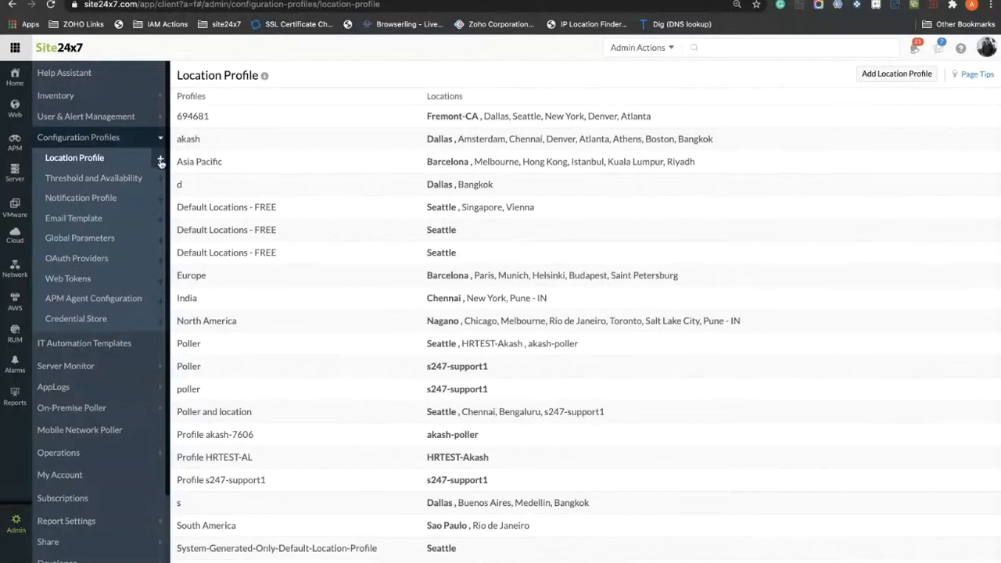
Step: Start a new location profile named 'Europe location' and open the Primary Location choices
left_click(877, 79)
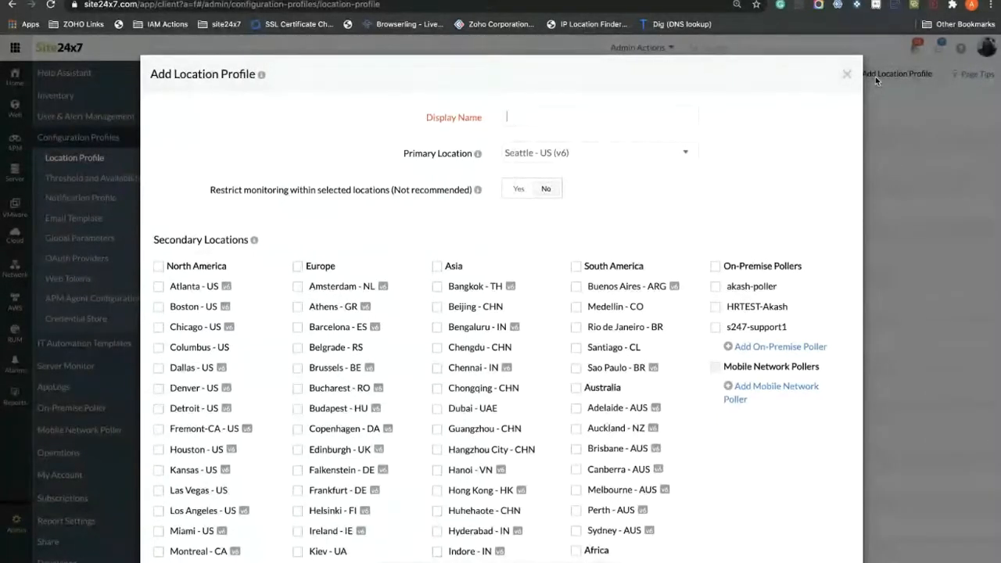
type("E")
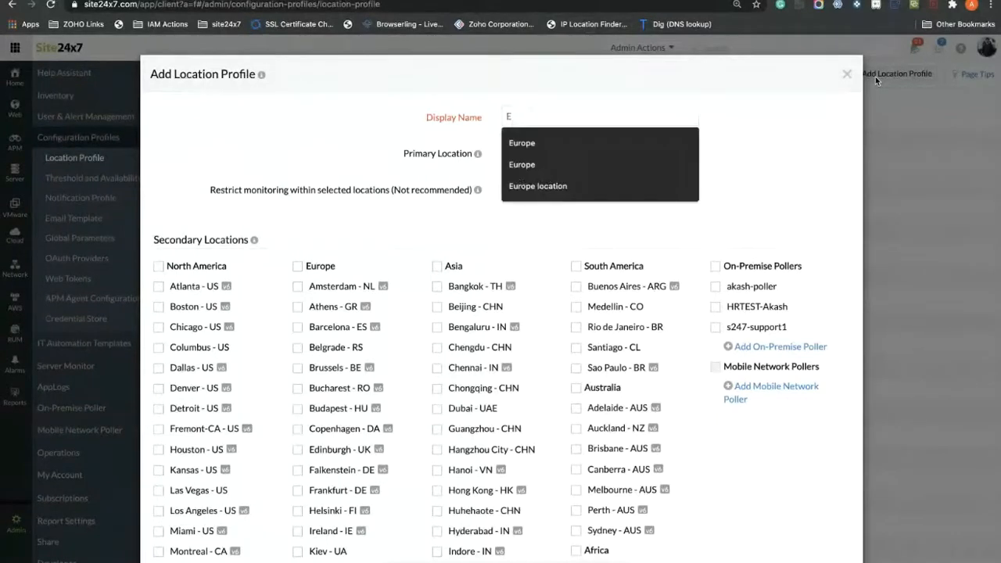
type("urope")
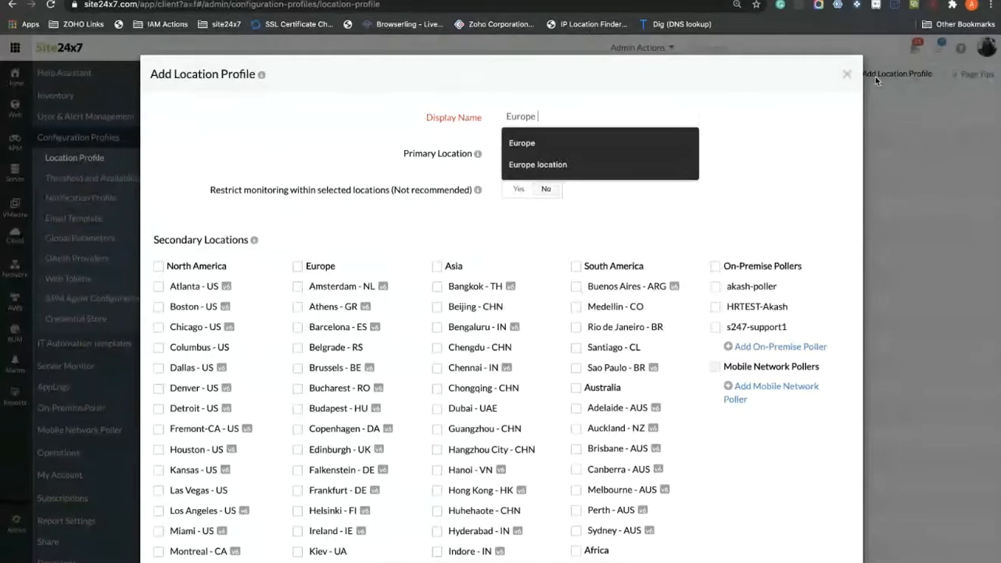
type(" location")
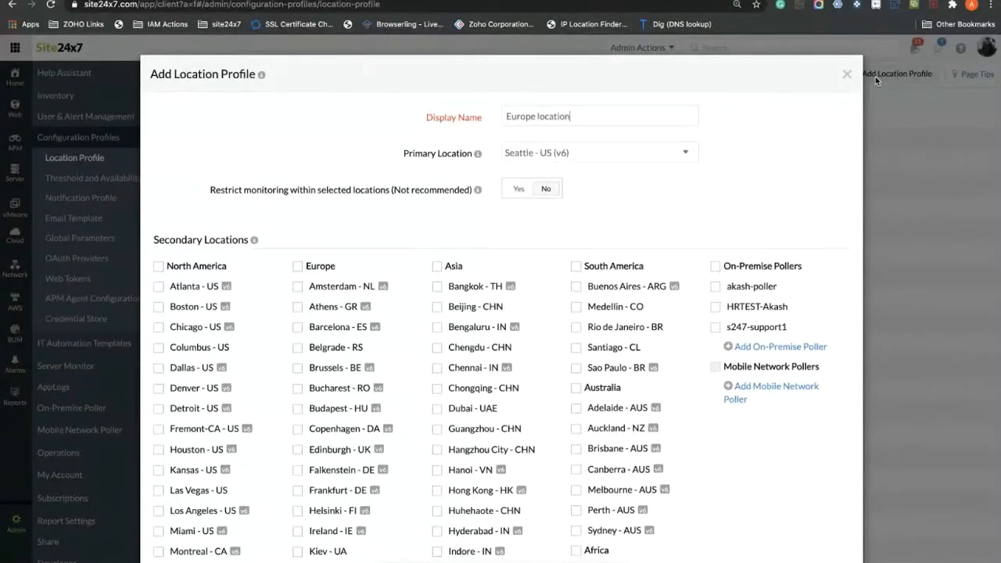
left_click(606, 157)
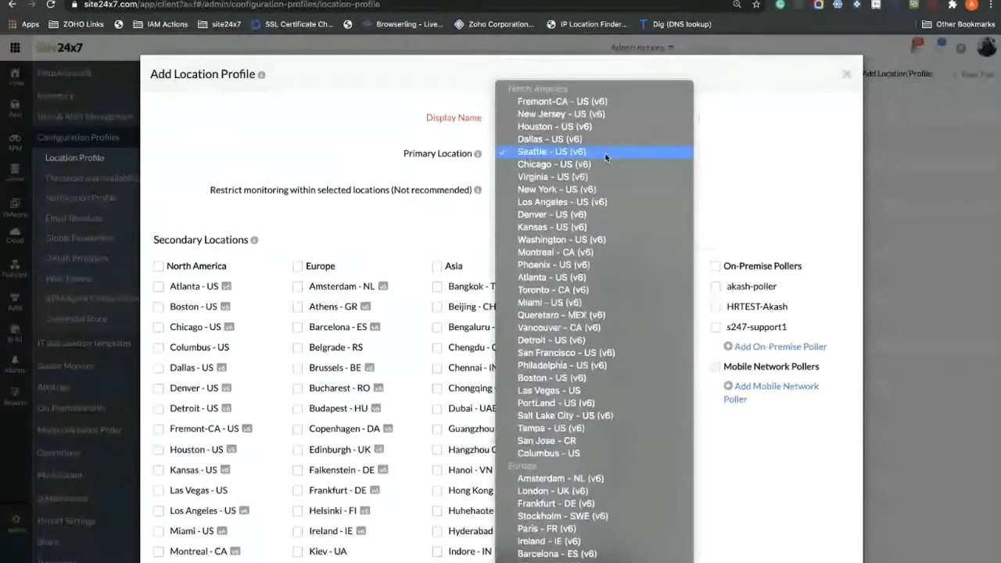
Step: Make Amsterdam - NL (v6) the profile's primary location
scroll(606, 281, "down", 5)
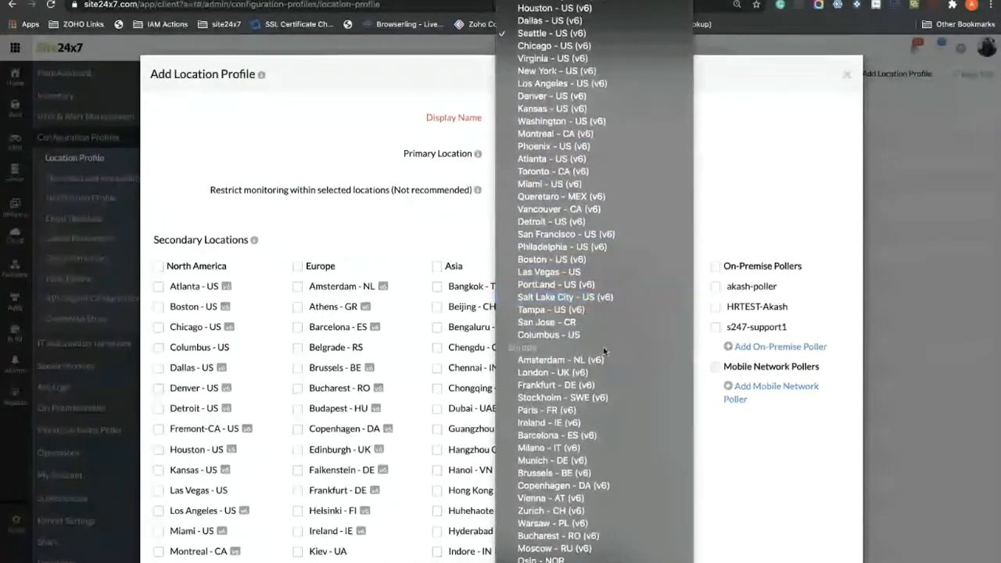
left_click(585, 360)
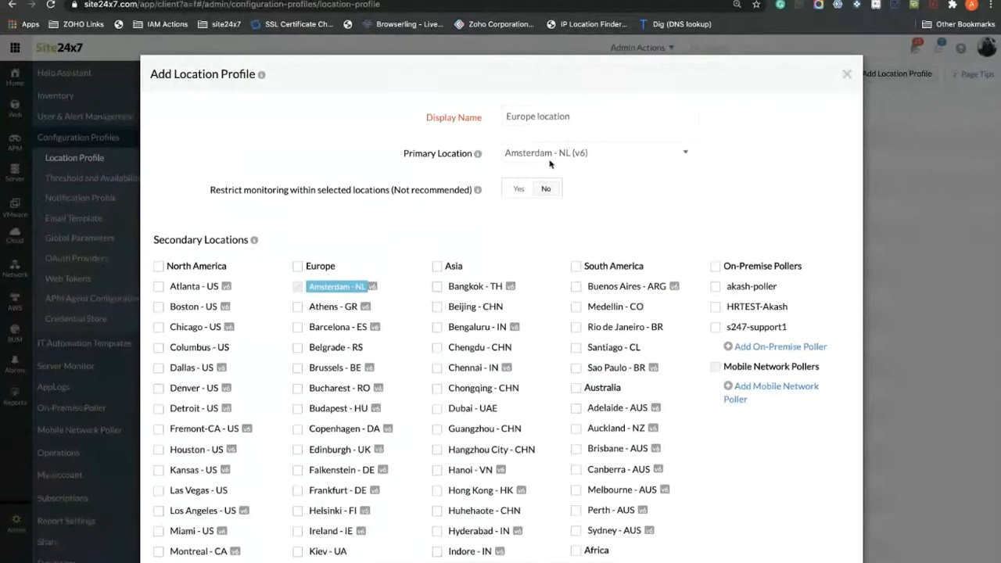
left_click(591, 153)
left_click(633, 147)
Step: Add Barcelona, Bucharest, Edinburgh, Ireland and Budapest as secondary locations
scroll(368, 336, "down", 2)
left_click(297, 262)
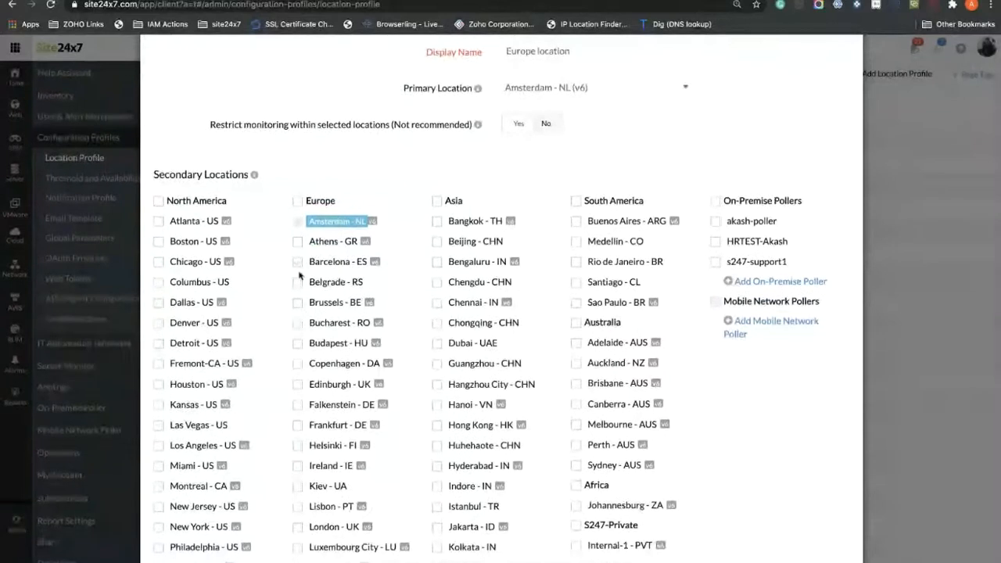
left_click(297, 322)
left_click(298, 384)
scroll(313, 406, "down", 1)
left_click(297, 436)
scroll(327, 404, "up", 2)
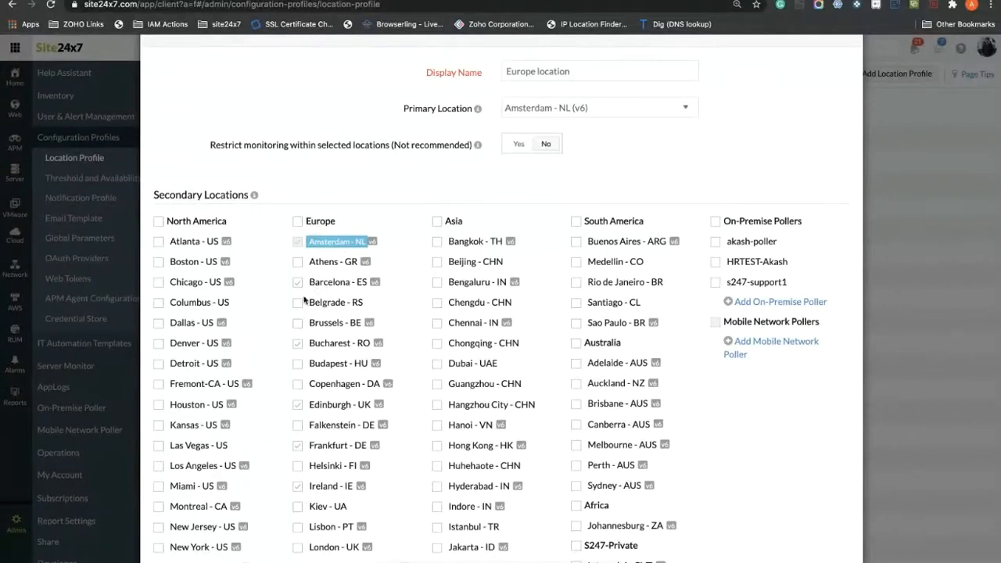
left_click(298, 365)
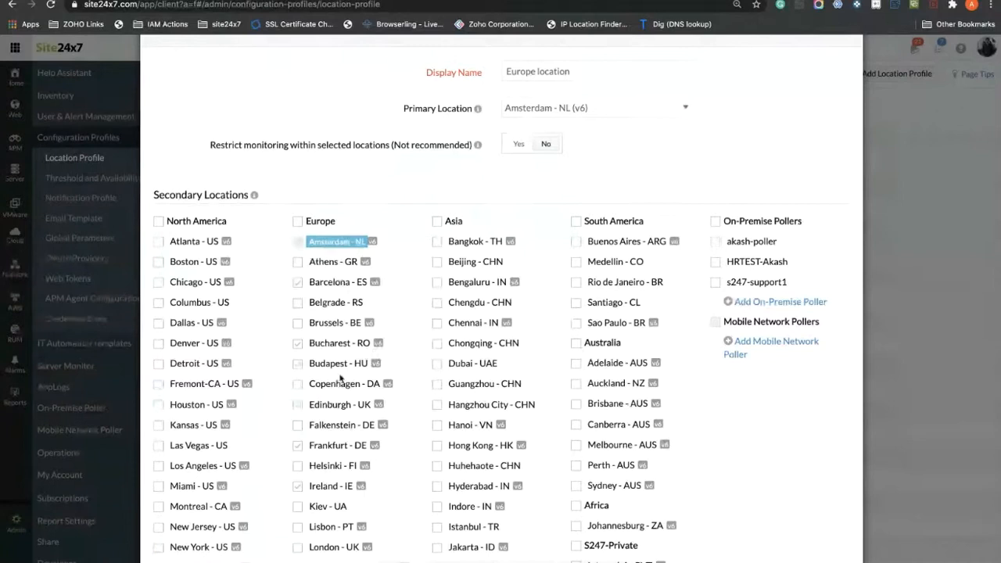
scroll(313, 397, "up", 1)
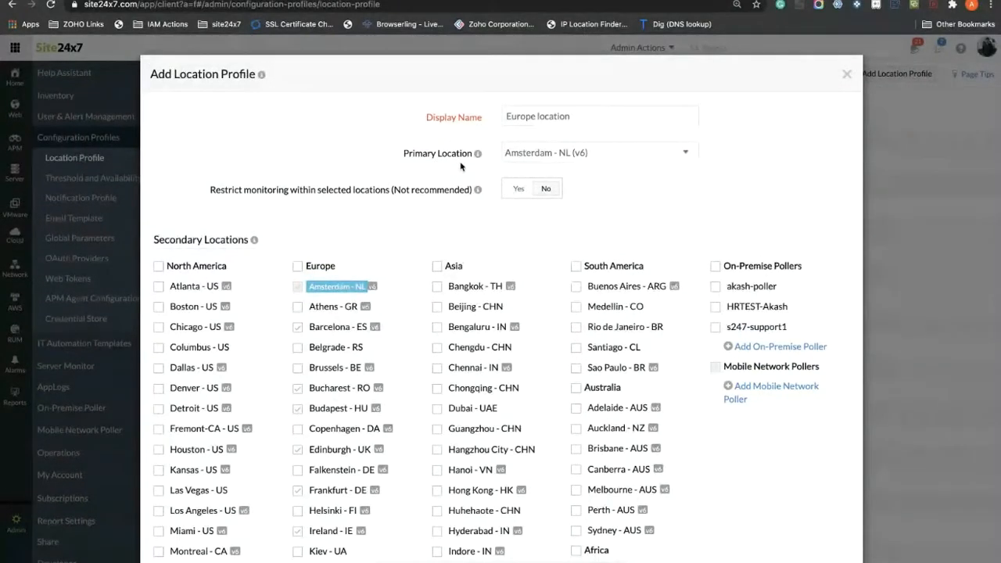
left_click_drag(212, 192, 378, 196)
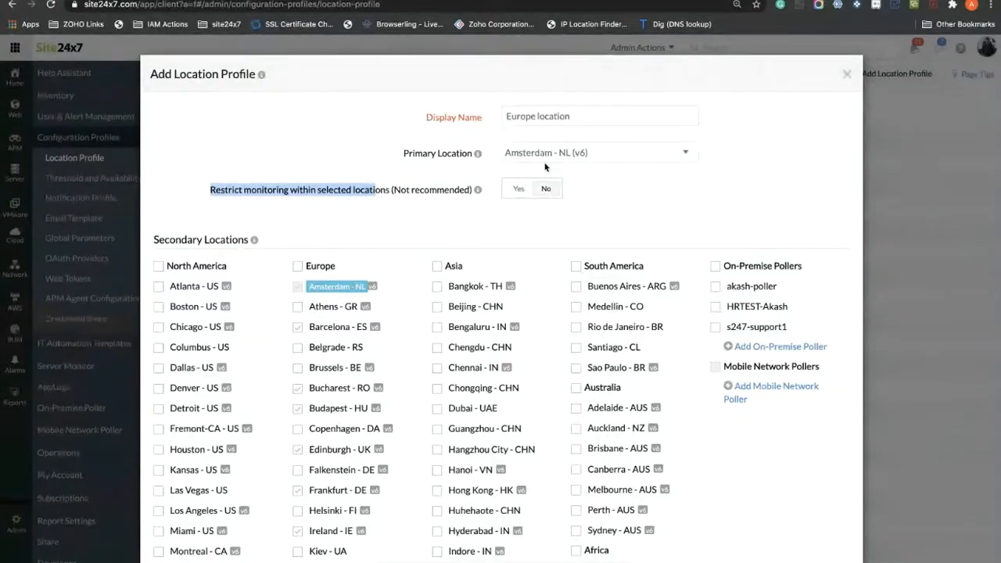
scroll(422, 269, "down", 1)
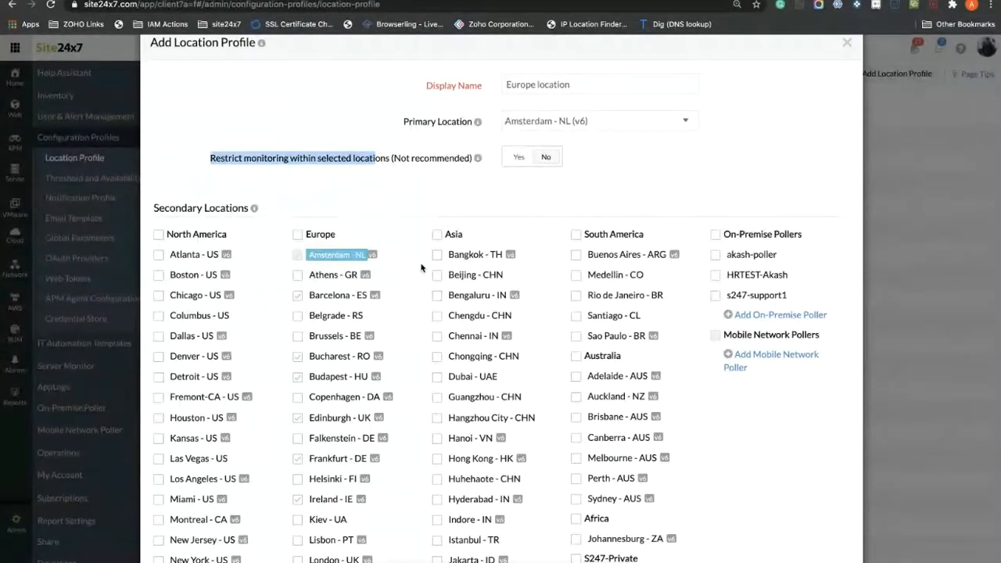
Step: Set 'Restrict monitoring within selected locations' to Yes and save the Europe location profile
left_click(512, 185)
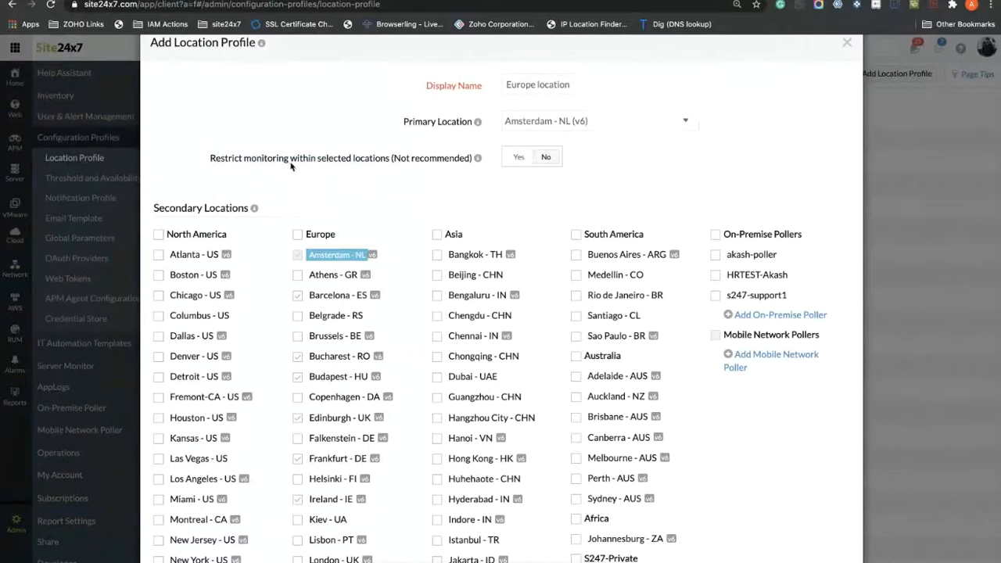
left_click(521, 160)
scroll(521, 163, "up", 1)
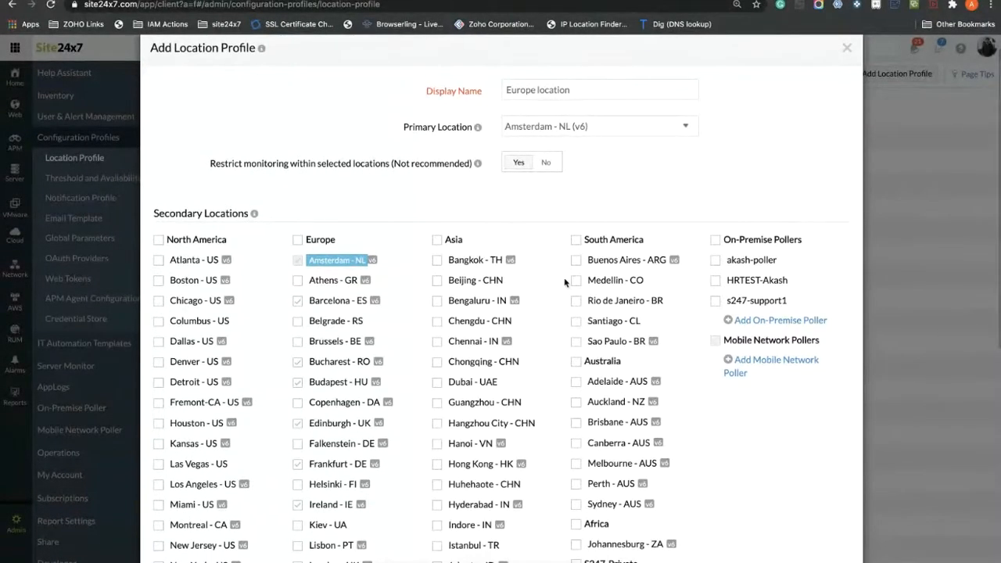
scroll(565, 282, "down", 5)
scroll(565, 283, "up", 3)
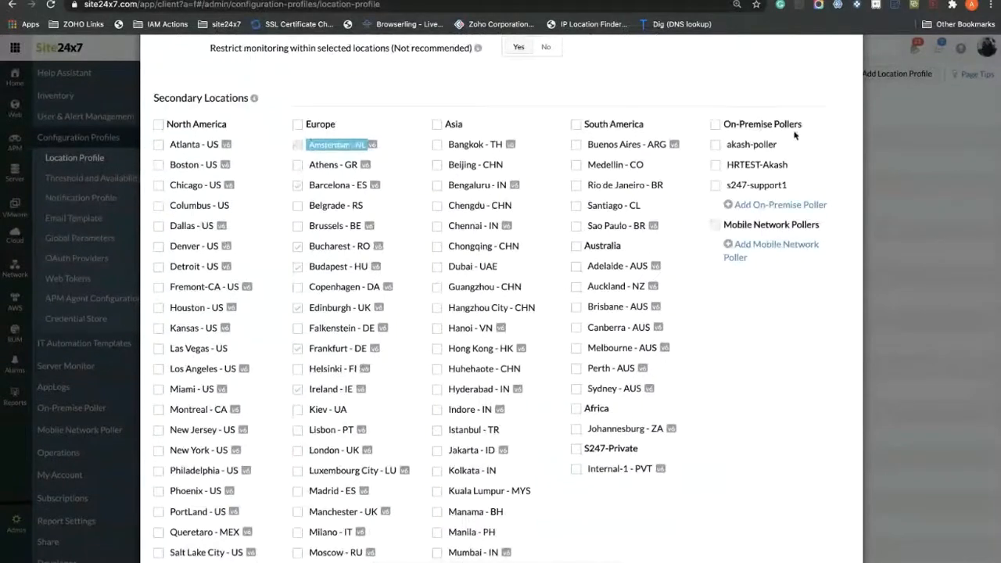
scroll(791, 145, "up", 1)
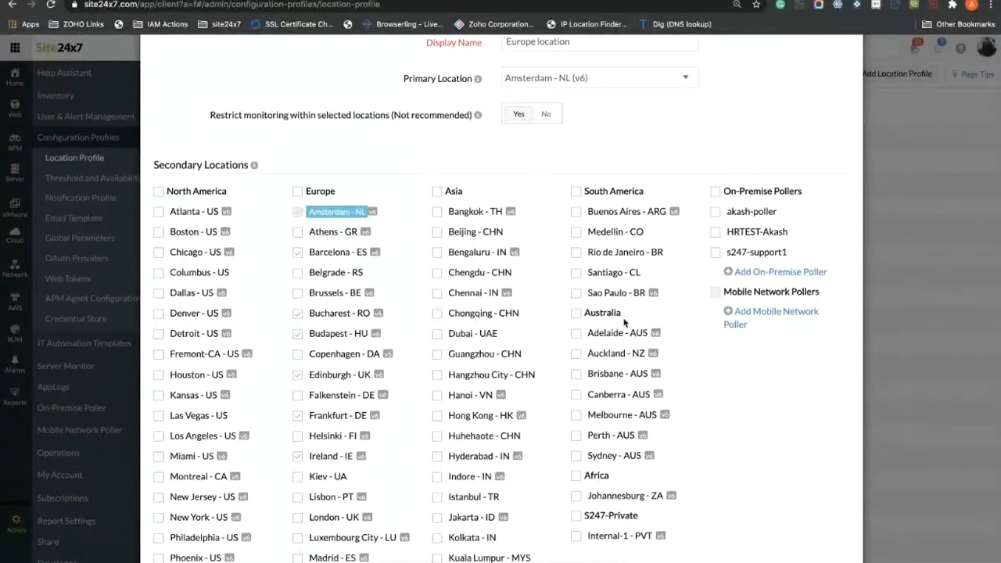
scroll(625, 323, "down", 5)
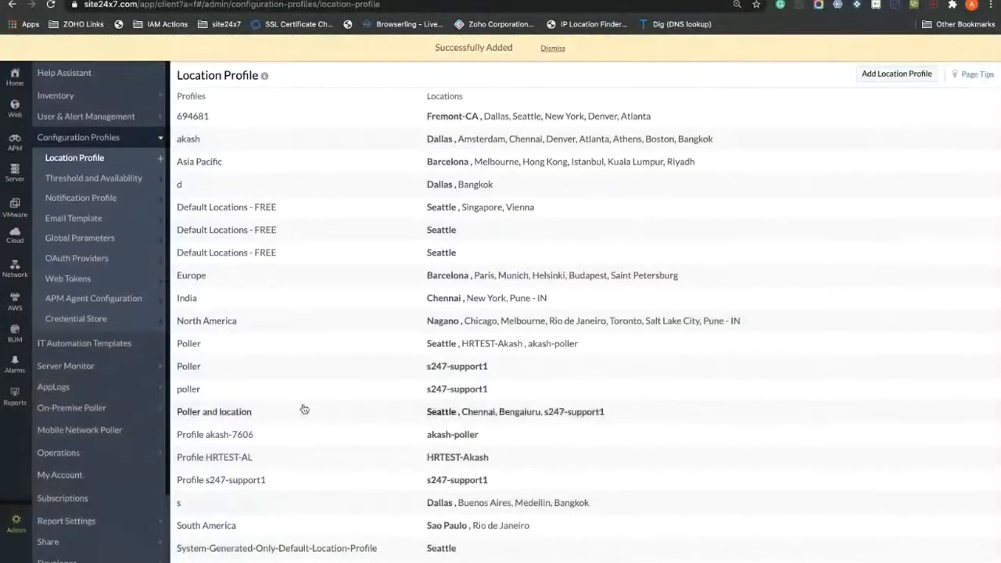
Step: Dismiss the notification, cancel an extra location profile form, and go to Threshold and Availability
scroll(303, 409, "down", 2)
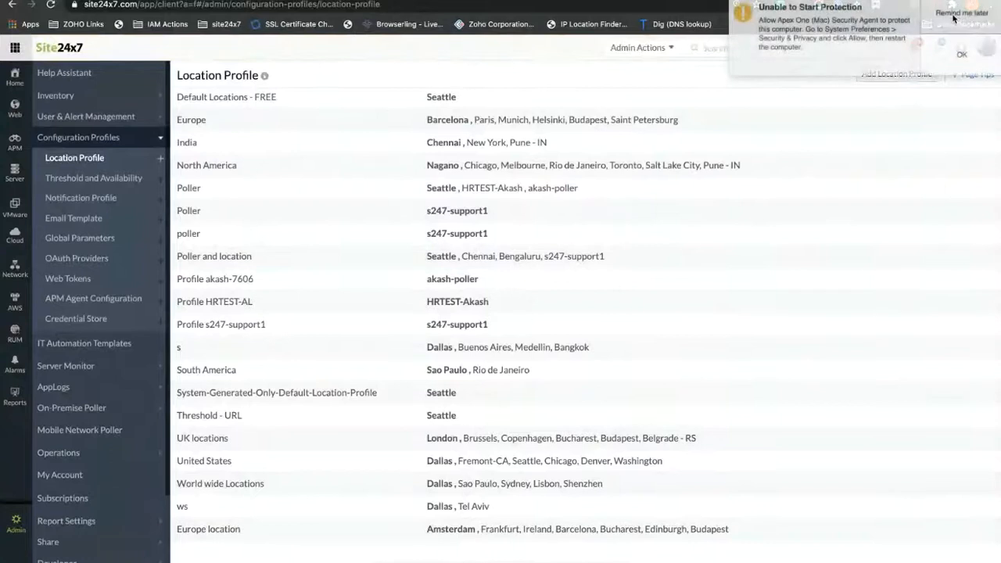
left_click(957, 15)
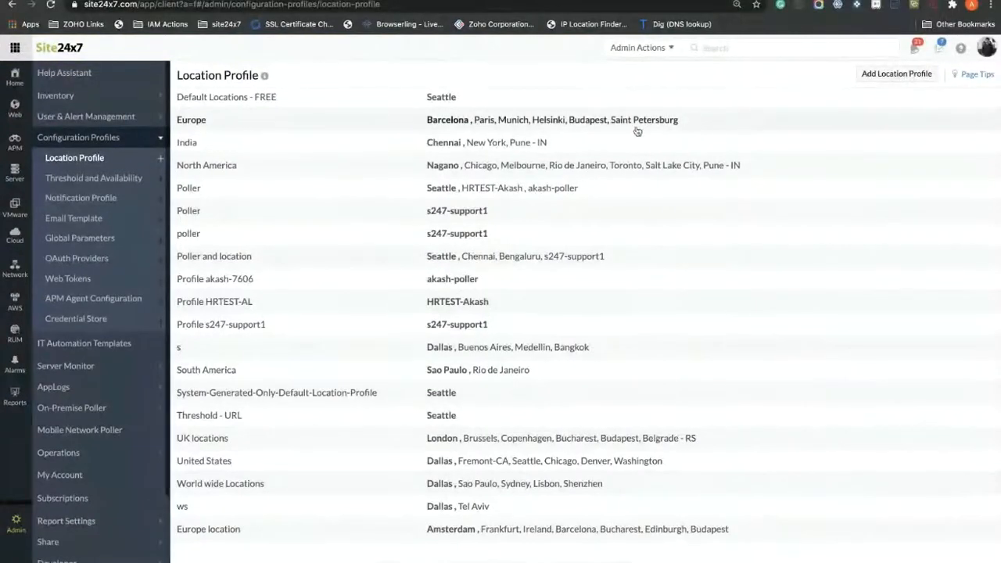
left_click(872, 75)
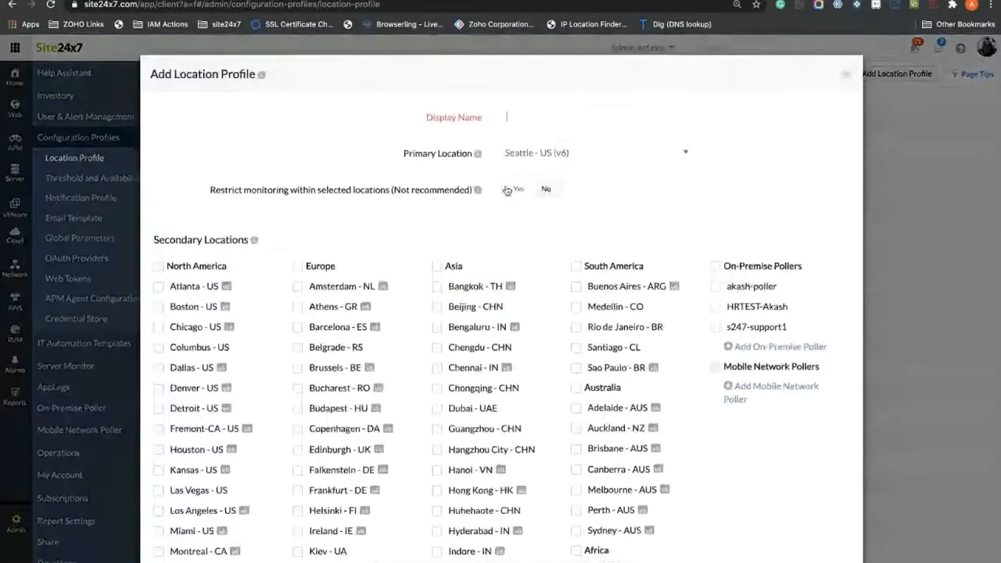
left_click(564, 112)
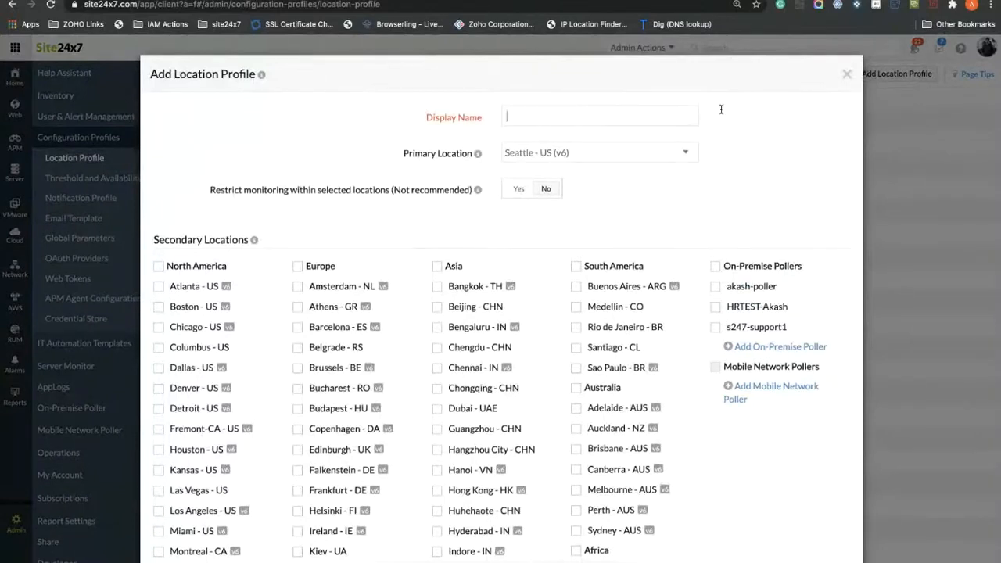
left_click(846, 75)
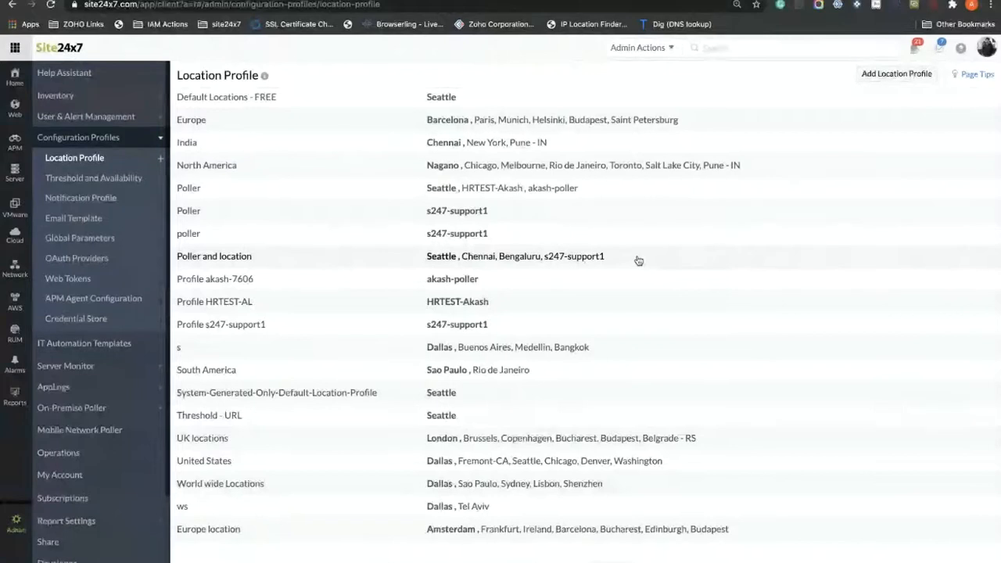
left_click(129, 184)
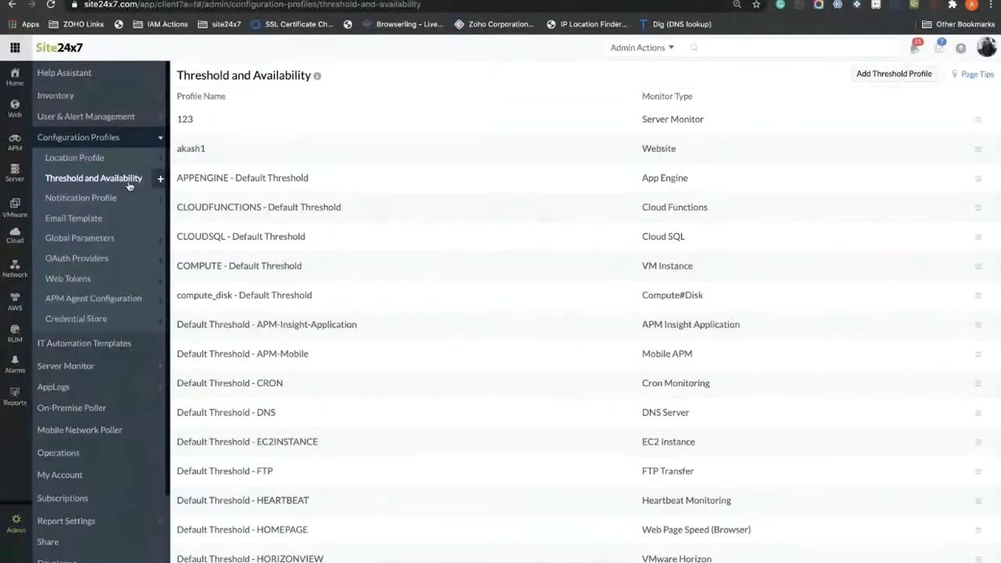
Step: Start a new threshold profile with Website as the monitor type
left_click(872, 75)
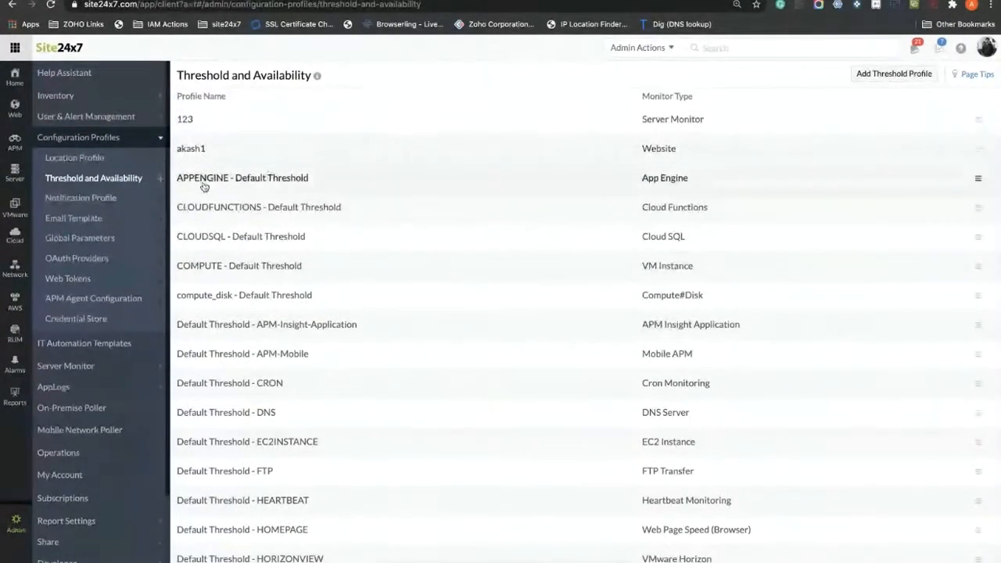
left_click(160, 179)
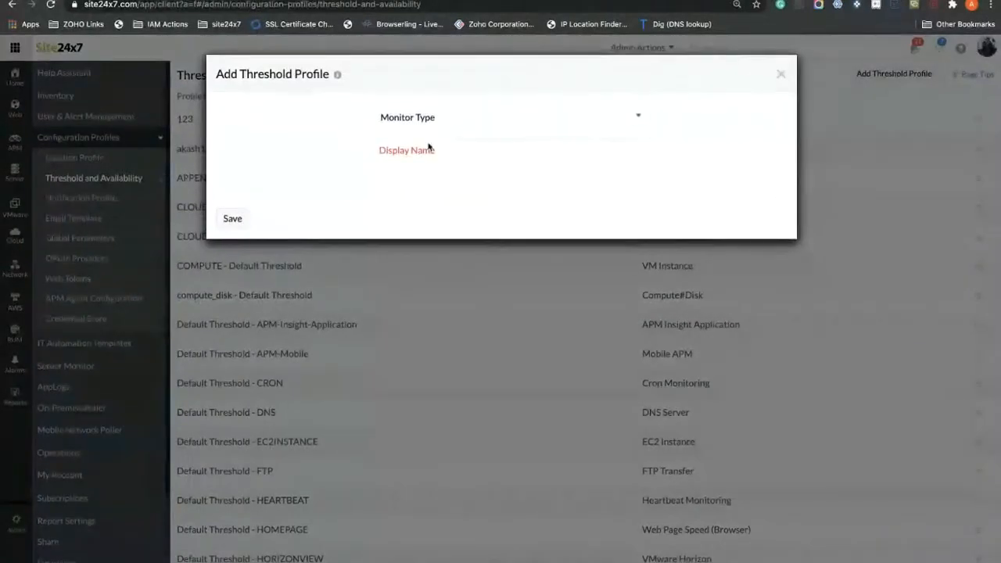
left_click(548, 118)
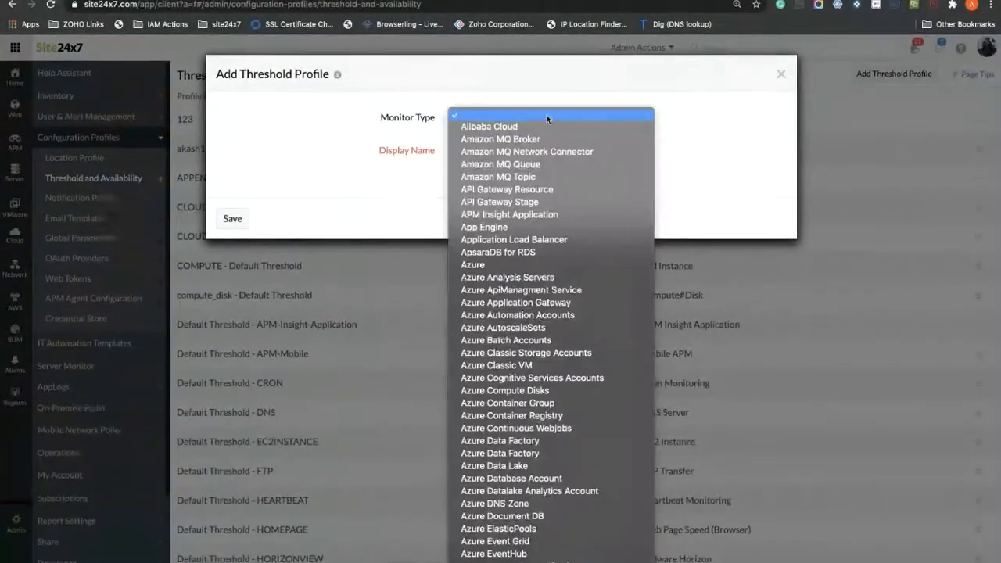
left_click(757, 114)
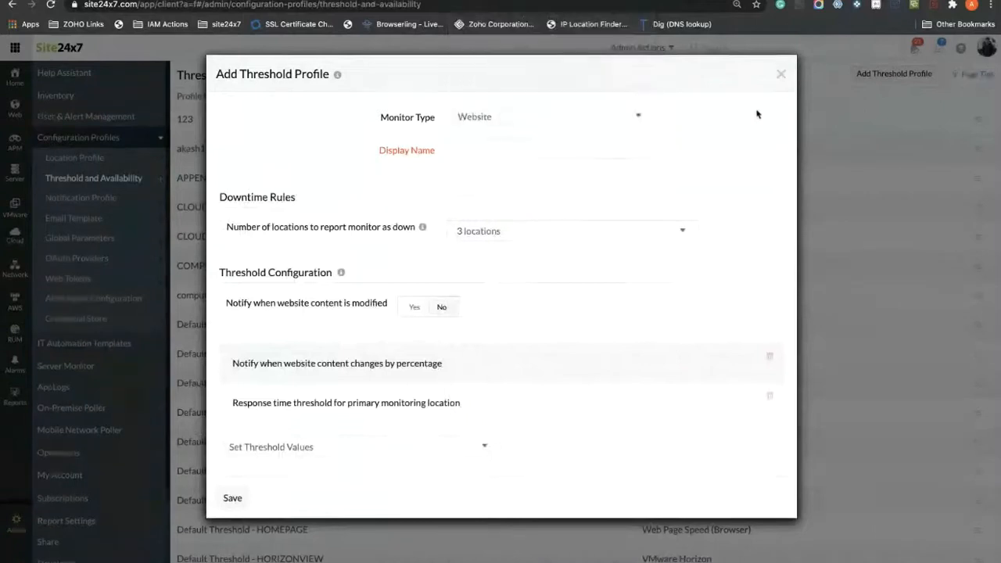
Step: Enter 'Europe website monitors' as the threshold profile's display name
left_click(470, 148)
type("Europe website m")
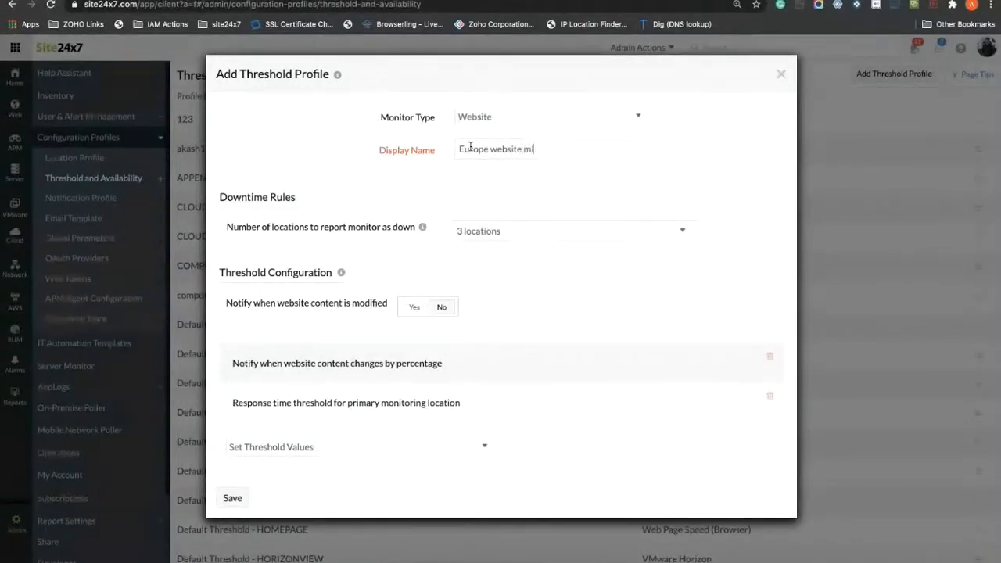
type("onitors")
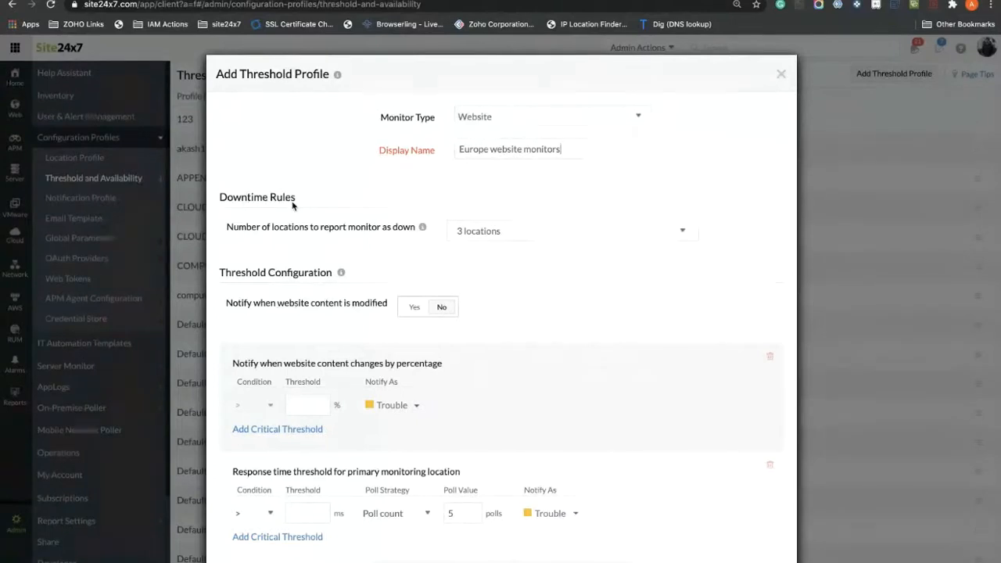
left_click(492, 229)
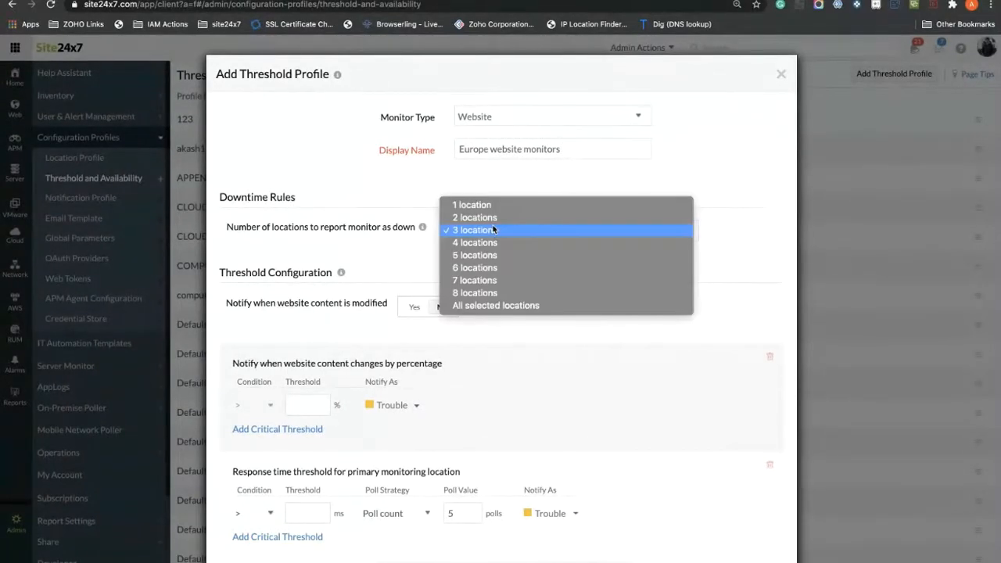
left_click(492, 229)
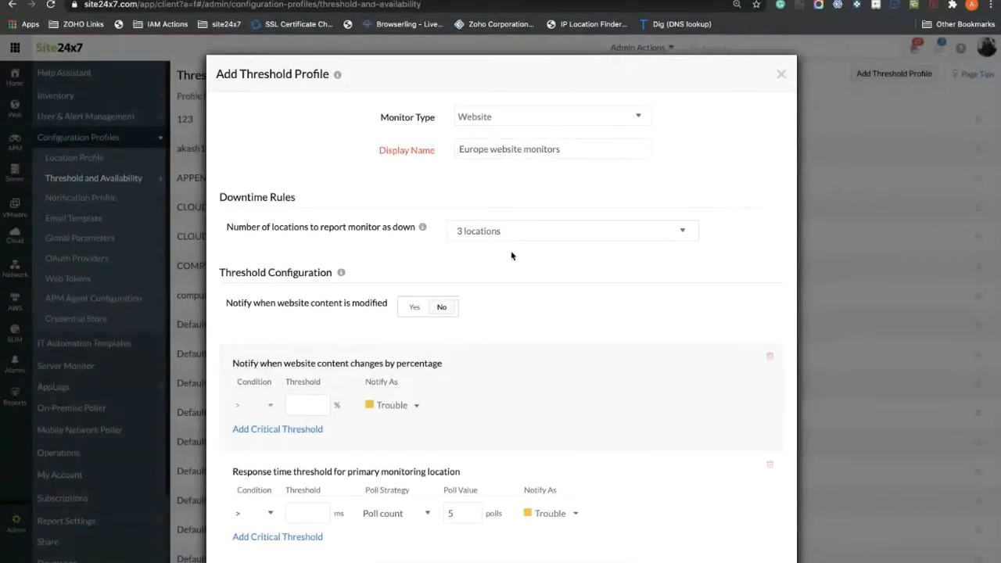
scroll(511, 256, "down", 1)
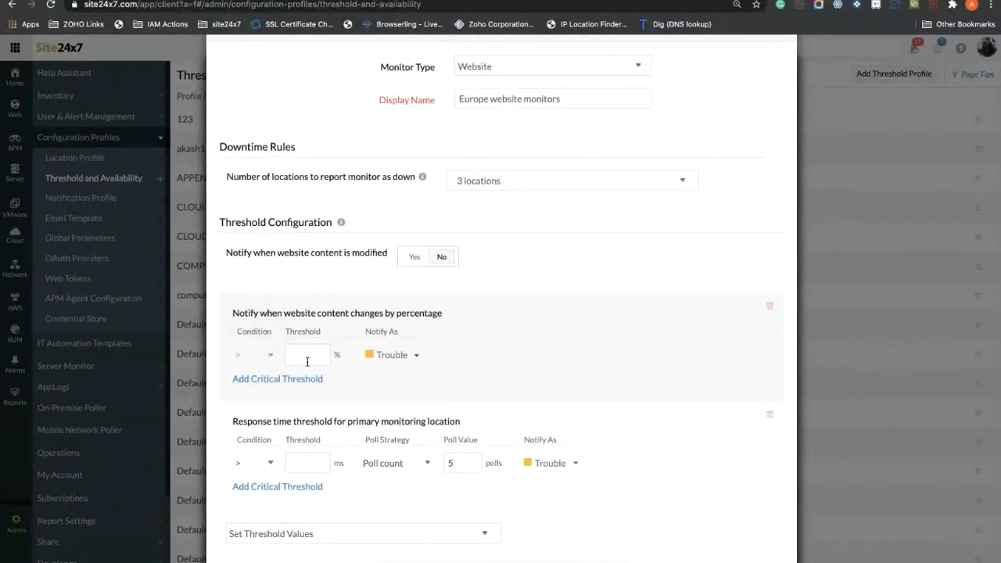
left_click(401, 356)
left_click(404, 377)
scroll(469, 346, "down", 1)
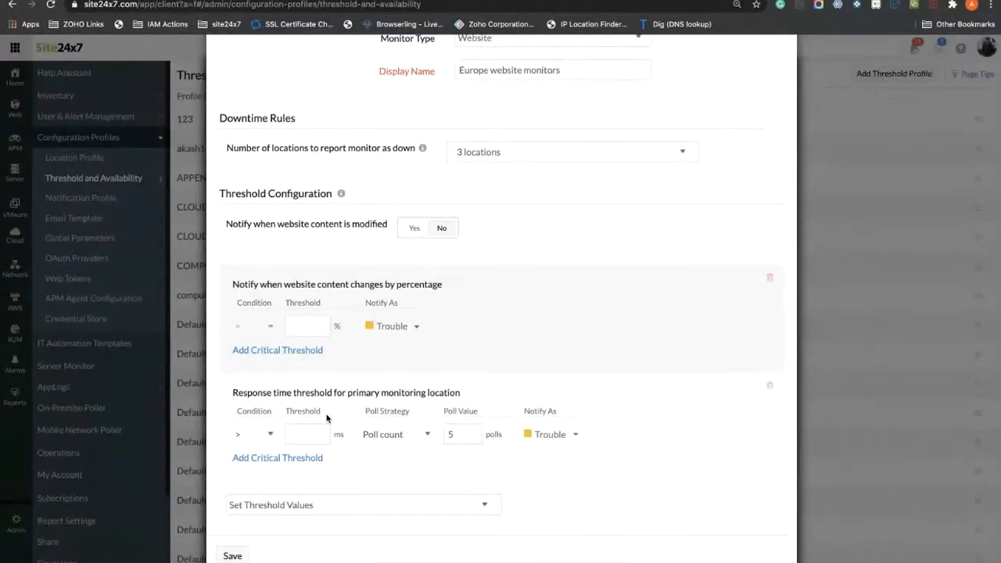
Step: Set a 1000 ms response time threshold and save the Europe website monitors profile
left_click(308, 424)
type("1000")
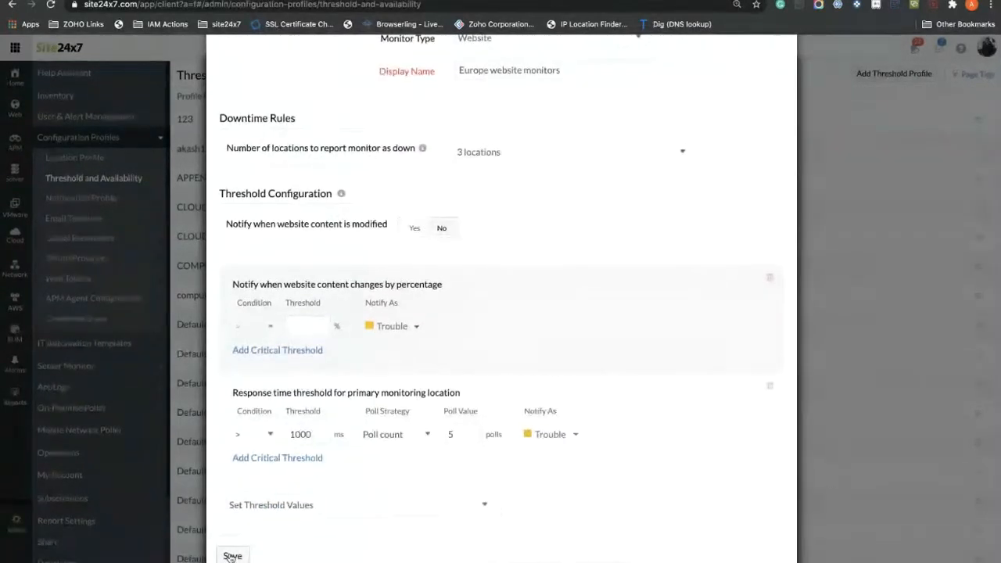
left_click(233, 554)
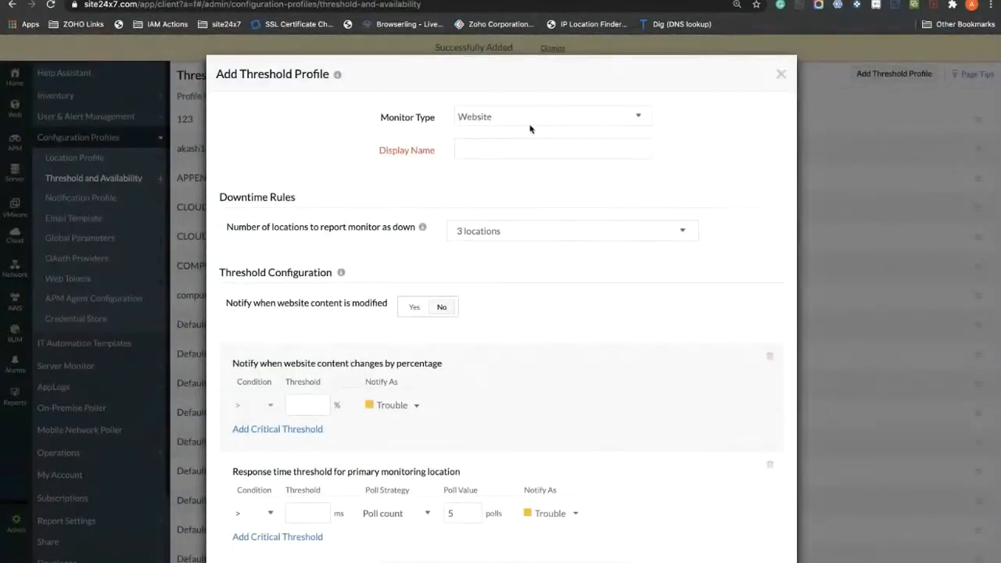
Step: Show the Monitor Type choices in the fresh Add Threshold Profile form
left_click(529, 122)
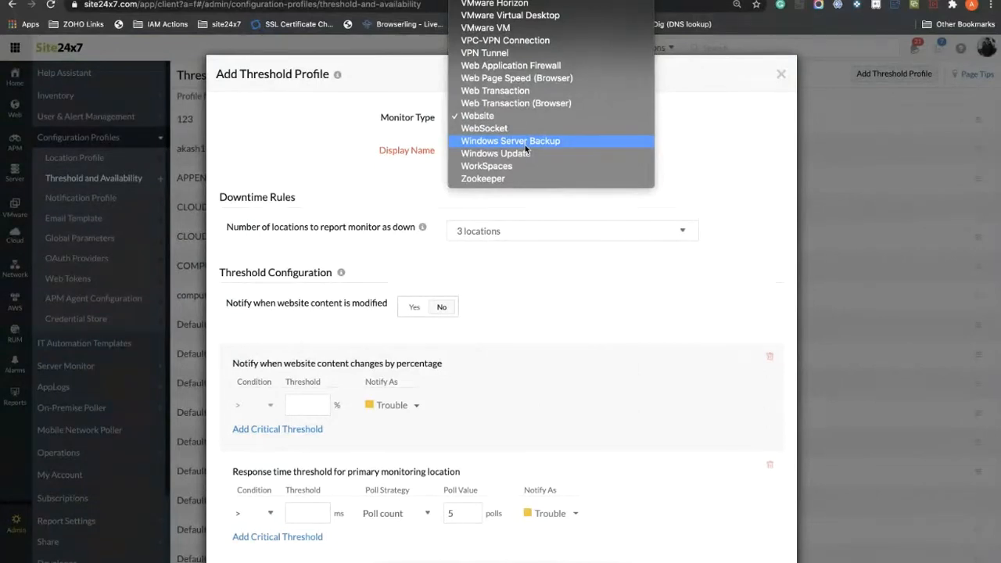
Step: Choose Server Monitor as the new threshold profile's monitor type
scroll(525, 145, "up", 10)
scroll(525, 117, "up", 3)
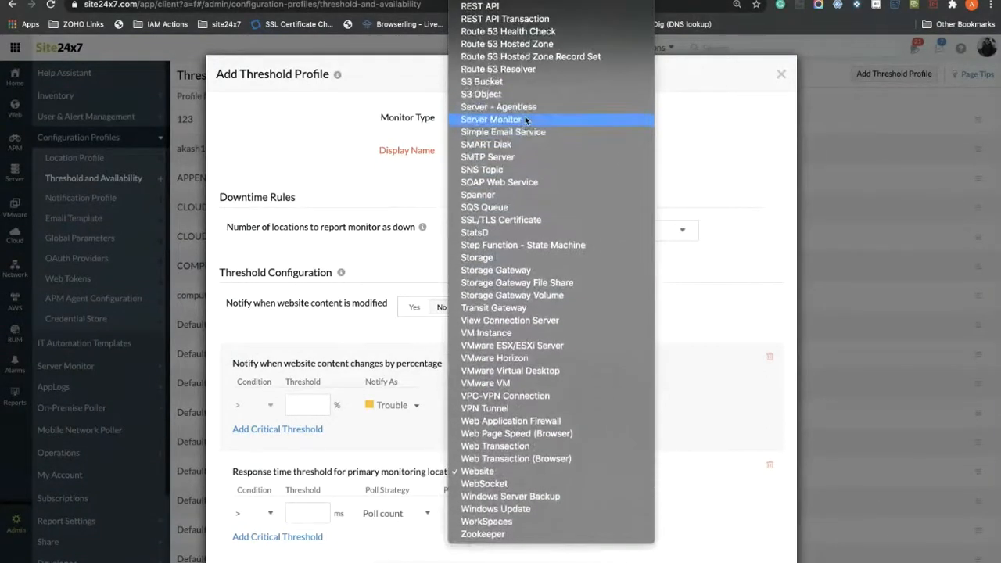
left_click(506, 121)
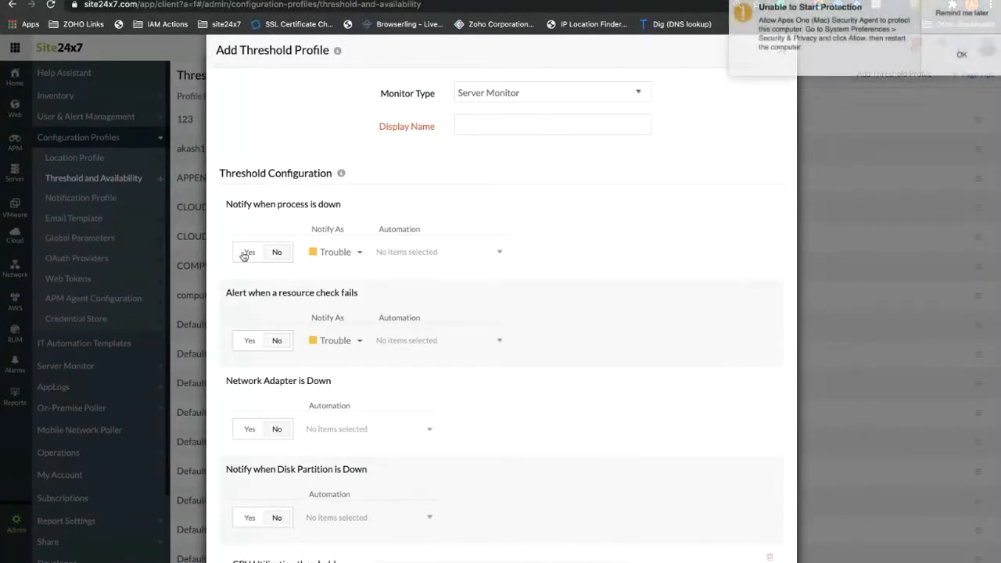
Step: Enable 'Notify when process is down' and set the CPU utilization threshold to 80%
left_click(961, 24)
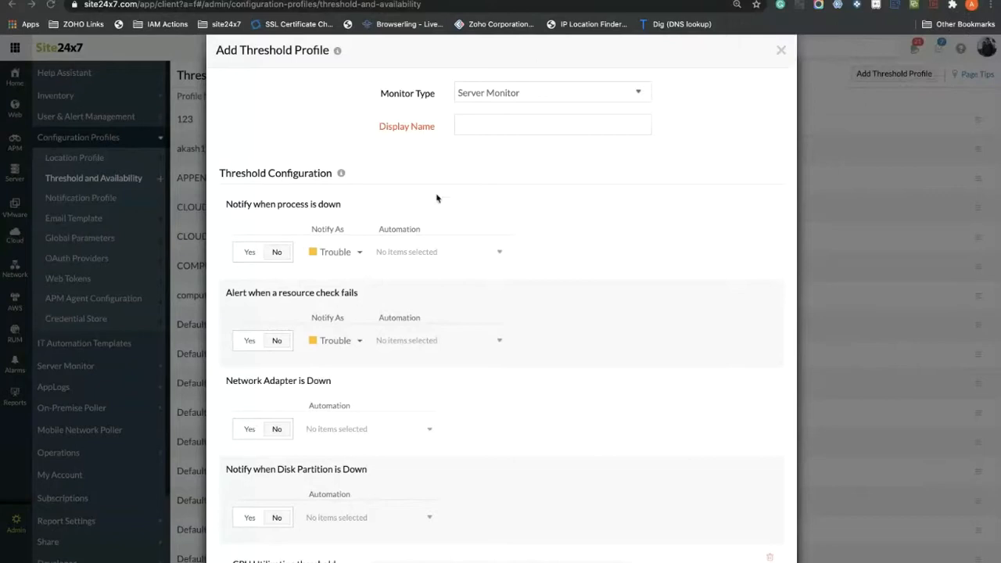
left_click(241, 259)
scroll(330, 317, "down", 2)
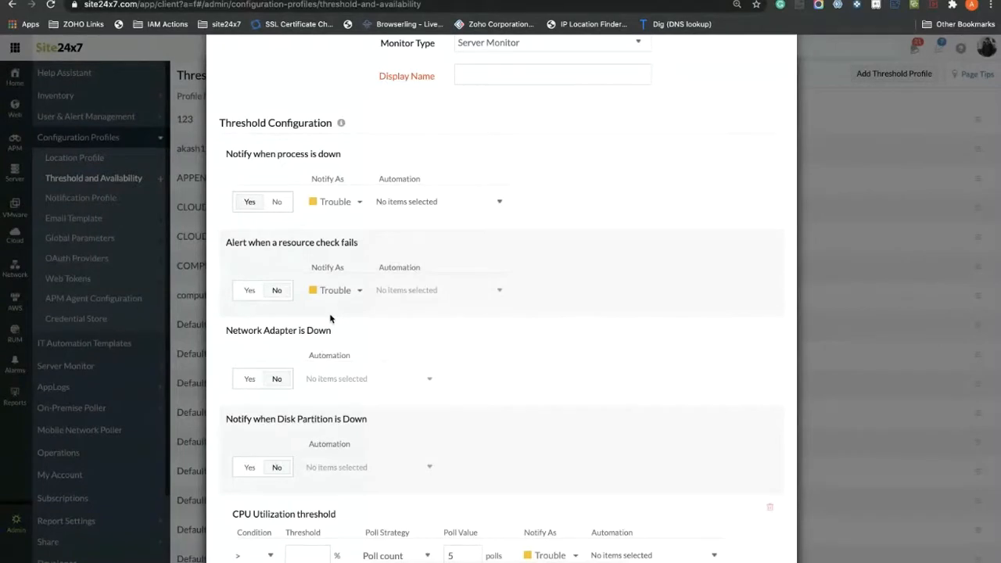
scroll(321, 310, "down", 1)
scroll(319, 310, "down", 5)
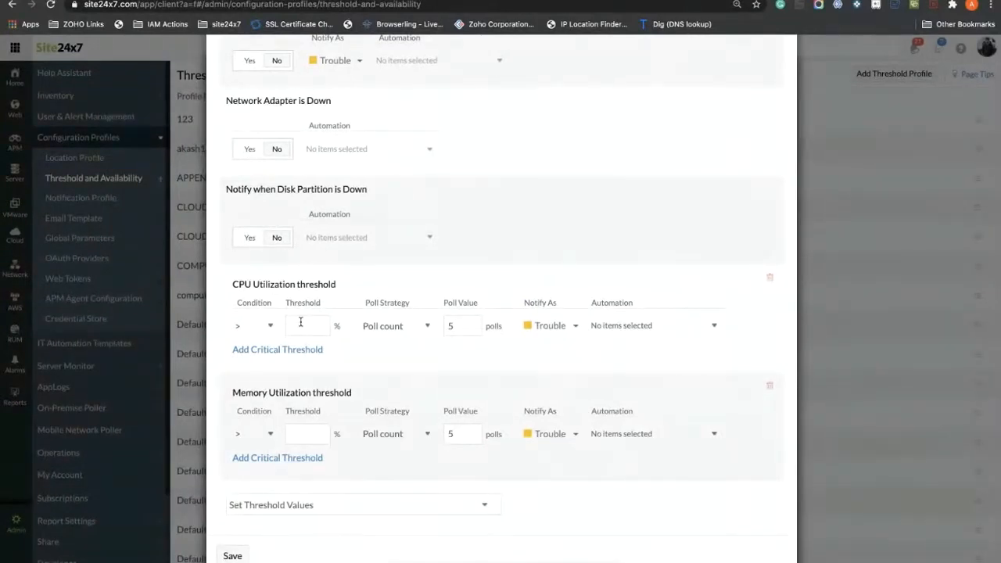
left_click(300, 322)
type("80")
left_click(320, 502)
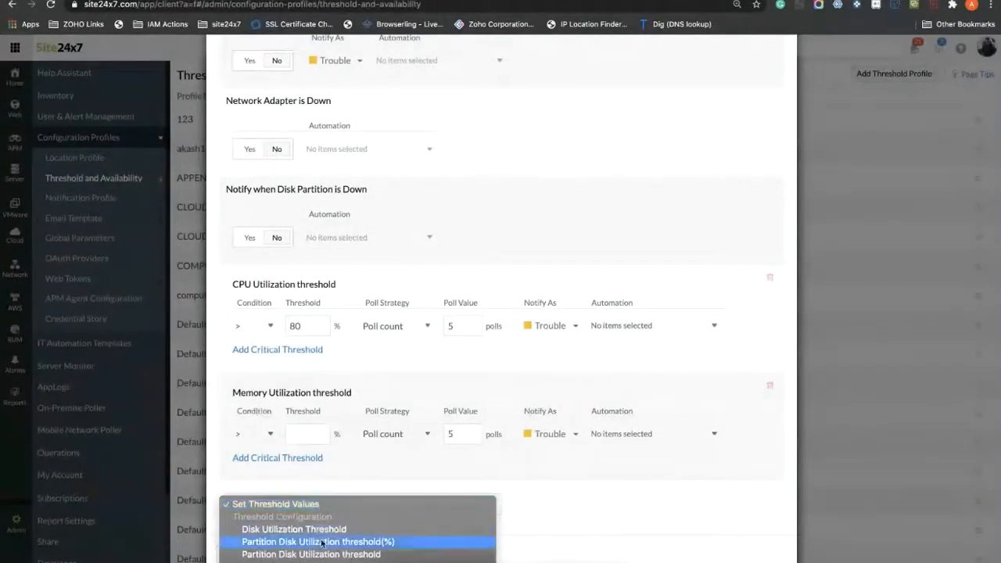
scroll(321, 542, "down", 2)
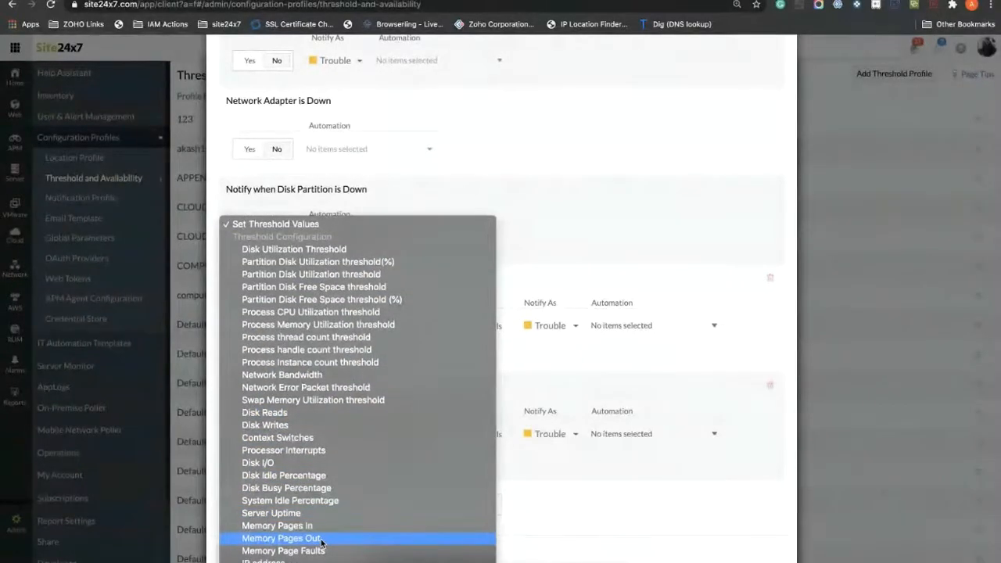
scroll(366, 397, "down", 5)
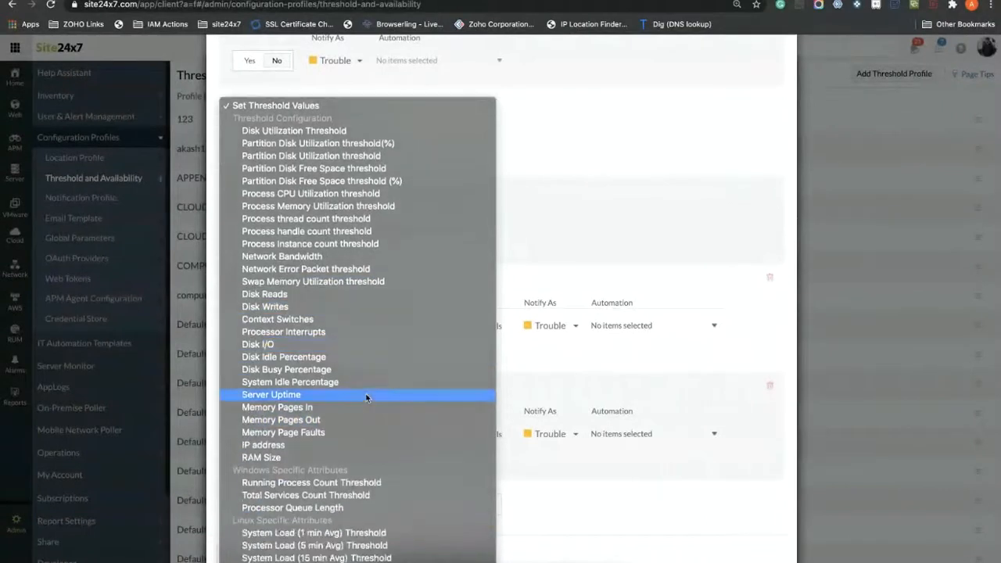
scroll(366, 397, "down", 3)
scroll(366, 398, "down", 1)
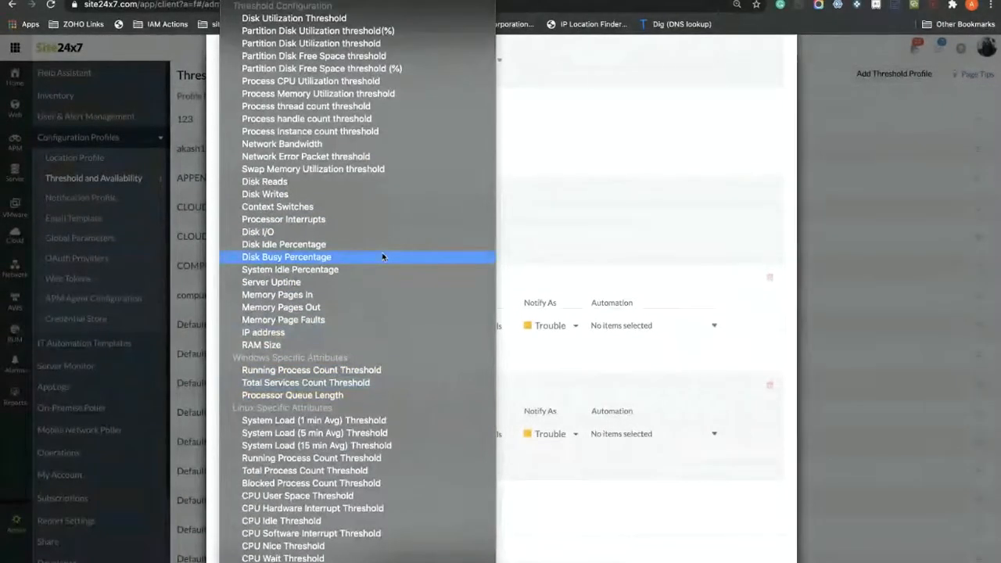
left_click(377, 333)
left_click(588, 161)
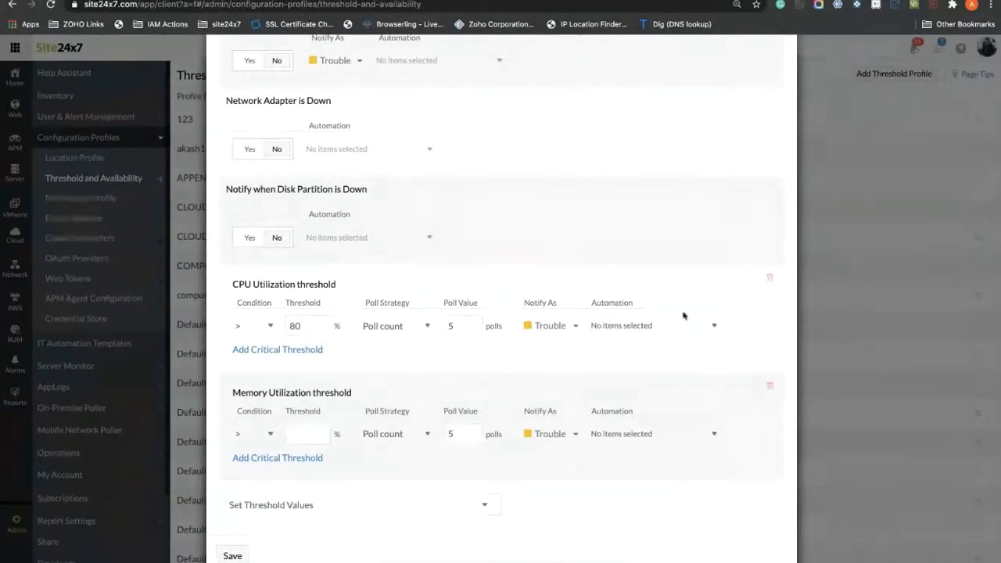
Step: Set CPU Utilization to Trouble at 75% and add a Critical level at 78%
left_click(299, 351)
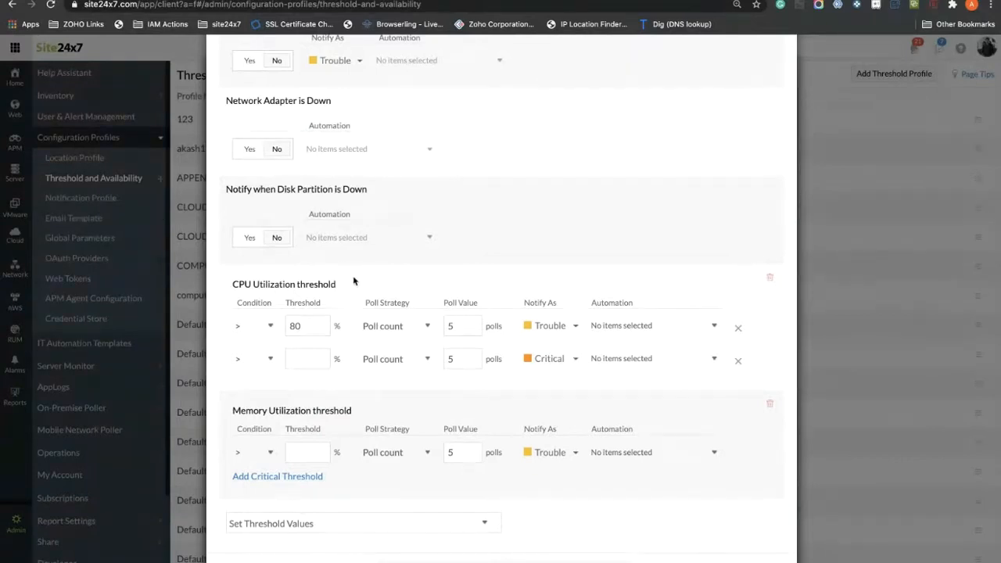
key("BackSpace")
key("BackSpace")
type("7585")
key("BackSpace")
key("BackSpace")
type("78")
scroll(292, 454, "up", 1)
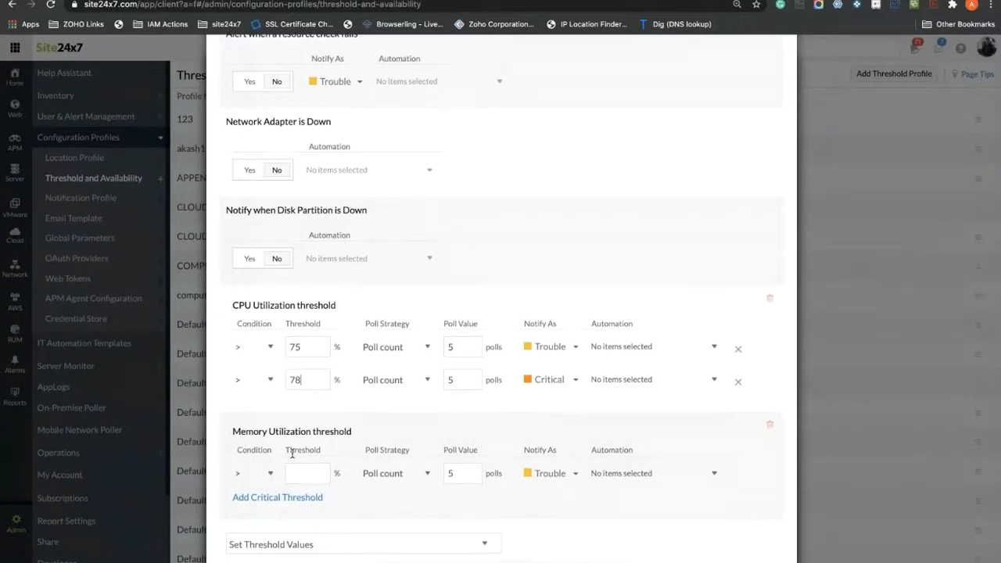
scroll(271, 496, "down", 1)
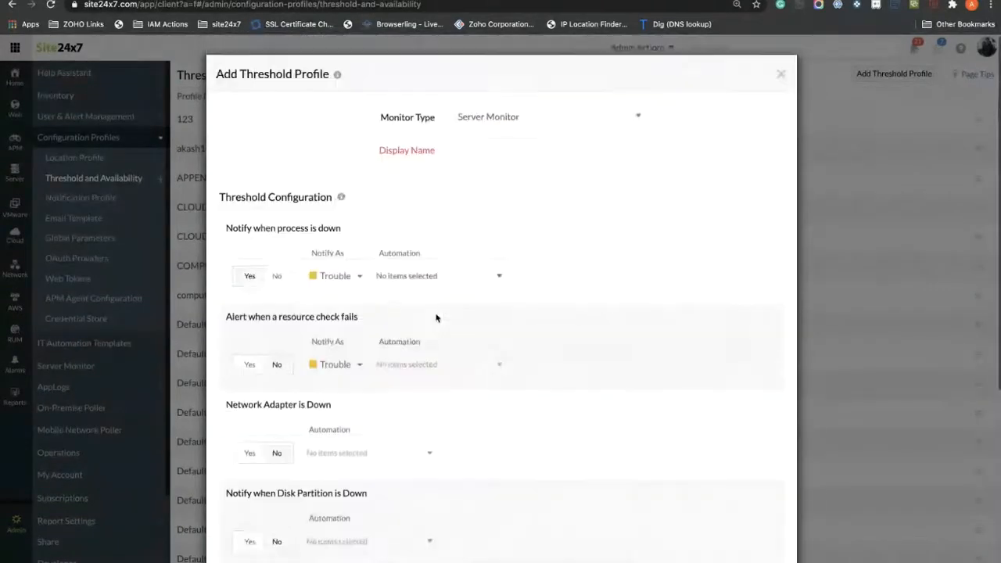
Step: Enter 'Server Threshold' as the profile's display name and save the threshold profile
scroll(435, 317, "down", 8)
scroll(362, 362, "up", 10)
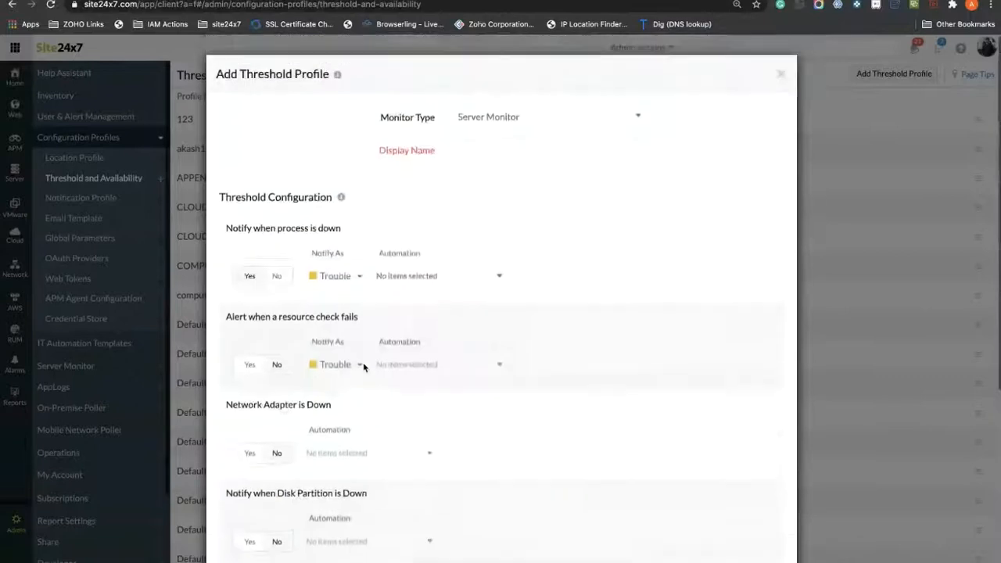
left_click(474, 148)
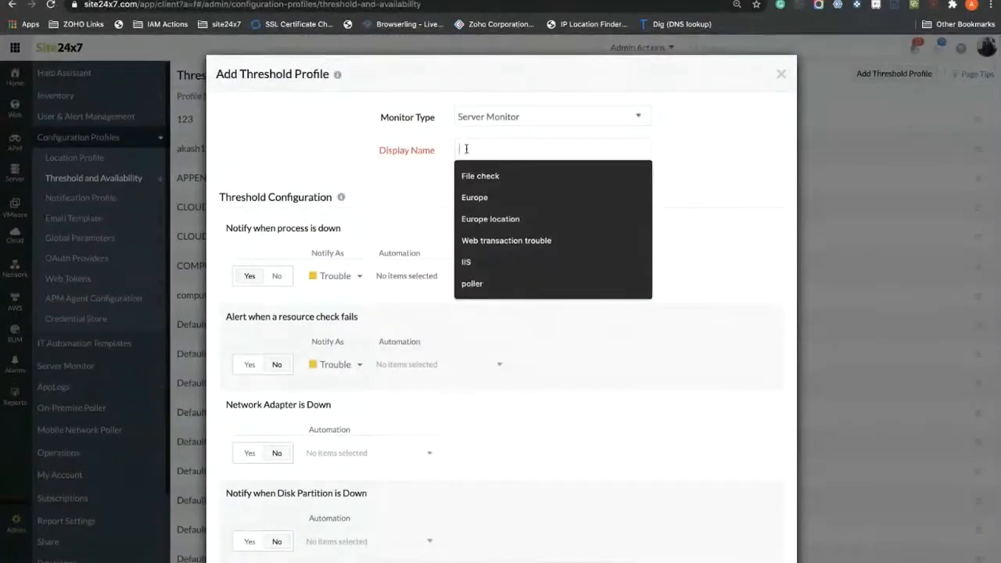
scroll(473, 145, "down", 1)
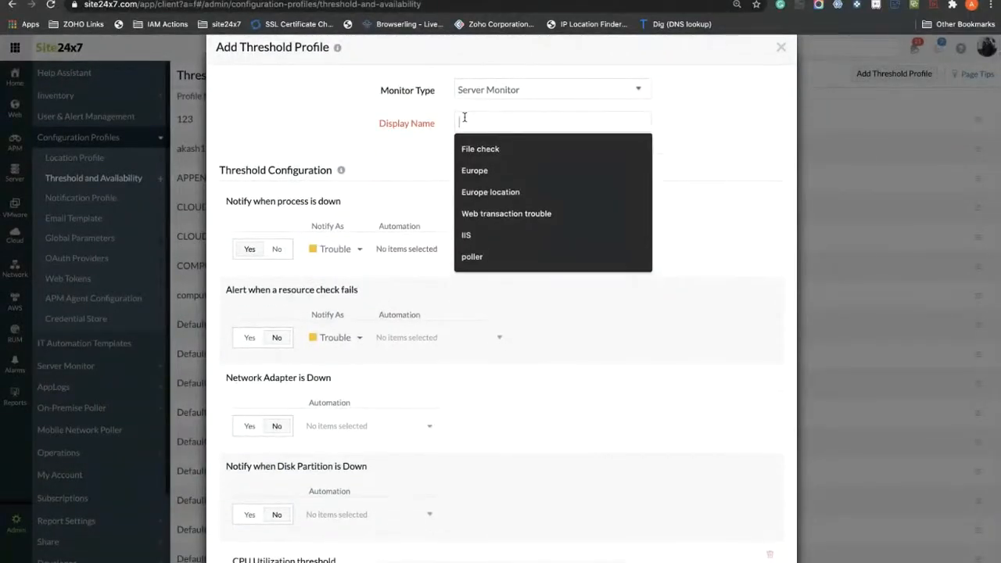
type("Seer")
key("BackSpace")
key("BackSpace")
type("r")
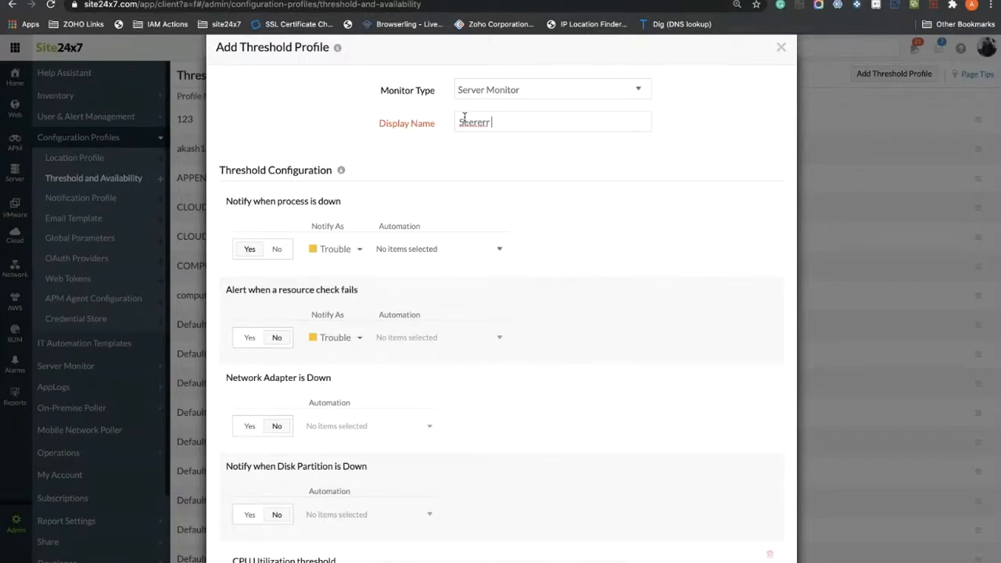
type("ver")
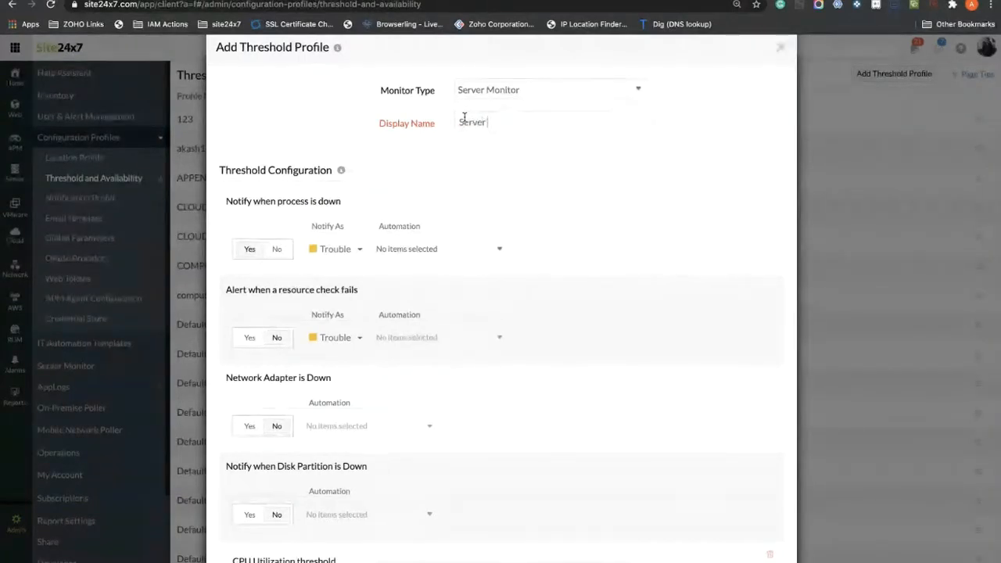
type(" Threshold")
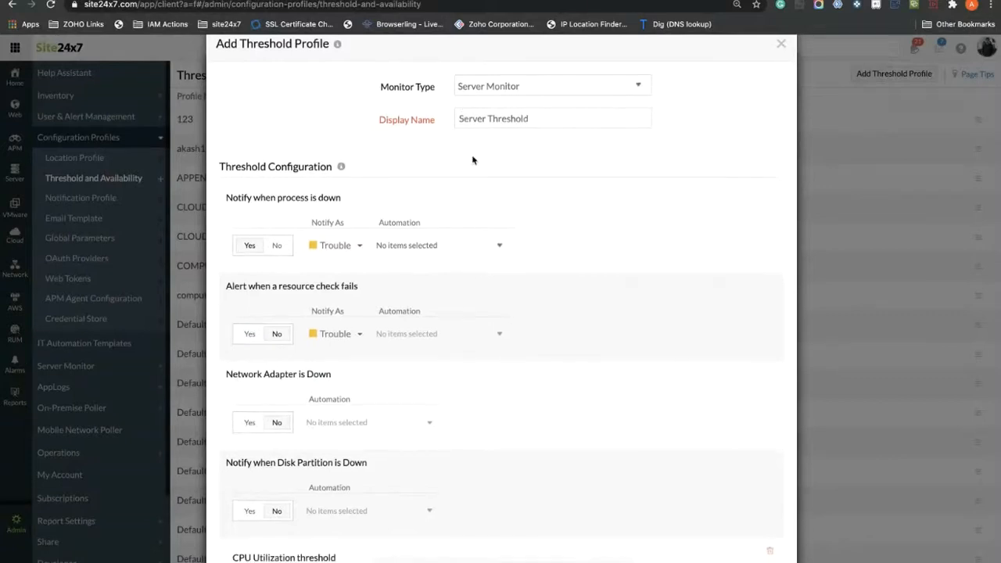
scroll(473, 161, "down", 2)
scroll(472, 160, "down", 1)
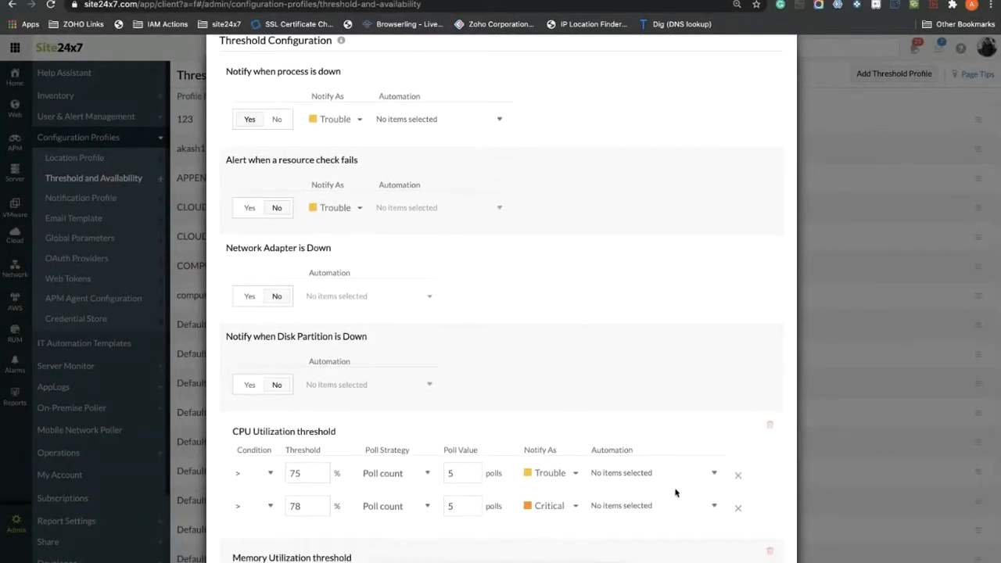
scroll(375, 473, "down", 1)
scroll(376, 474, "down", 3)
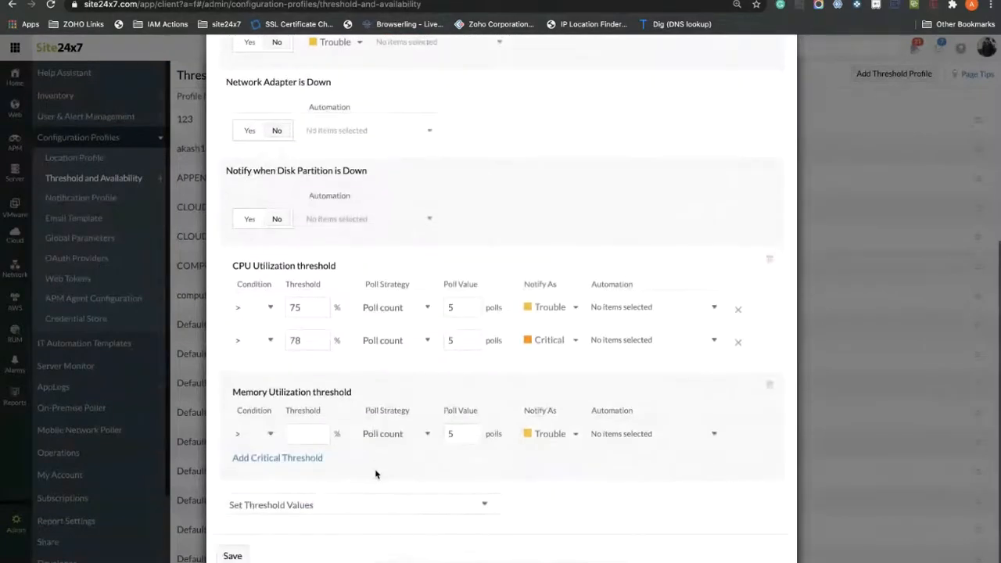
left_click(238, 557)
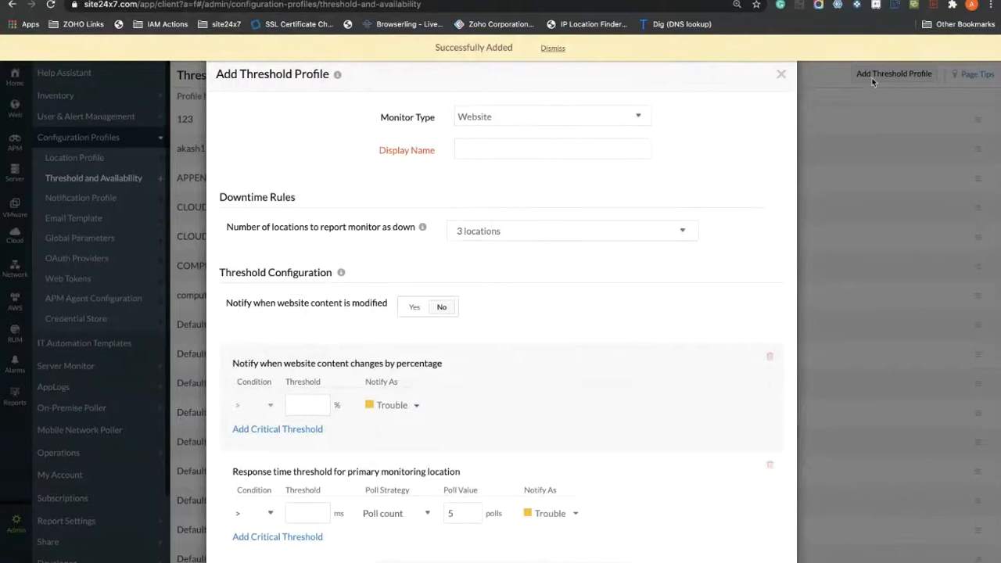
Step: Leave Monitor Type as Website and close the blank Add Threshold Profile form unsaved
left_click(556, 119)
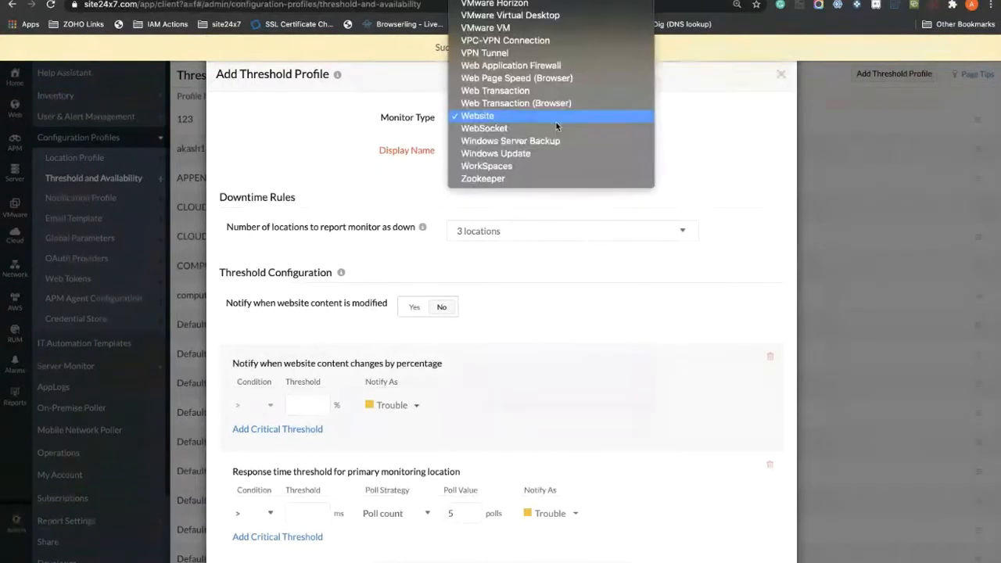
scroll(548, 89, "up", 5)
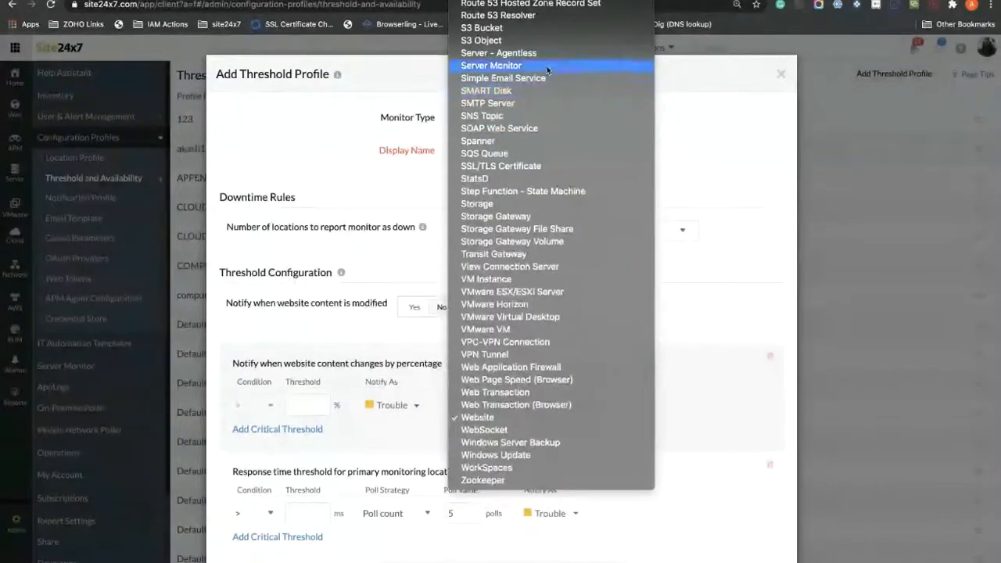
scroll(549, 91, "up", 2)
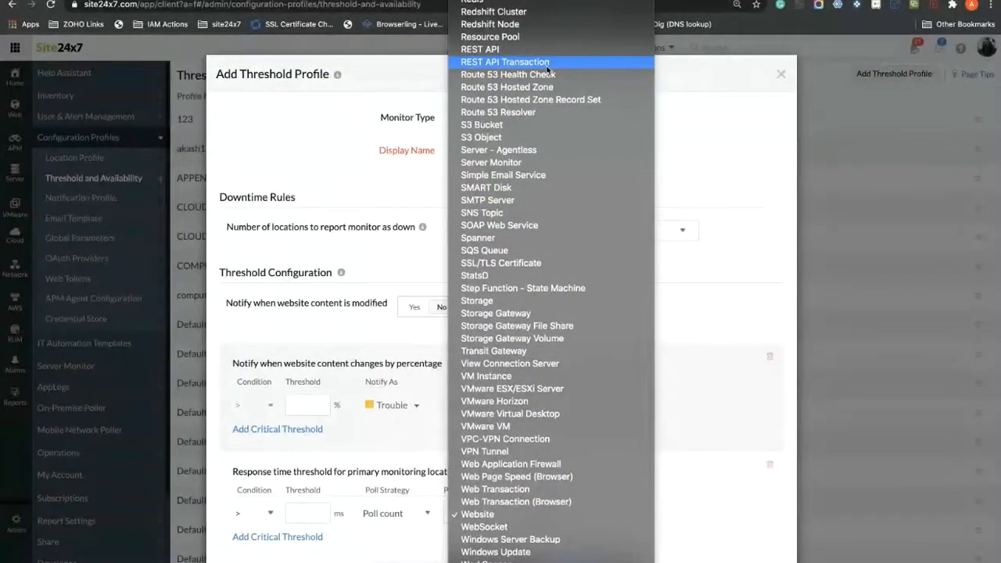
left_click(264, 143)
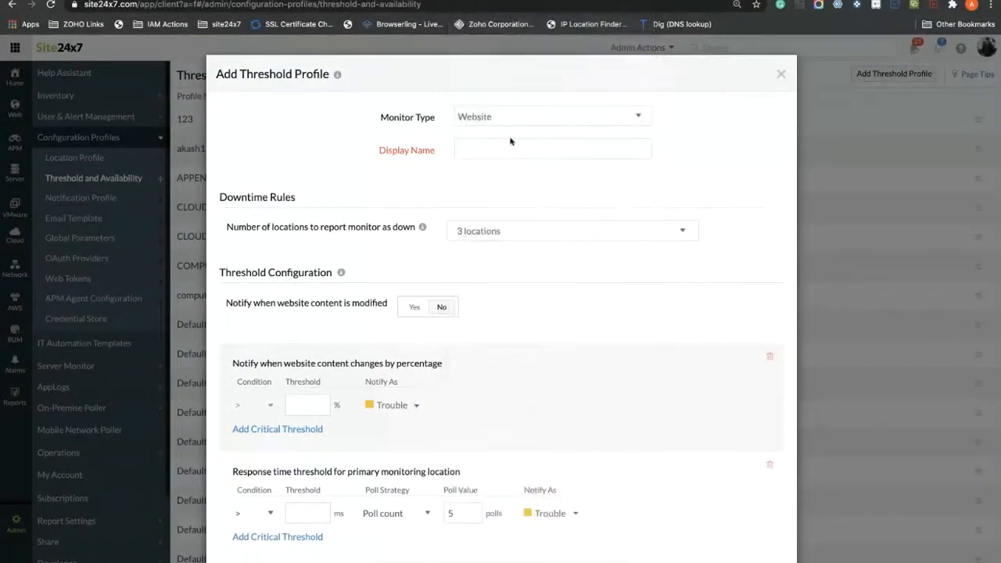
left_click(780, 76)
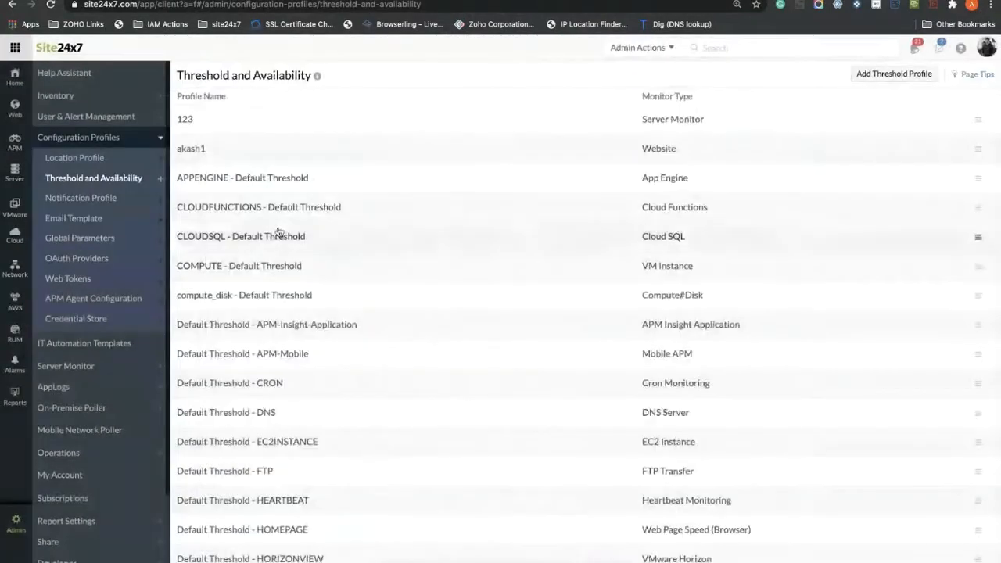
Step: Open the Notification Profile list and start adding a new notification profile
left_click(108, 201)
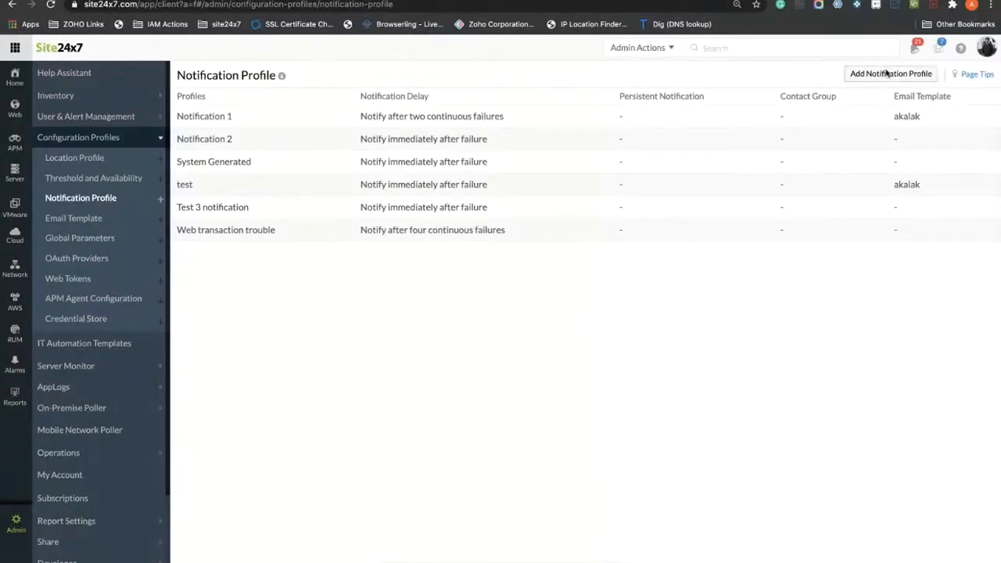
left_click(887, 74)
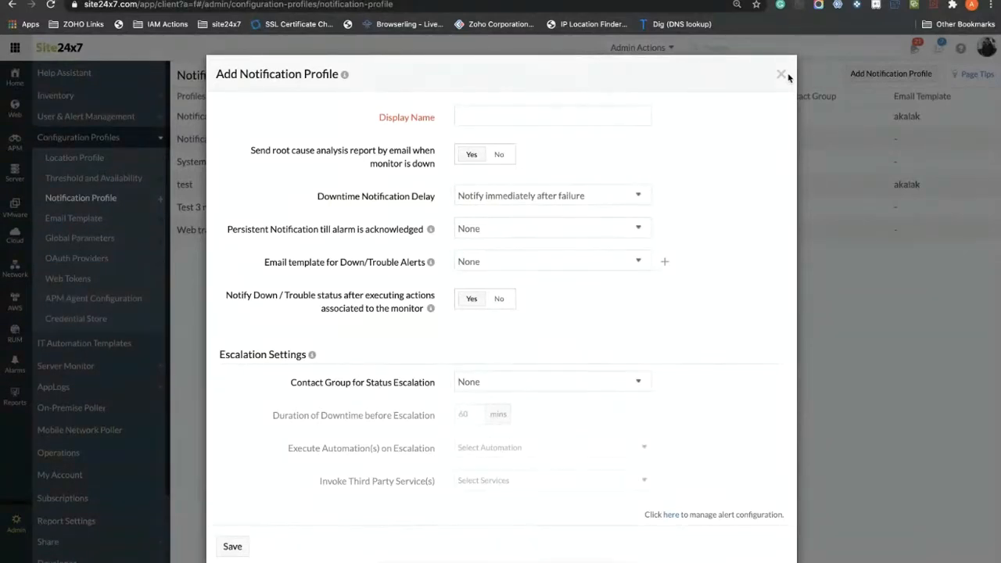
Step: Enter 'Europe' as the display name and set the root cause analysis email report to No
type("Europe")
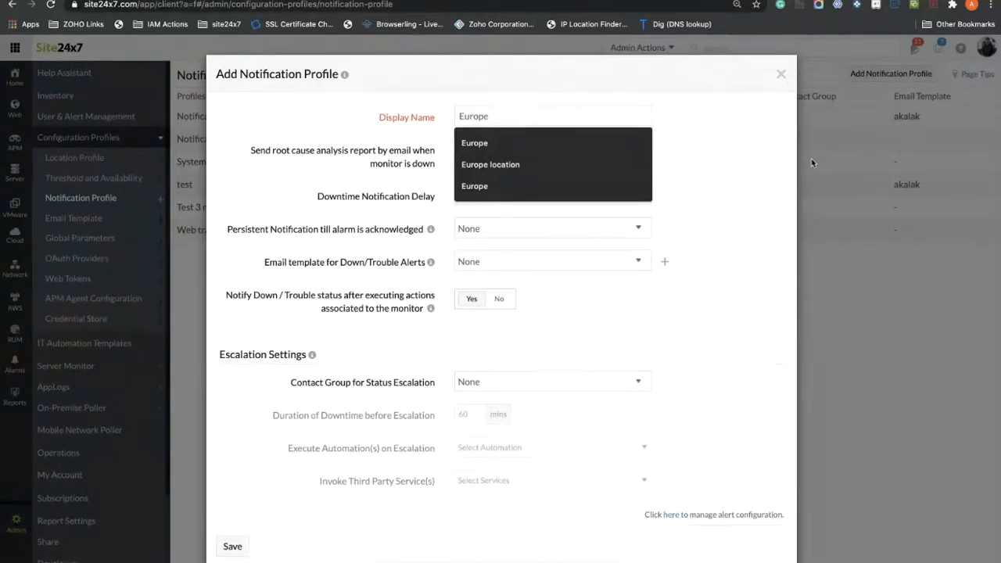
left_click(759, 179)
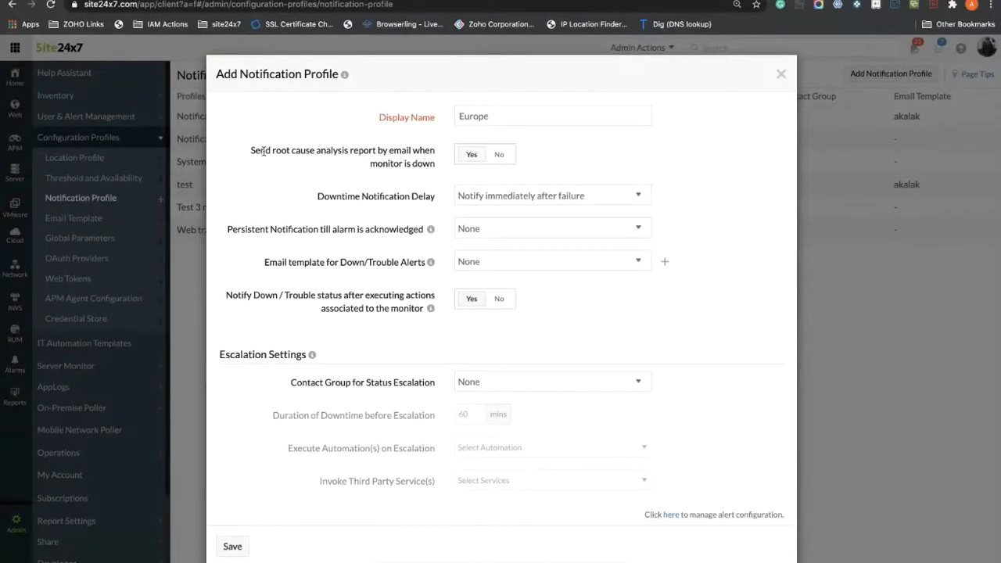
left_click_drag(251, 150, 292, 151)
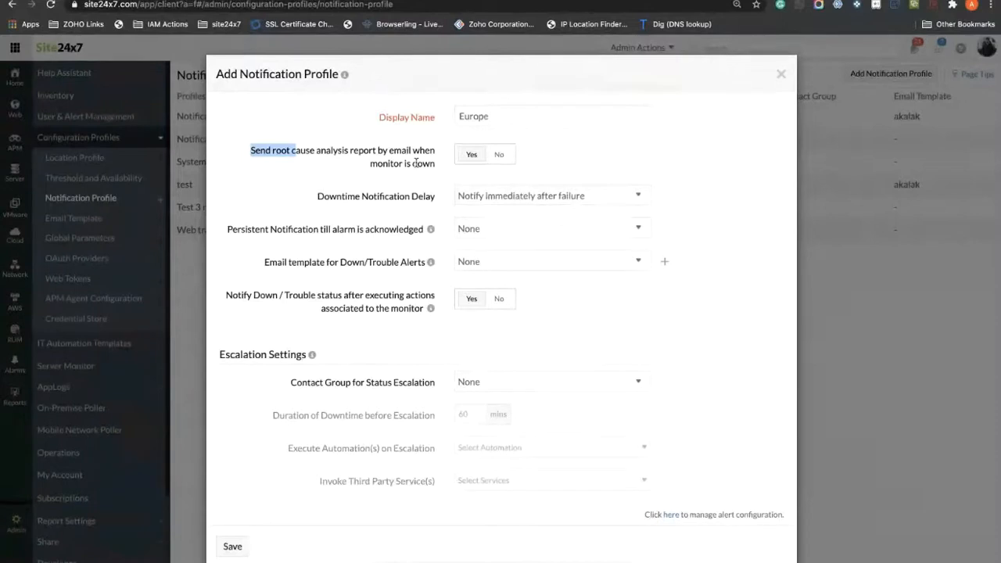
left_click(493, 162)
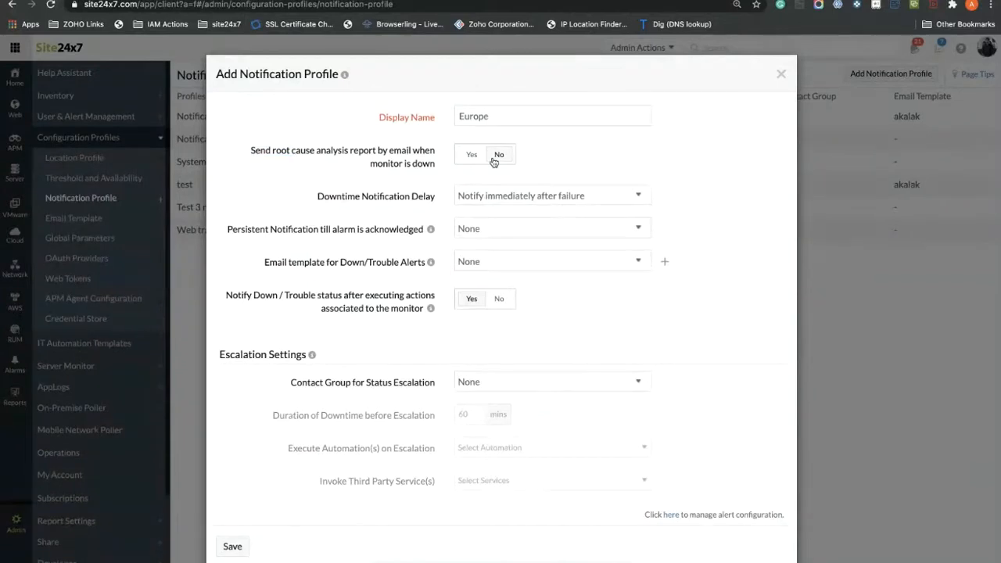
Step: Set Downtime Notification Delay to 'Notify after five continuous failures'
left_click(513, 199)
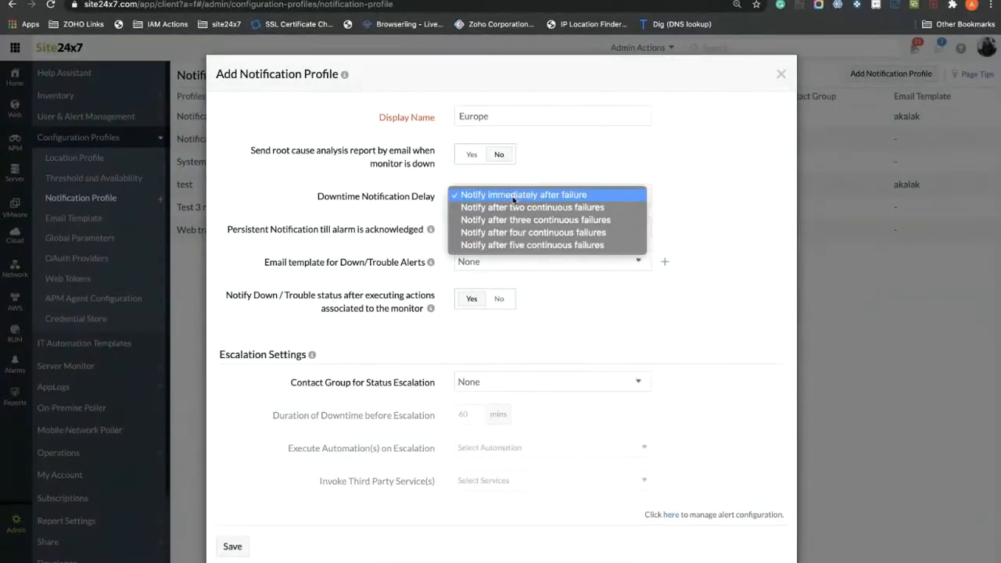
left_click(521, 245)
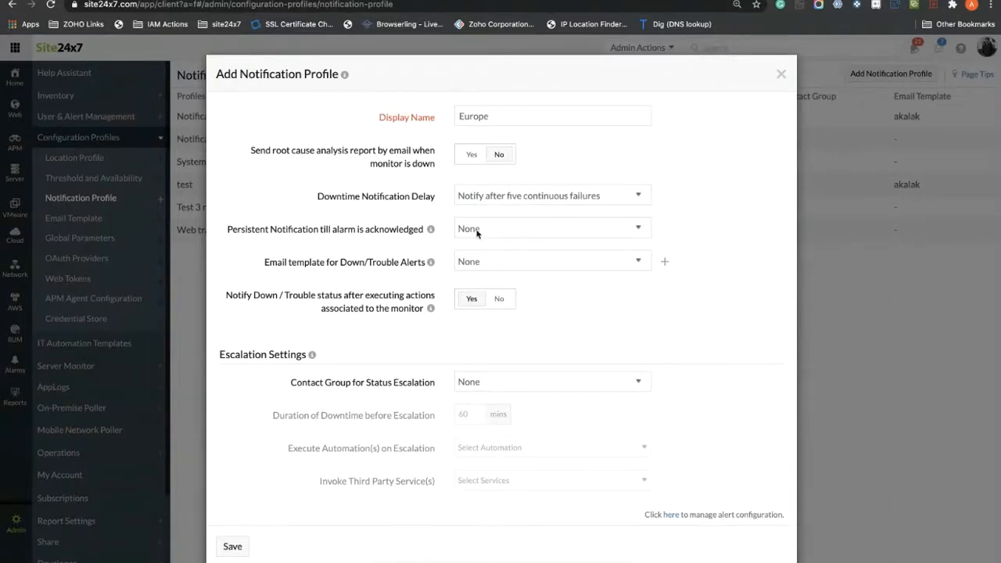
left_click(490, 203)
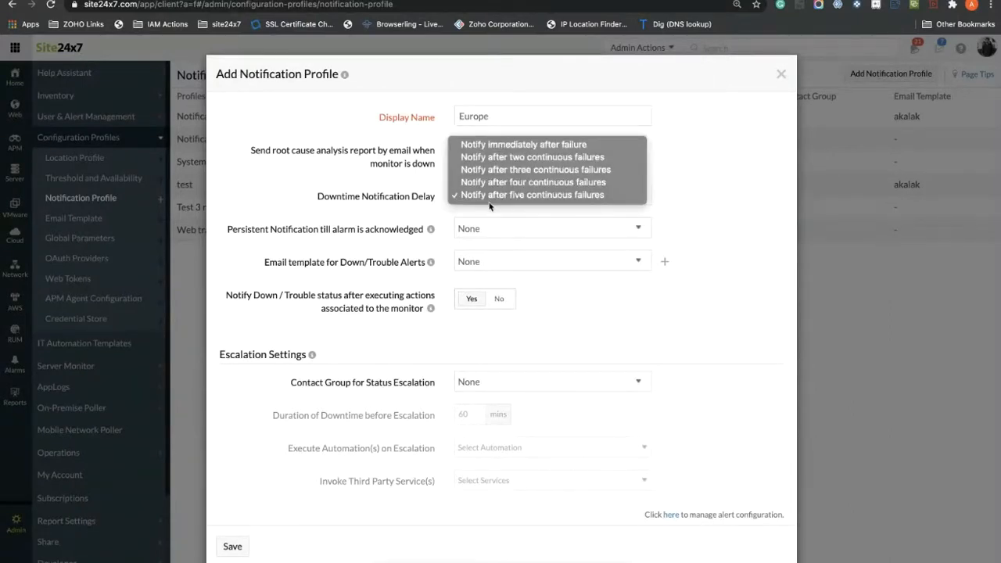
left_click(440, 208)
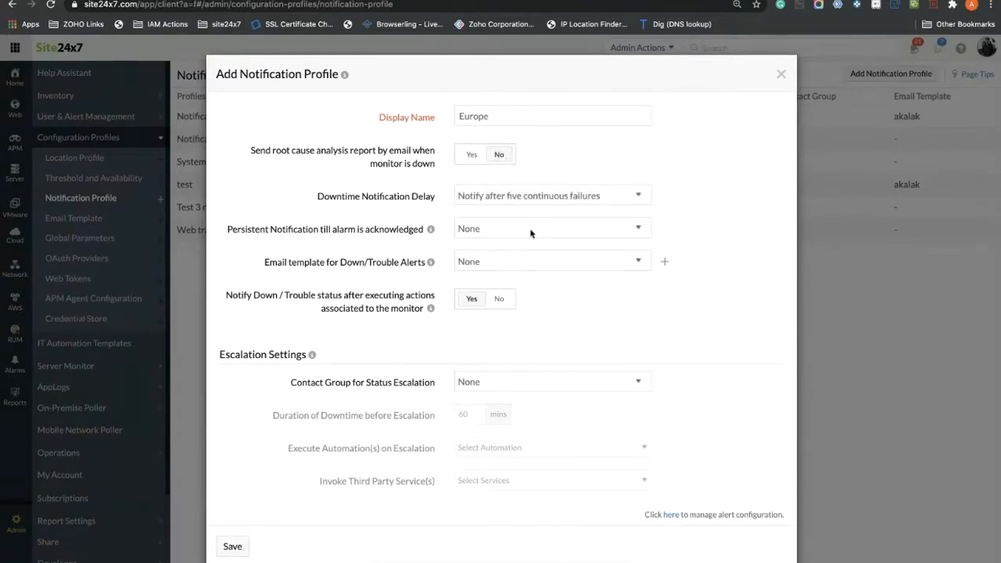
left_click(504, 201)
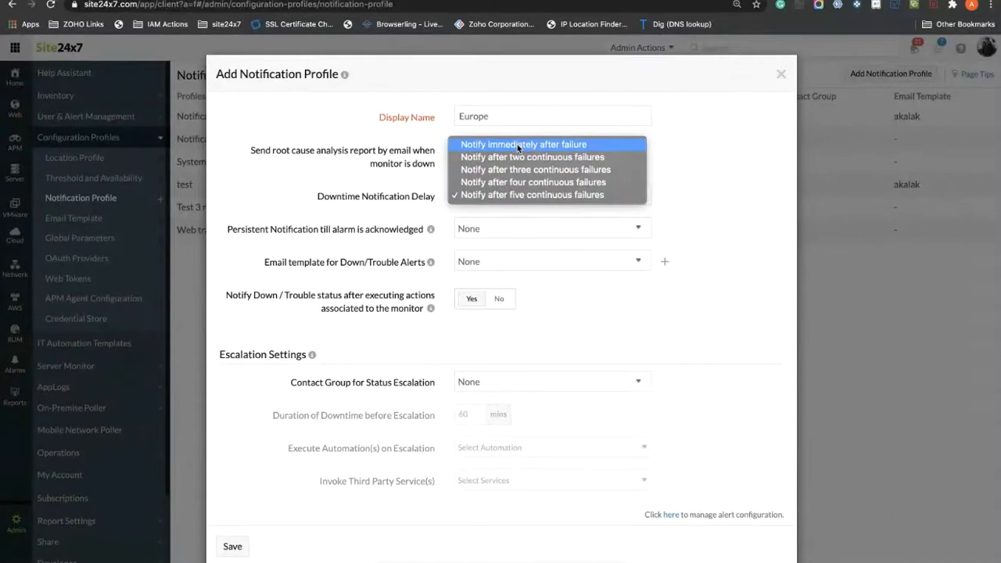
left_click(720, 193)
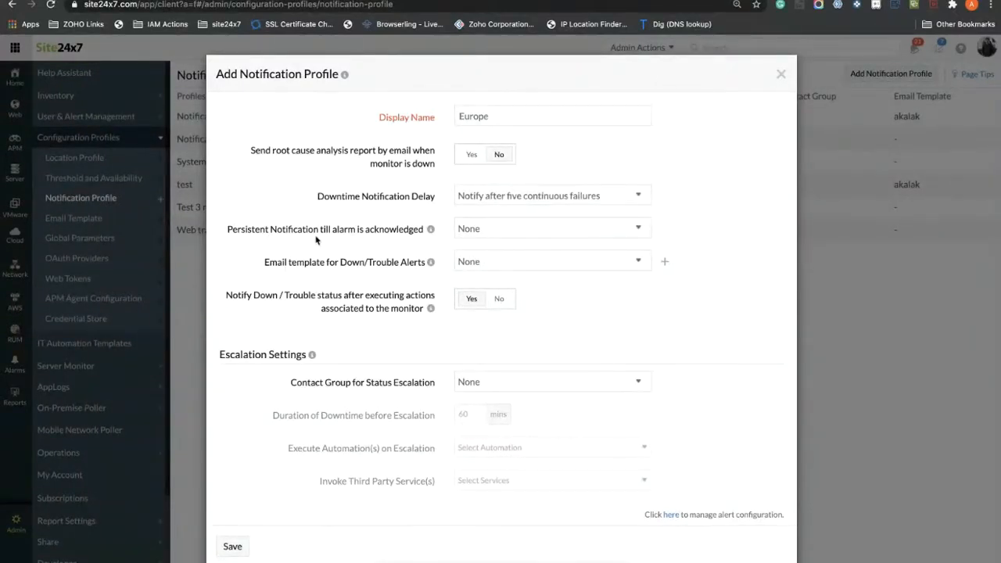
left_click(501, 234)
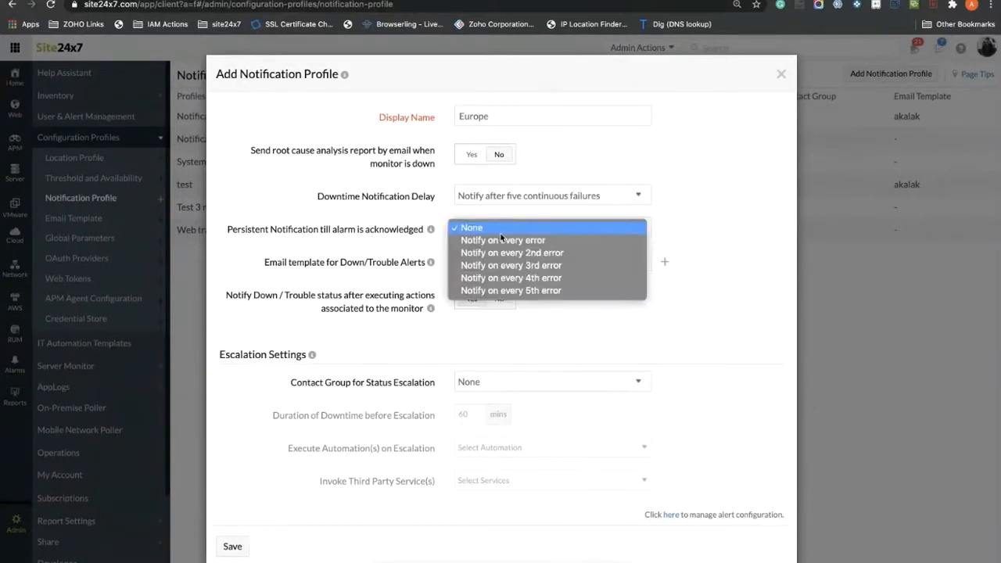
Step: Set persistent notification to 'Notify on every 3rd error' and keep the email template at None
left_click(371, 243)
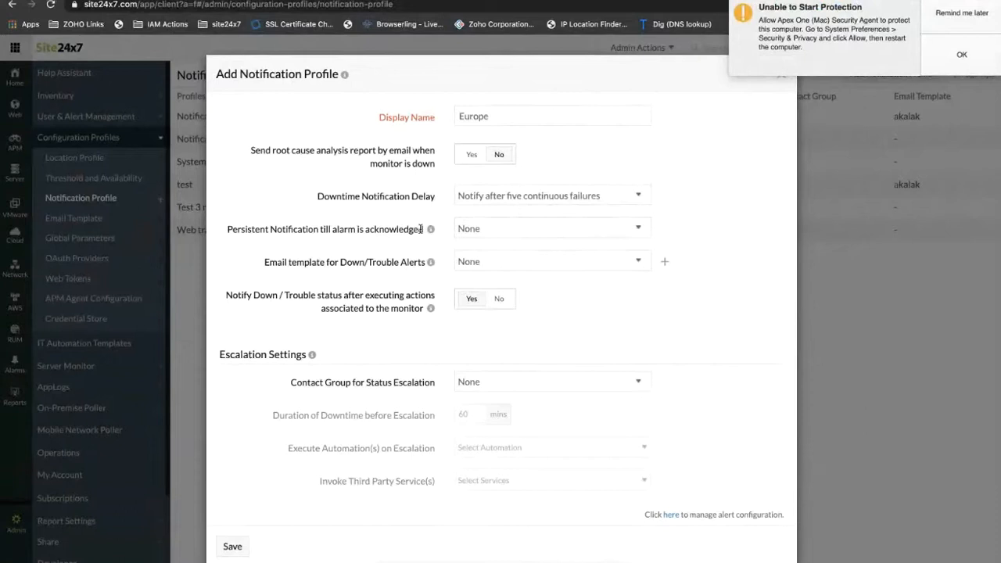
left_click(943, 21)
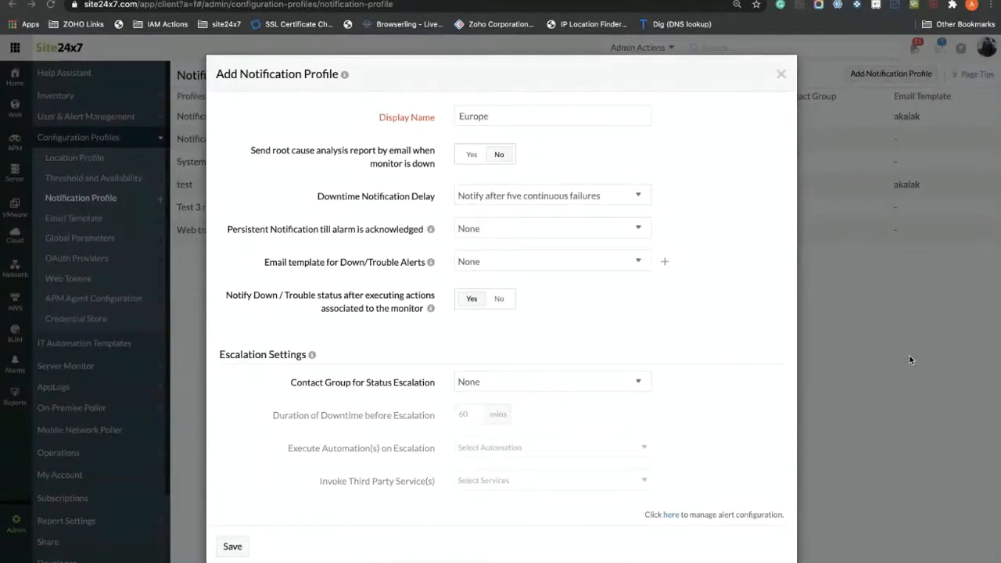
left_click(594, 229)
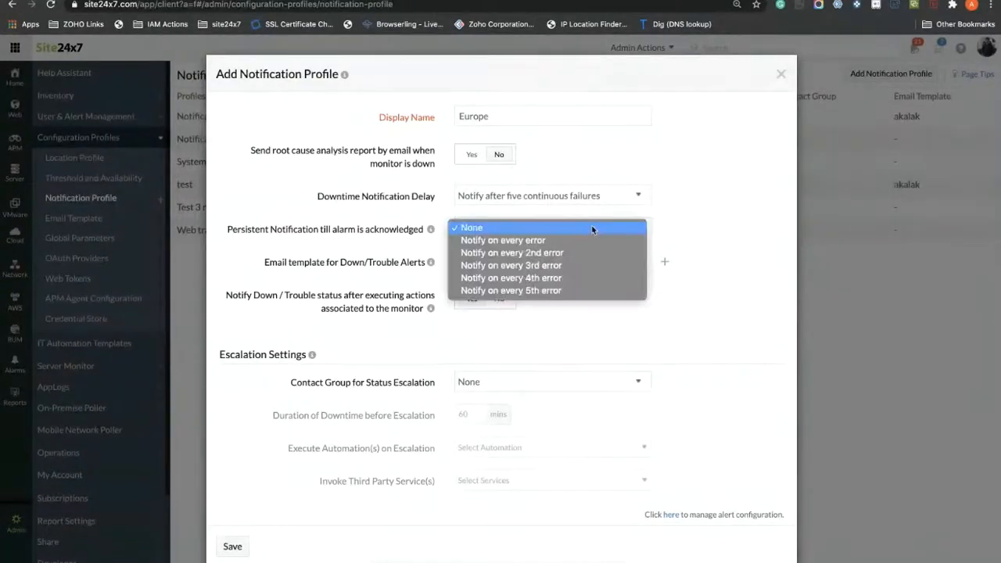
left_click(532, 266)
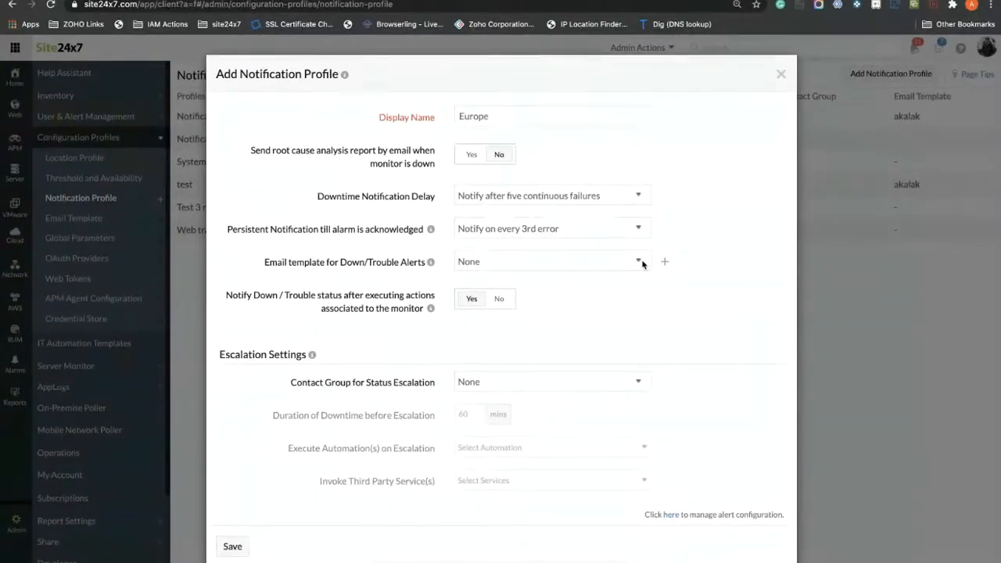
left_click(510, 263)
left_click(303, 268)
left_click_drag(305, 356, 264, 354)
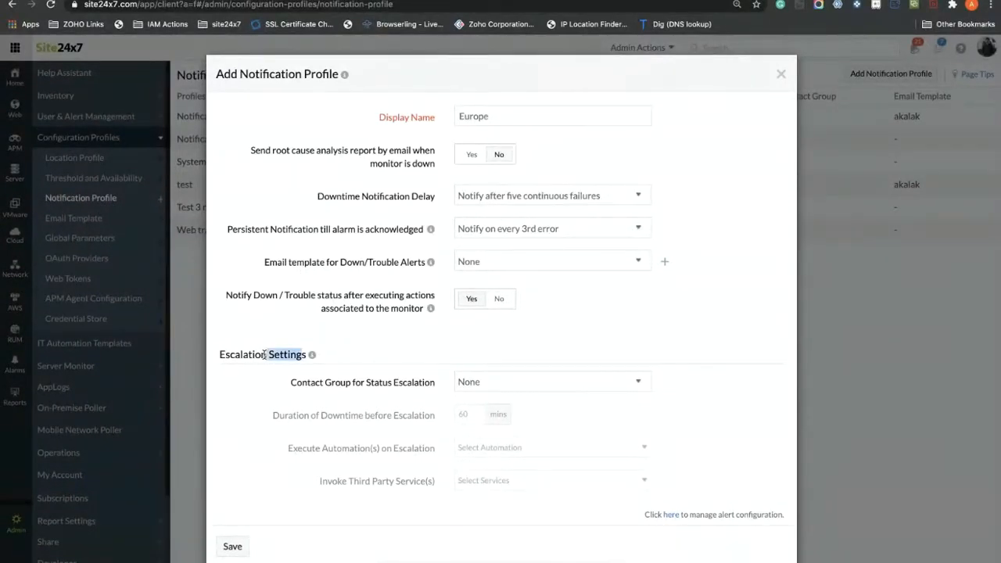
Step: Choose Admin Group as the status escalation contact group, with 60-minute downtime before escalation
left_click(375, 359)
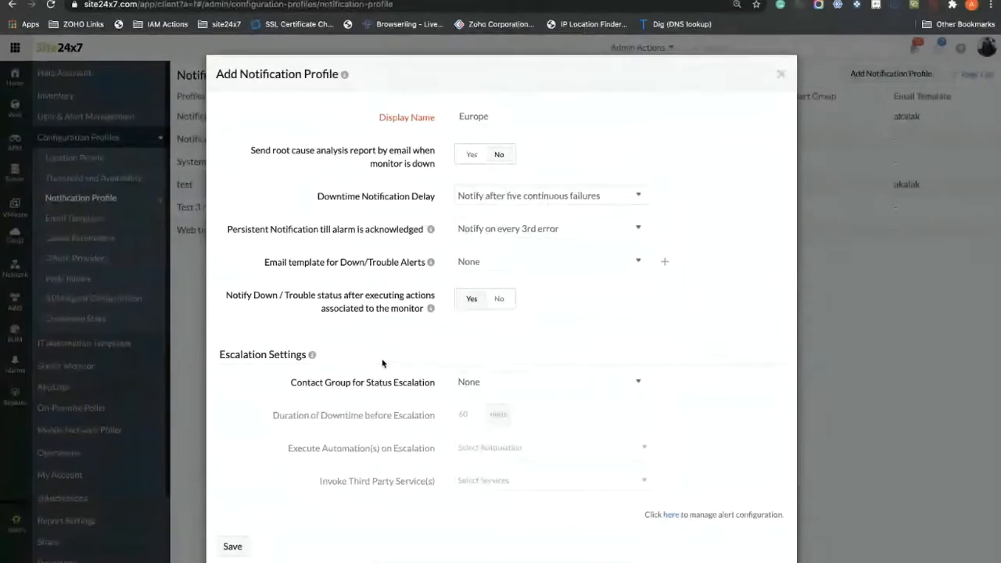
left_click(528, 383)
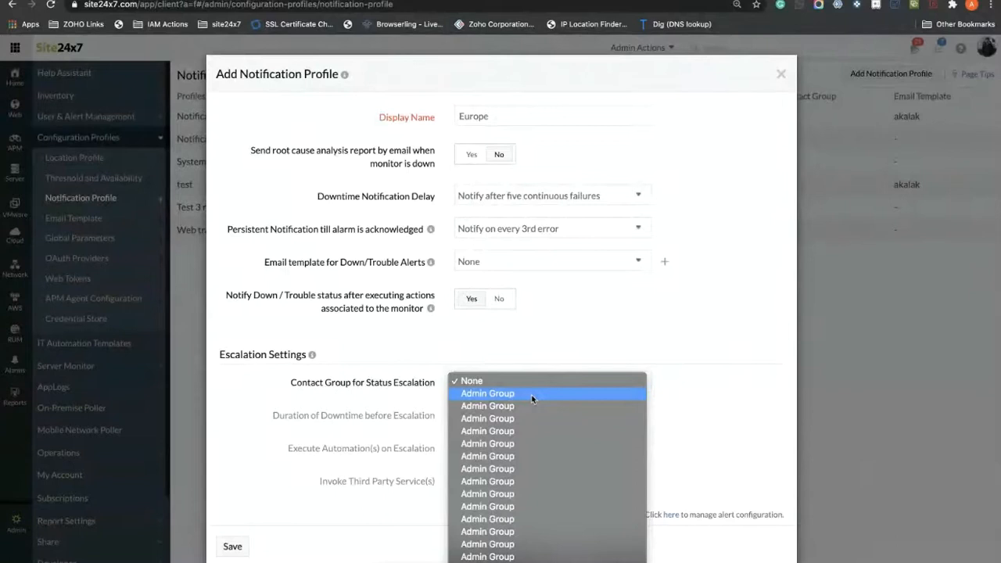
left_click(532, 398)
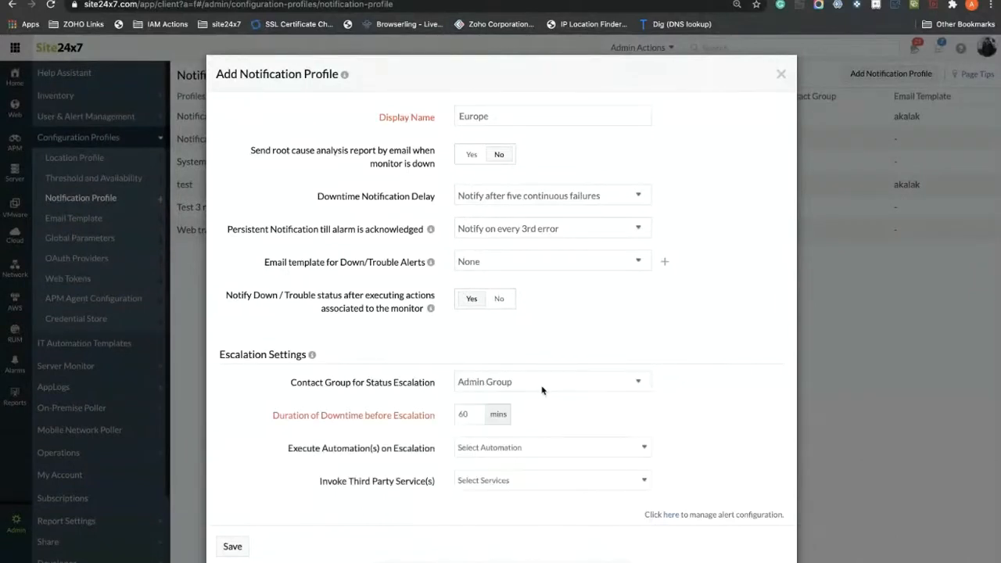
left_click(467, 413)
Step: Discard the Europe notification profile and go to the Email Templates list
left_click(781, 75)
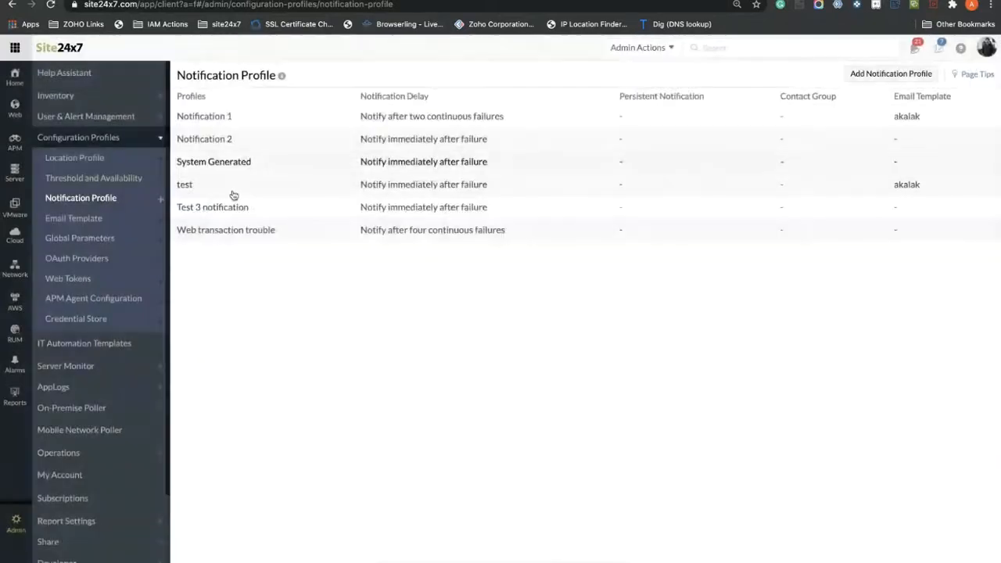
left_click(79, 225)
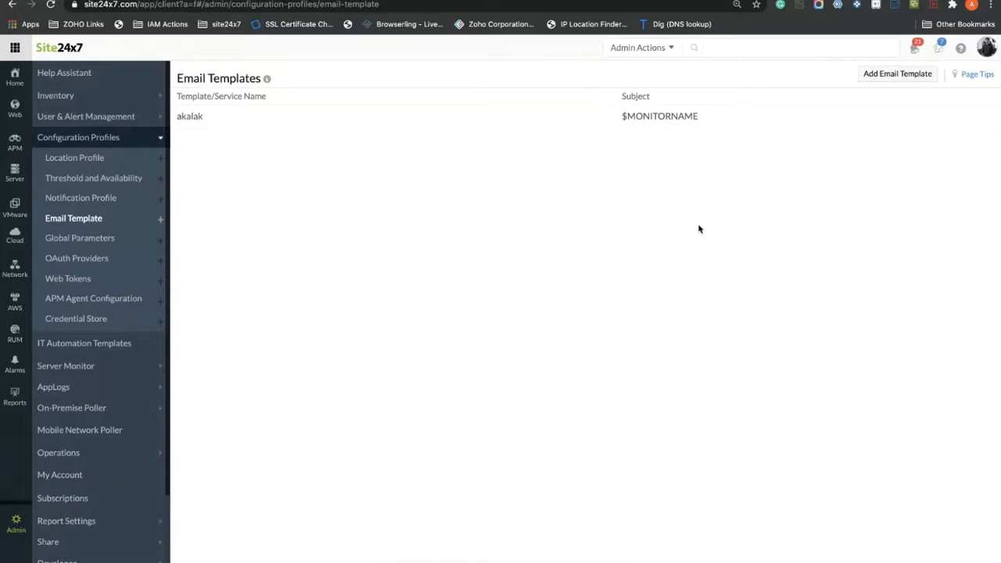
Step: Start a new email template with subject '$MONITORNAME is $STATUS $DOWNTIME'
left_click(906, 75)
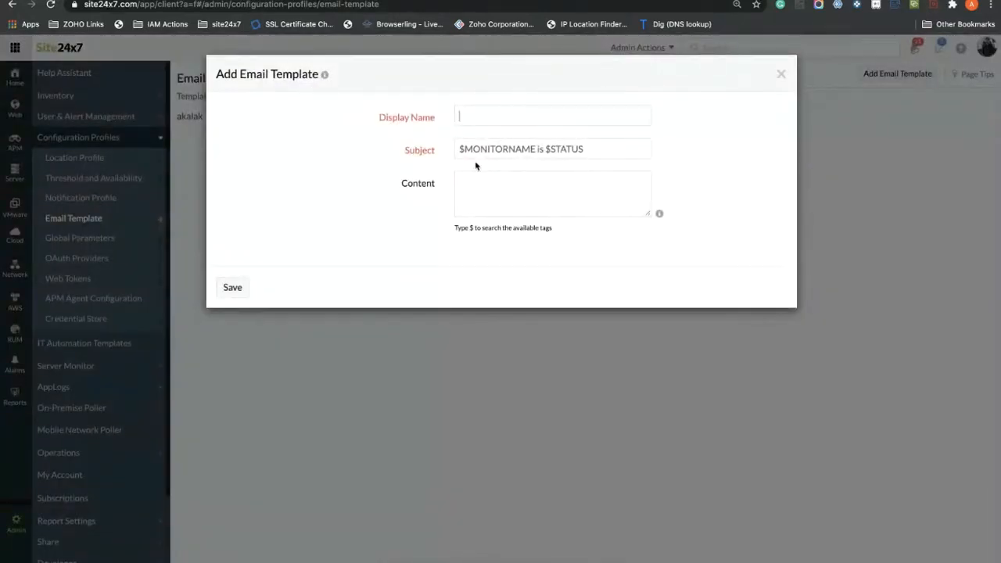
left_click(577, 148)
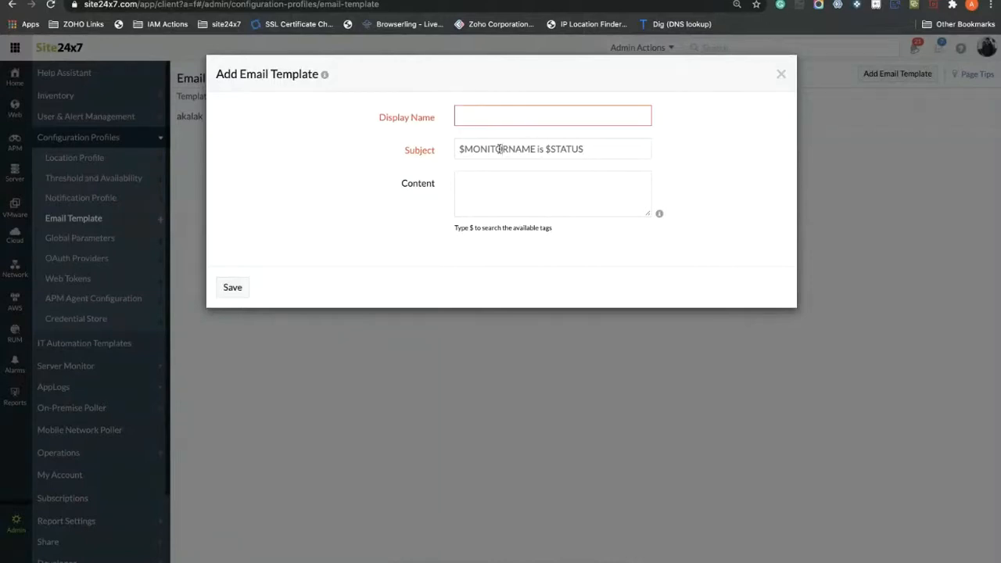
left_click(660, 214)
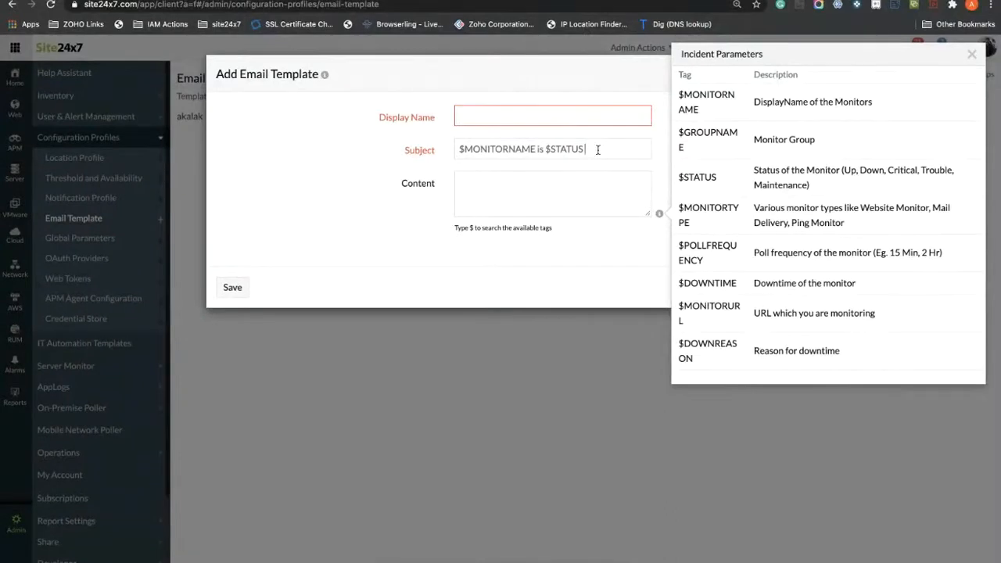
type("$")
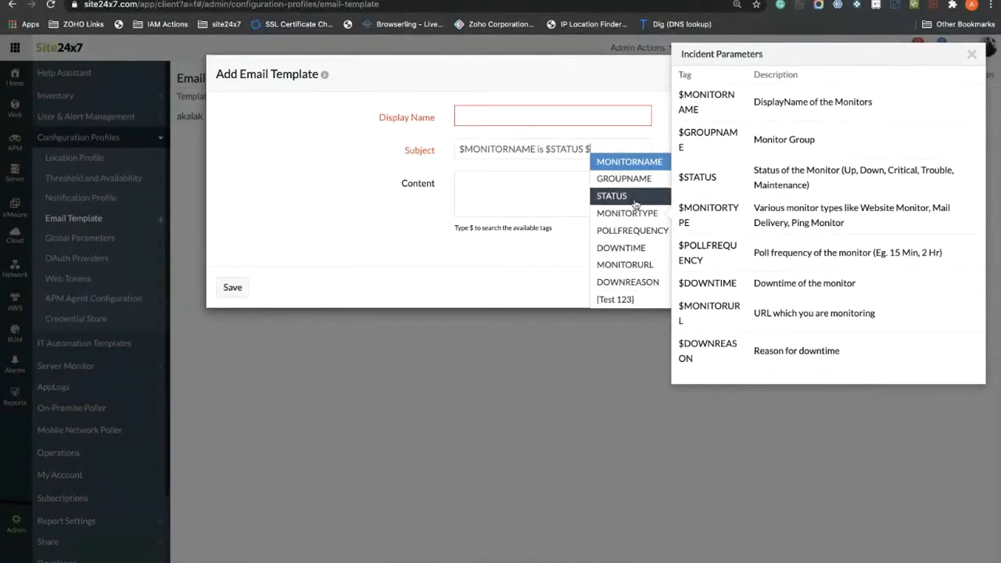
type("do")
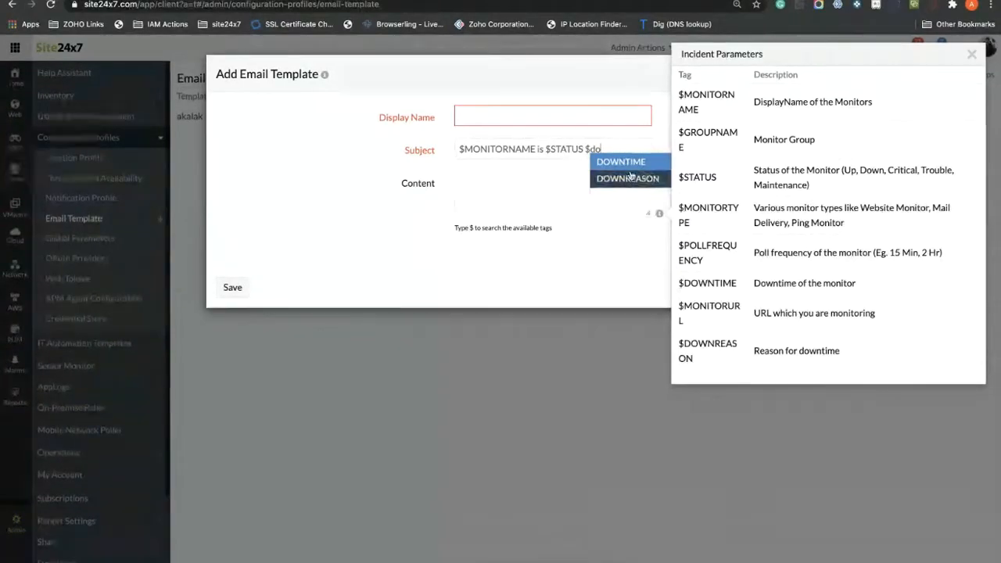
left_click(621, 161)
Step: Write the email content 'The $DOWNREASON' and close the Incident Parameters panel
left_click(528, 173)
type("The d")
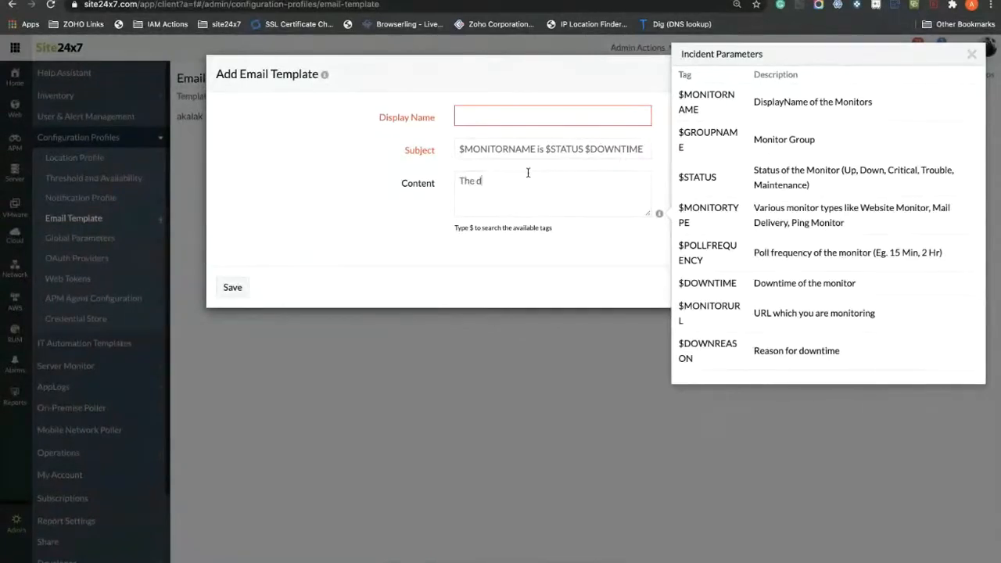
key("BackSpace")
type("$don")
key("BackSpace")
type("w")
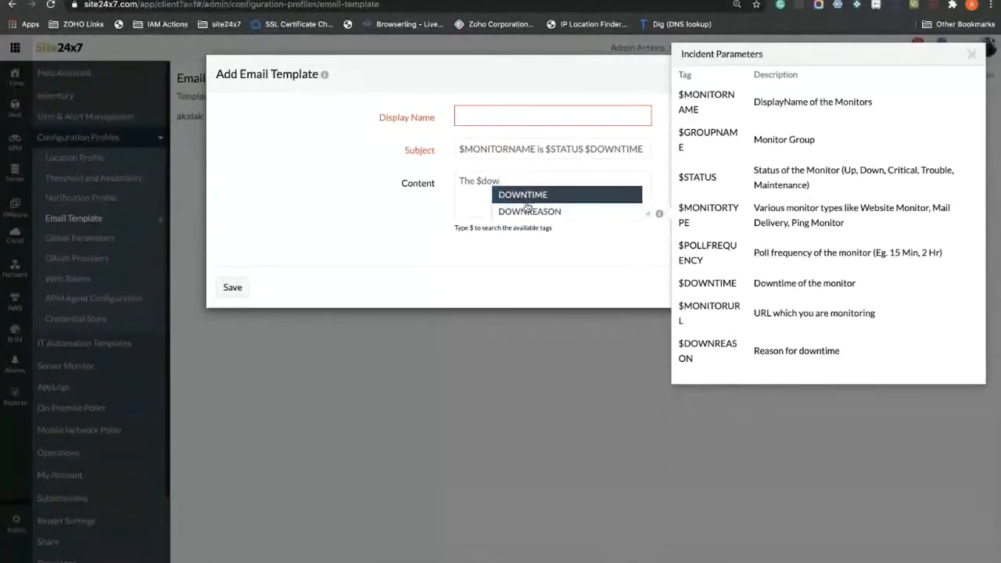
left_click(521, 210)
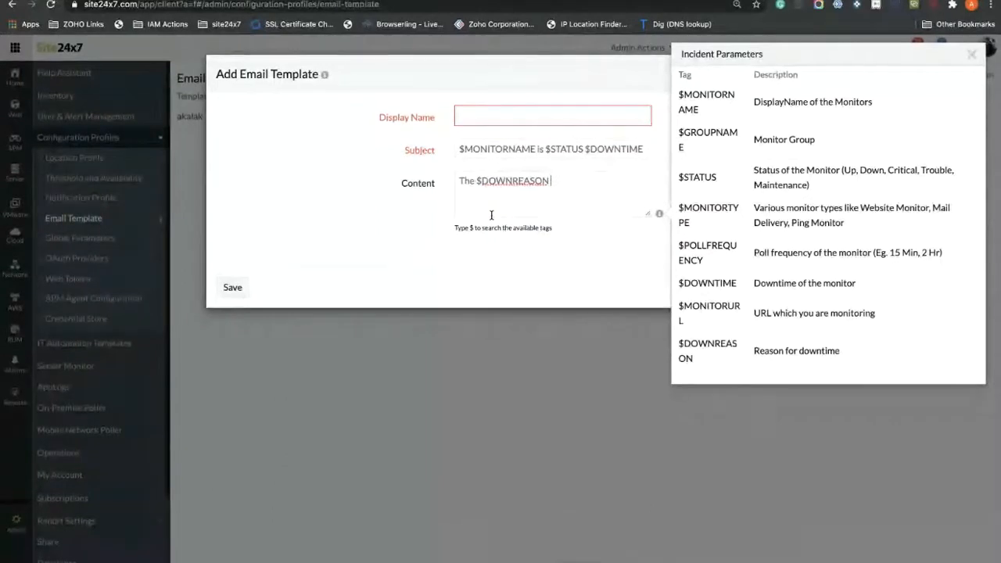
left_click(974, 51)
Step: Discard the email template draft and view the Location, Threshold and Notification profile pages, then the slides
left_click(781, 75)
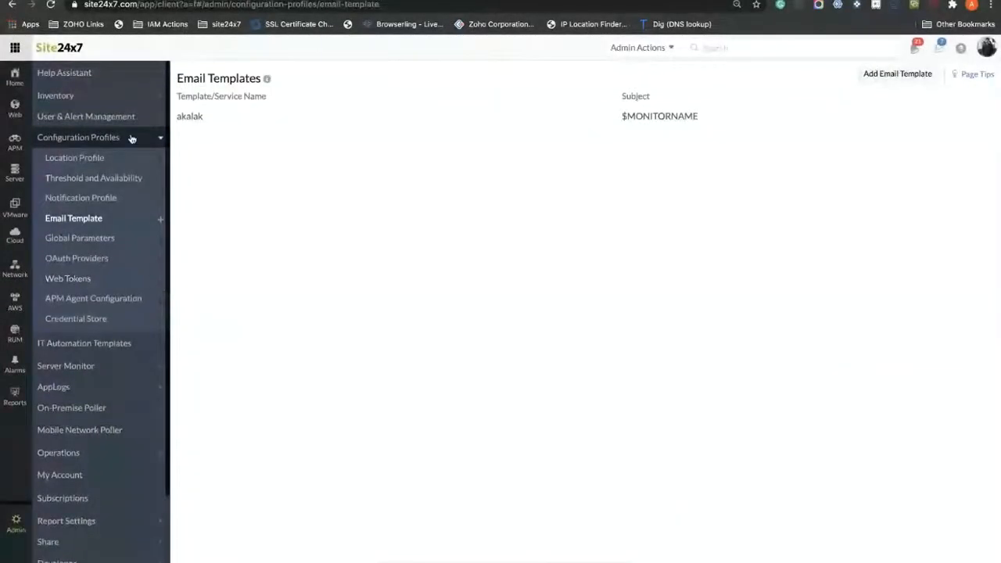
left_click(75, 158)
left_click(90, 180)
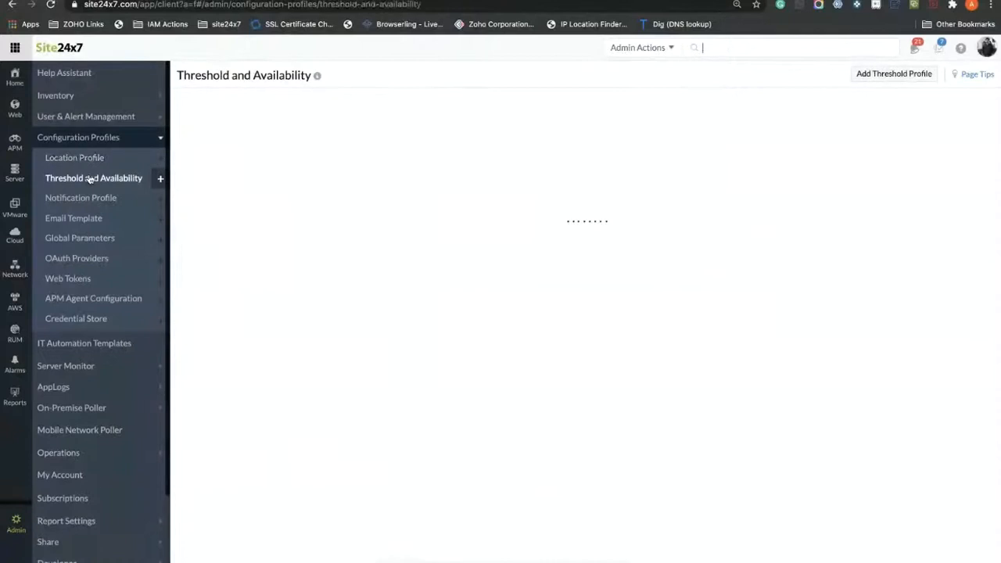
left_click(93, 200)
left_click(83, 219)
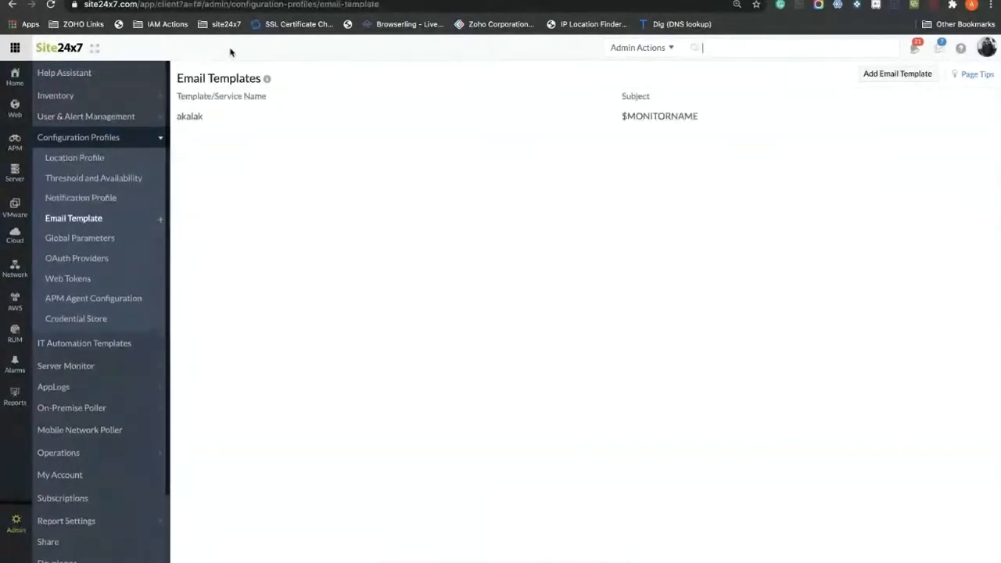
key("ctrl+Right")
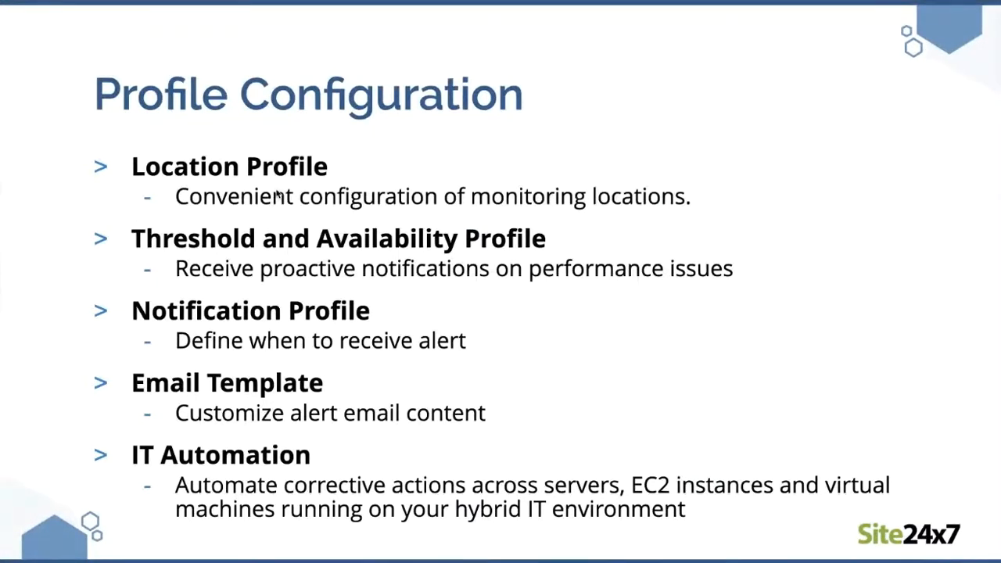
Step: Advance the slides through Location, Threshold and Availability, Notification Profile, and Email template
key("Right")
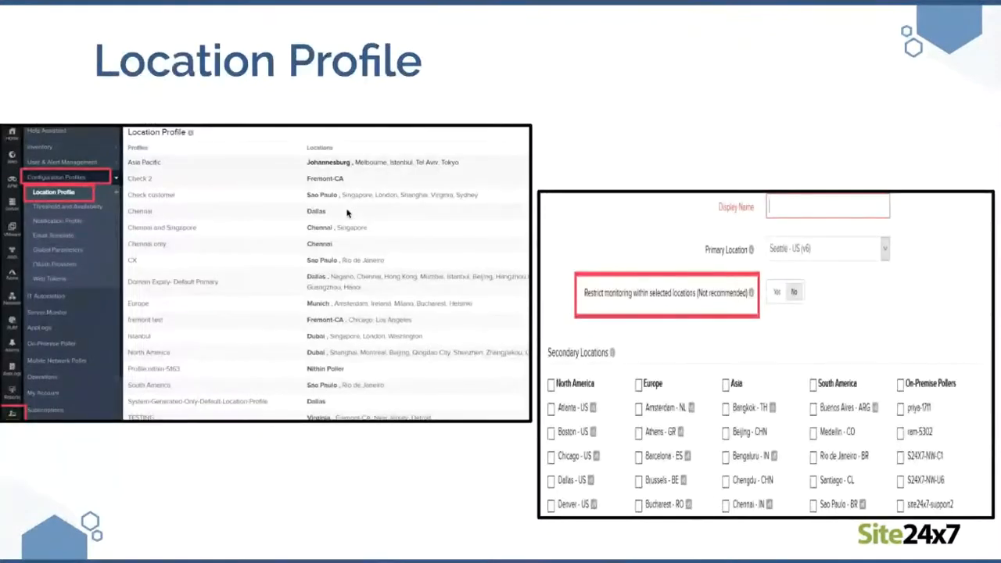
key("Right")
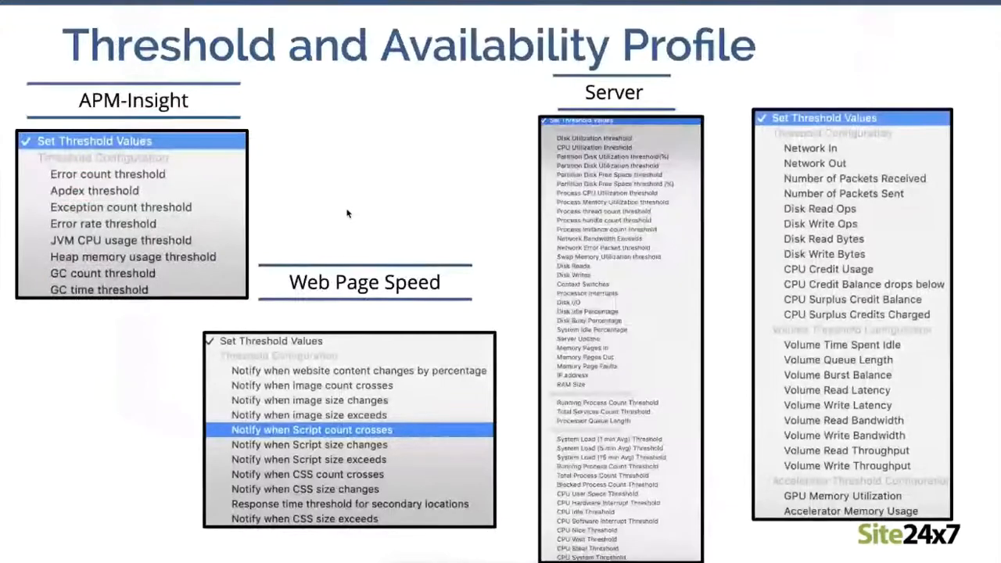
key("Right")
key("Right")
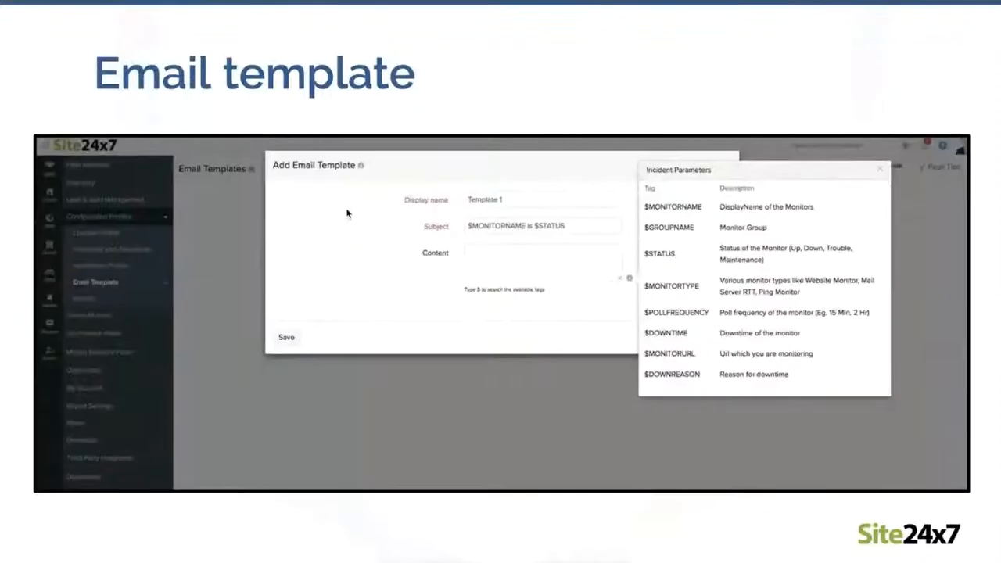
key("Right")
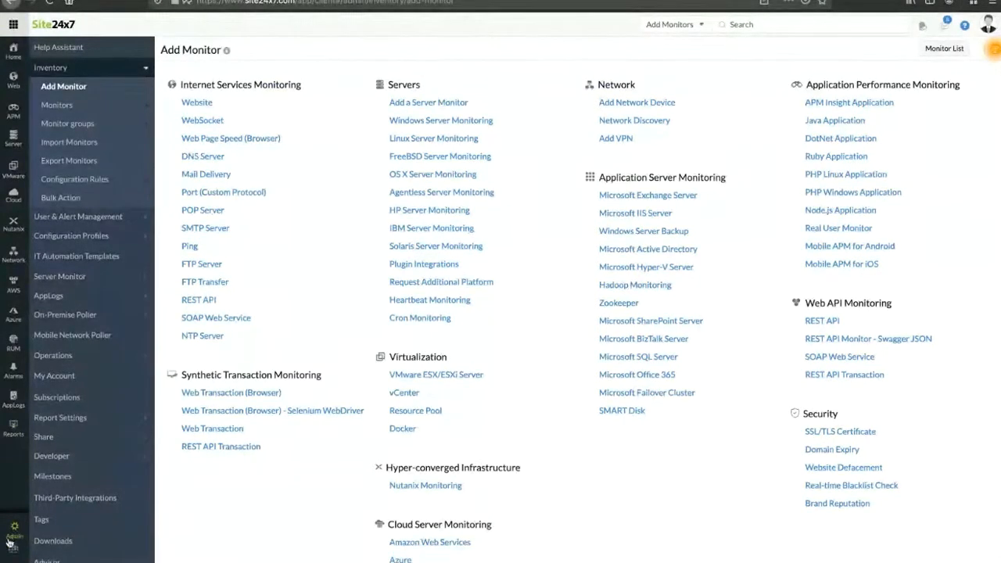
Step: Open the Users & Alerts list and start a new user with Add User
left_click(86, 220)
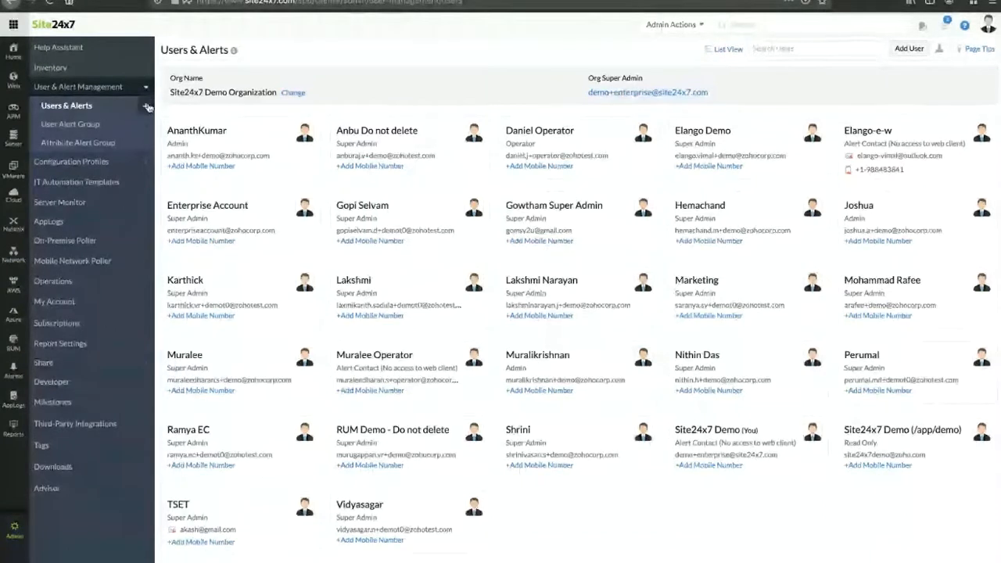
left_click(913, 50)
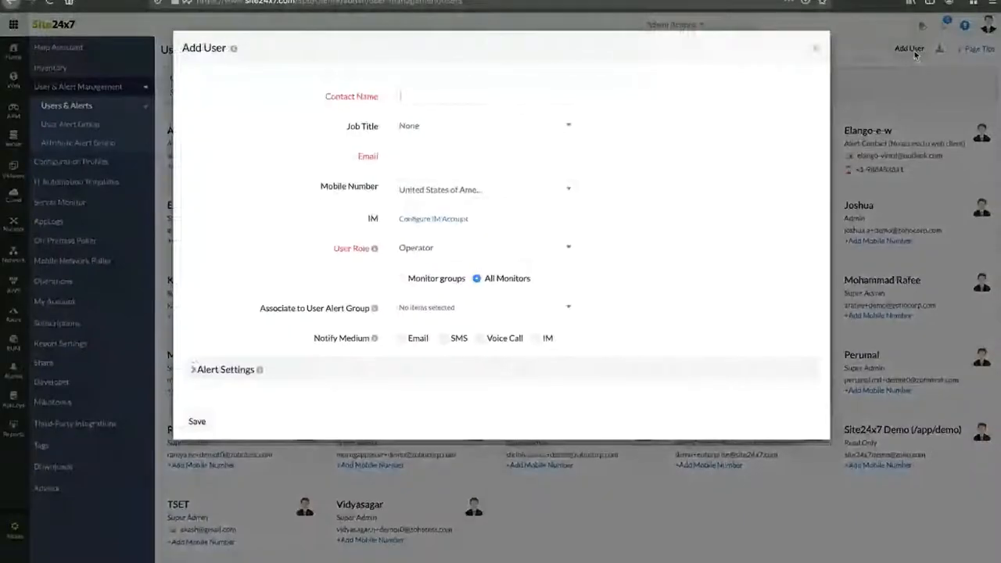
Step: Enter the user's e-mail address and set the job title to DevOps Engineer
left_click(419, 98)
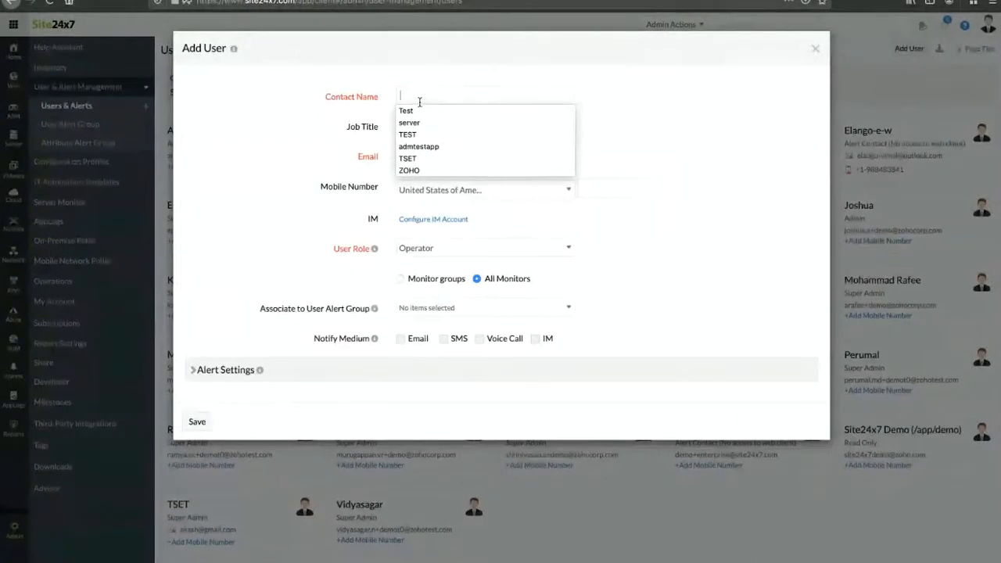
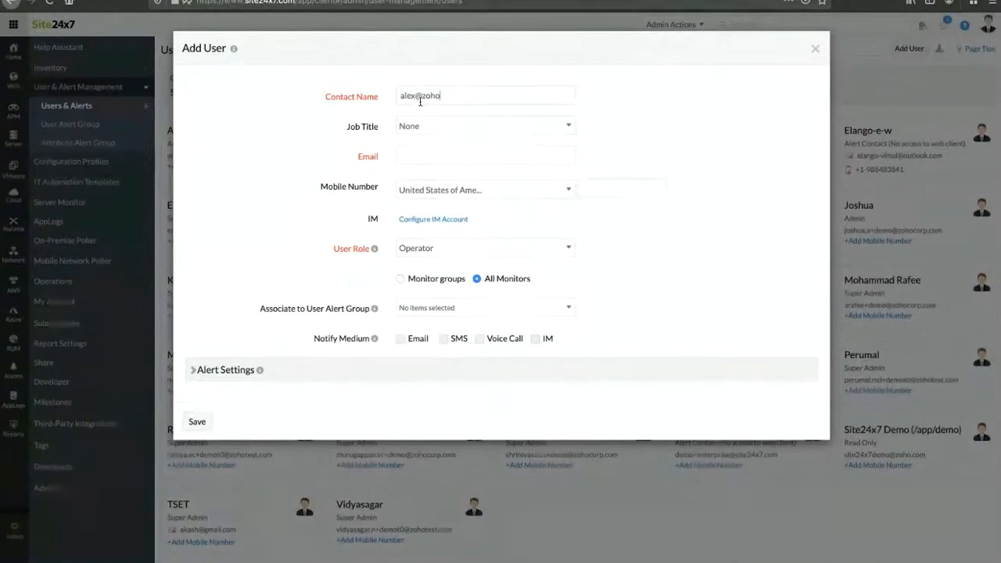
left_click(461, 128)
left_click(442, 210)
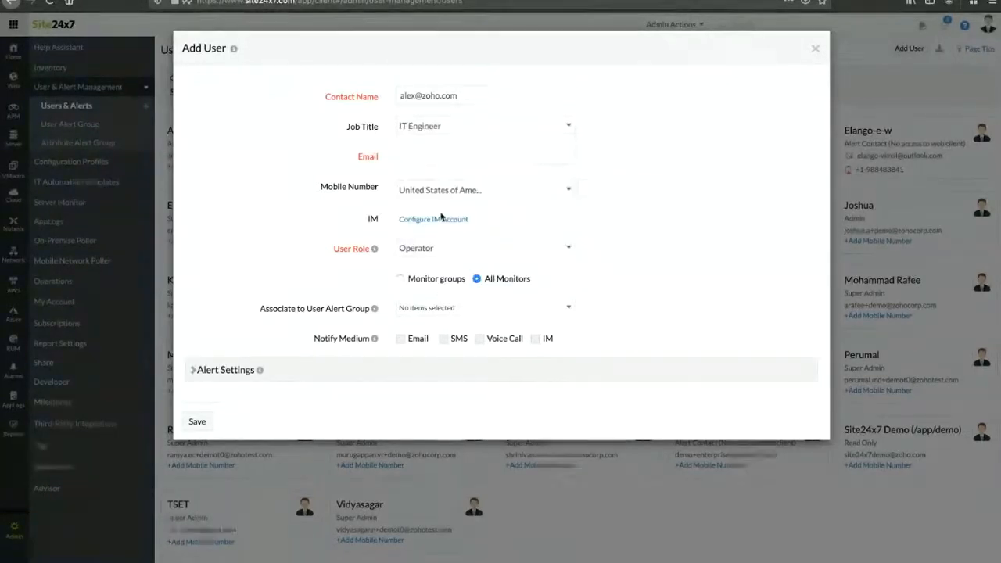
left_click(446, 129)
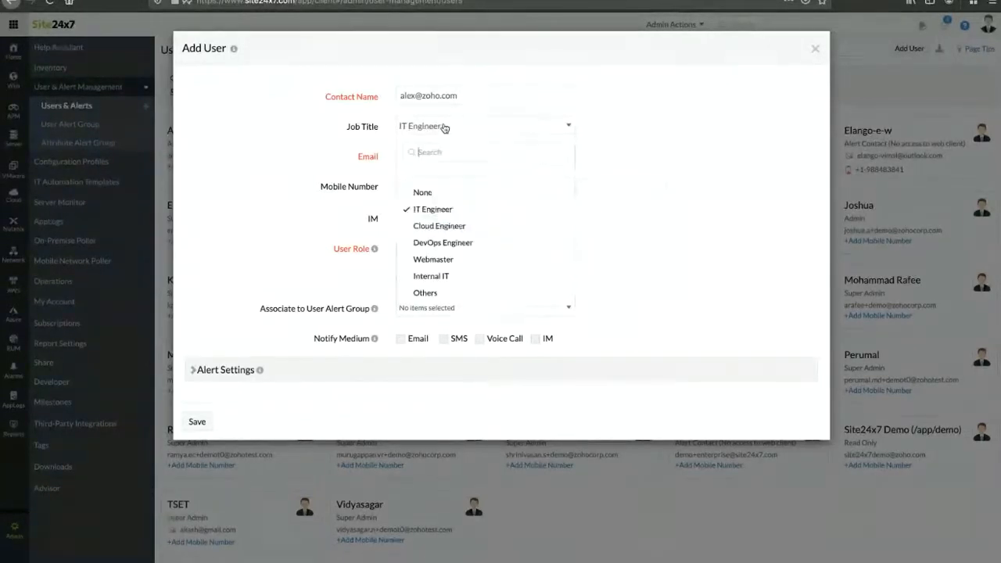
left_click(458, 243)
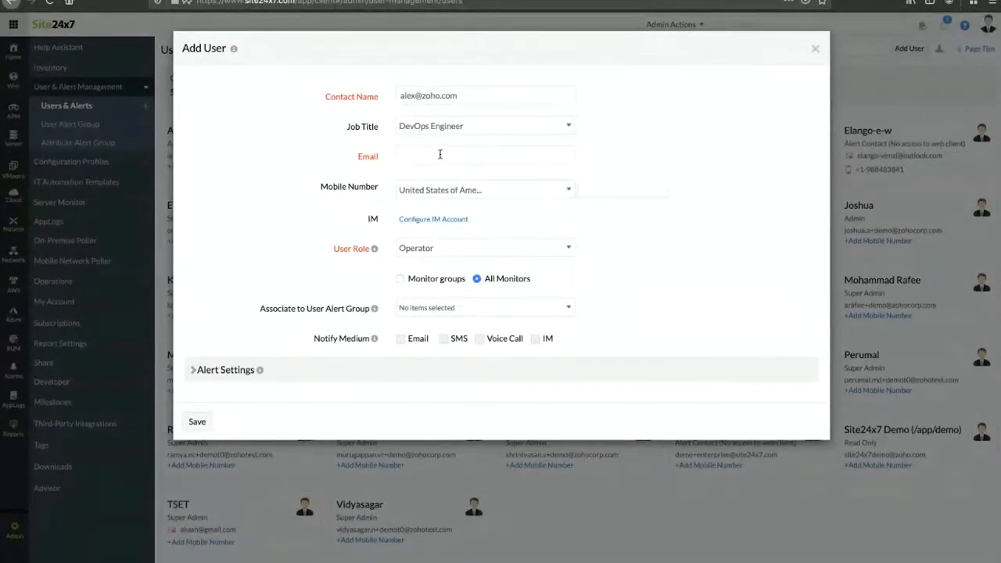
Step: Move the e-mail into the Email field, enter the contact name, and set user role Admin
left_click_drag(461, 95, 391, 92)
key("ctrl+c")
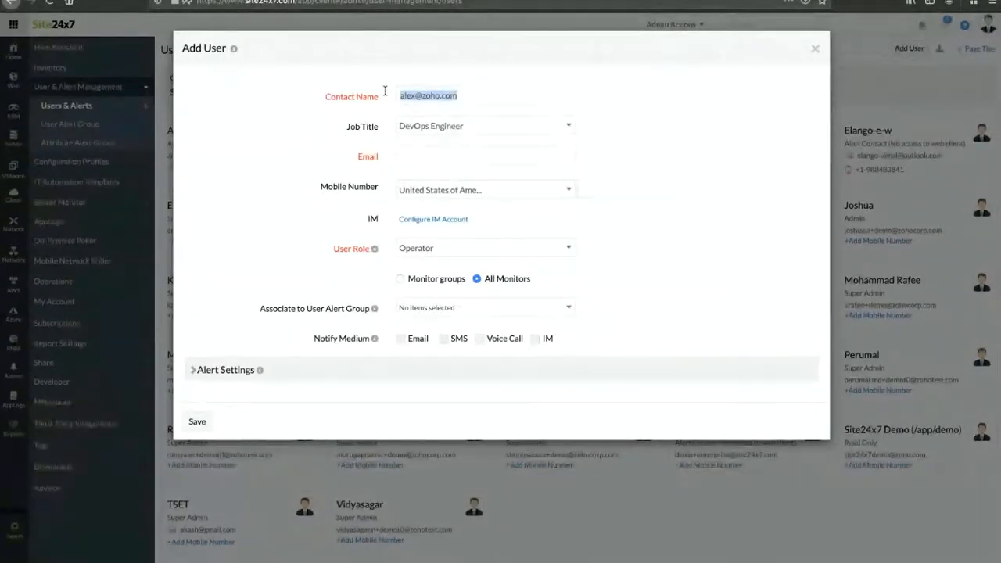
left_click(414, 155)
key("ctrl+v")
left_click_drag(467, 97, 401, 95)
key("BackSpace")
type("alex")
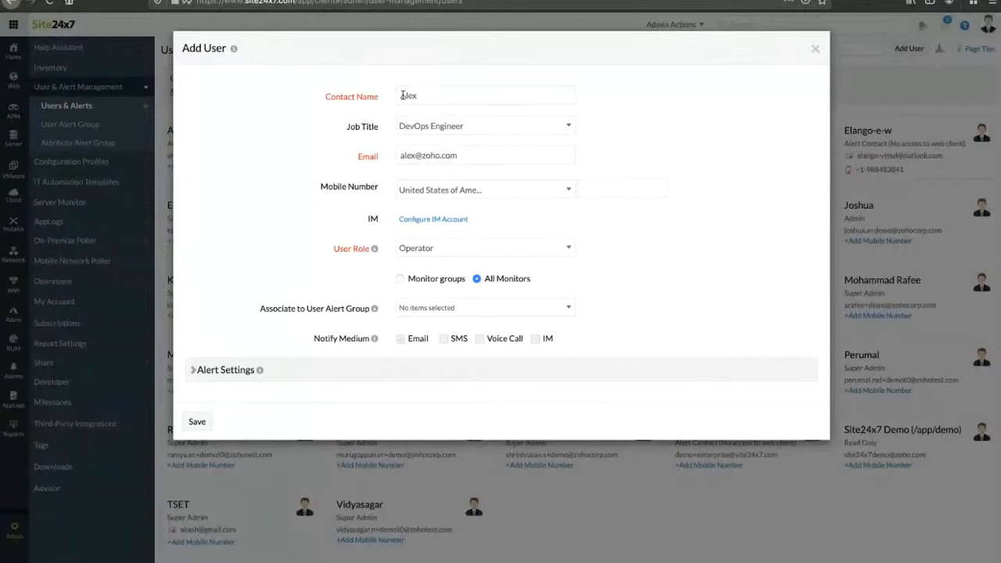
left_click(430, 248)
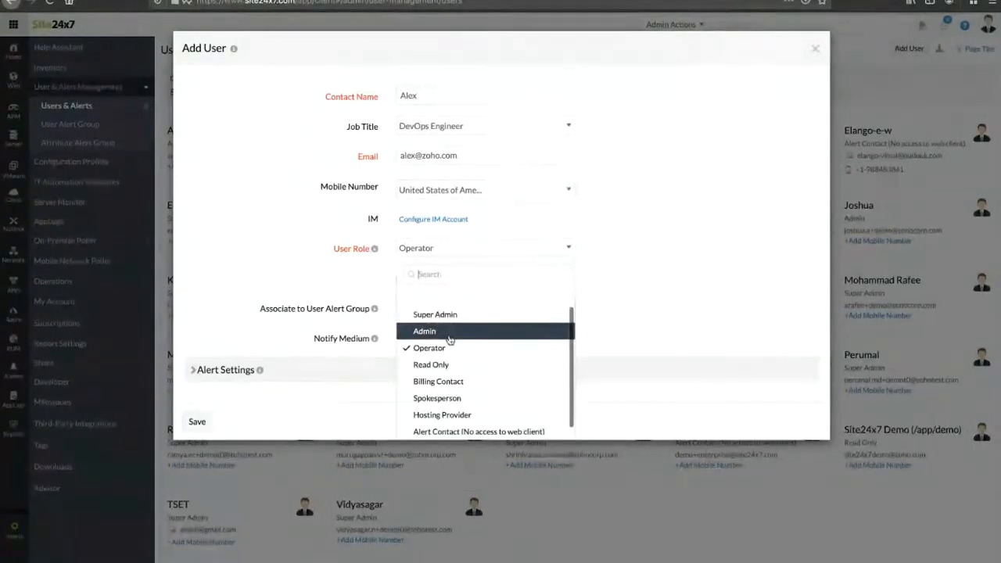
scroll(449, 375, "down", 1)
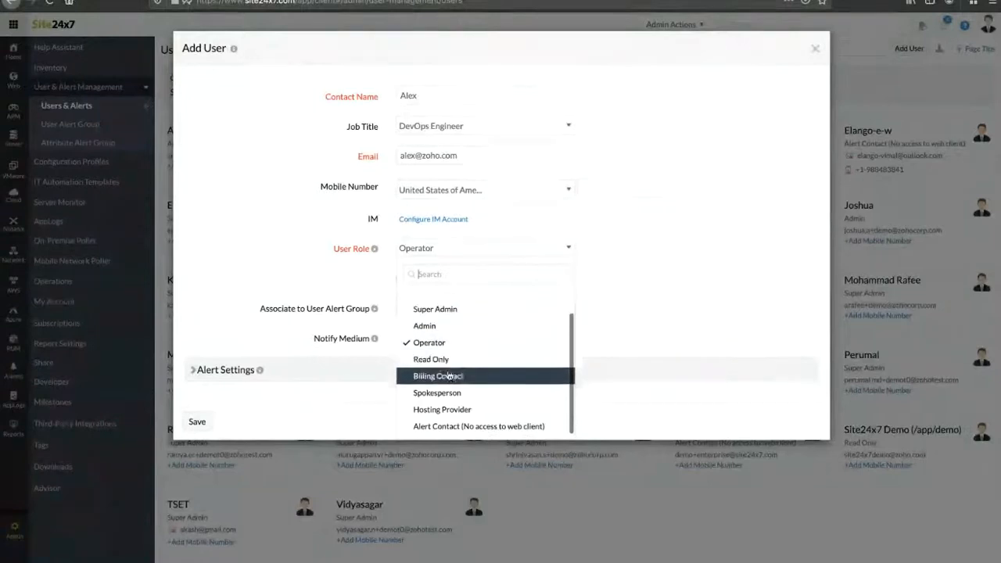
left_click(435, 328)
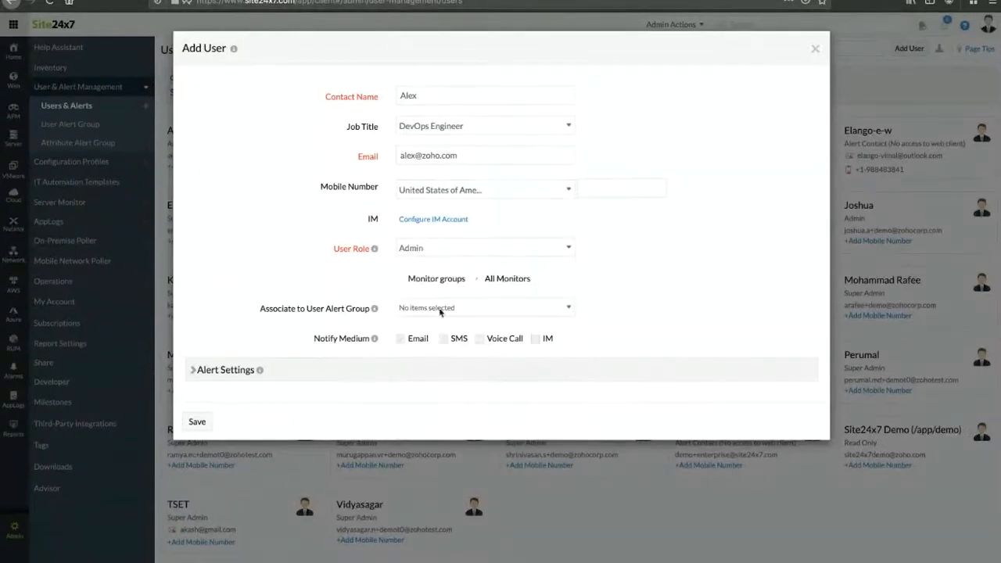
Step: Keep Admin as the user role and associate the Client Team user alert group
left_click(451, 252)
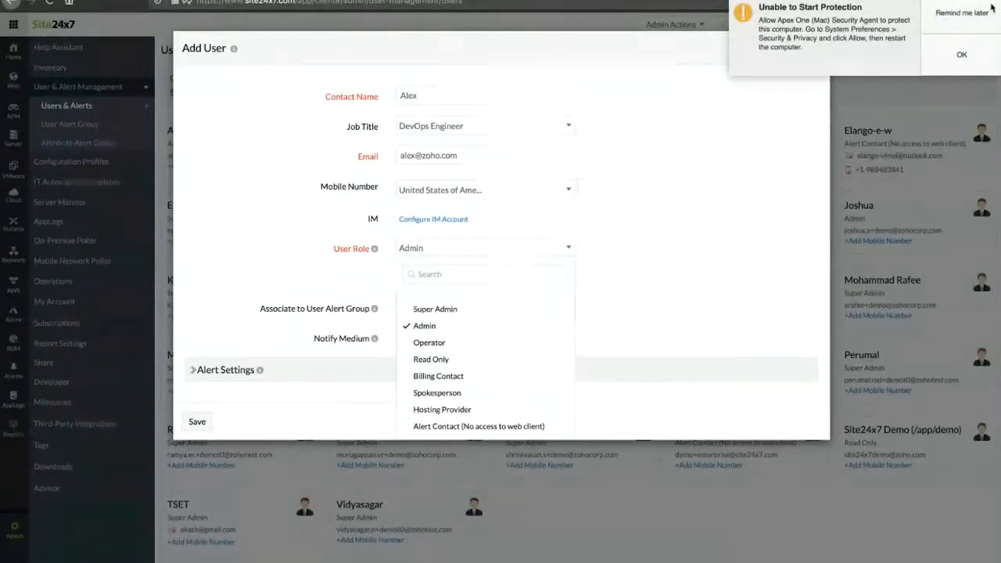
left_click(424, 325)
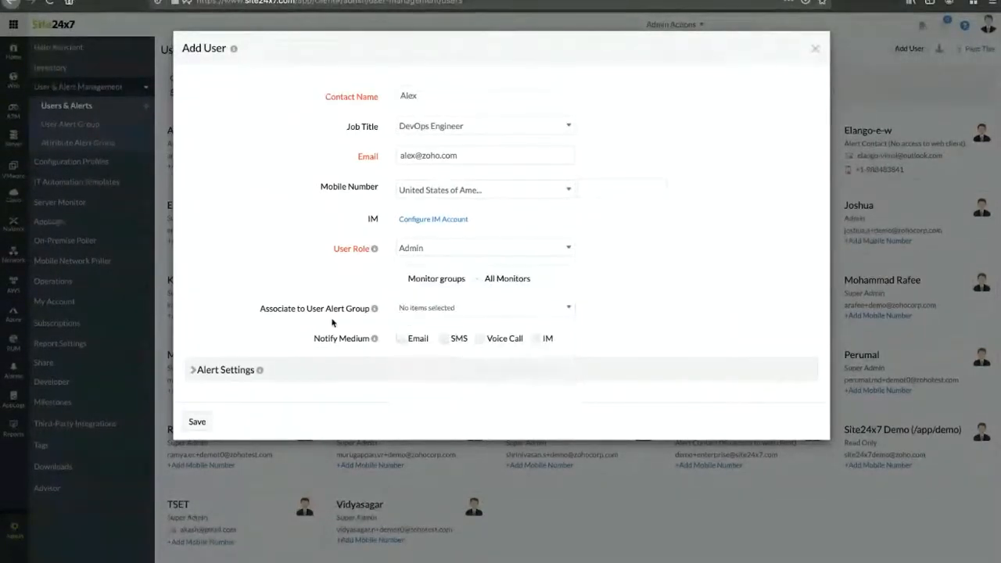
left_click(420, 316)
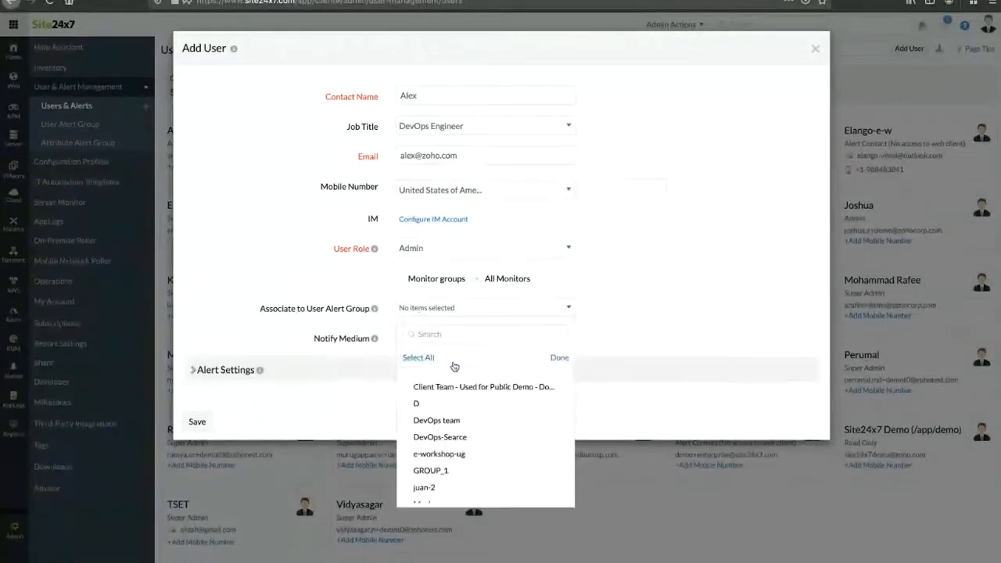
left_click(629, 316)
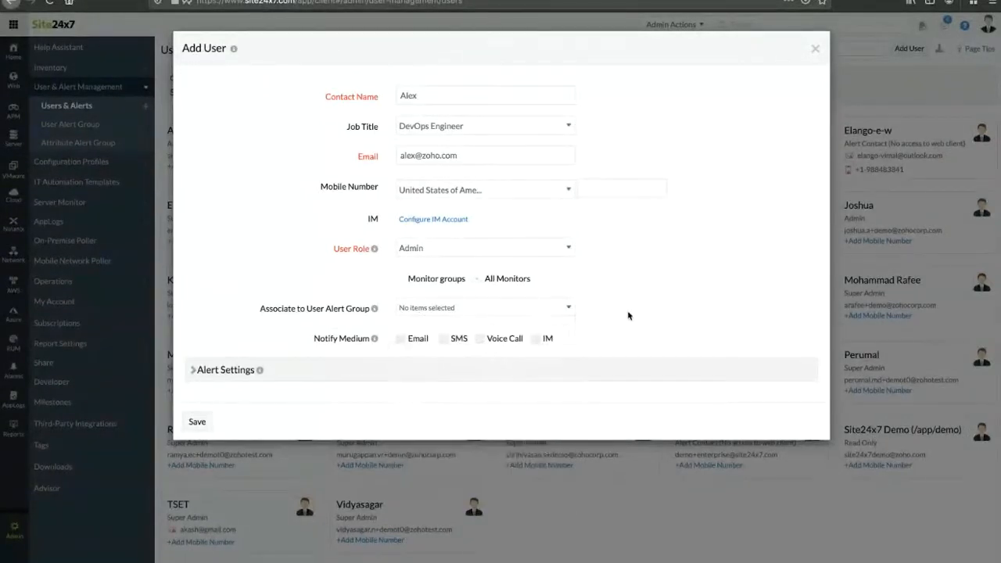
left_click(223, 372)
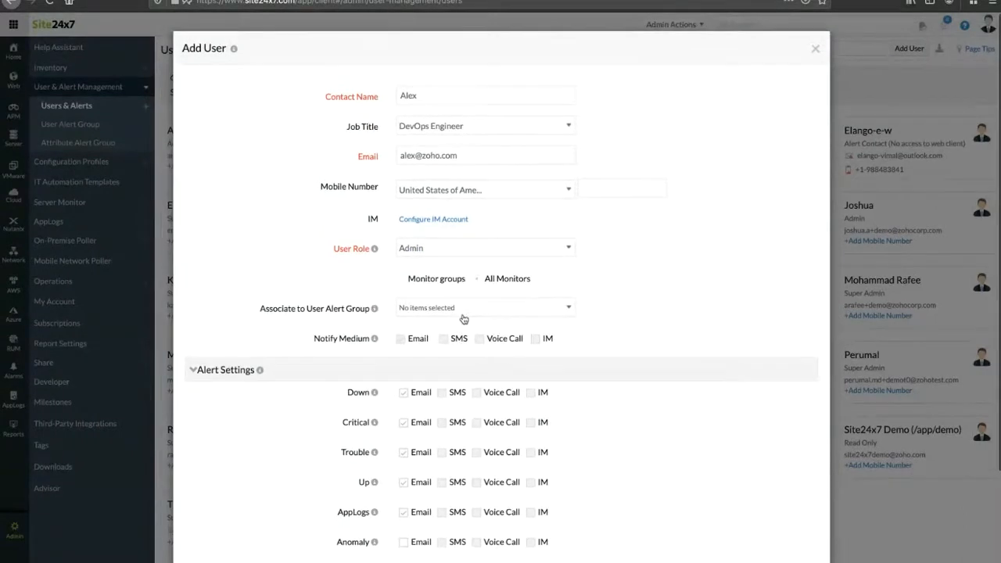
scroll(461, 317, "down", 2)
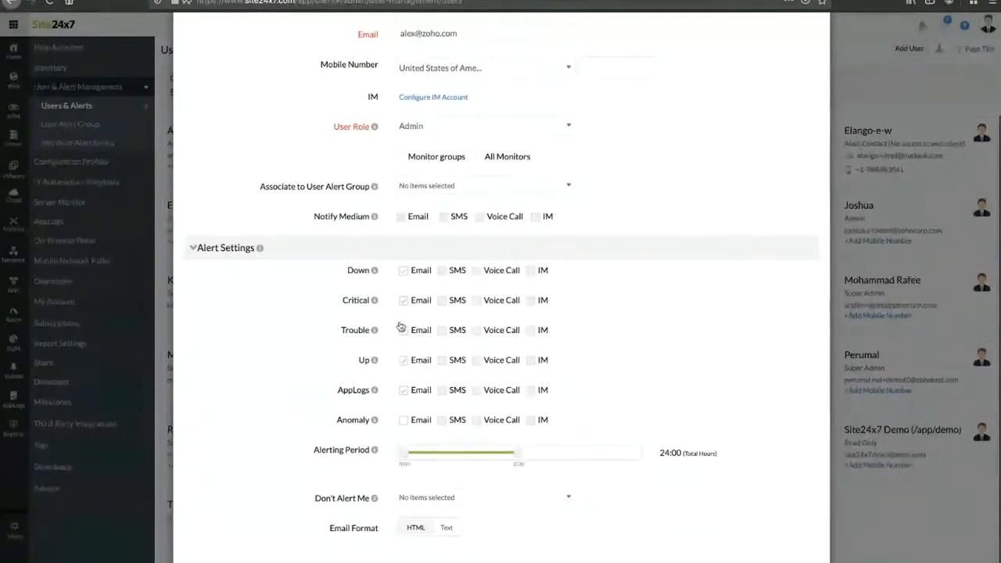
scroll(421, 340, "up", 1)
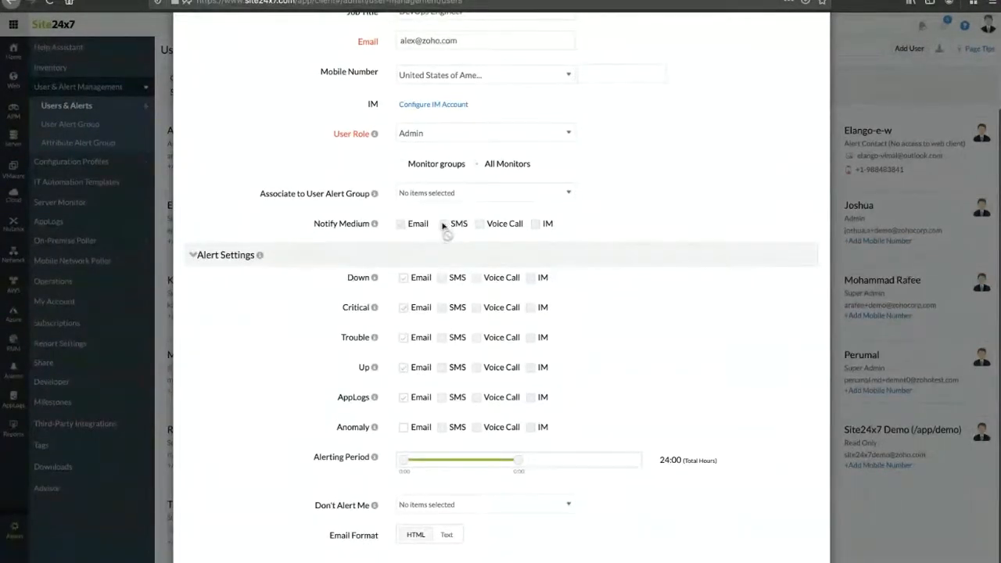
left_click(421, 194)
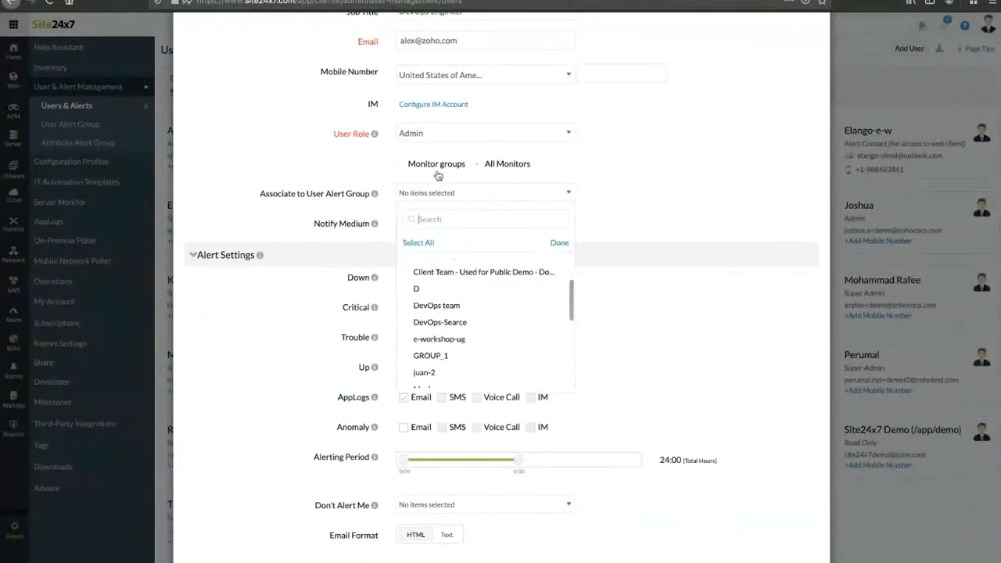
left_click(426, 272)
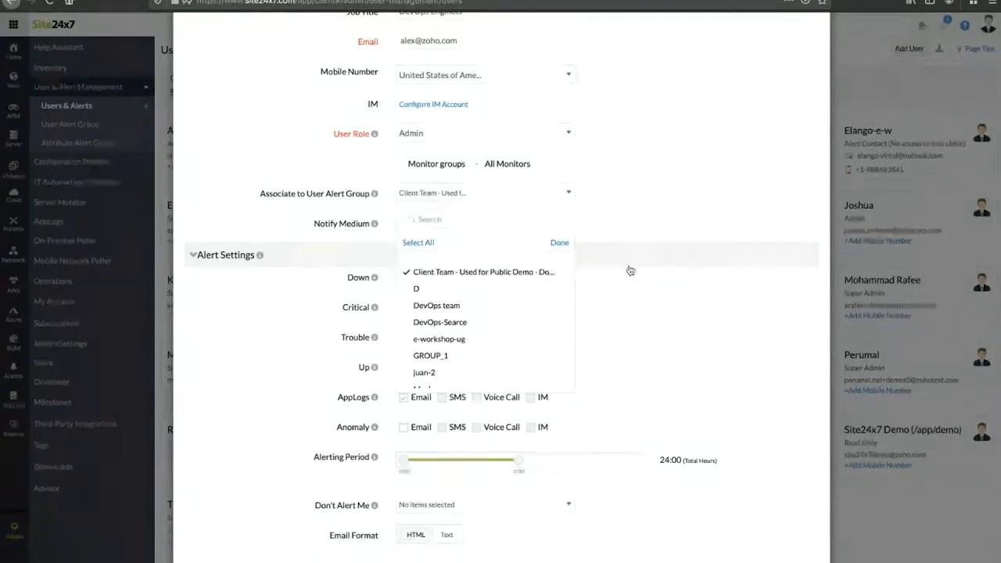
left_click(637, 271)
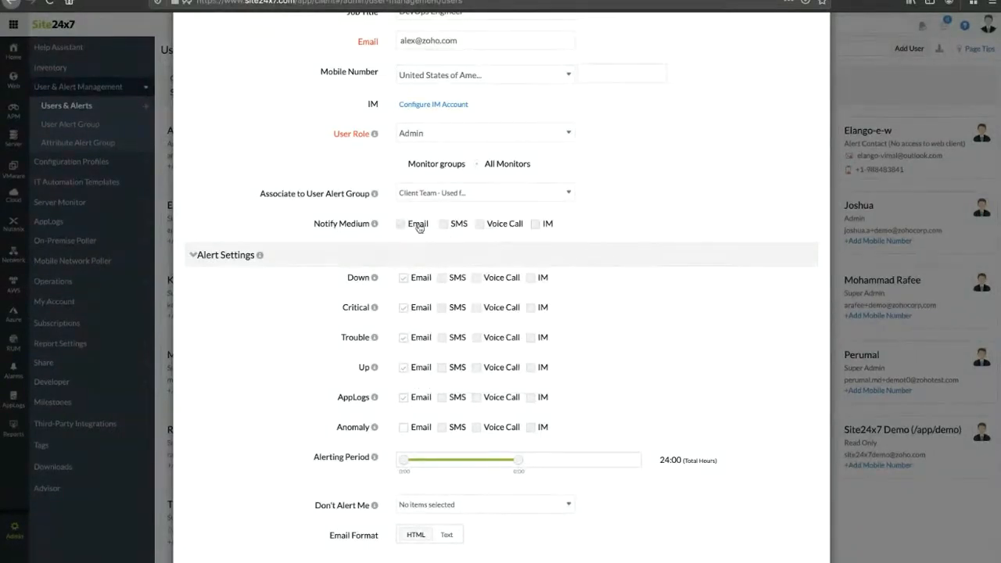
Step: Enable email alerts for Down status and set the alerting period to 9:00–17:45
scroll(407, 281, "down", 1)
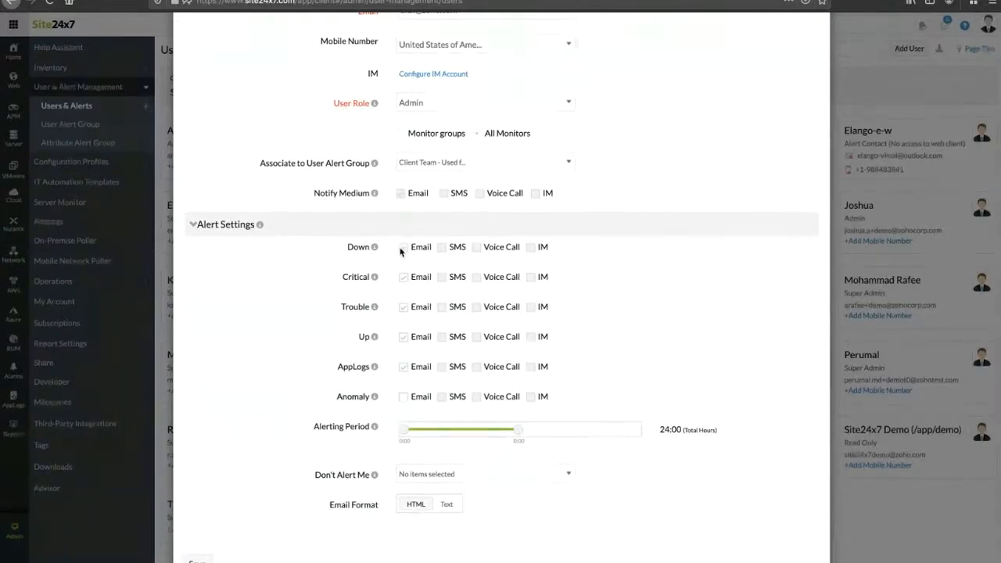
left_click(404, 247)
left_click_drag(405, 430, 454, 434)
left_click_drag(519, 430, 485, 429)
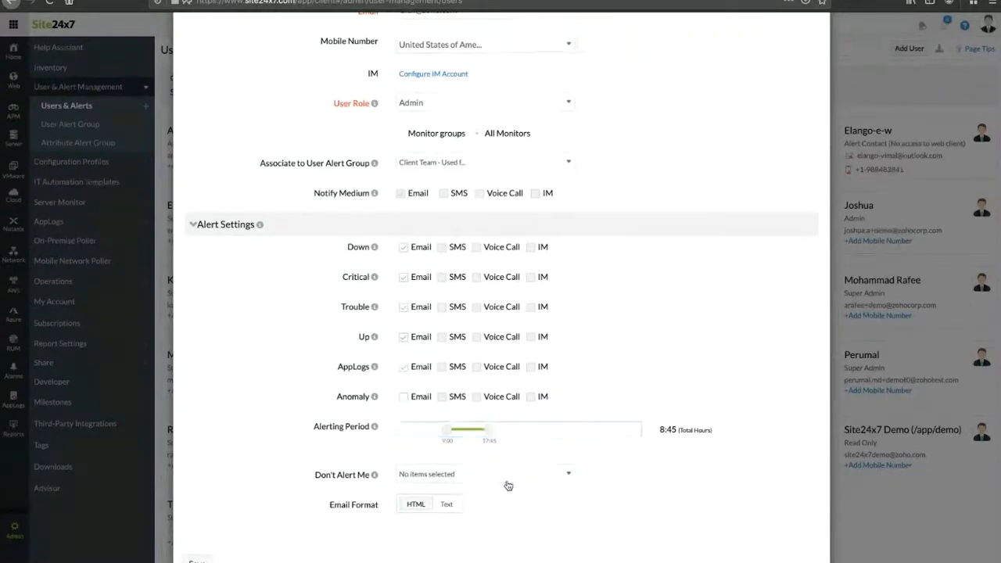
scroll(507, 482, "down", 1)
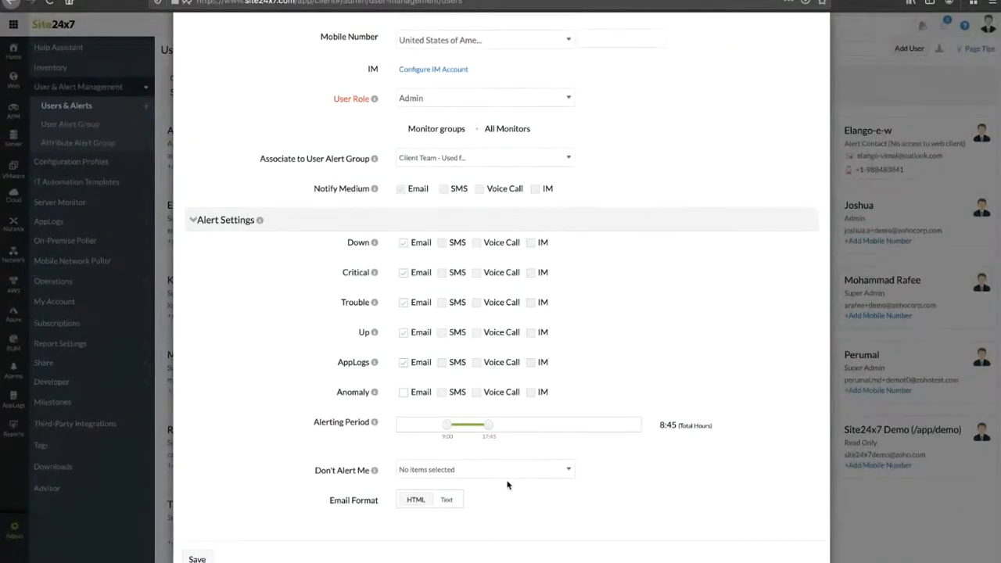
Step: Add Monday through Friday to the user's Don't Alert Me days
left_click(467, 471)
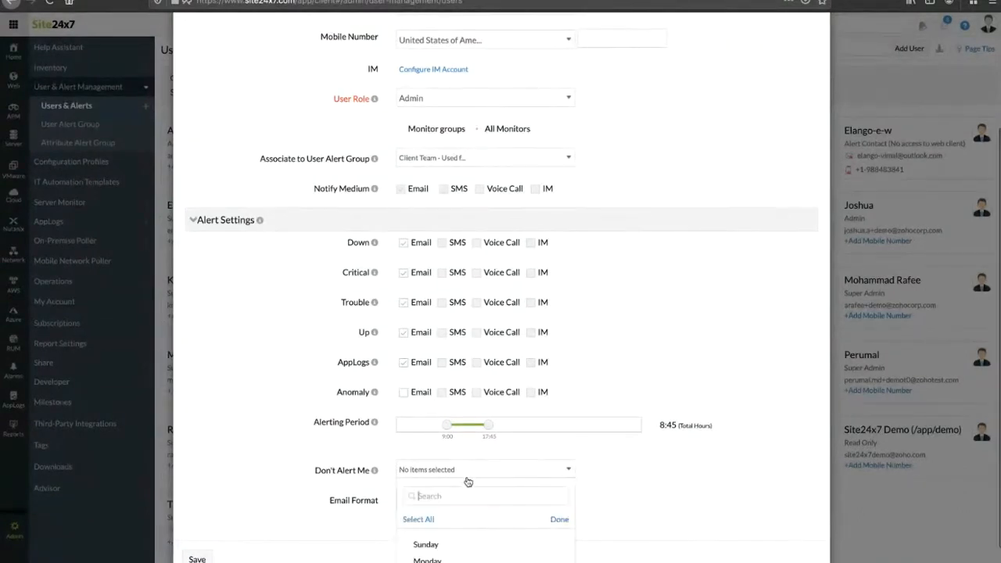
scroll(464, 531, "down", 2)
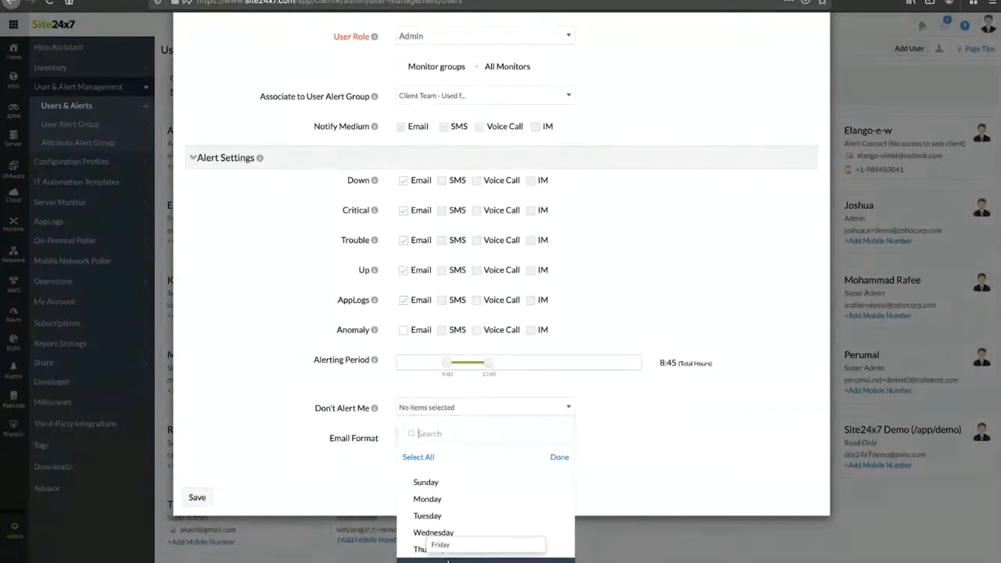
left_click(456, 498)
left_click(450, 516)
left_click(447, 532)
left_click(443, 550)
left_click(443, 560)
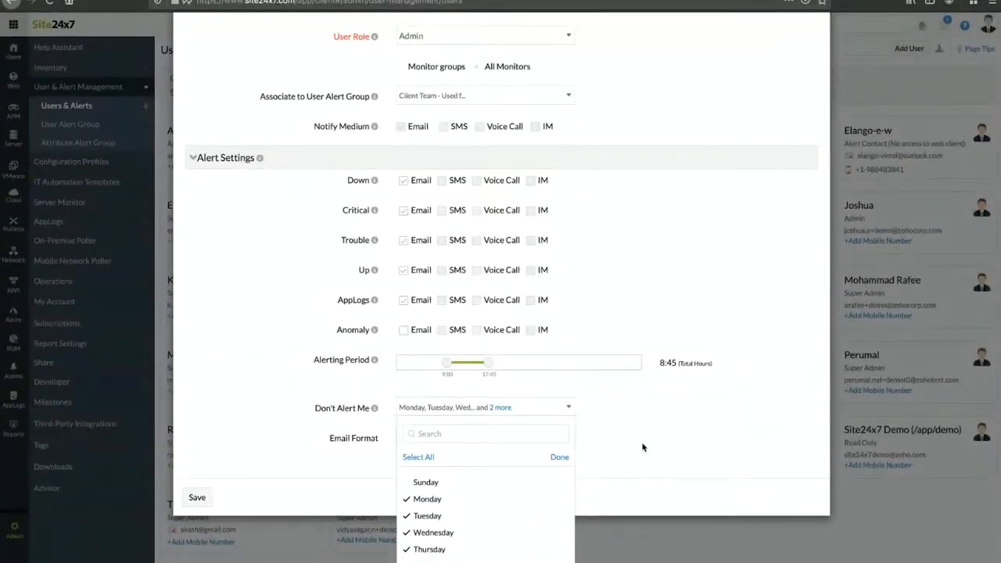
left_click(558, 457)
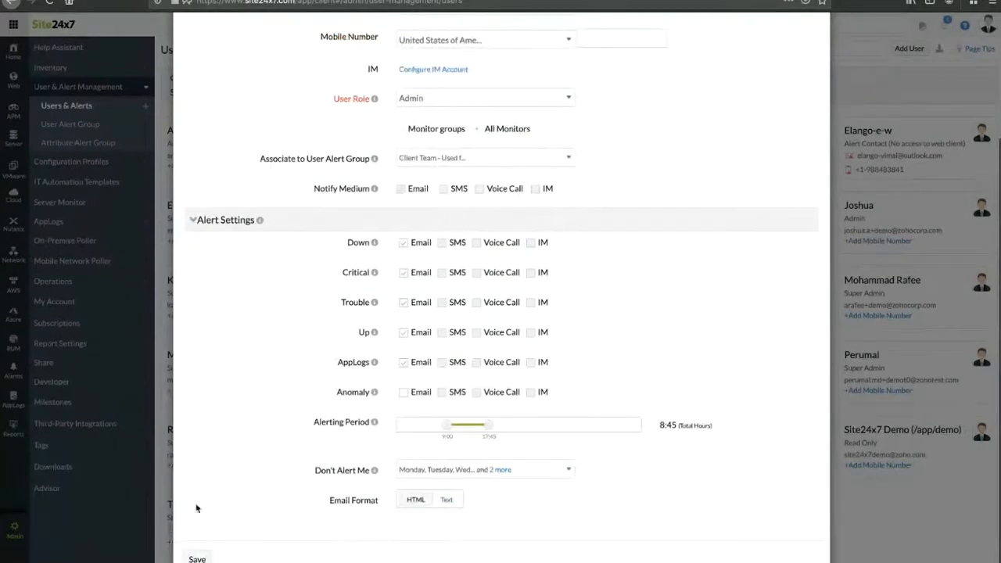
Step: Save the new Admin user to the account
scroll(477, 300, "up", 1)
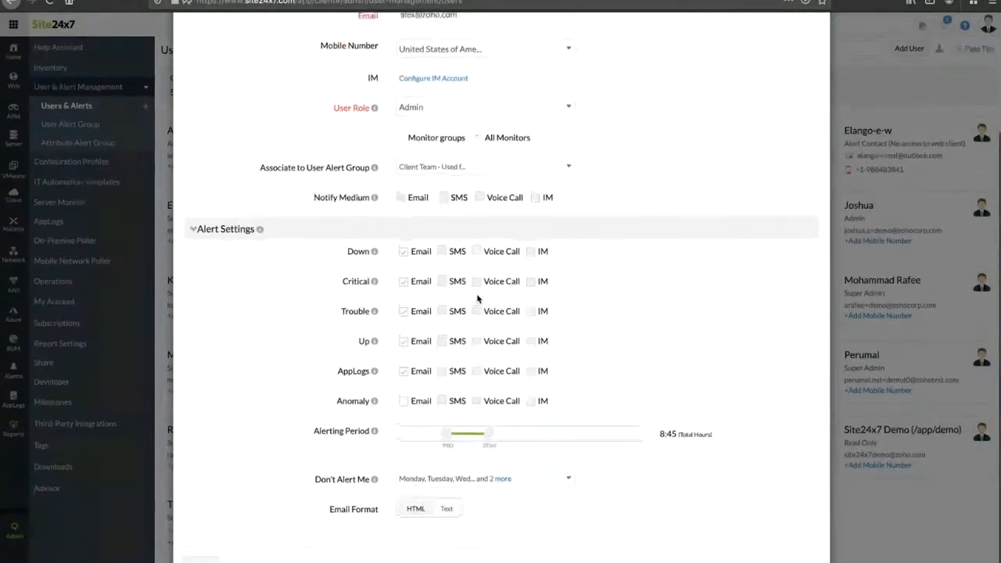
scroll(477, 300, "up", 1)
scroll(478, 292, "down", 3)
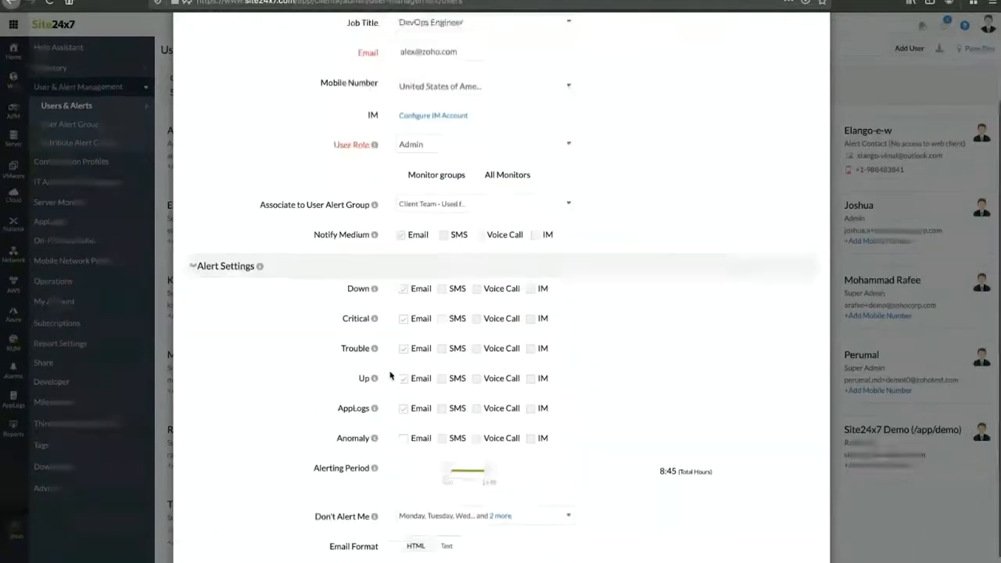
scroll(427, 235, "up", 3)
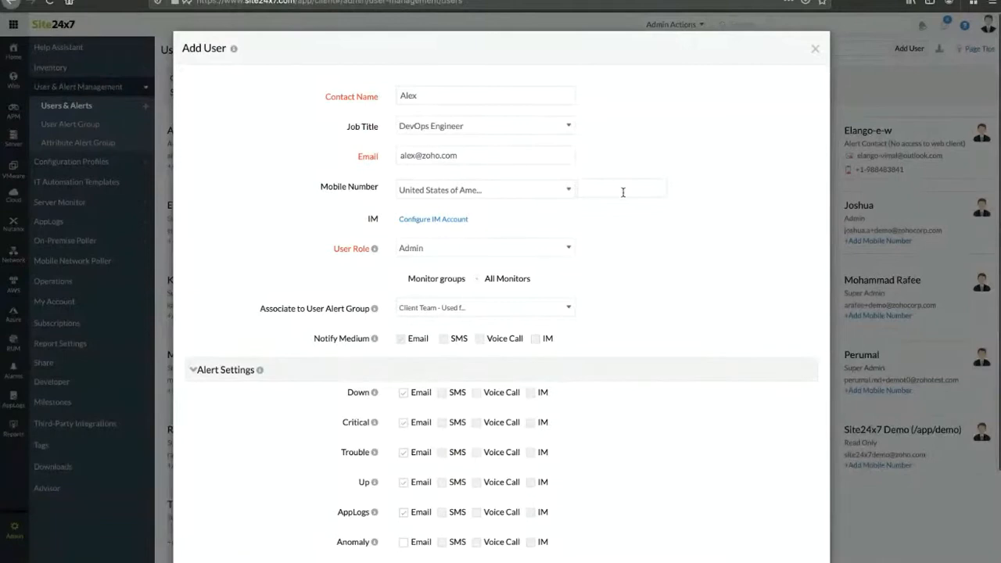
scroll(603, 193, "down", 1)
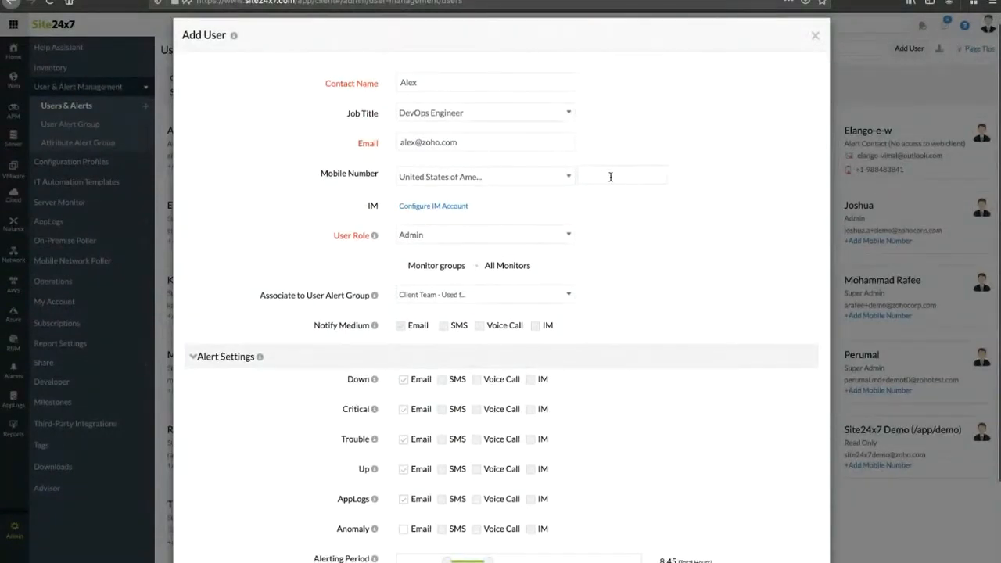
scroll(606, 258, "down", 2)
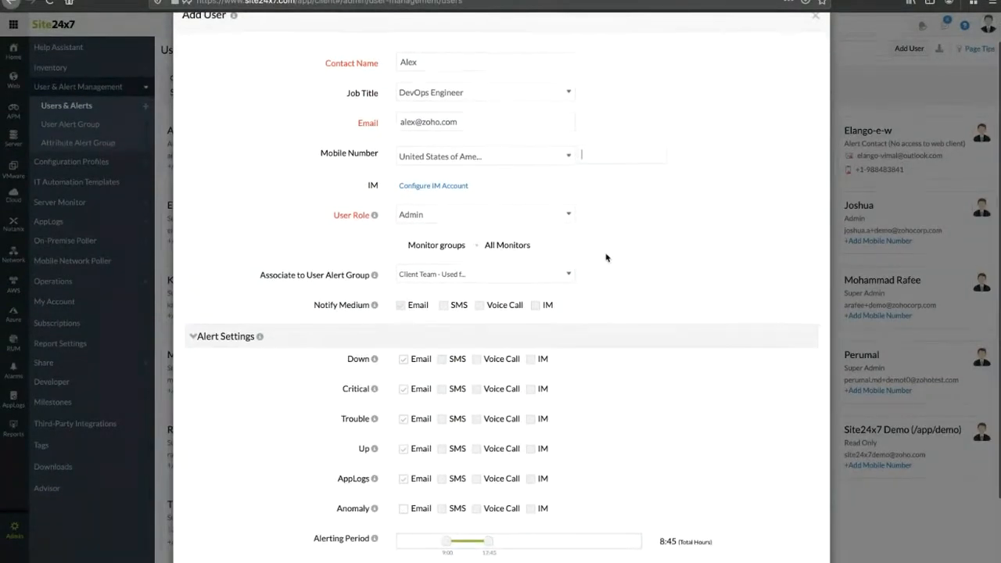
key("Return")
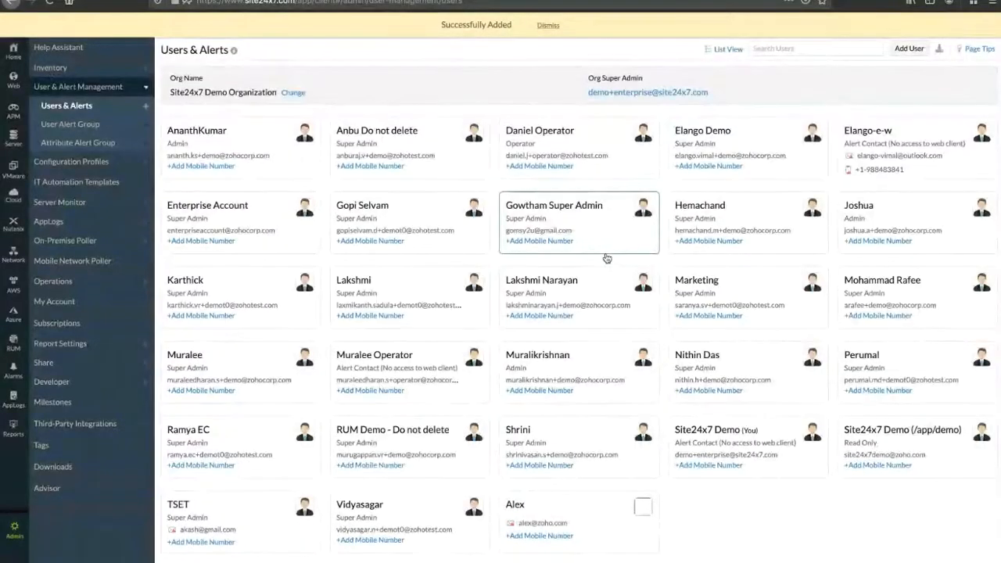
Step: Create and save the Aws Team user alert group with the new user as its member
left_click(77, 126)
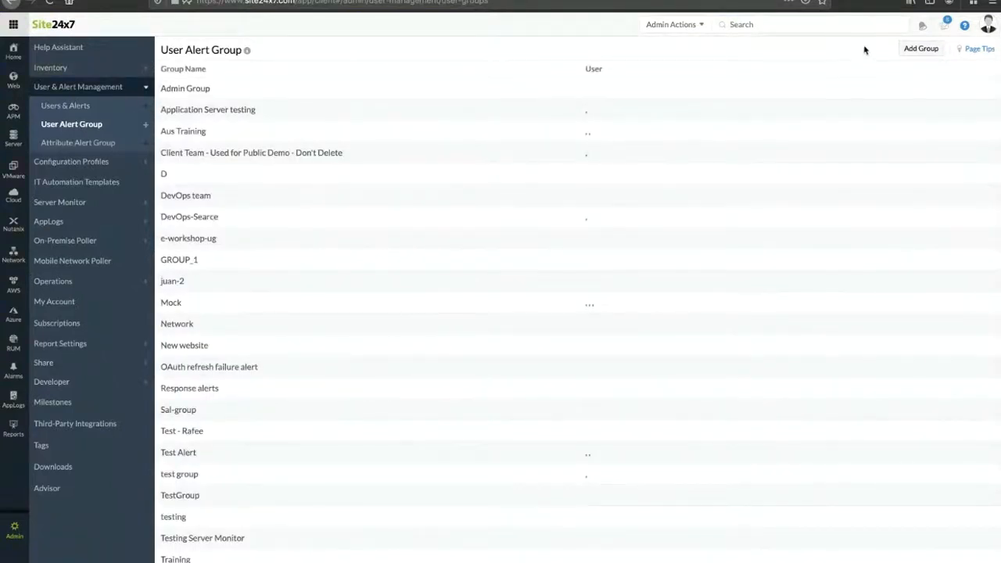
left_click(921, 50)
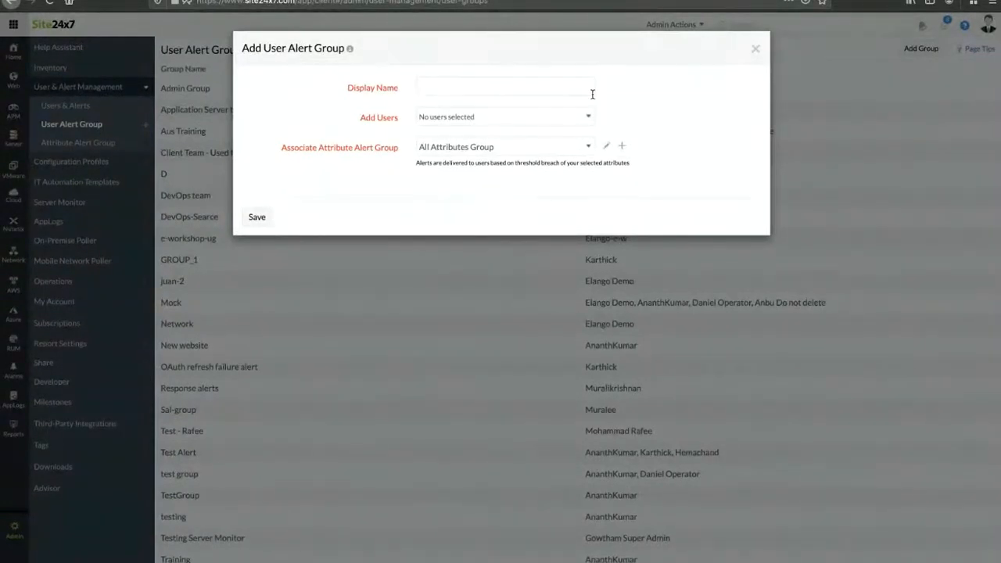
type("Aws Team")
left_click(510, 119)
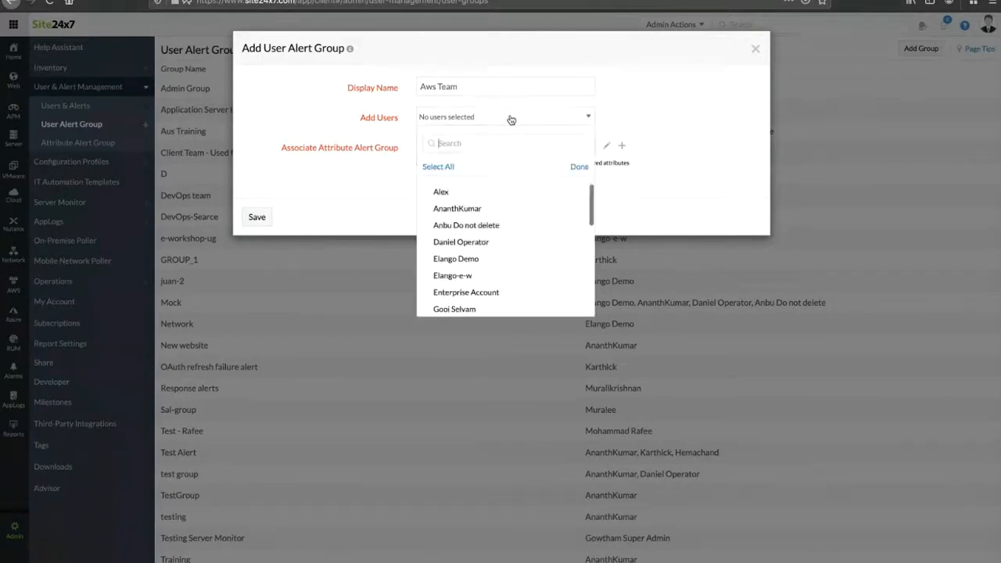
type("alex")
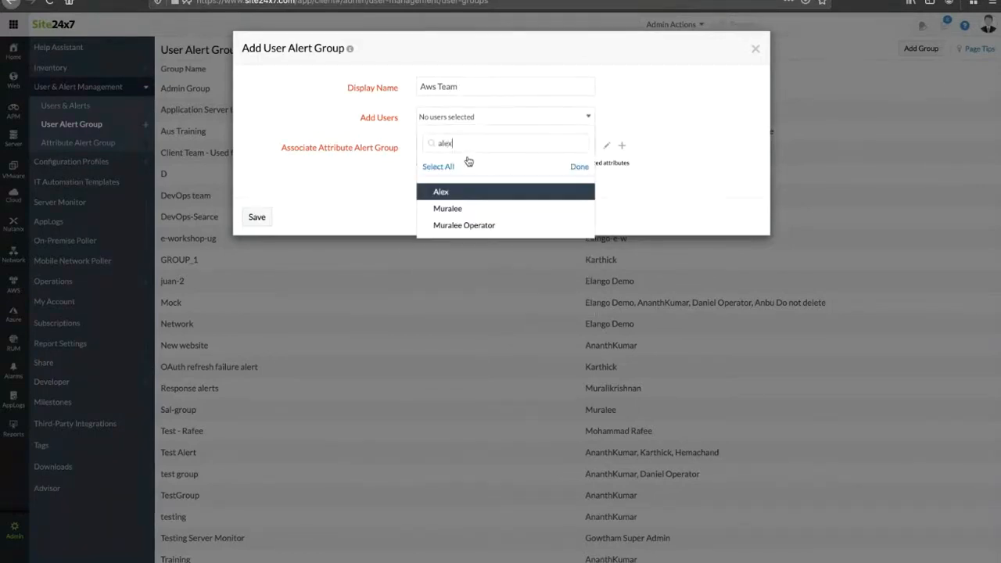
left_click(466, 191)
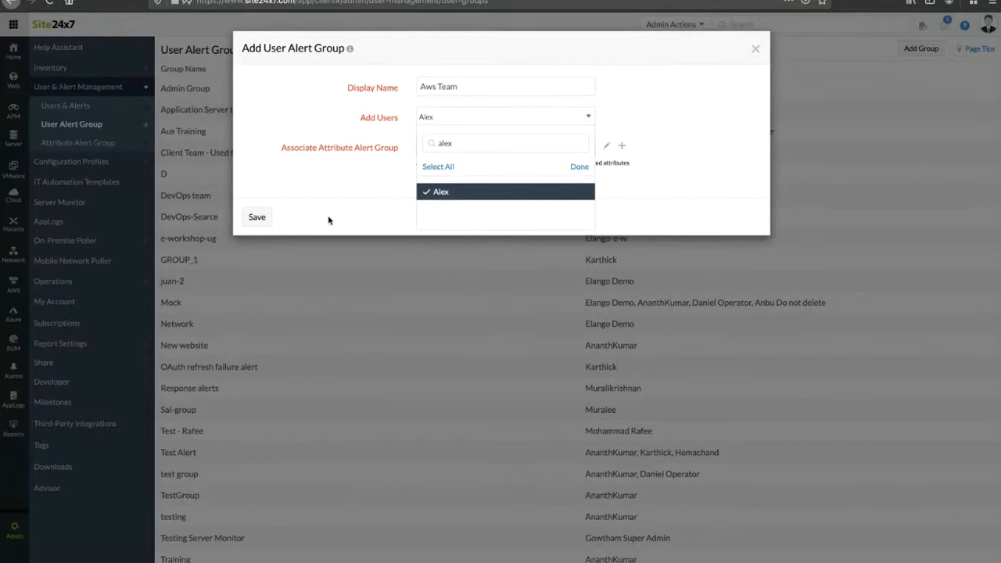
left_click(260, 221)
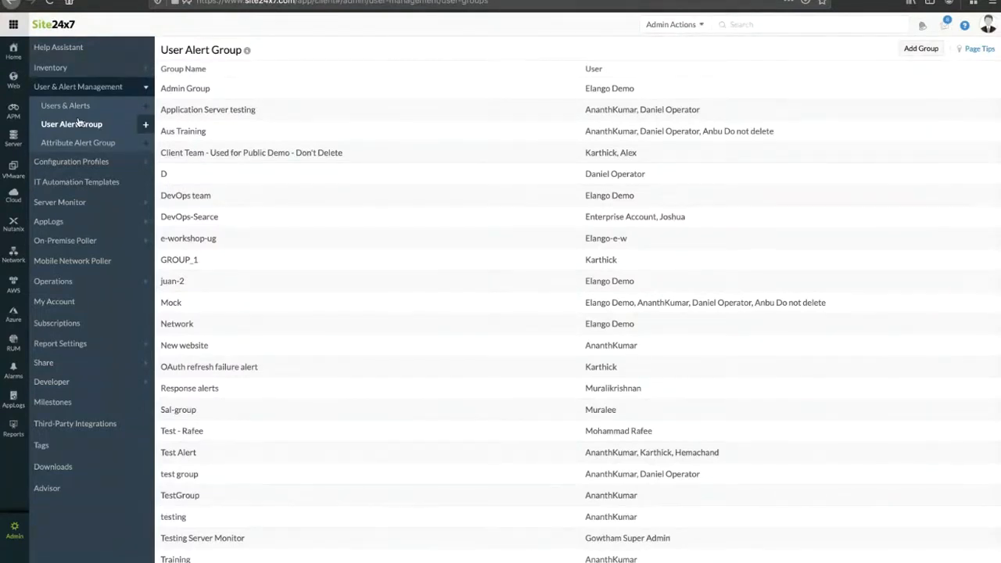
Step: Start a new attribute alert group named AWS team
left_click(77, 142)
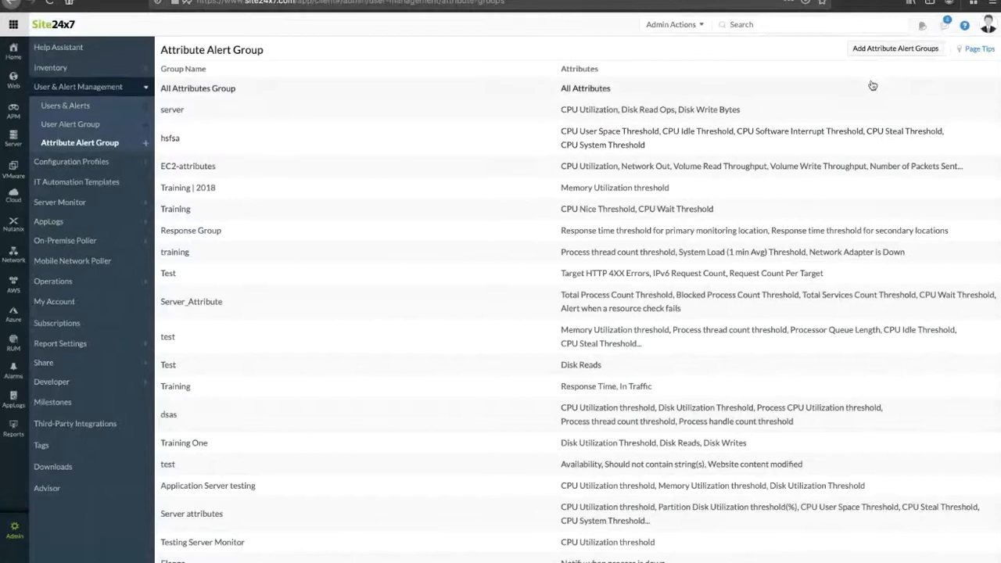
left_click(879, 49)
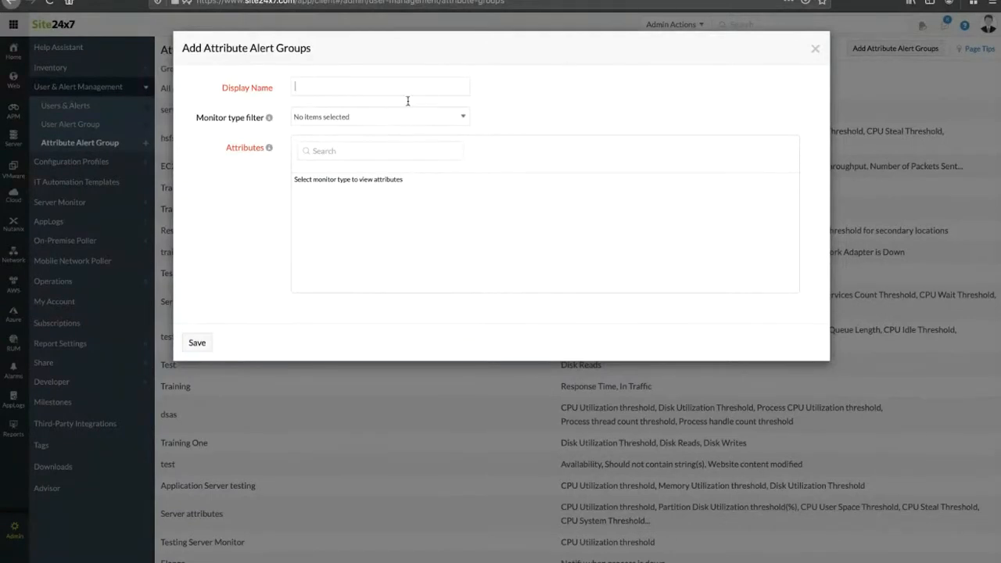
type("AWS")
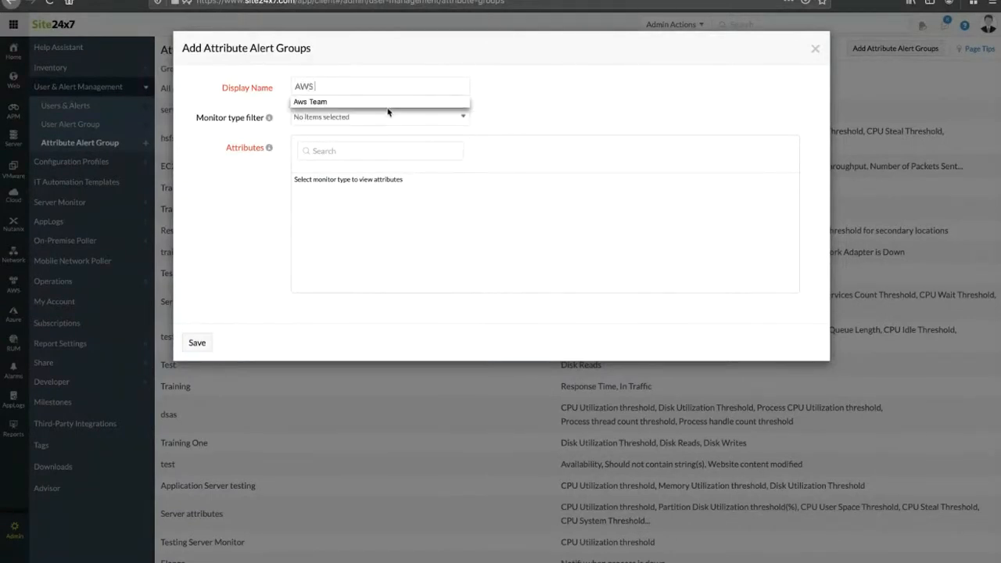
type(" team")
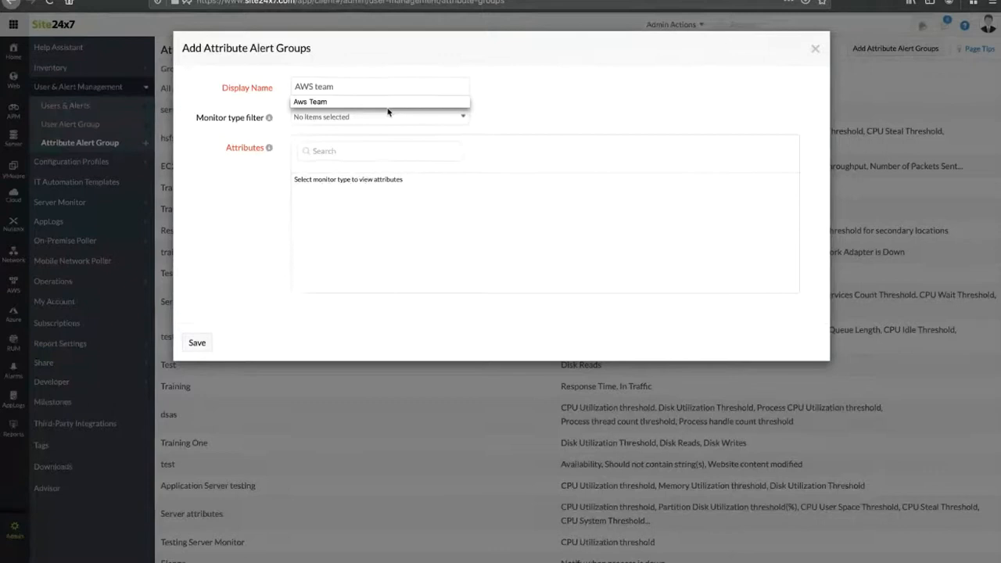
left_click(331, 141)
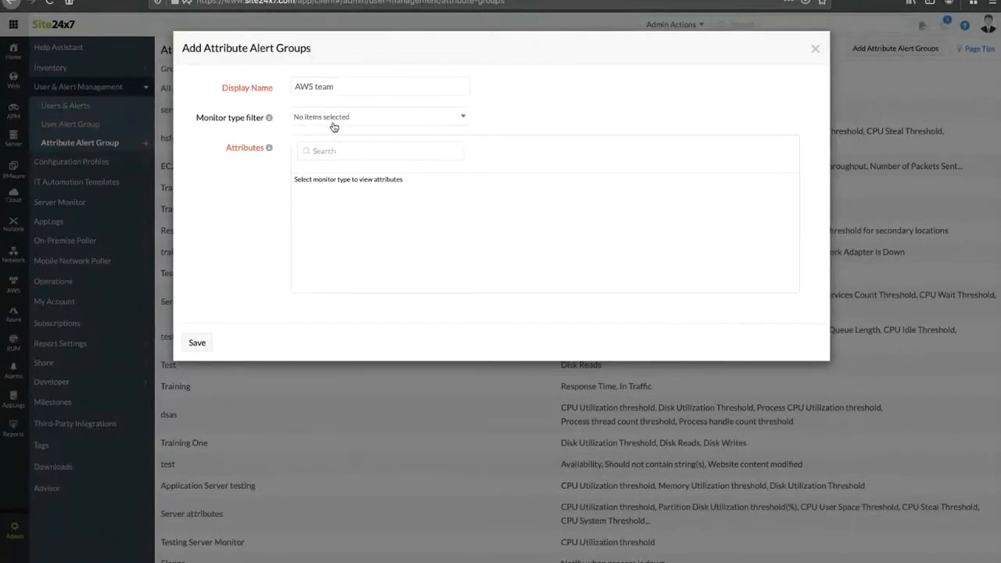
Step: Filter its monitor types to Amazon Web Services and API Gateway Stage
left_click(333, 121)
scroll(347, 195, "down", 1)
scroll(347, 195, "up", 1)
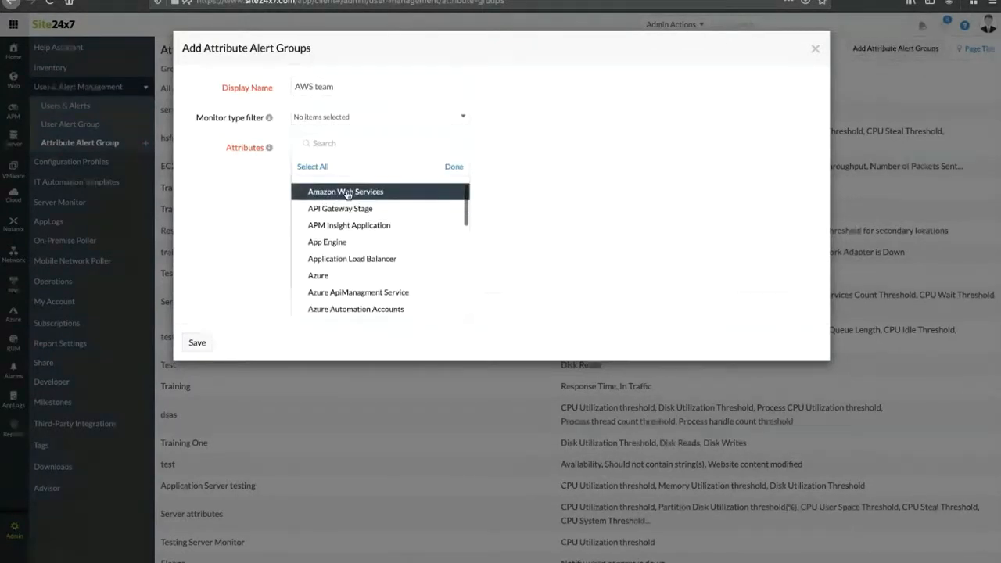
left_click(347, 194)
left_click(346, 210)
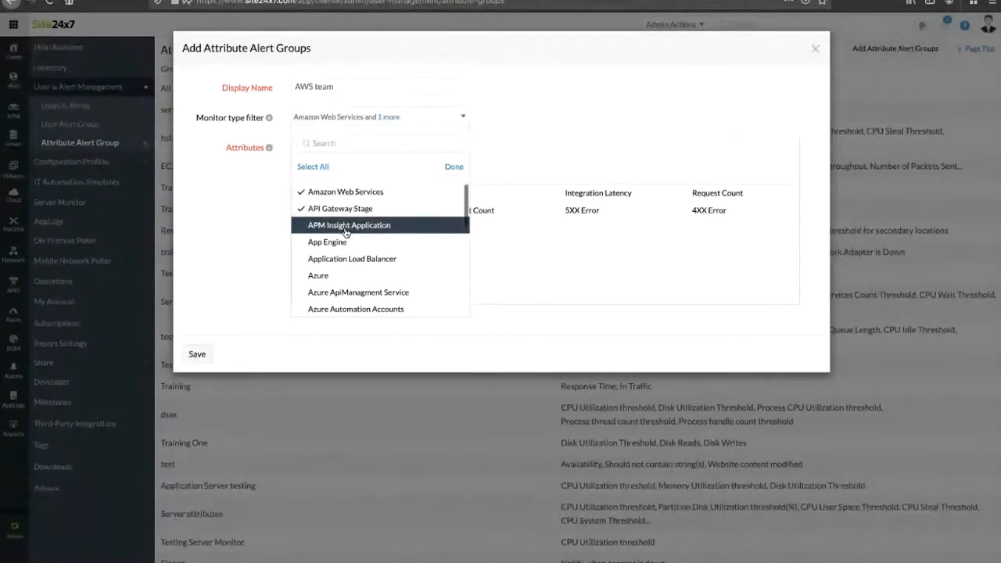
left_click(348, 225)
left_click(351, 225)
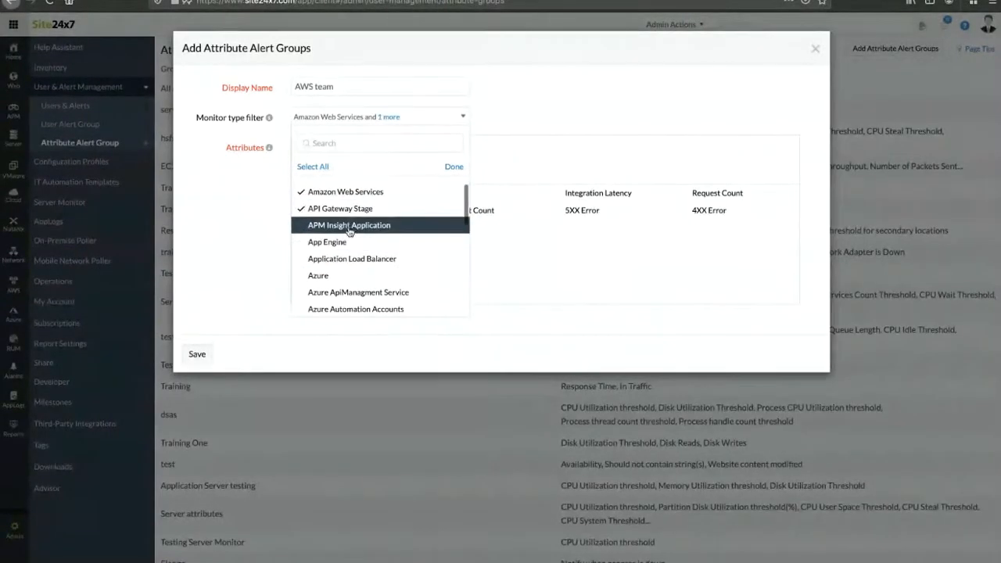
scroll(351, 259, "down", 1)
scroll(349, 258, "down", 3)
scroll(348, 251, "down", 2)
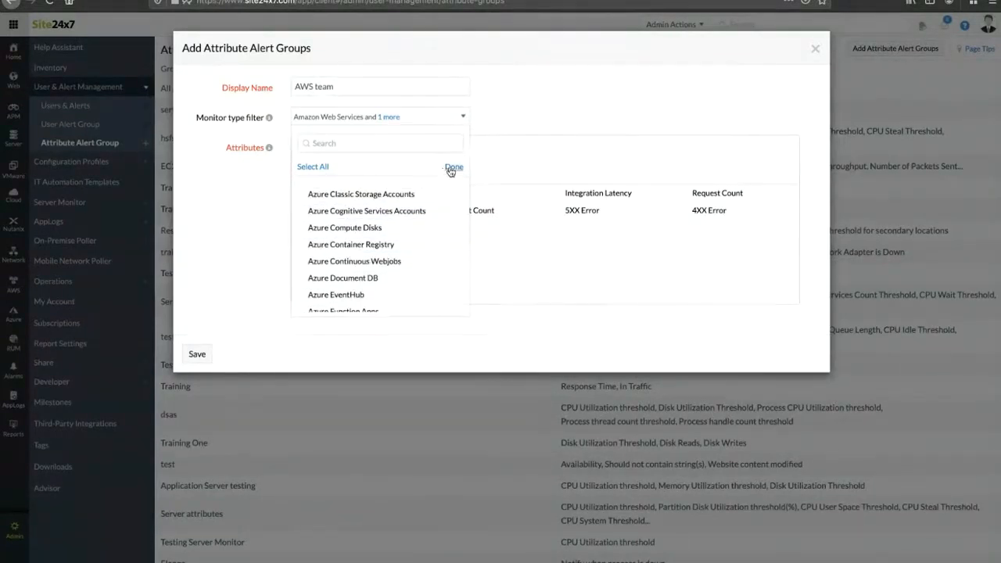
left_click(446, 169)
Step: Select only the Cache Hit Count attribute and save the AWS team group
left_click(479, 216)
left_click(479, 217)
left_click(360, 213)
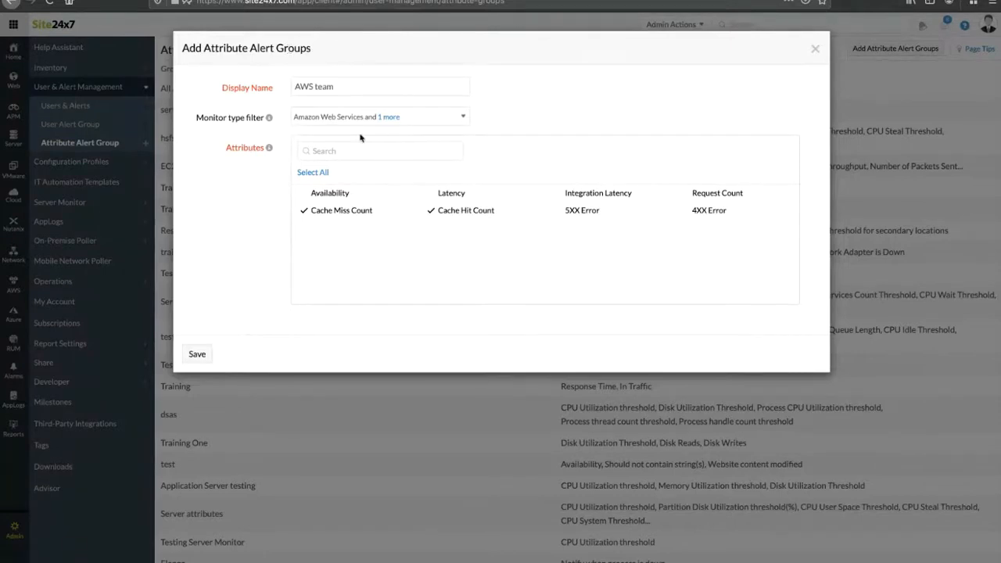
left_click(341, 210)
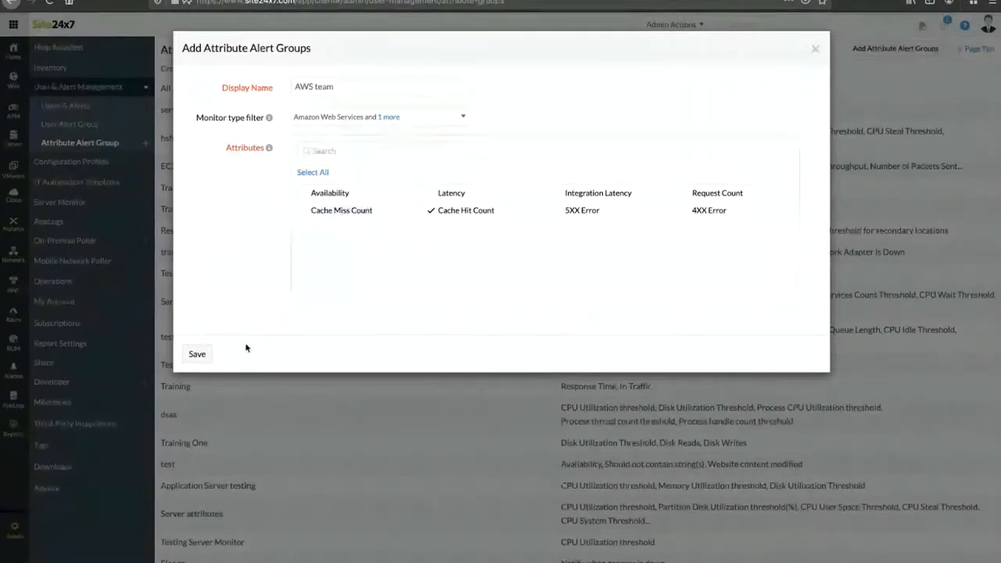
left_click(198, 353)
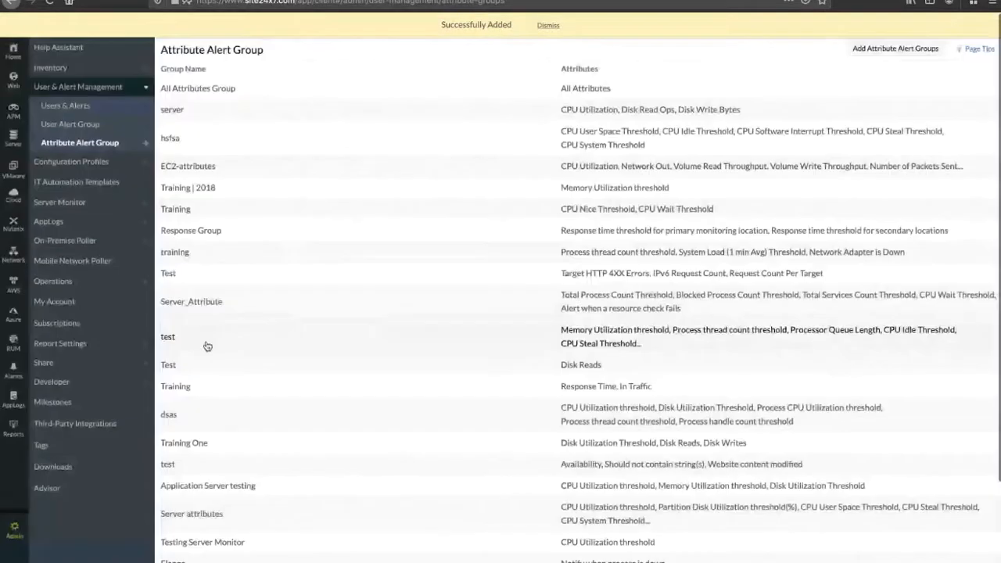
Step: Edit Aws Team to associate the AWS team attribute alert group and save
left_click(86, 124)
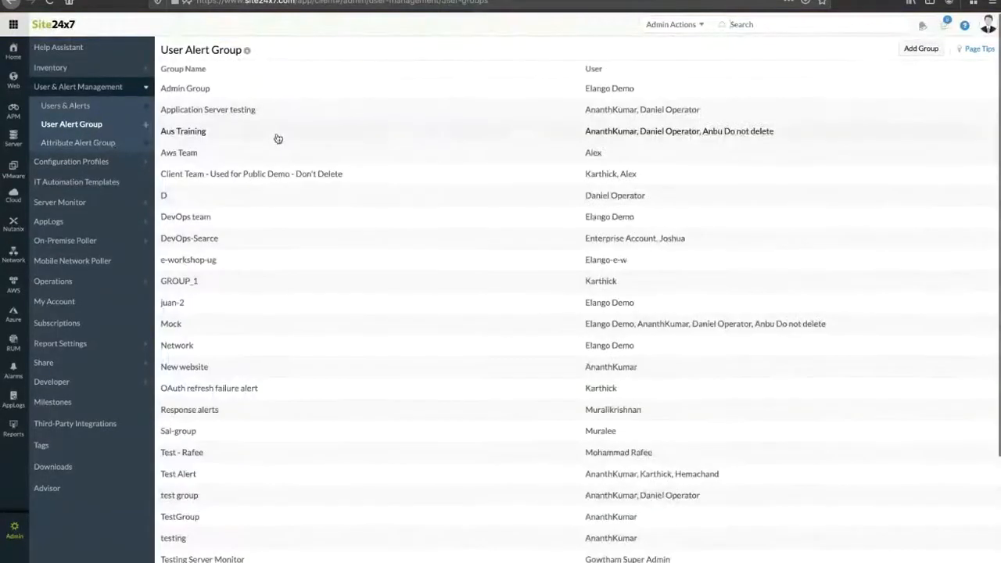
scroll(257, 240, "down", 2)
scroll(256, 239, "up", 2)
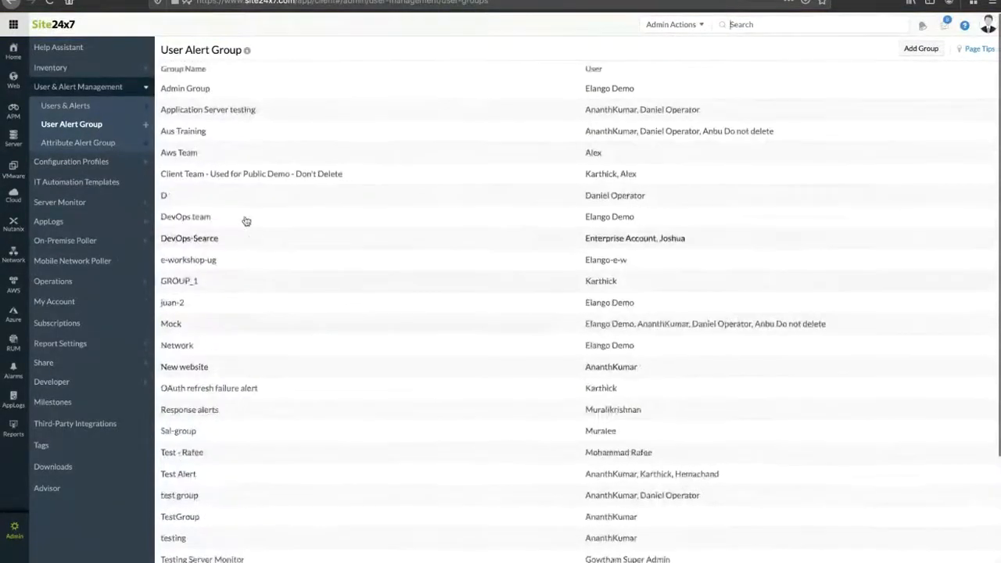
left_click(217, 153)
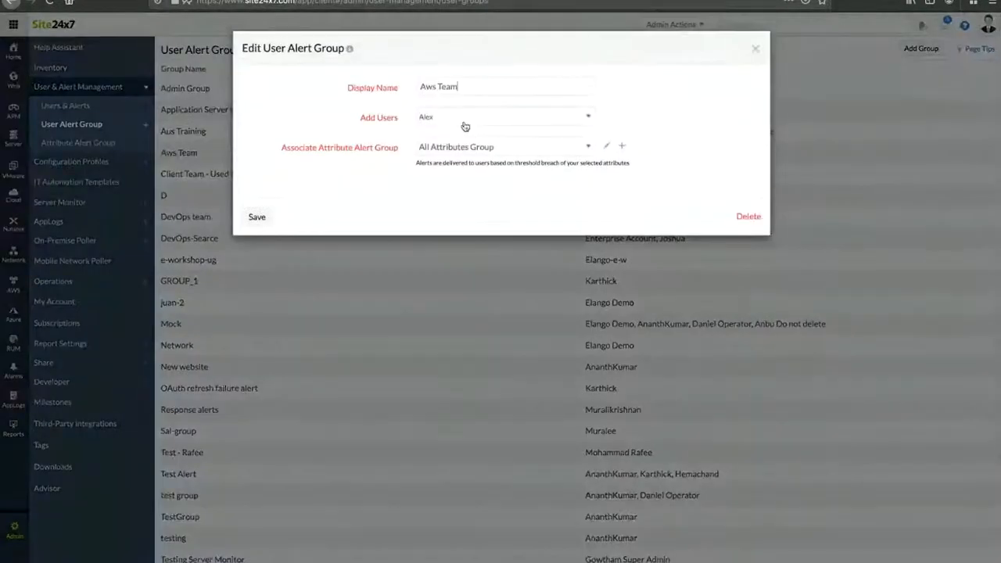
left_click(464, 149)
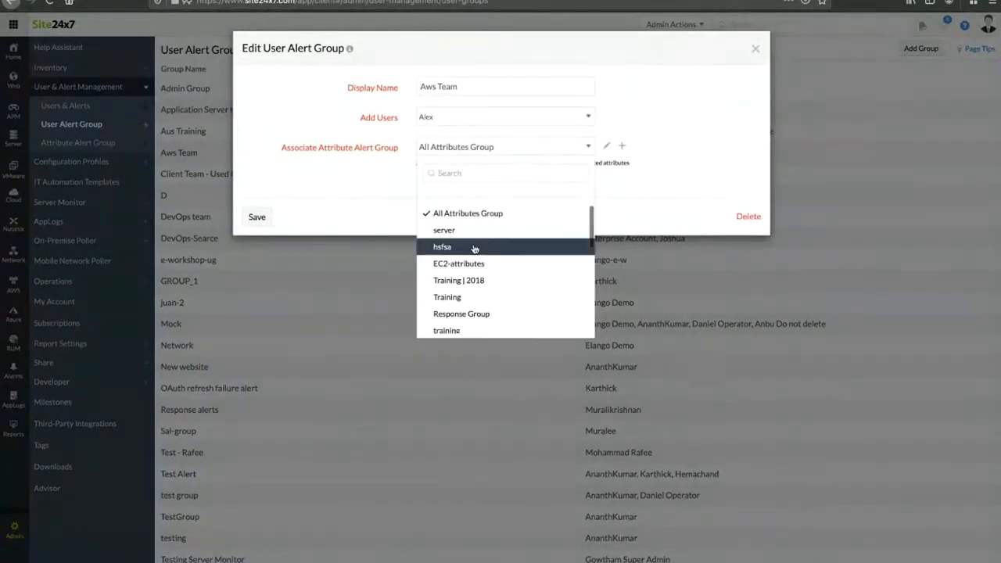
scroll(475, 249, "down", 1)
scroll(475, 249, "down", 5)
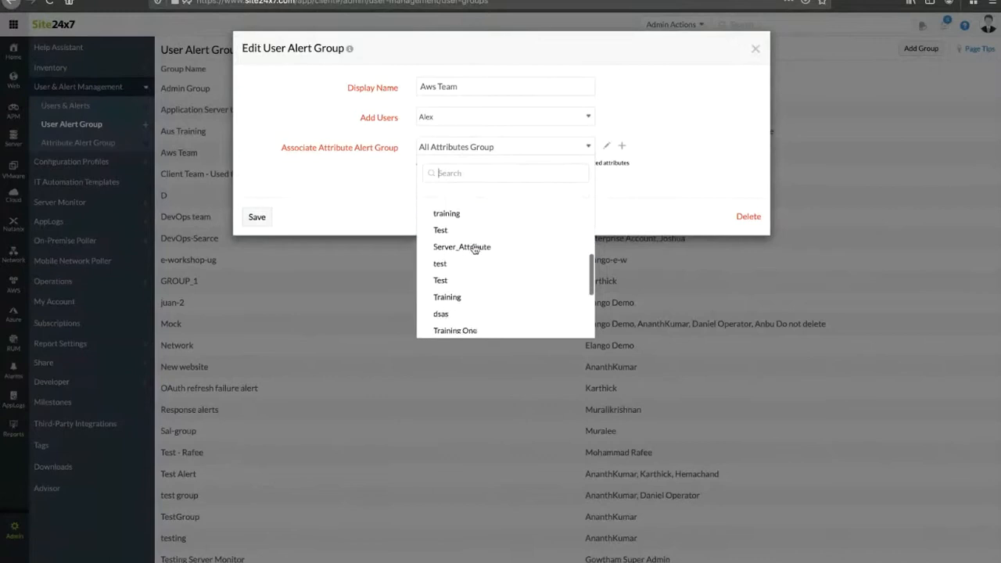
left_click(469, 324)
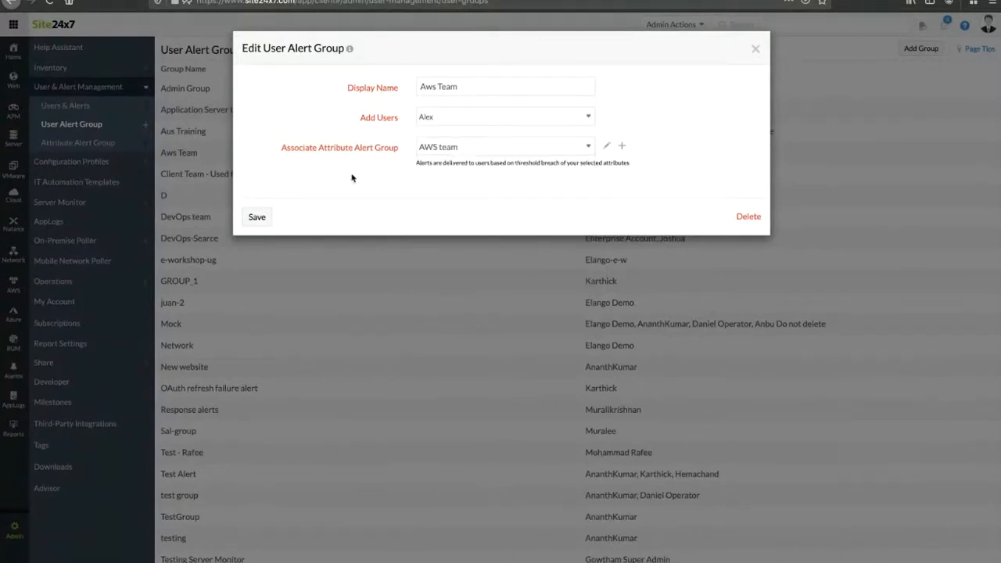
left_click(260, 220)
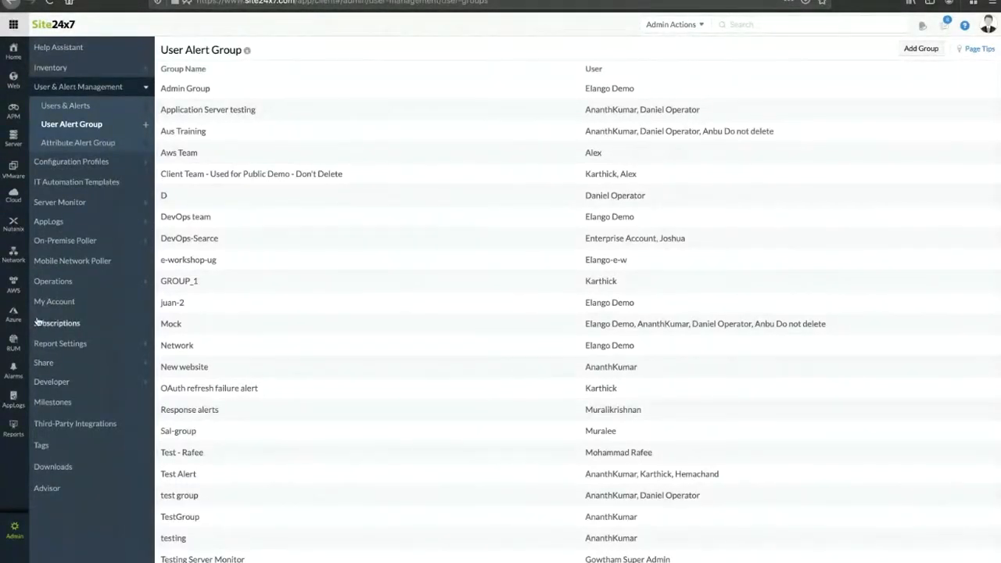
Step: Go Home to the Cloud view, dismiss the agent notice, and list Prod Account EC2 Instance monitors
left_click(13, 517)
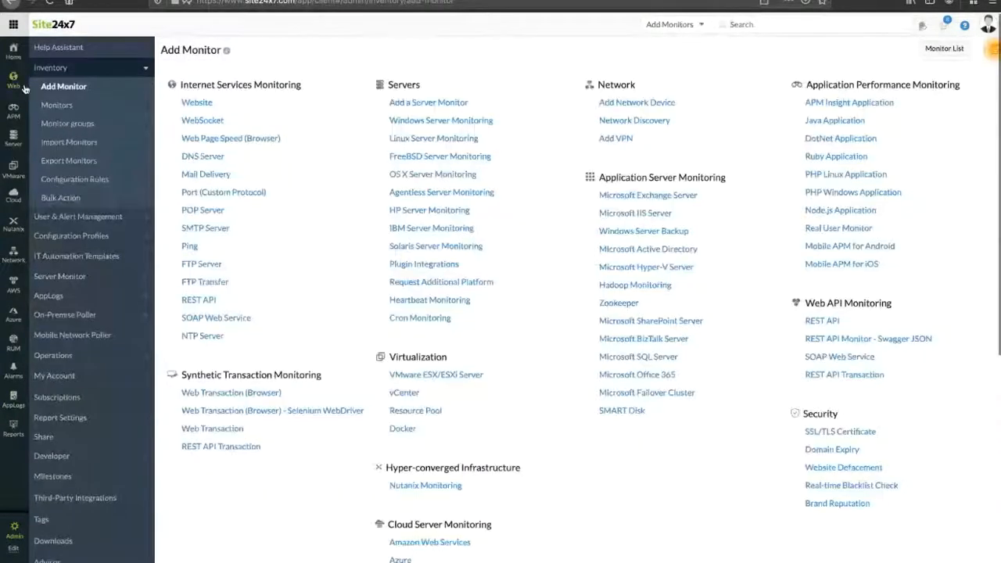
left_click(13, 51)
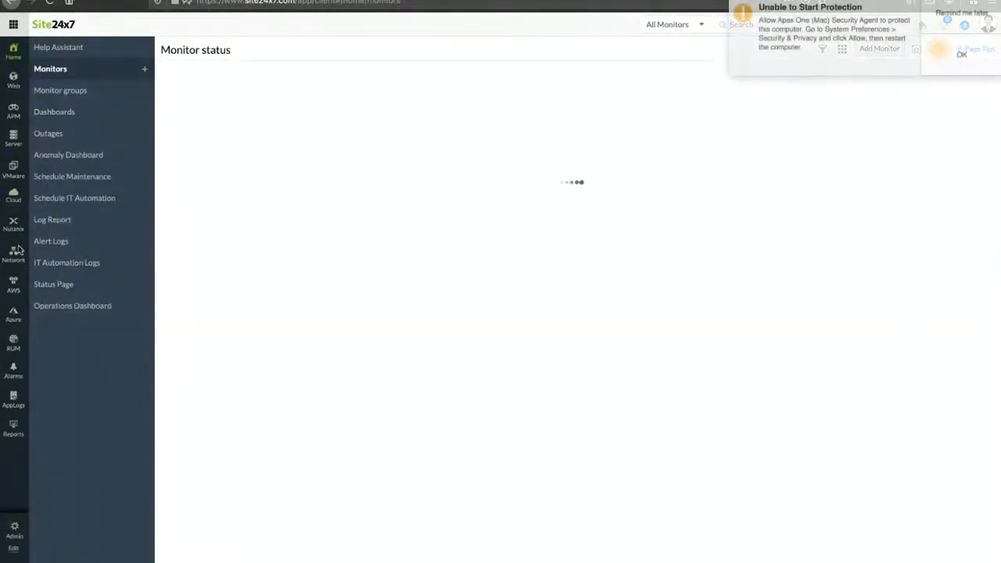
left_click(13, 196)
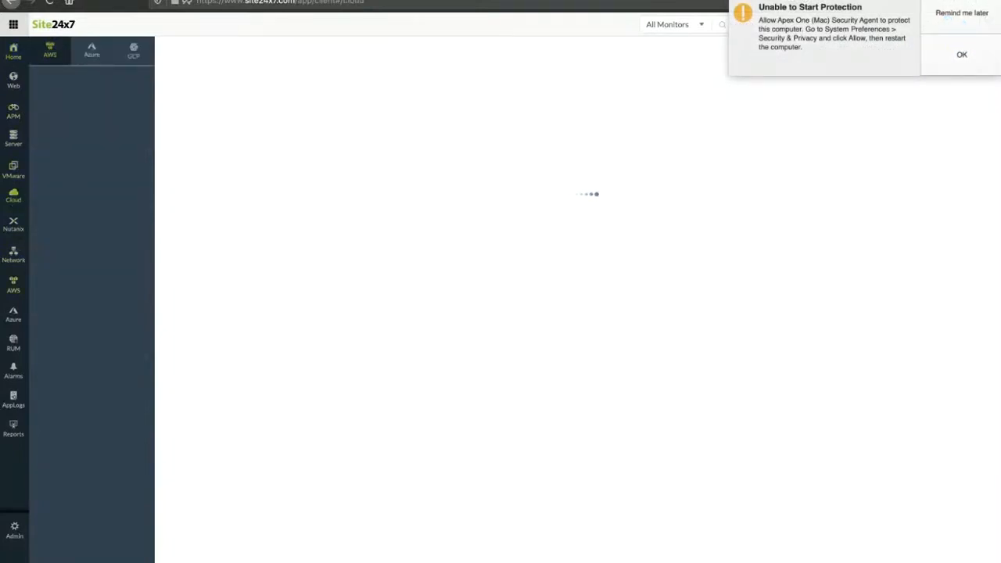
left_click(949, 30)
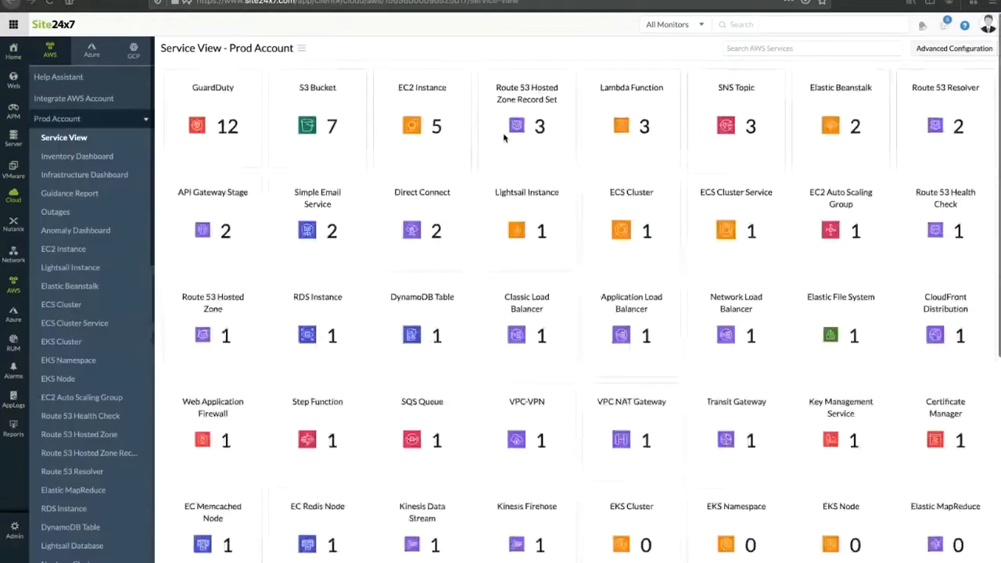
left_click(67, 252)
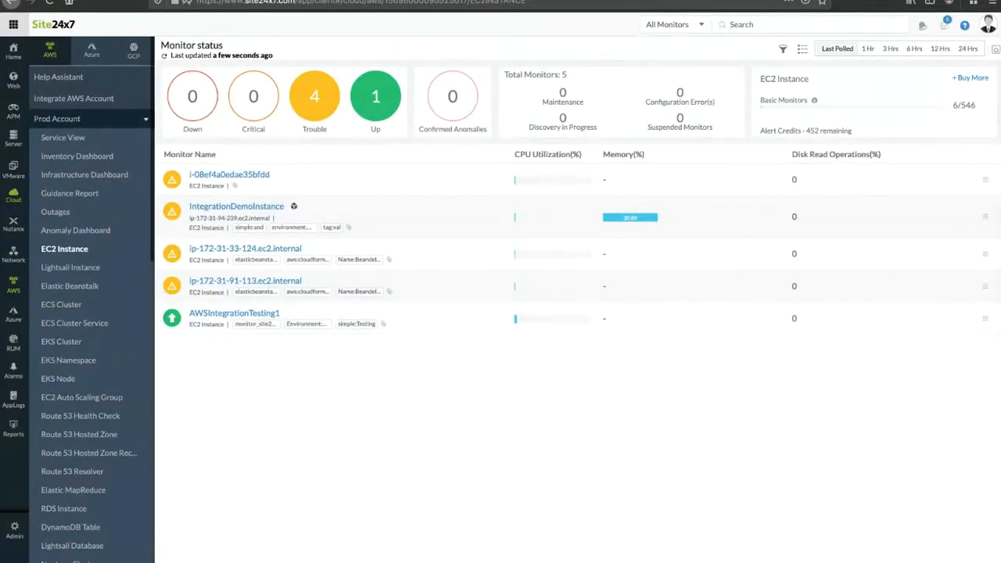
Step: Open the edit form for the AWSIntegrationTesting1 EC2 monitor and scroll to its alert settings
left_click(987, 320)
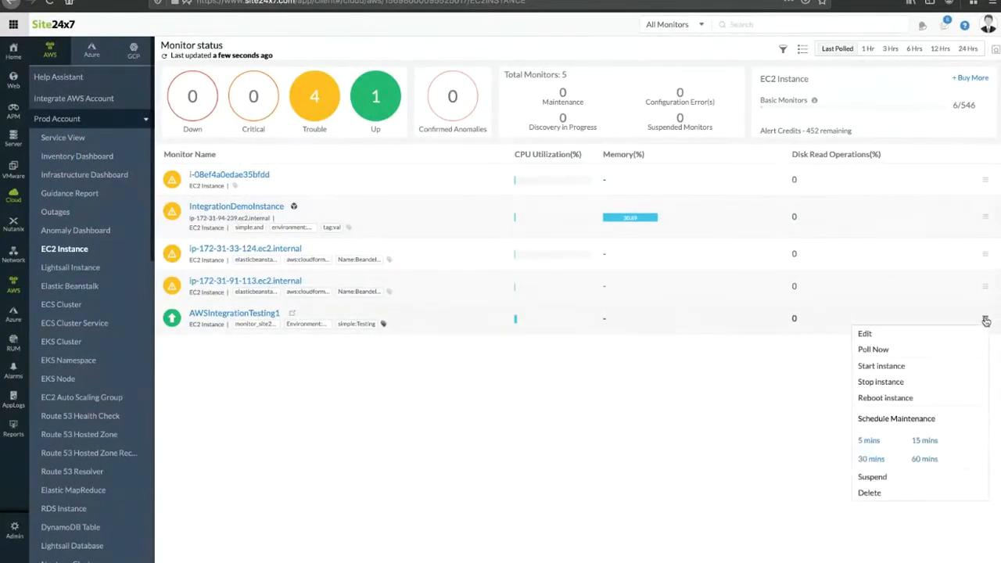
left_click(942, 332)
scroll(527, 253, "down", 2)
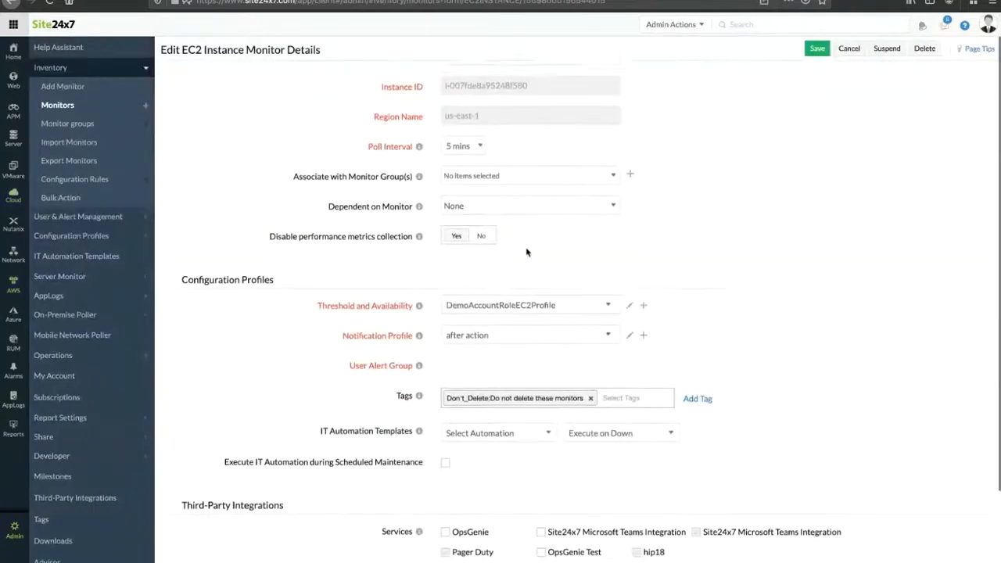
left_click_drag(348, 312, 380, 316)
scroll(533, 356, "down", 1)
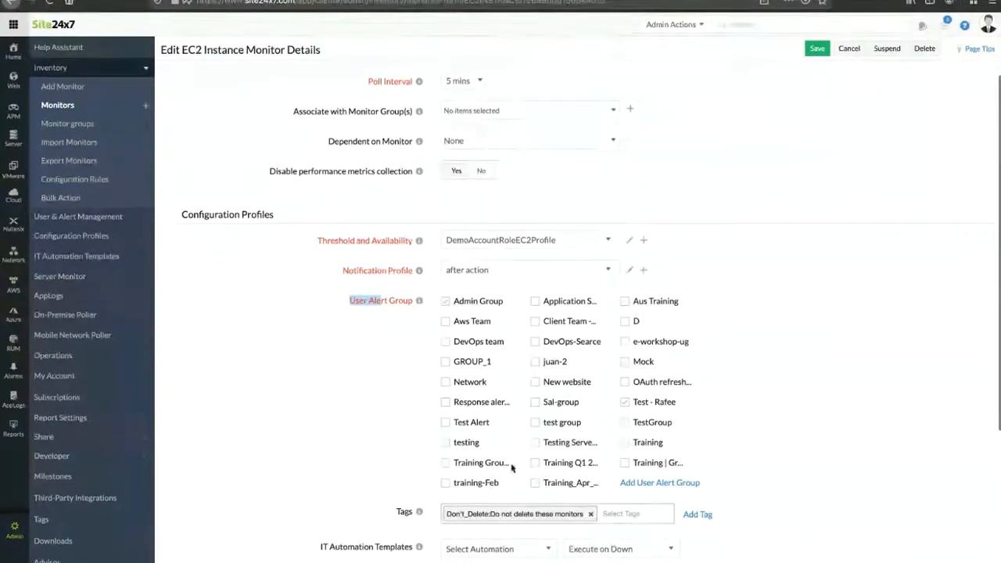
Step: Tick Aws Team and untick Admin Group under User Alert Group for this monitor
left_click(448, 323)
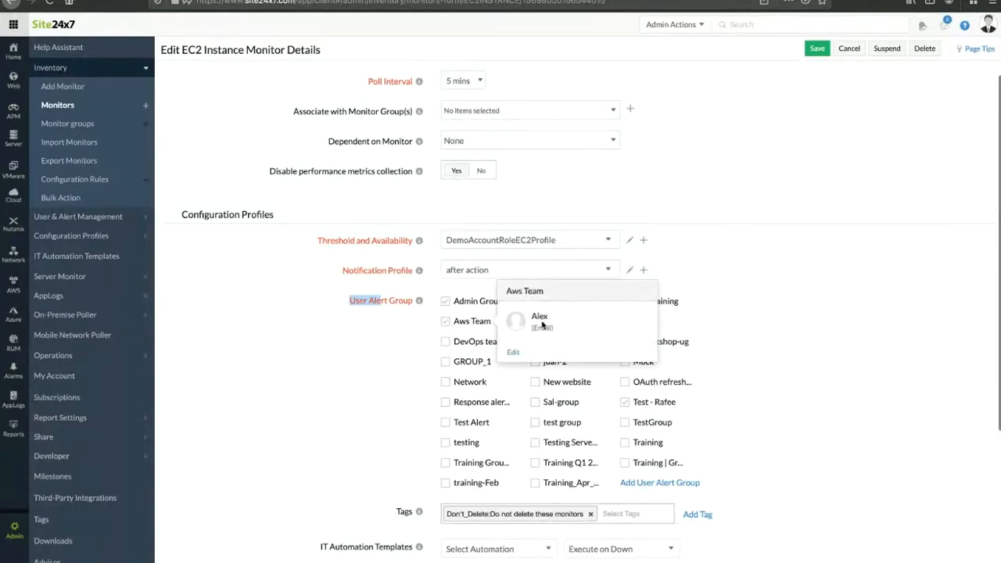
left_click(446, 302)
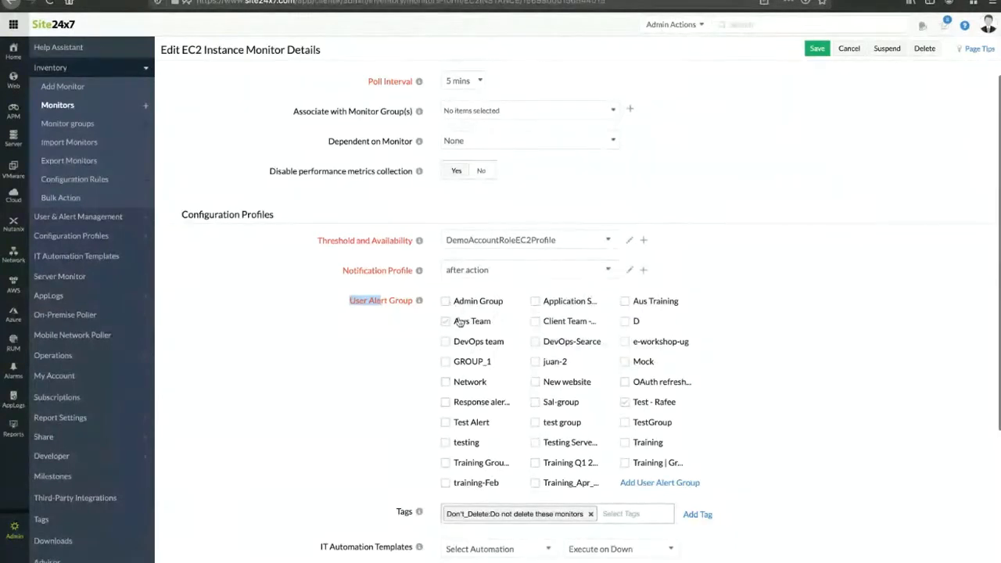
scroll(344, 203, "up", 2)
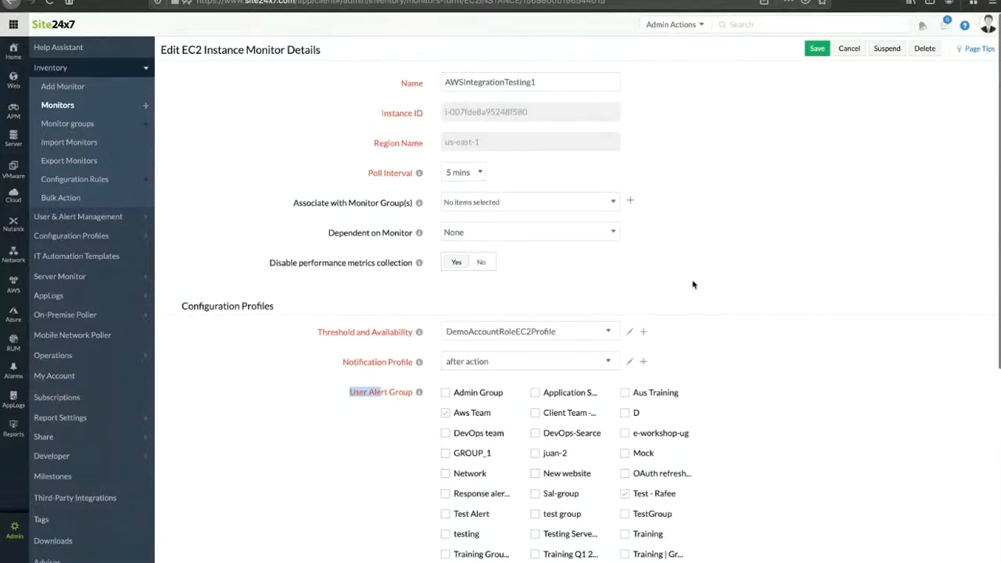
scroll(498, 393, "down", 1)
mouse_move(473, 381)
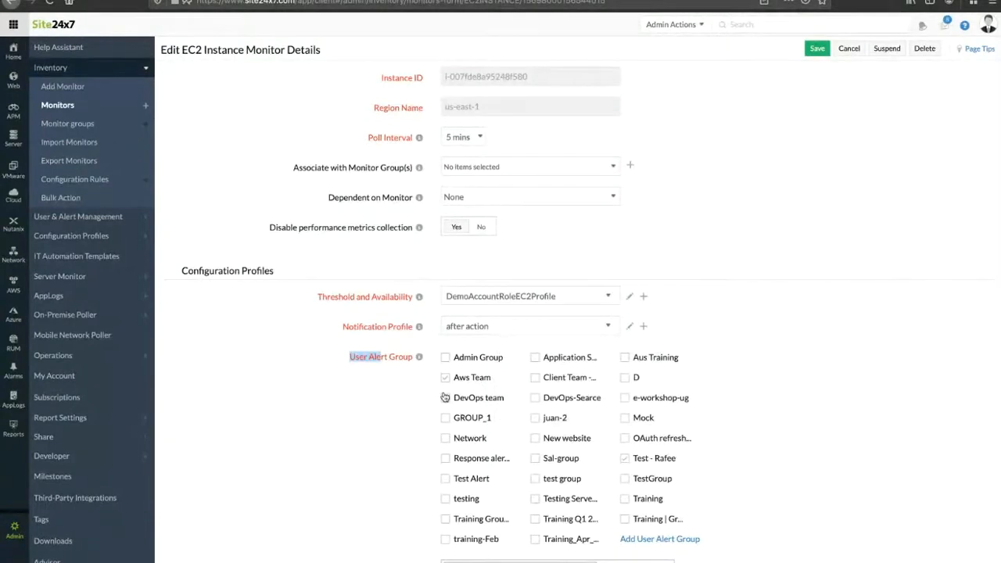
scroll(444, 397, "down", 3)
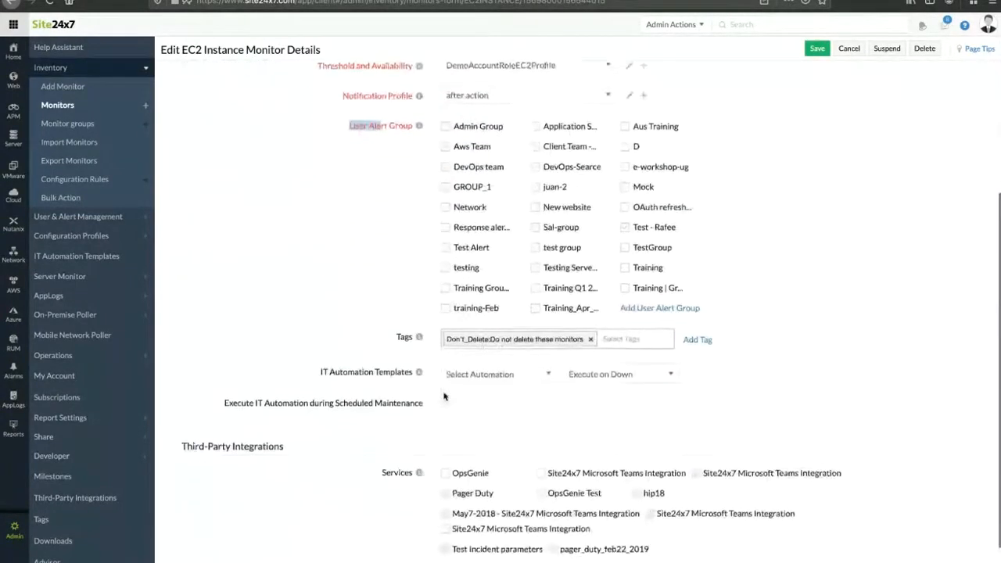
scroll(442, 384, "up", 1)
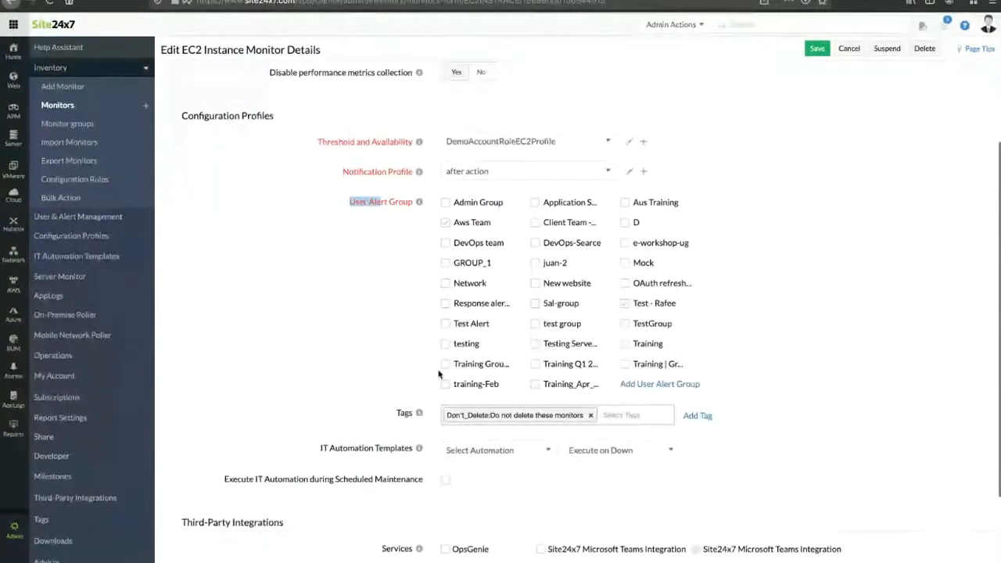
scroll(439, 374, "up", 3)
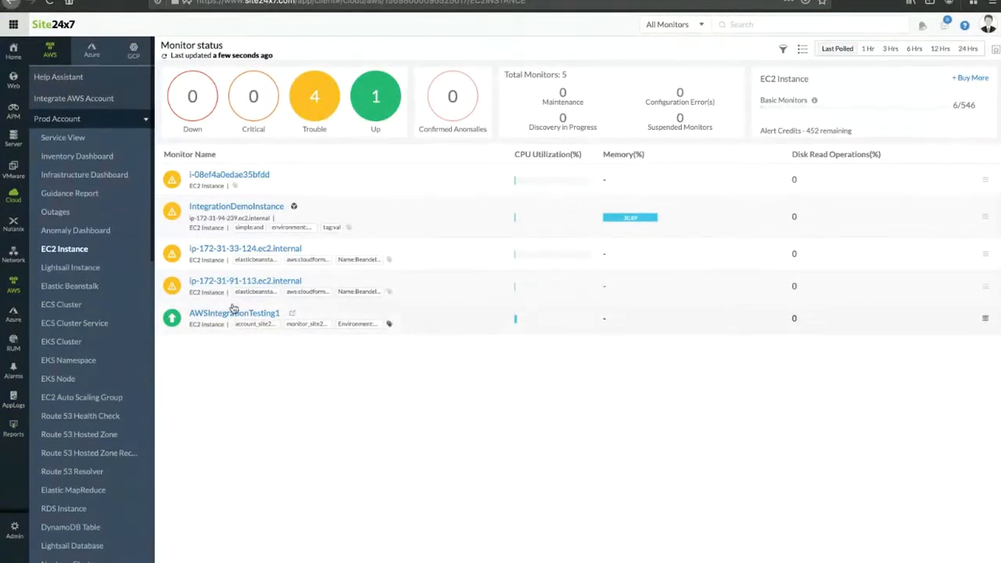
Step: View the ip-172-31-33-124.ec2.internal monitor's details, then go to the admin Add Monitor page
left_click(264, 249)
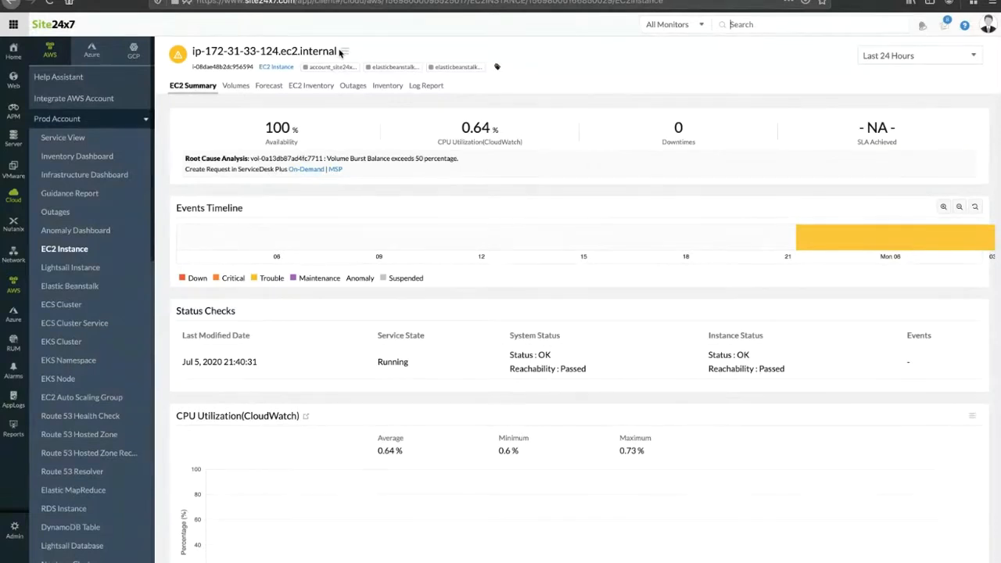
left_click(15, 538)
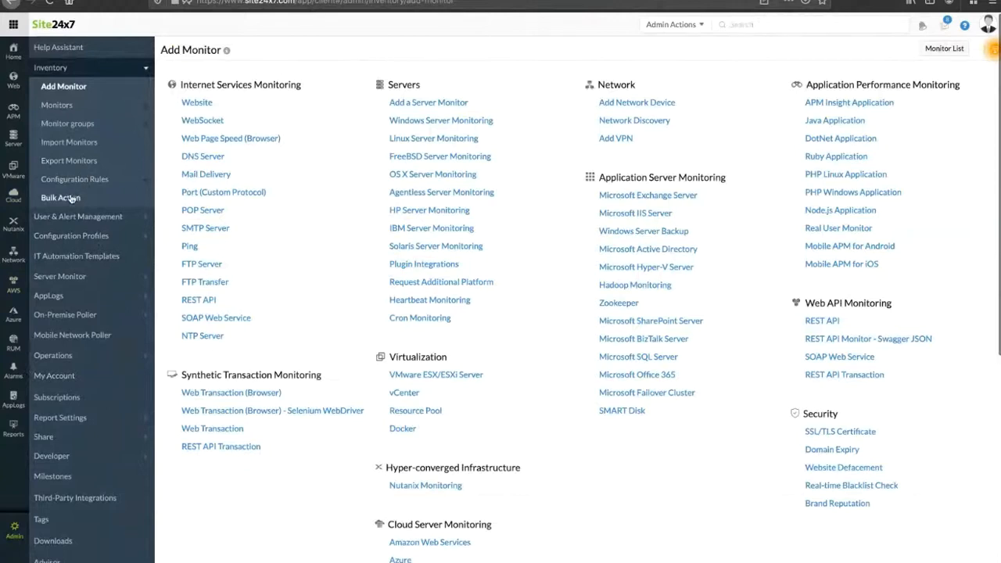
left_click(72, 198)
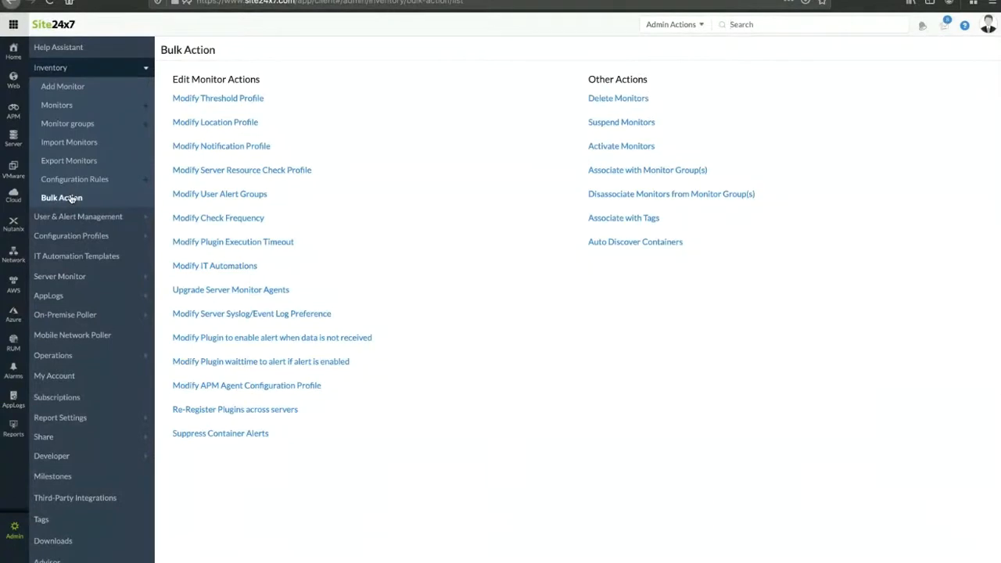
left_click(13, 532)
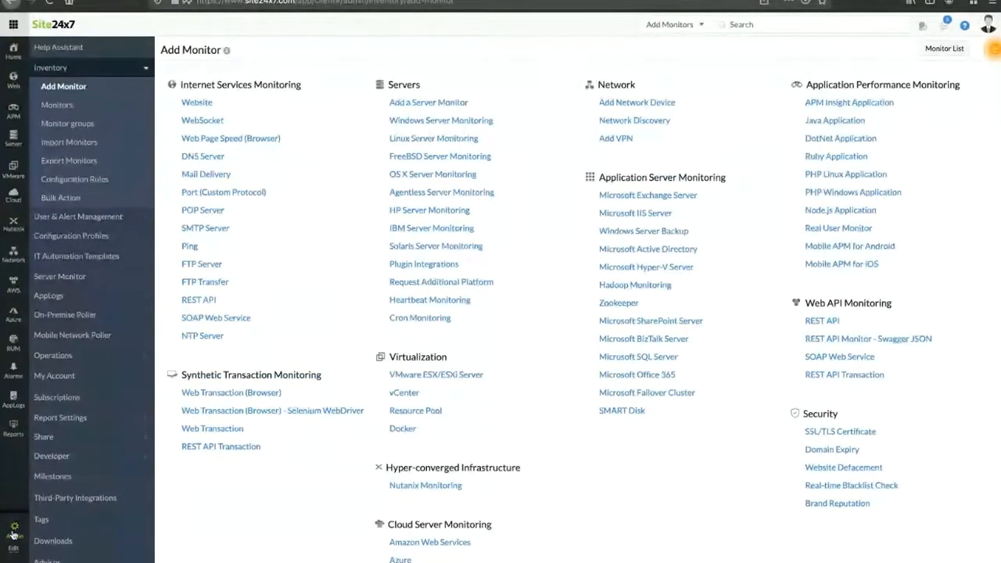
left_click(71, 199)
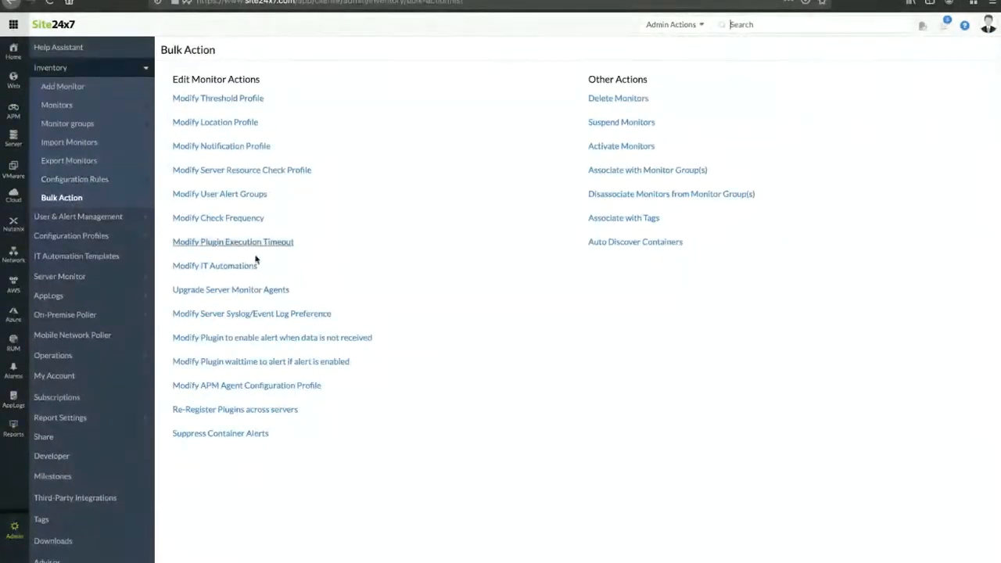
Step: Start Modify User Alert Groups with the filter Monitor Type is EC2 Instance, selecting five monitors
left_click(245, 202)
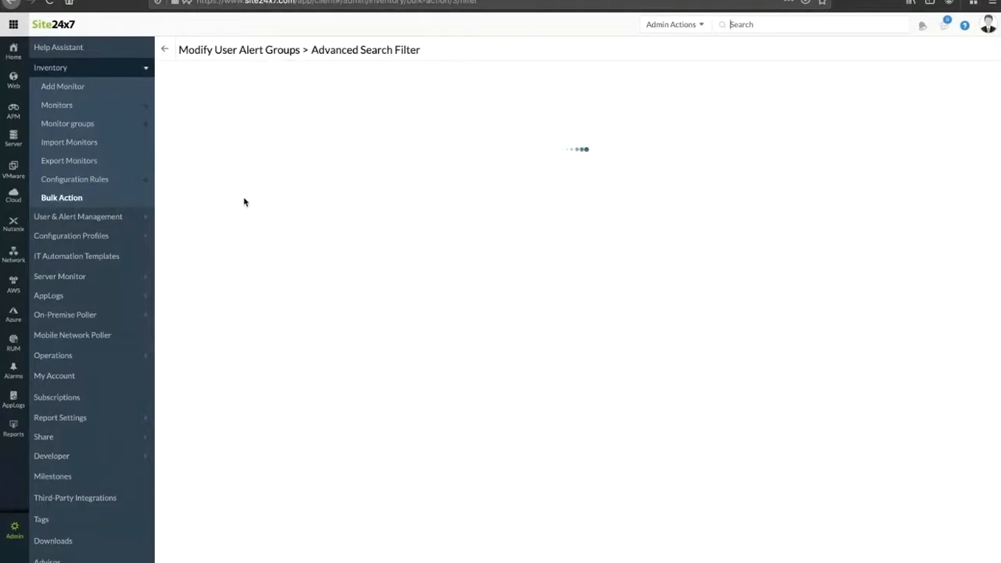
left_click(283, 124)
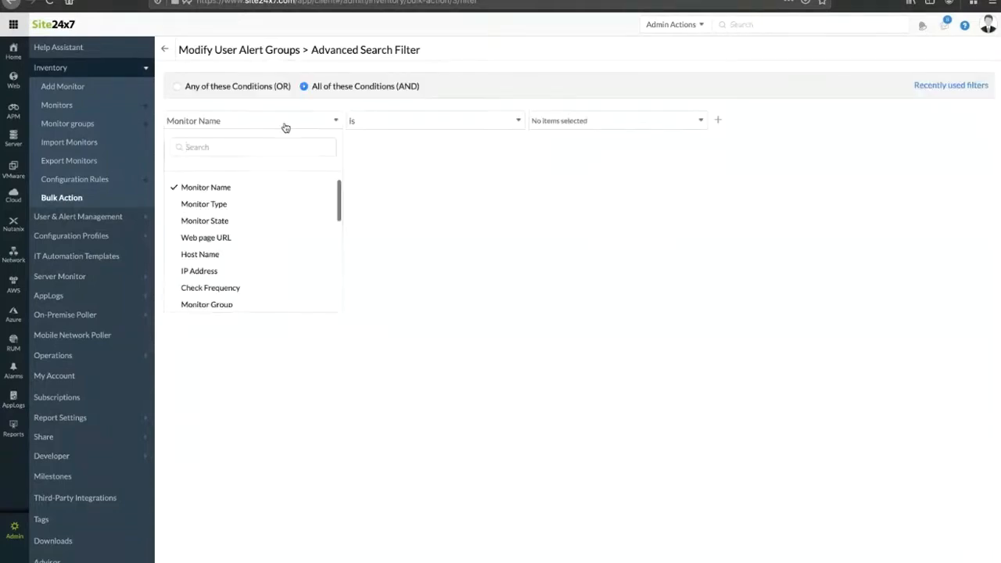
left_click(225, 203)
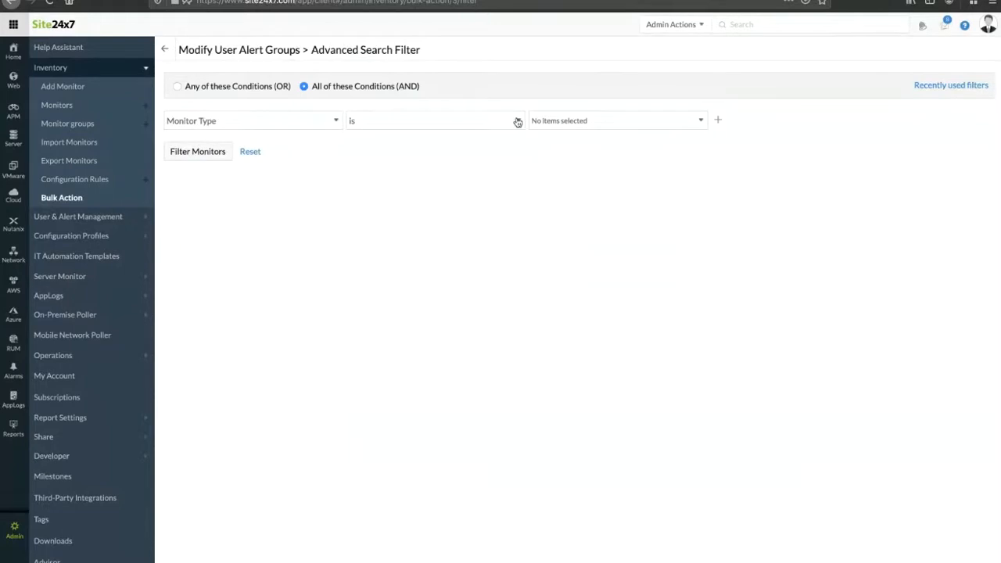
left_click(569, 122)
type("ec2")
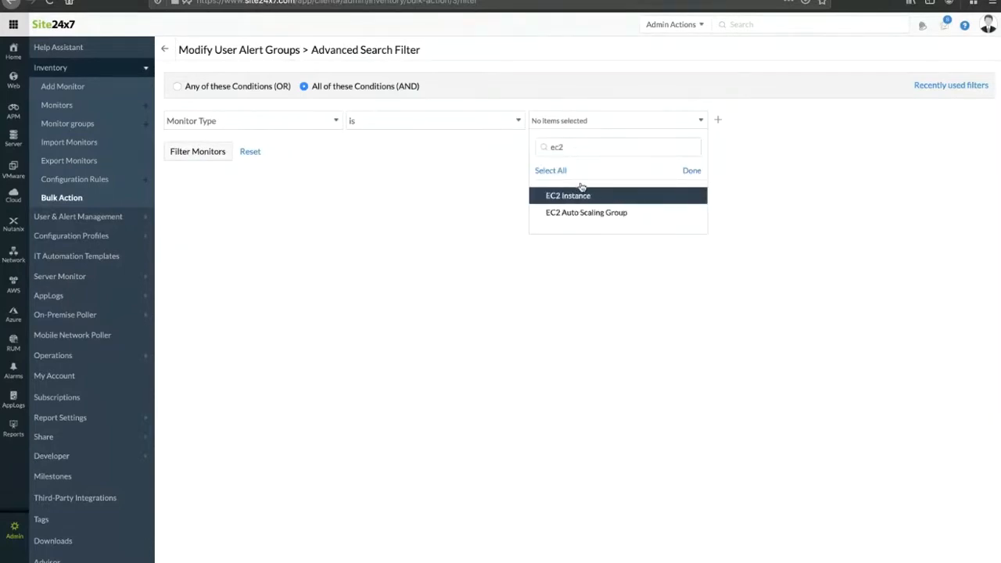
left_click(582, 193)
left_click(201, 155)
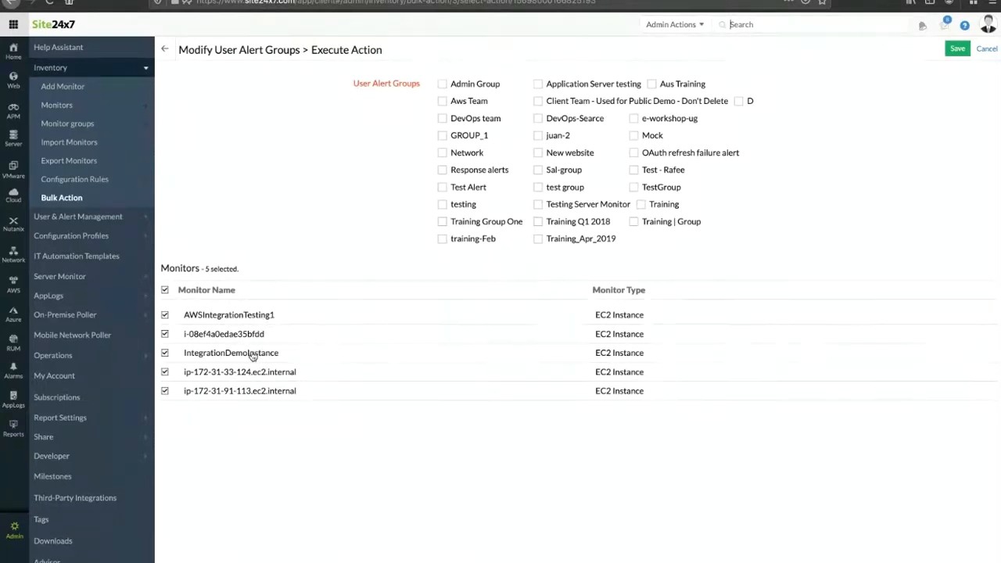
Step: Tick Aws Team as the user alert group for the five EC2 monitors, then return to Bulk Action
left_click(443, 103)
left_click(67, 202)
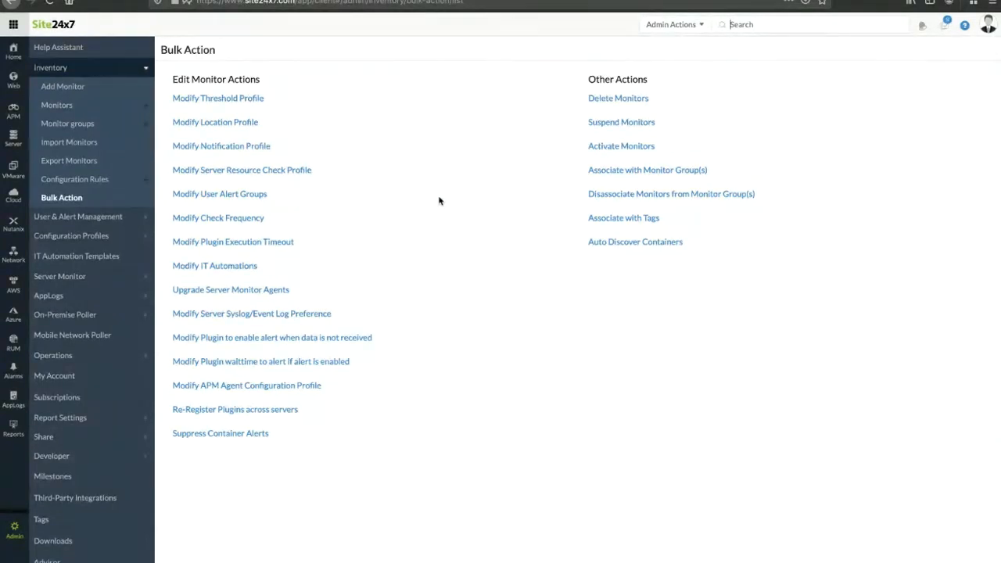
left_click(242, 220)
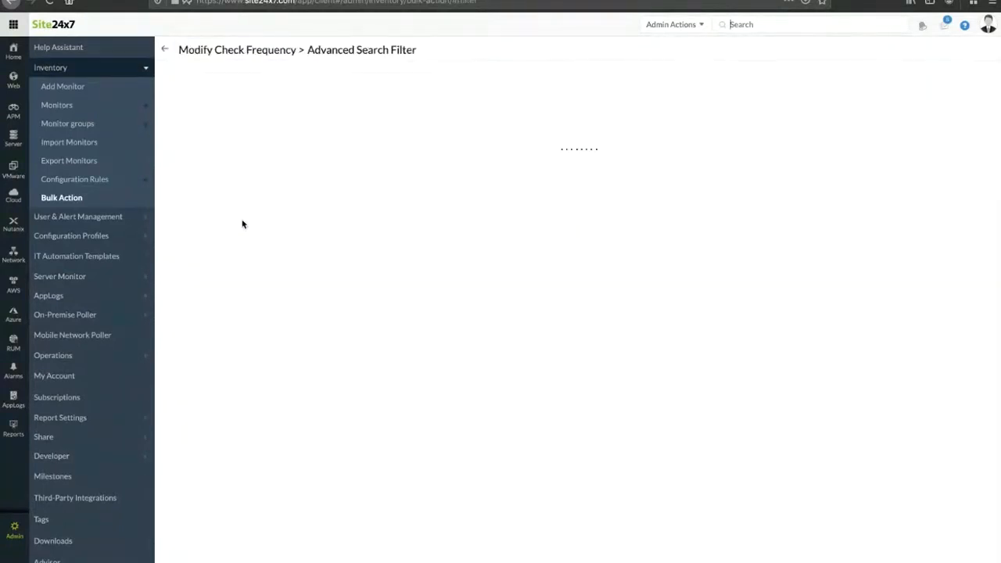
left_click(561, 122)
left_click(409, 183)
left_click(321, 124)
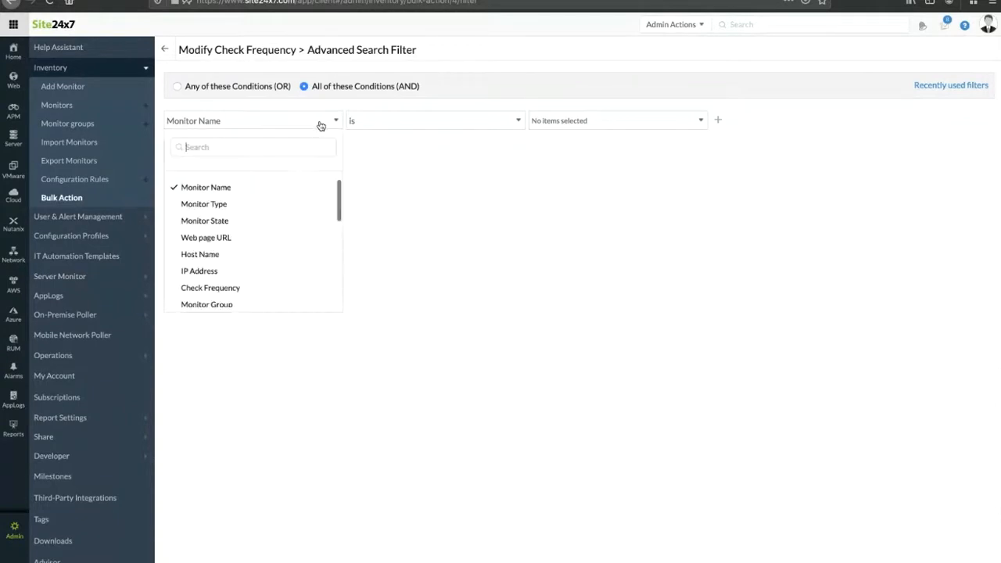
left_click(259, 204)
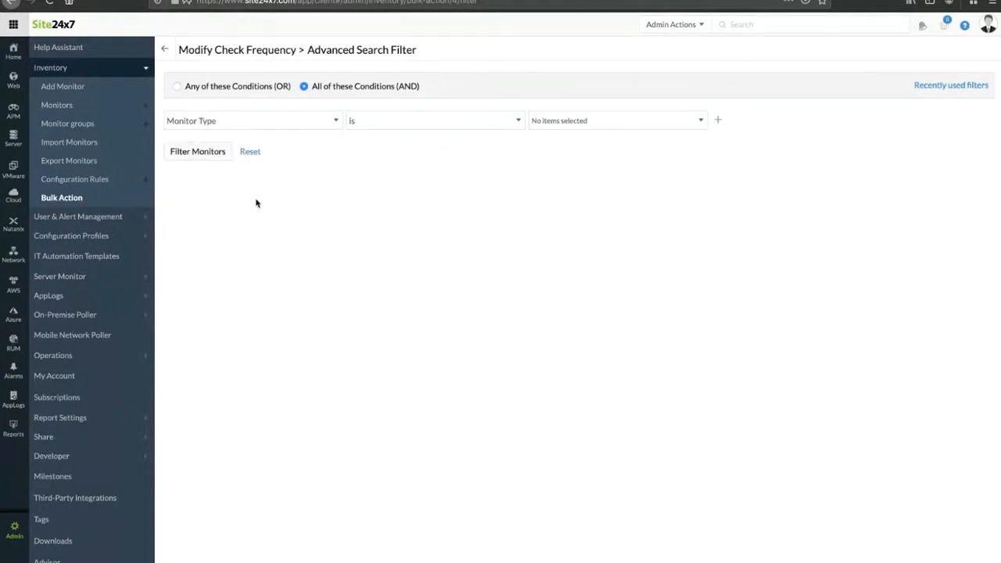
left_click(68, 200)
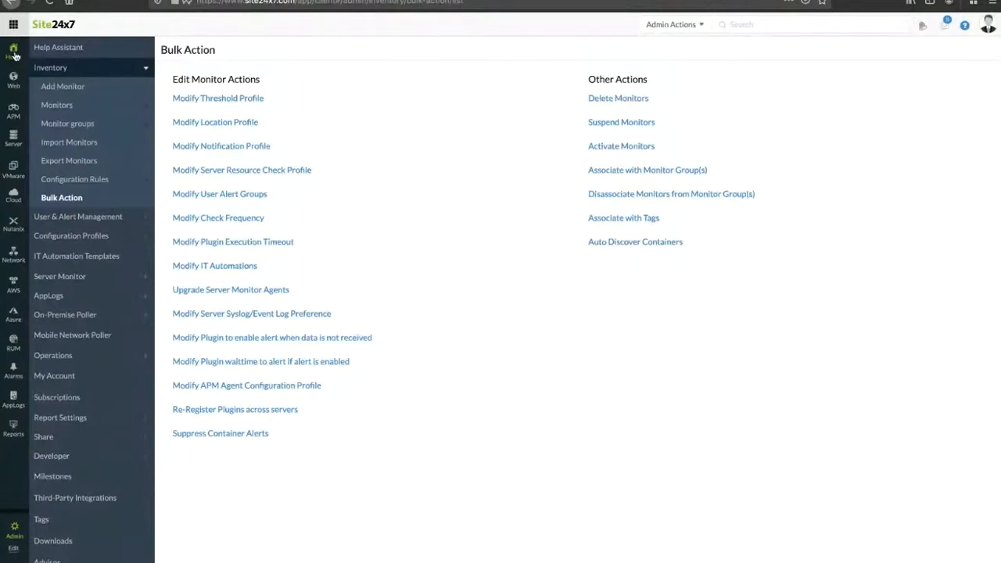
Step: Go to Inventory > Import Monitors and open the sample bulk-import .txt file
left_click(72, 143)
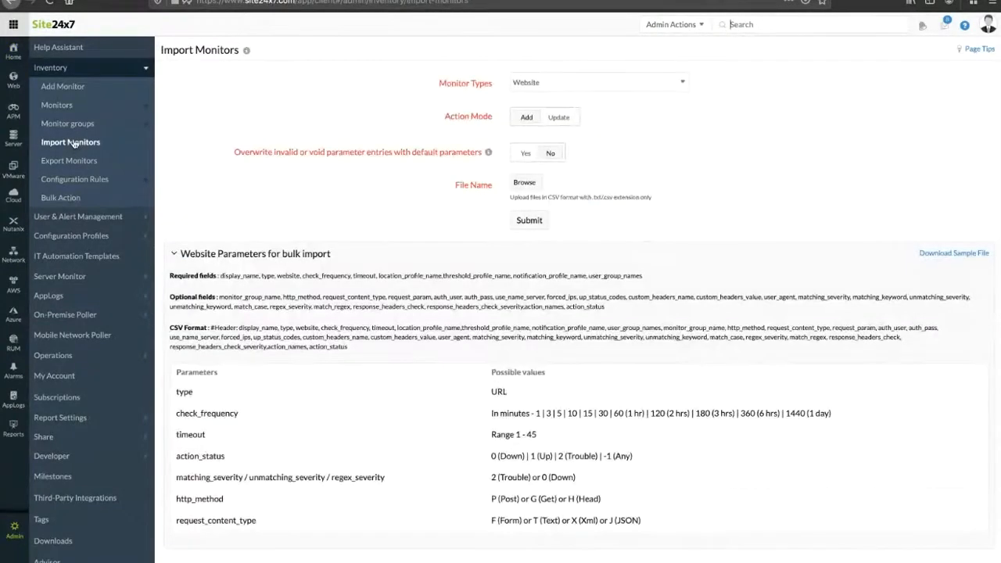
left_click(14, 539)
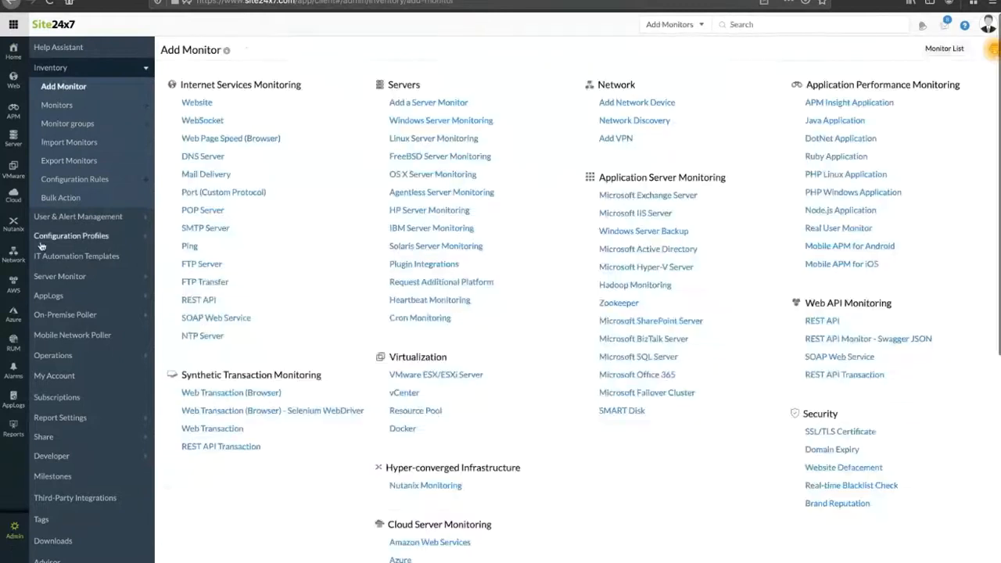
left_click(70, 147)
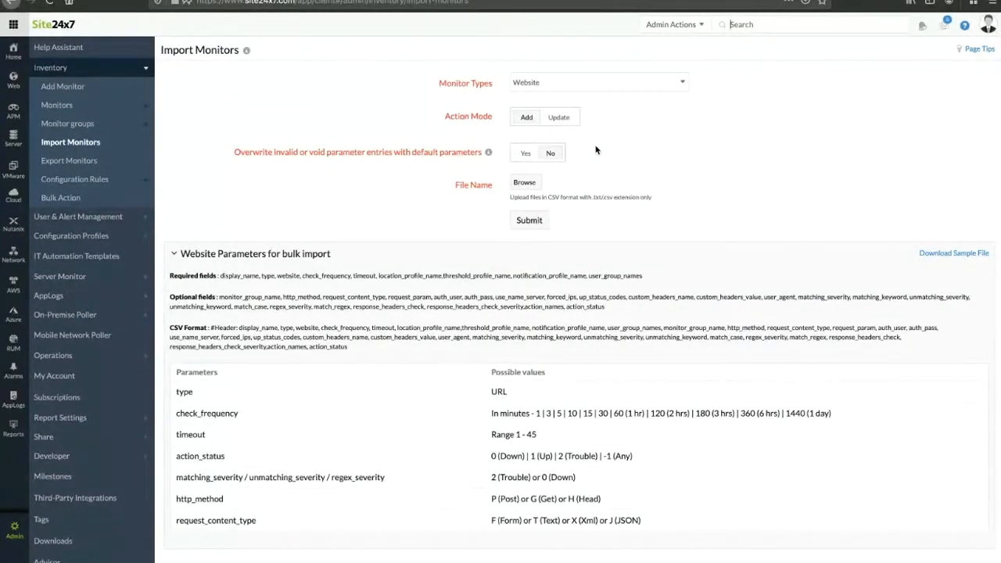
left_click(954, 253)
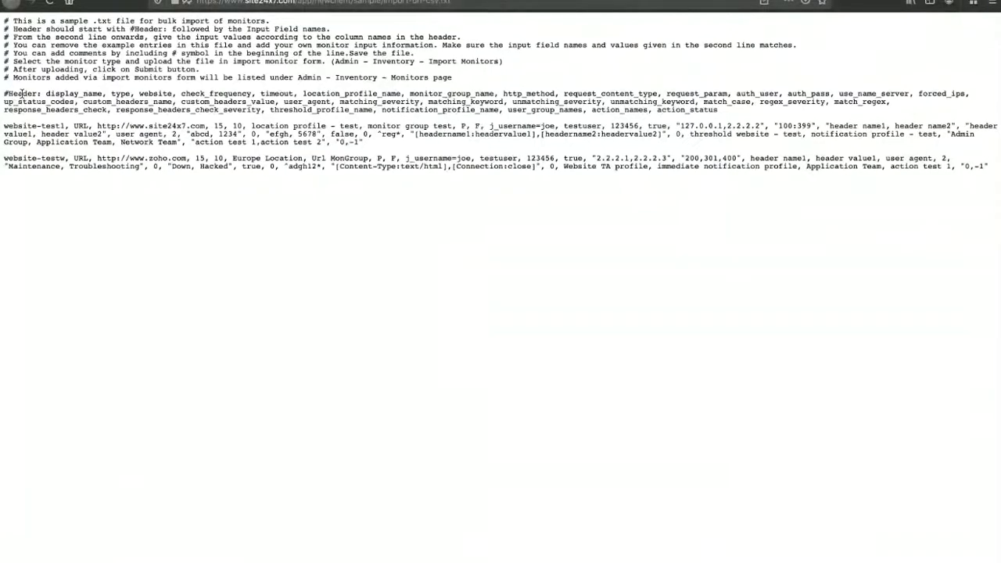
Step: Review the sample's #Header fields and the website-test1 and website-testw entries, then return to Import Monitors
left_click_drag(44, 93, 75, 101)
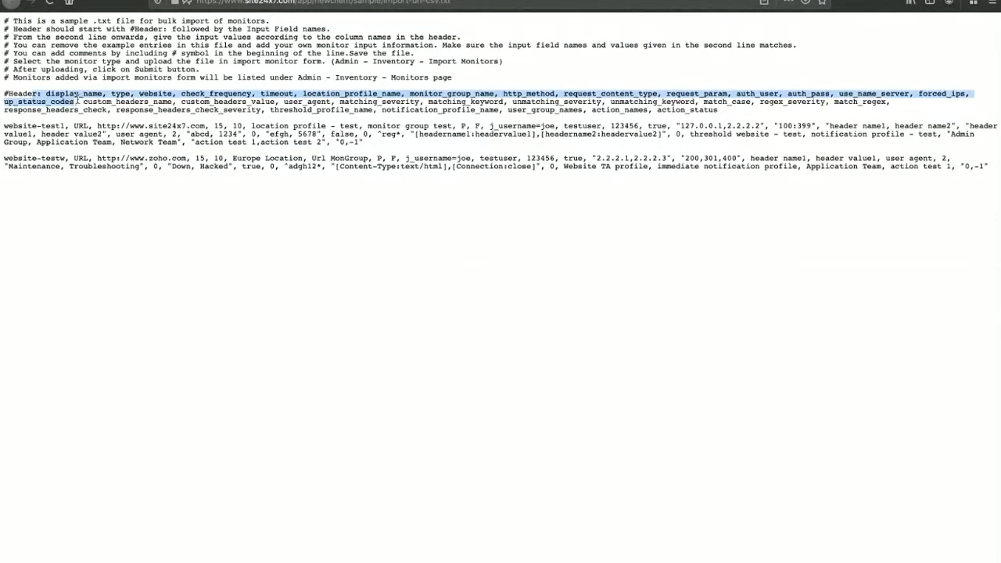
left_click(122, 91)
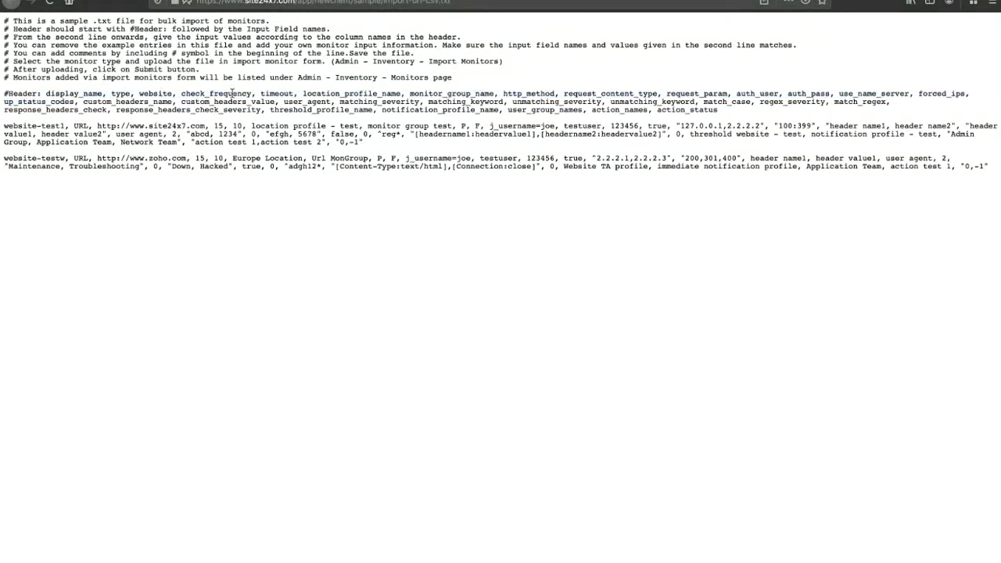
triple_click(7, 125)
left_click(69, 166, "shift")
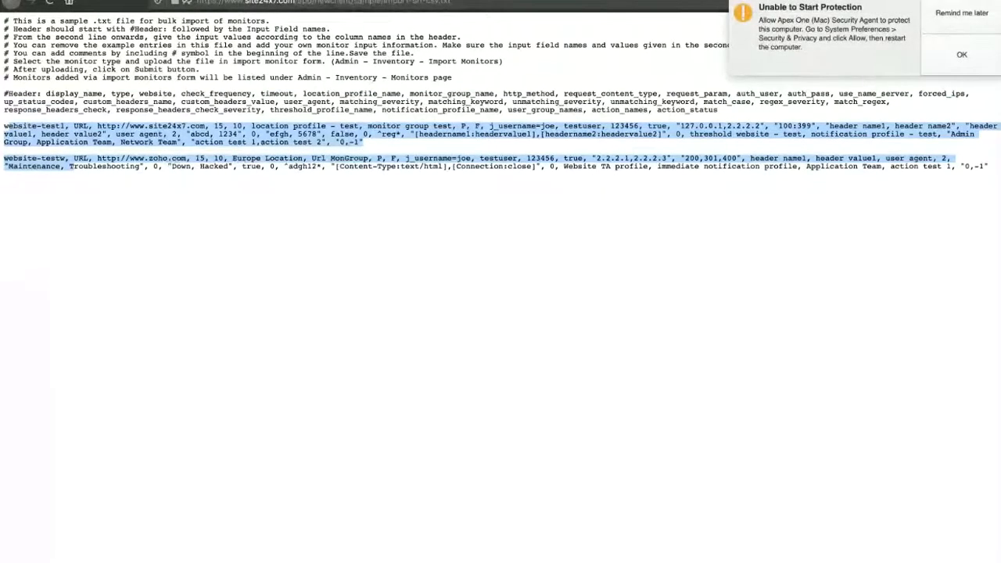
left_click(958, 15)
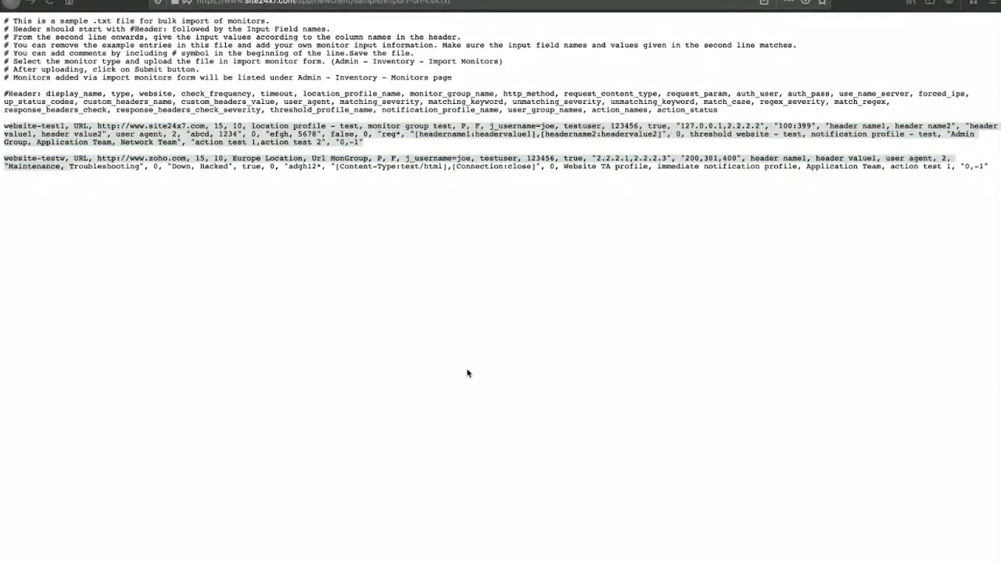
left_click(114, 1)
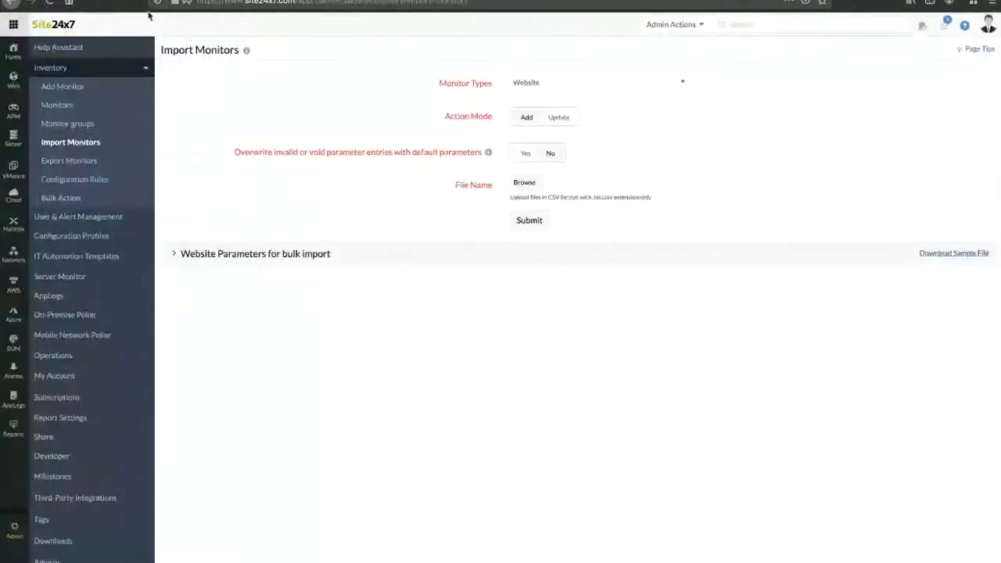
Step: Cancel the Browse file picker without uploading, then move the presentation to the User Alert Groups slide
left_click(530, 186)
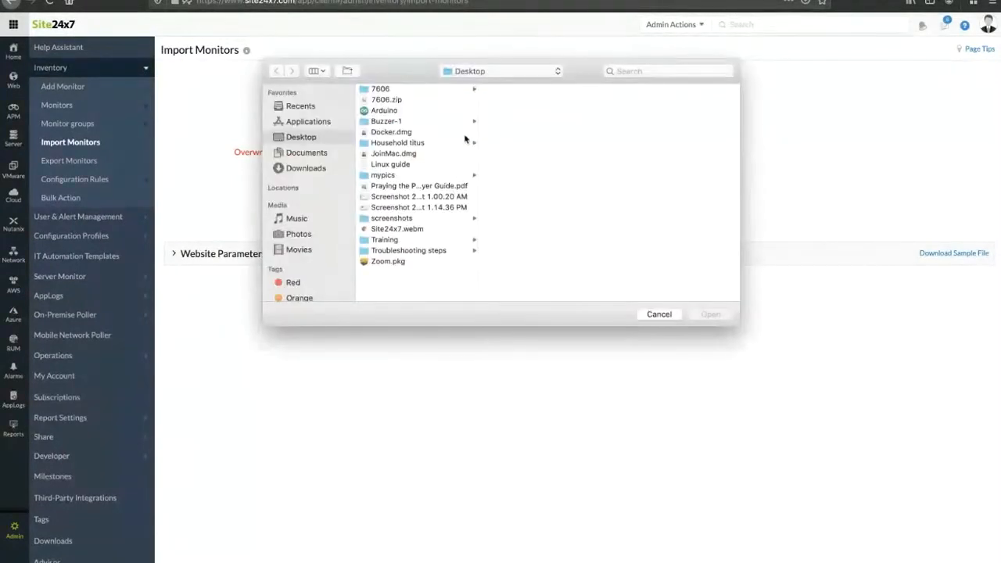
left_click(662, 314)
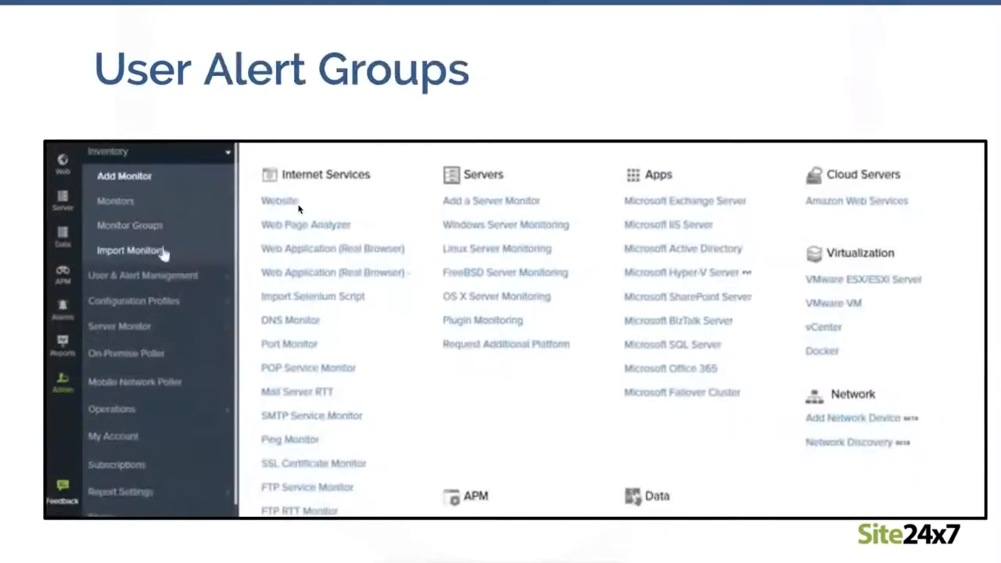
left_click(191, 279)
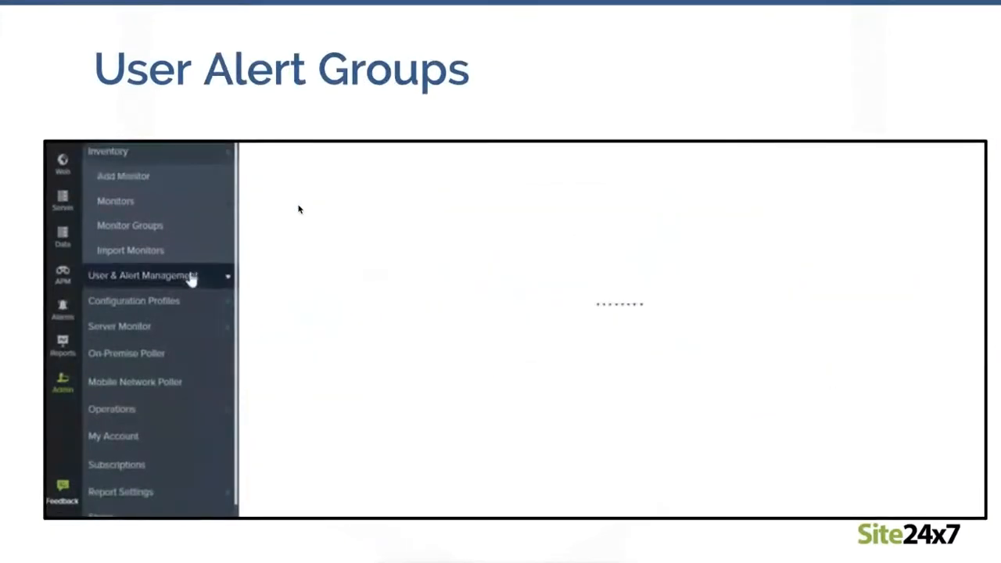
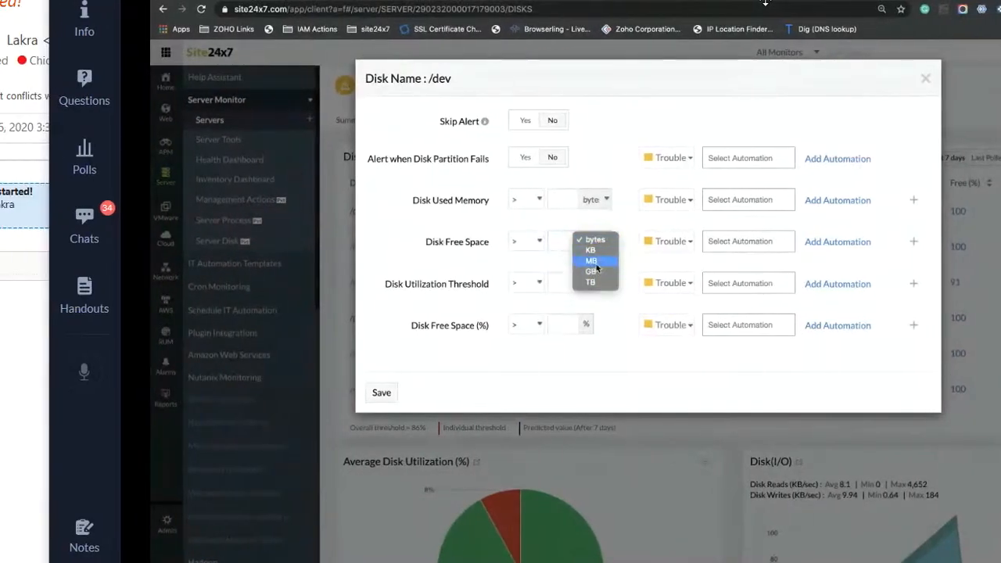
Step: Set the /dev disk's Disk Free Space threshold to 500 MB and save
left_click(574, 260)
left_click(551, 241)
type("500")
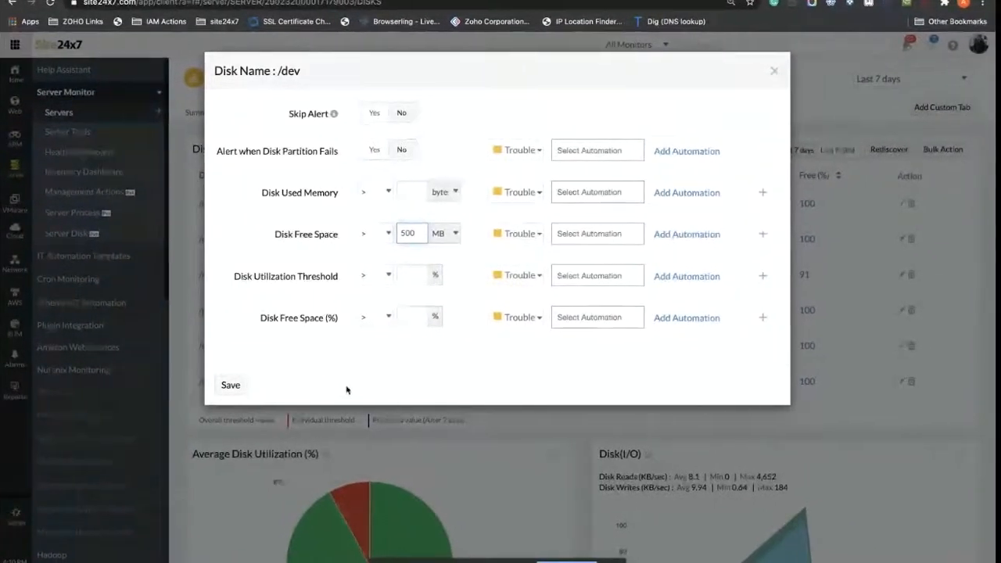
left_click(231, 384)
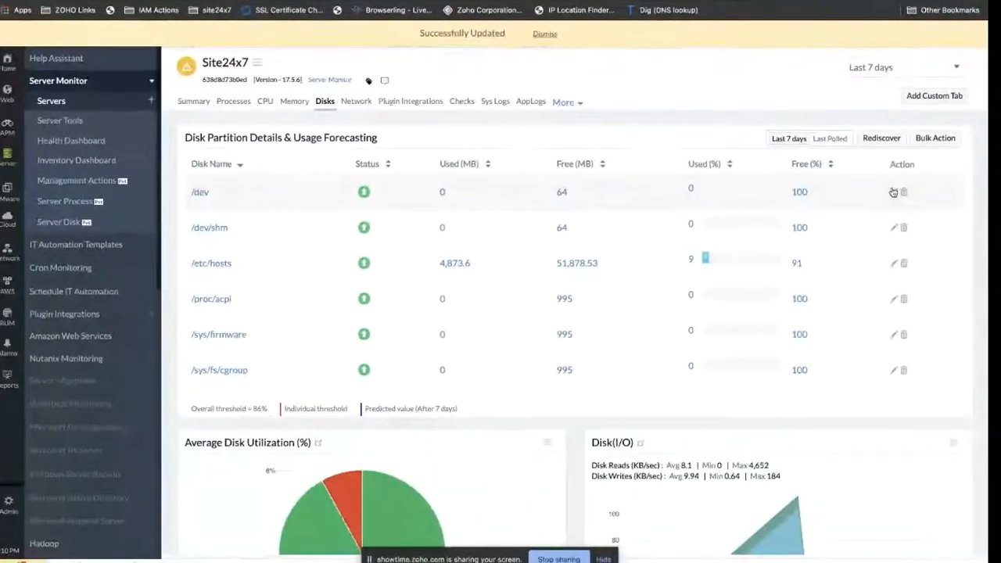
Step: Attach the IT Automation action to the /dev Disk Free Space threshold and save
left_click(894, 193)
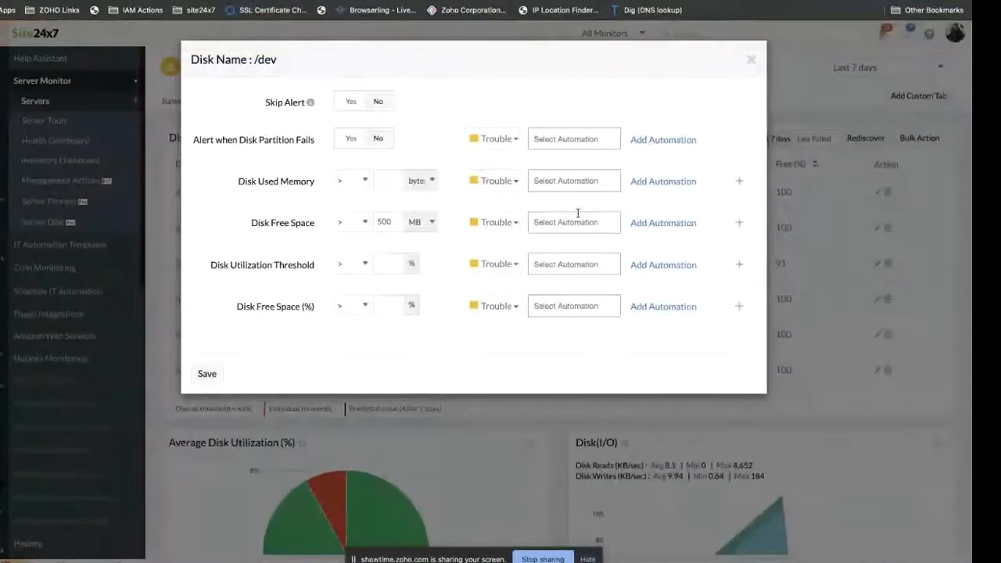
left_click(577, 223)
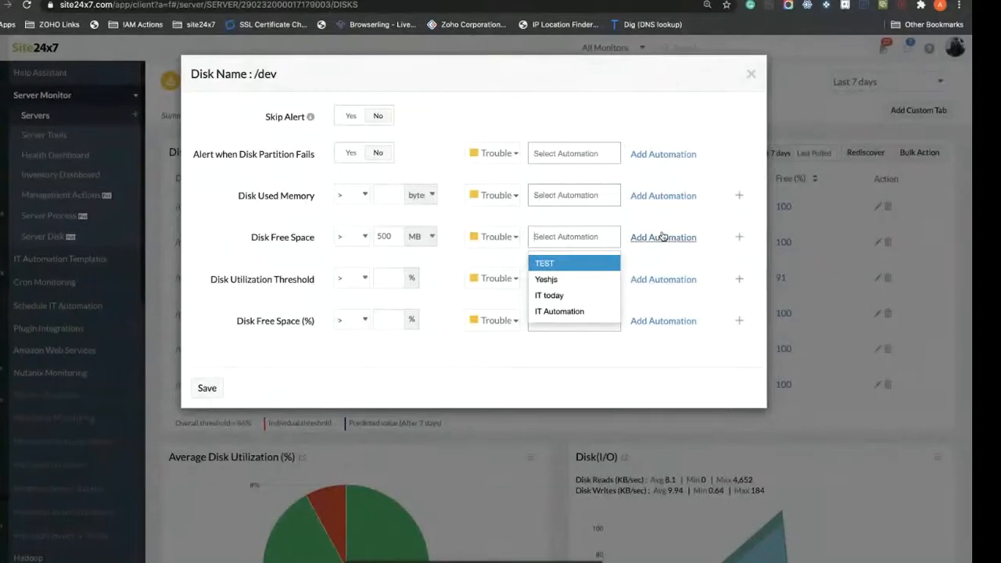
left_click(577, 312)
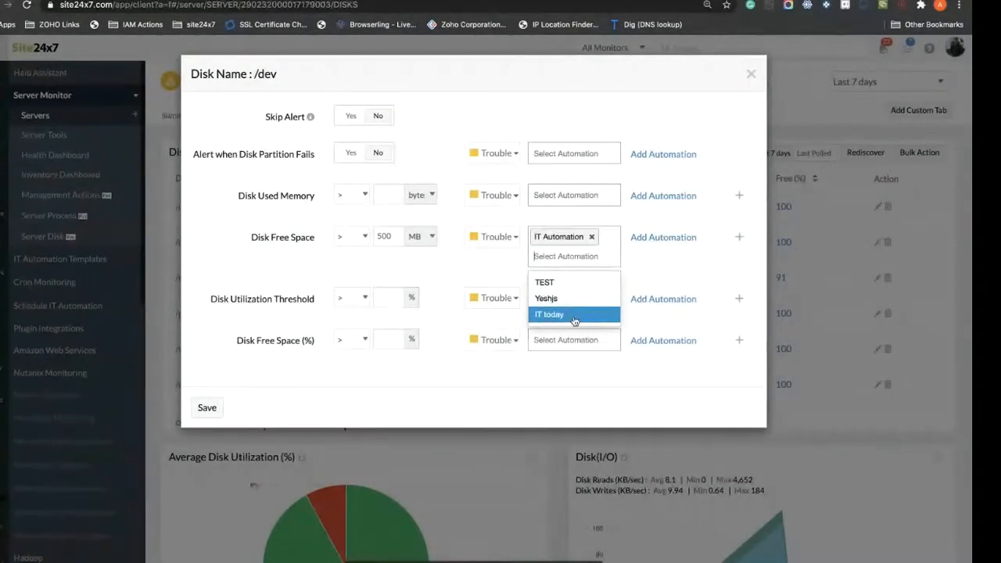
left_click(610, 227)
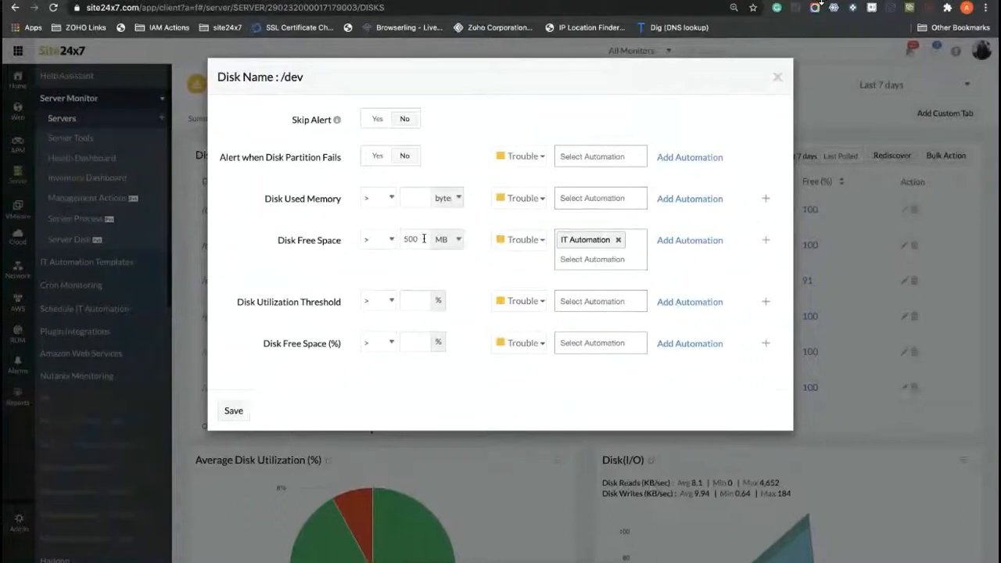
double_click(423, 239)
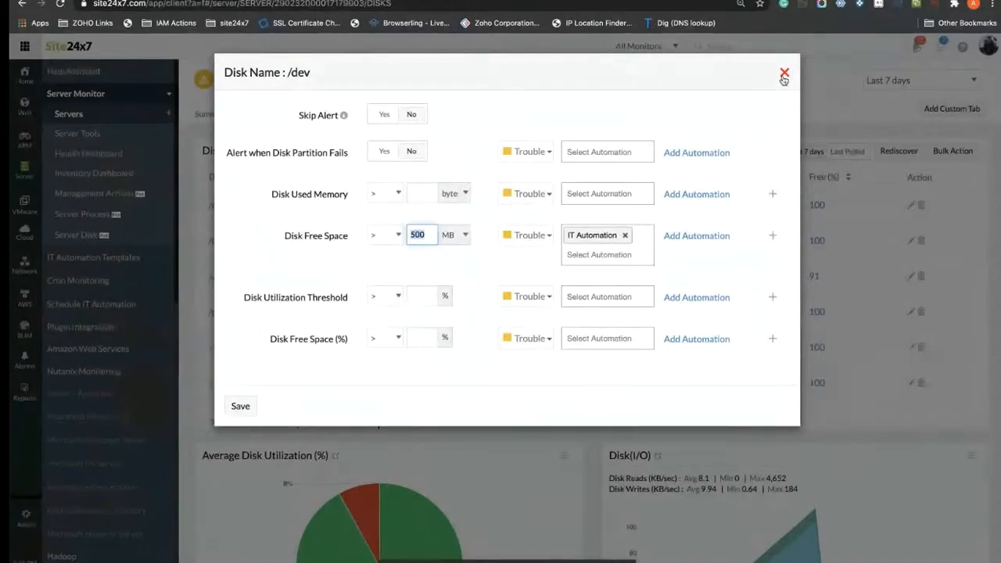
left_click(239, 406)
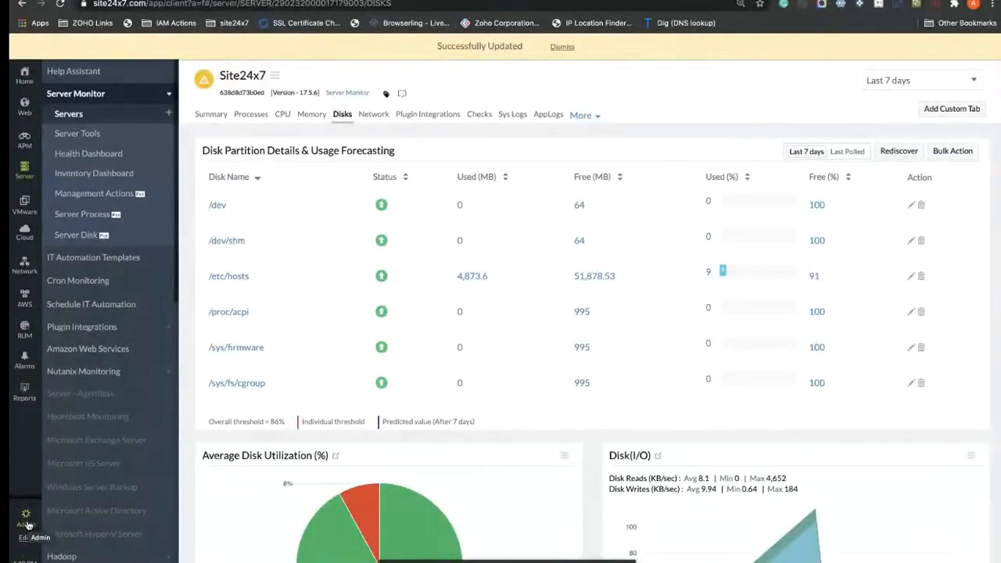
Step: Add a new IT Automation template and set its type to Server Script
left_click(135, 259)
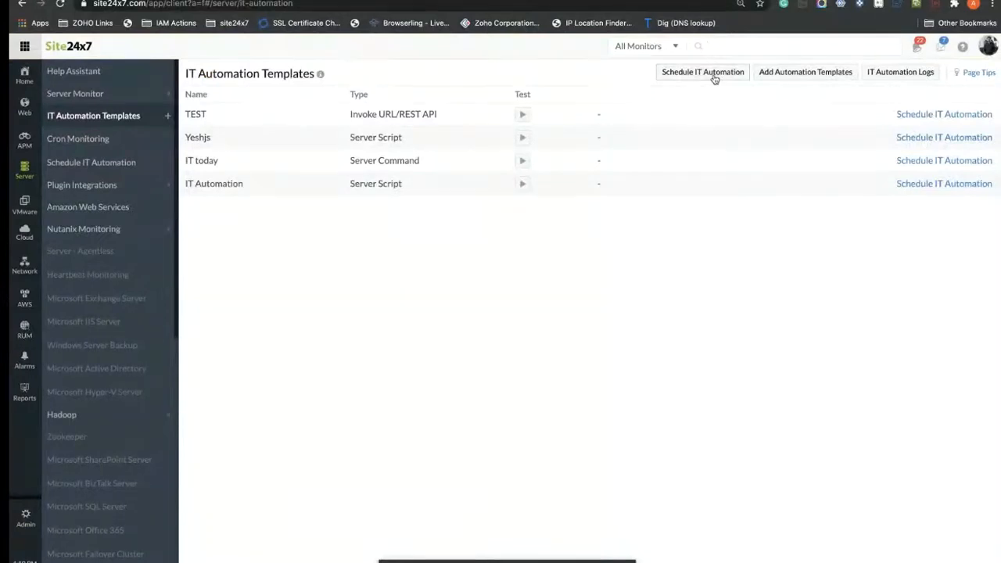
left_click(786, 73)
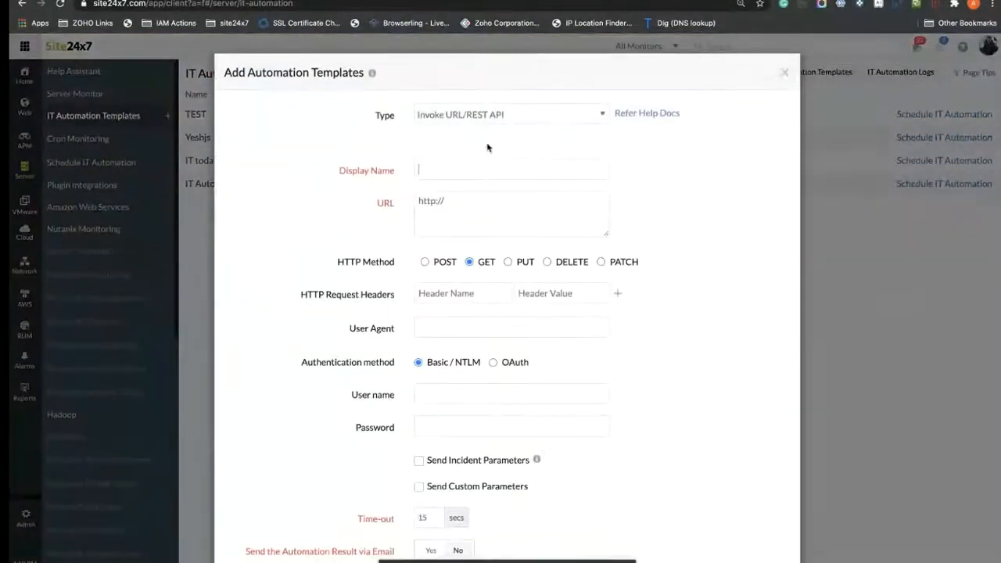
left_click(525, 117)
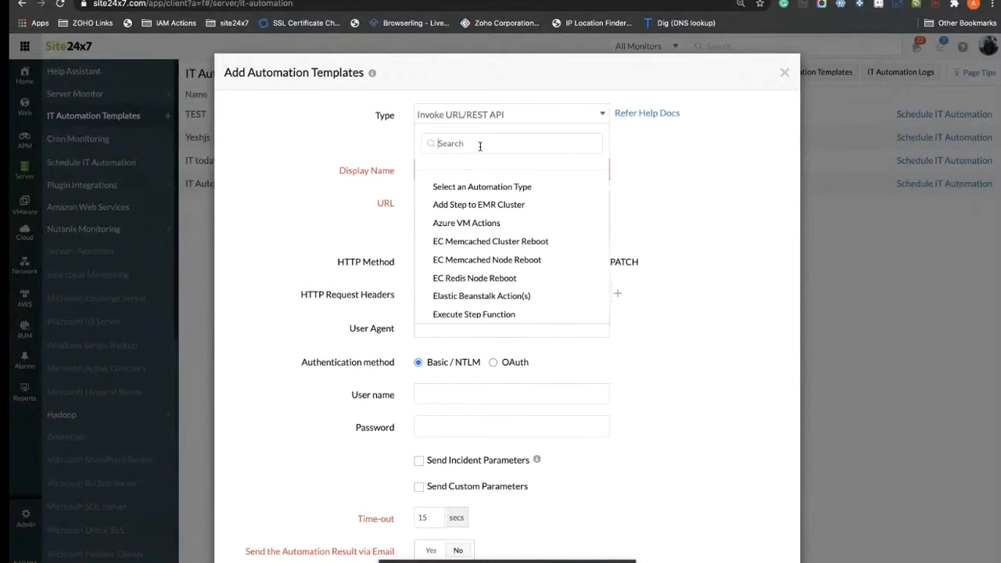
type("ser")
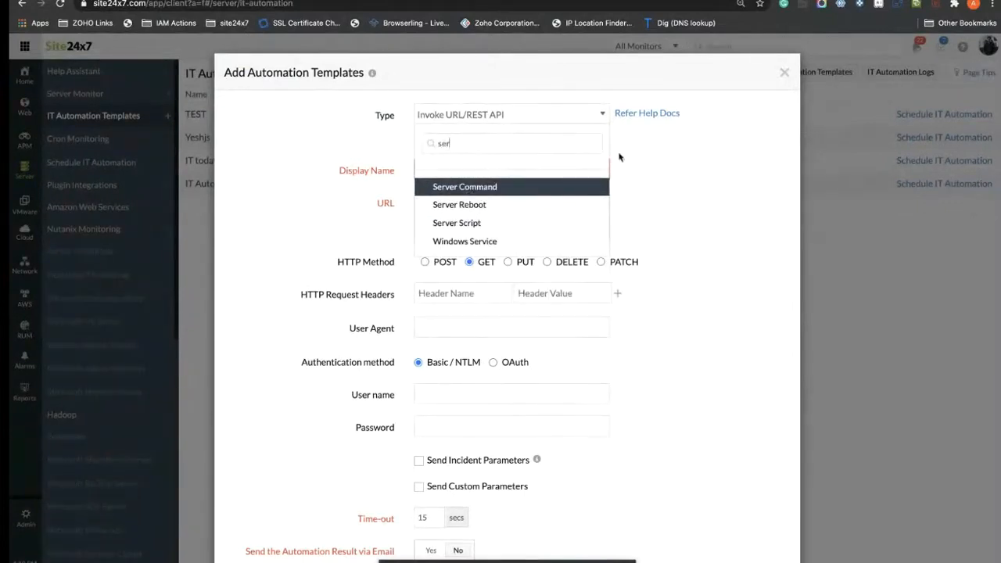
left_click(655, 165)
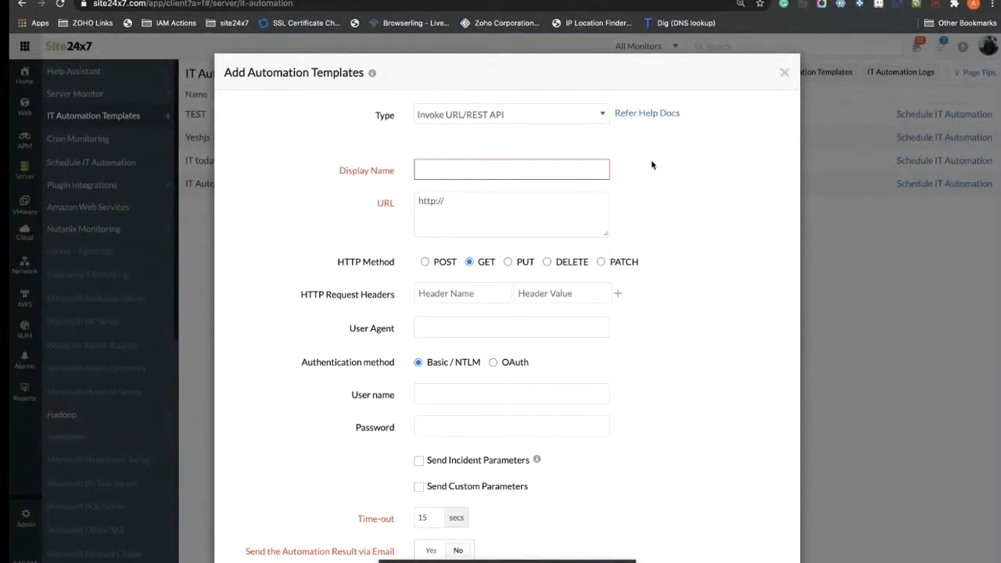
left_click(477, 114)
left_click(519, 119)
left_click(520, 119)
type("se")
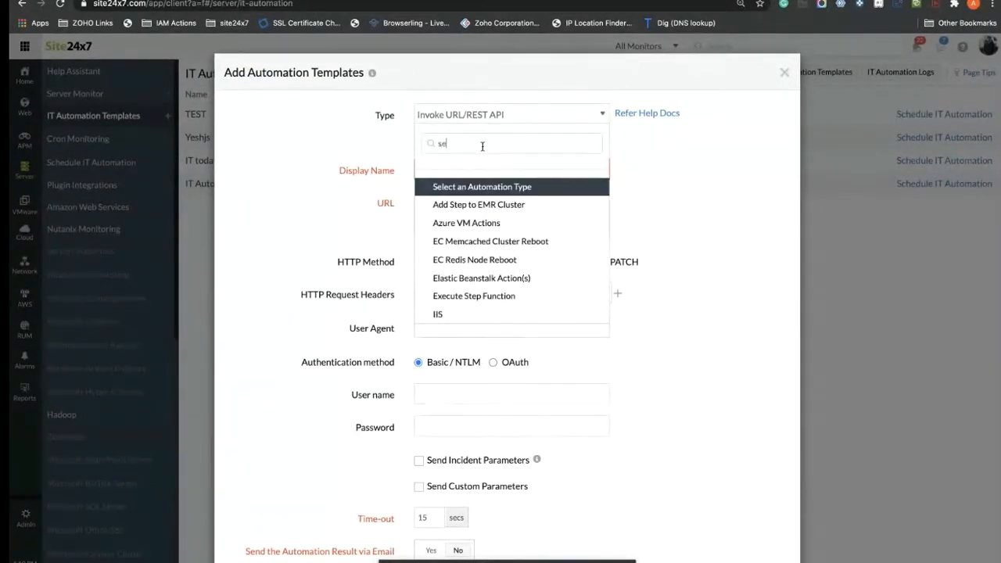
type("rv")
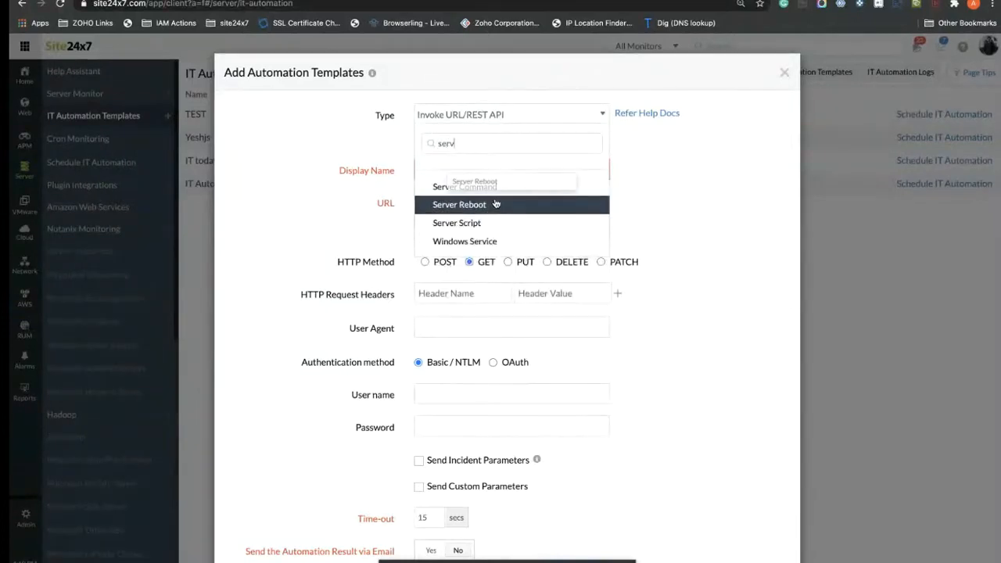
left_click(487, 223)
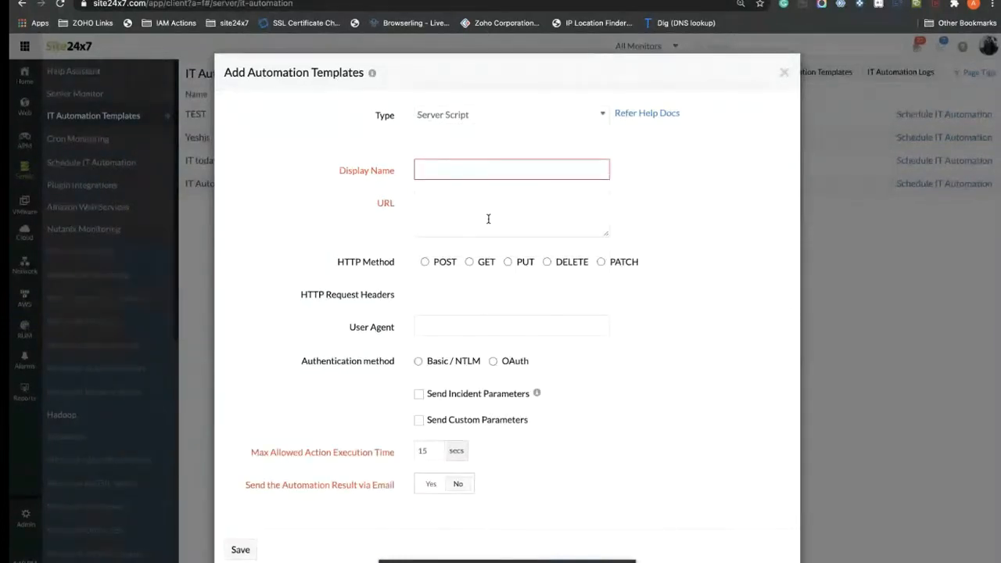
Step: Name the template 'clear disk file' and target Linux
left_click(448, 166)
type("De")
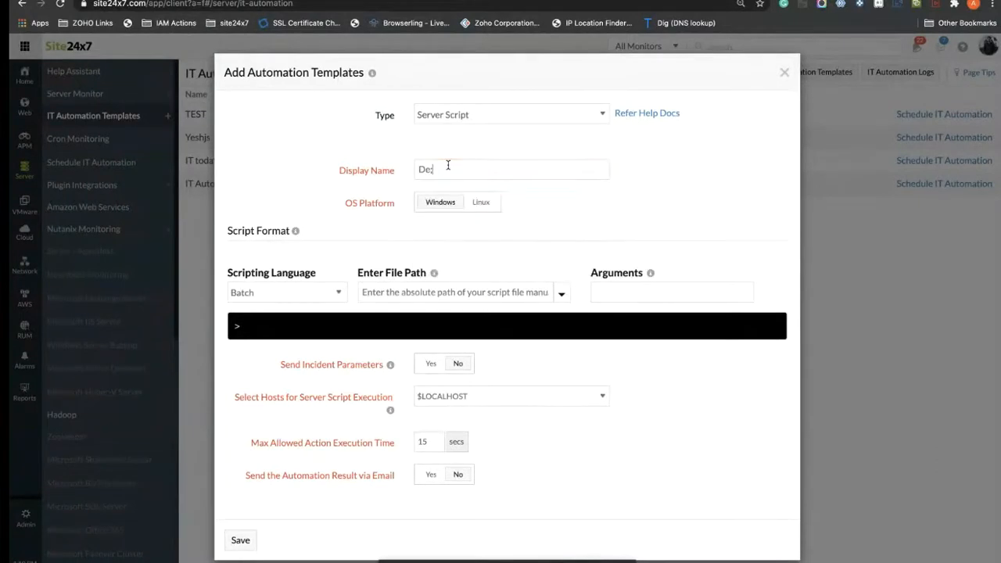
type("e")
key("BackSpace")
key("BackSpace")
type("clear disk file")
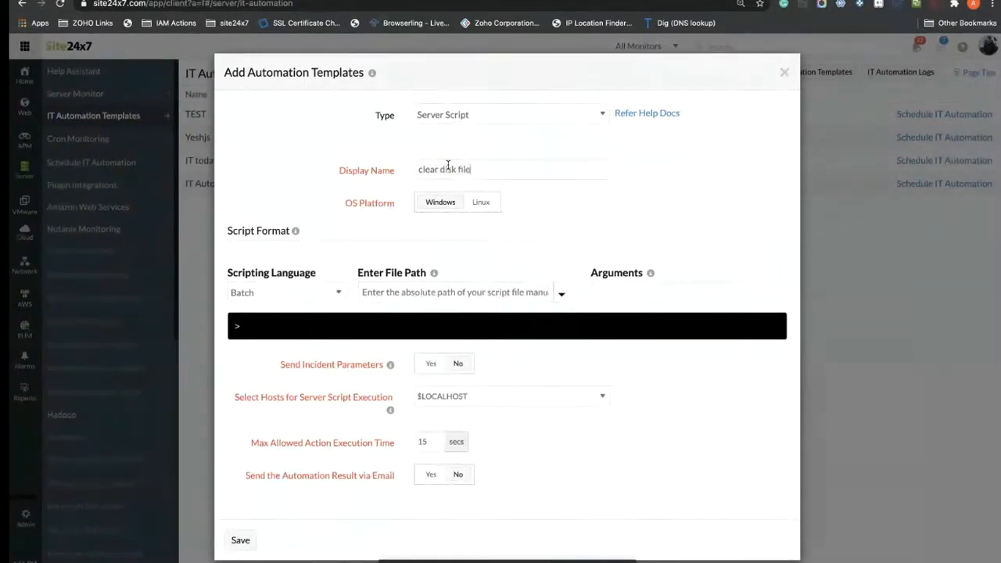
left_click(481, 204)
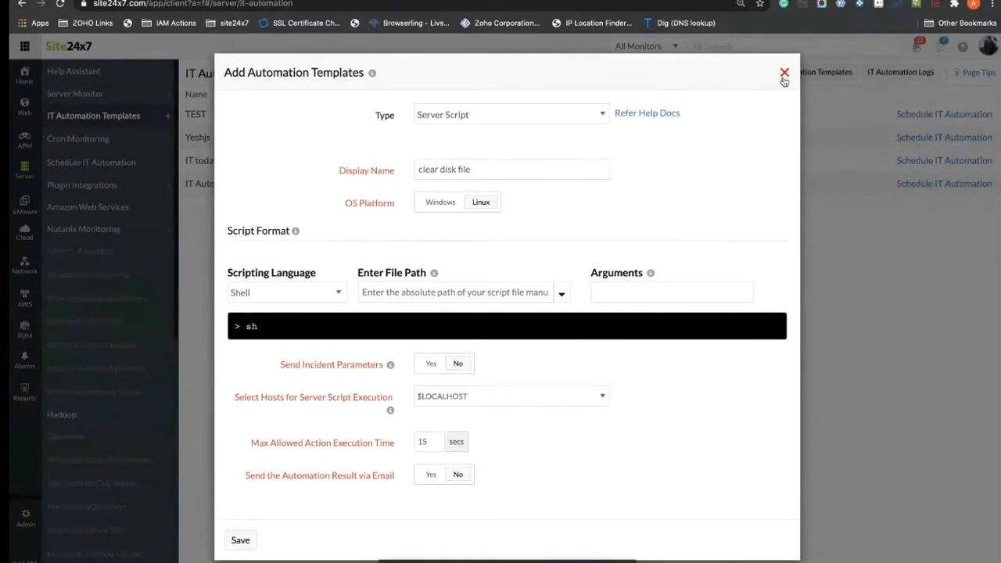
Step: Add host DESKTOP-K4BGCH7, attempt saving, discard the draft, and open the existing template
left_click(486, 405)
scroll(483, 493, "down", 1)
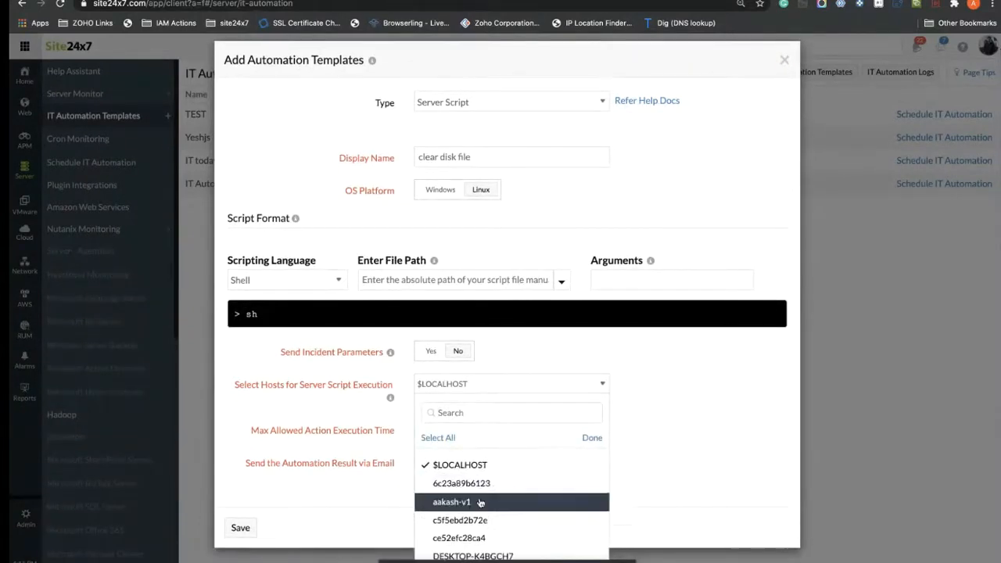
left_click(639, 504)
left_click(481, 403)
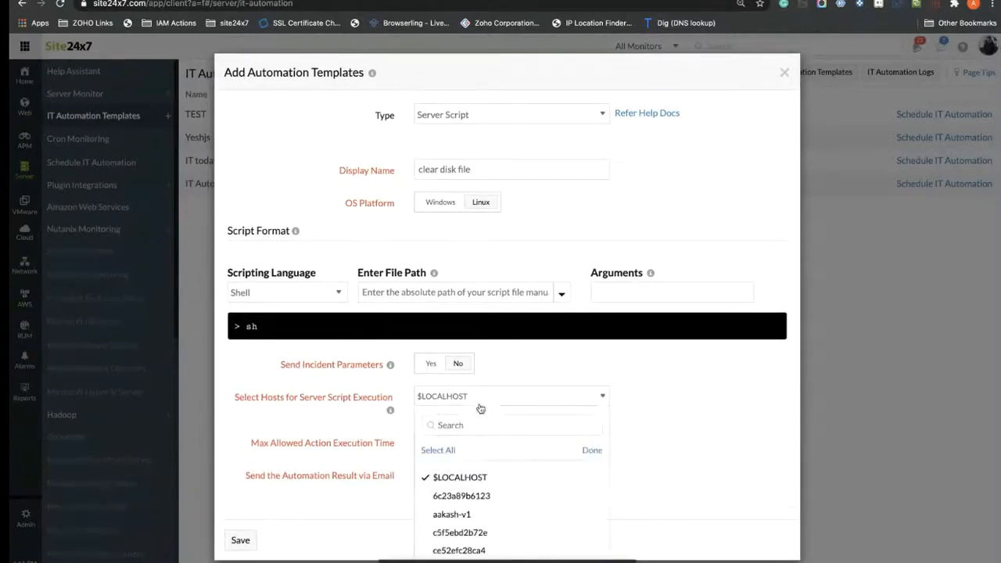
scroll(480, 548, "down", 1)
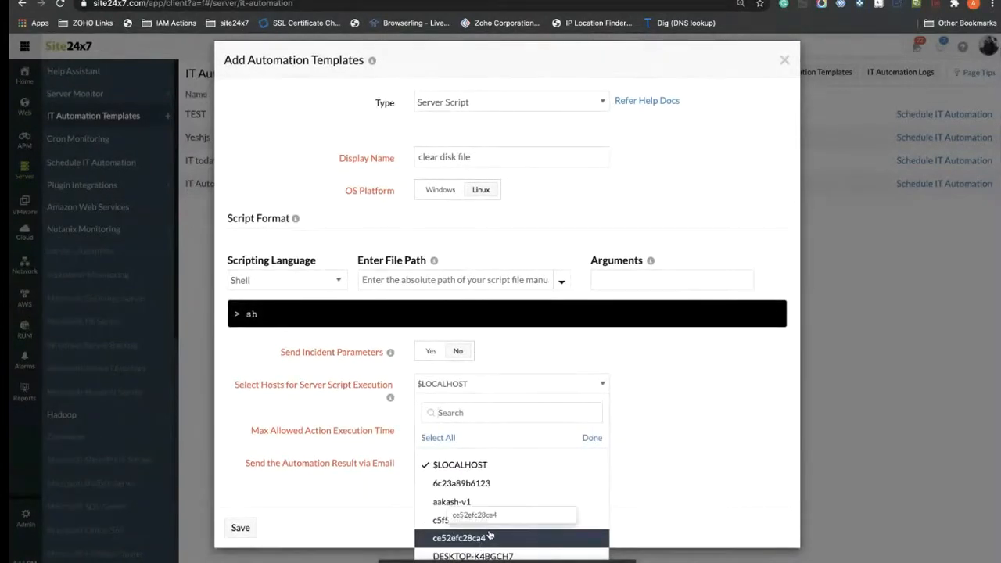
left_click(489, 555)
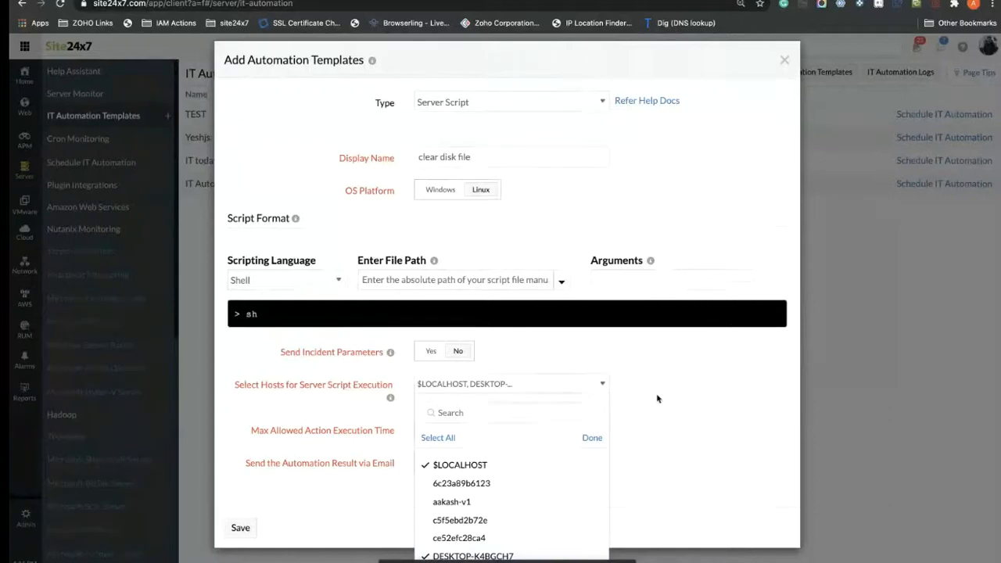
left_click(630, 412)
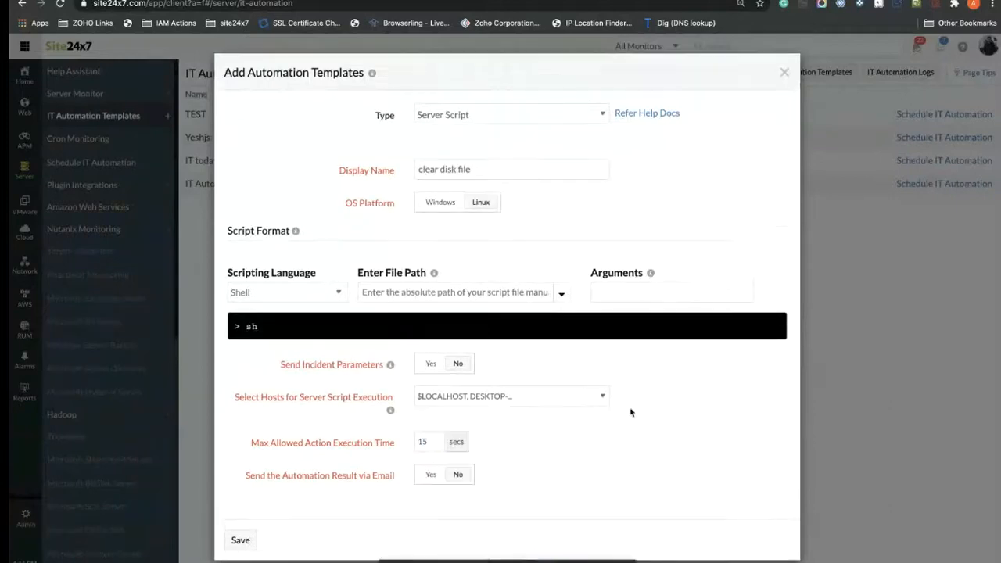
left_click(240, 539)
left_click(785, 74)
left_click(371, 186)
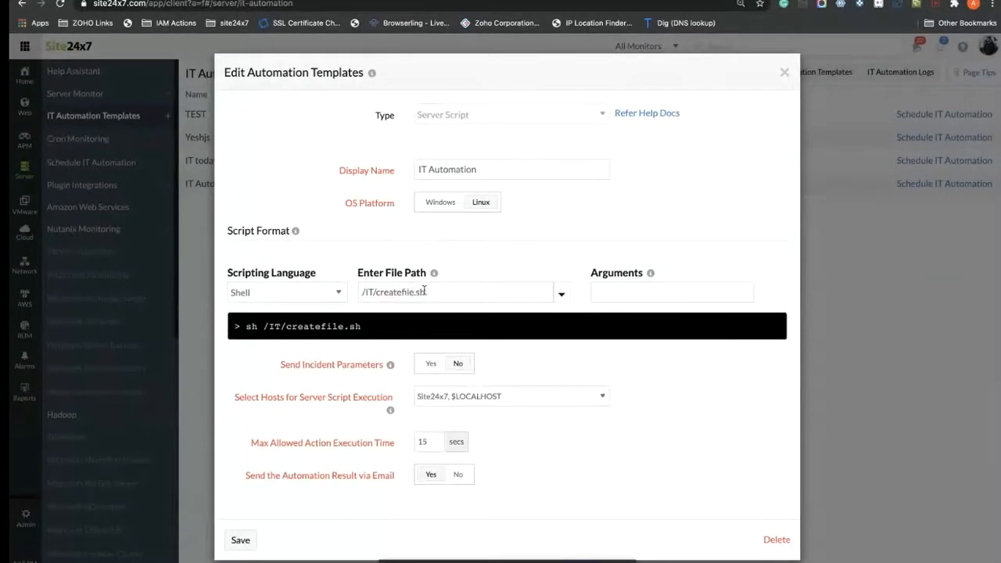
Step: Inspect the template's /IT/createfile.sh file path and close it unchanged
left_click_drag(435, 293, 401, 292)
left_click(527, 217)
triple_click(433, 293)
left_click(440, 299)
left_click(783, 72)
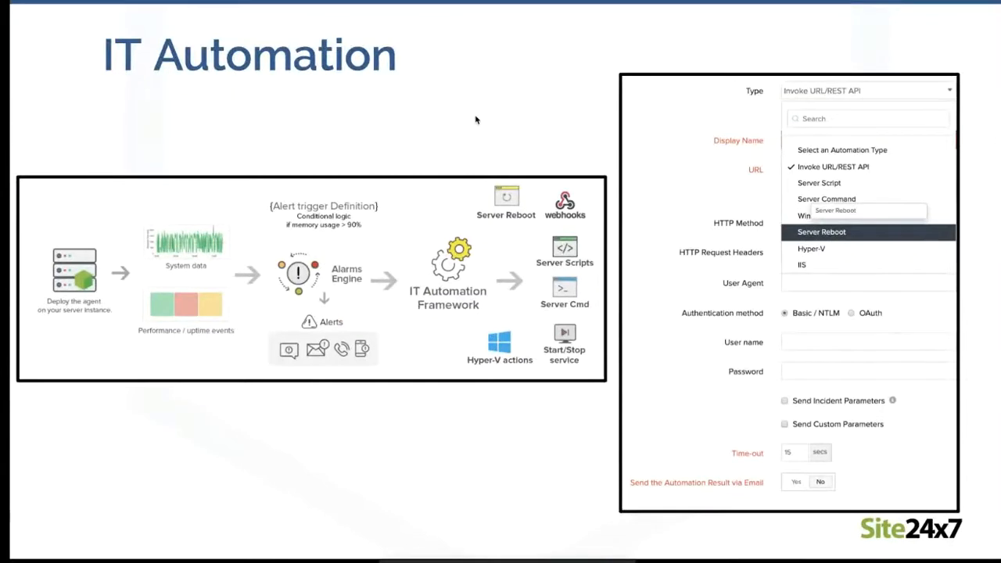
Step: Advance the presentation to the Operations section slides
key("Right")
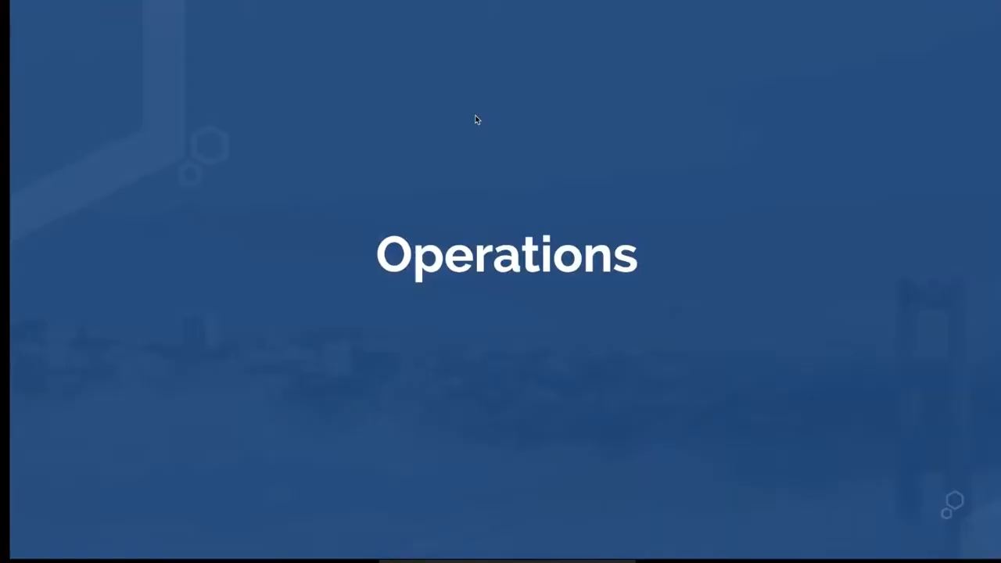
key("Right")
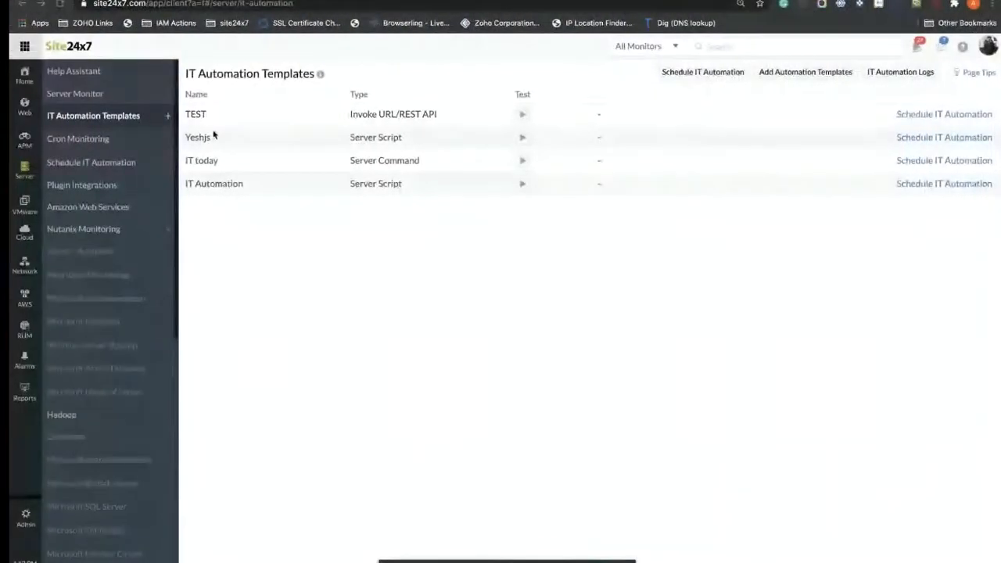
Step: Create a weekly scheduled maintenance named 'Weekly foe Europe infra'
left_click(25, 517)
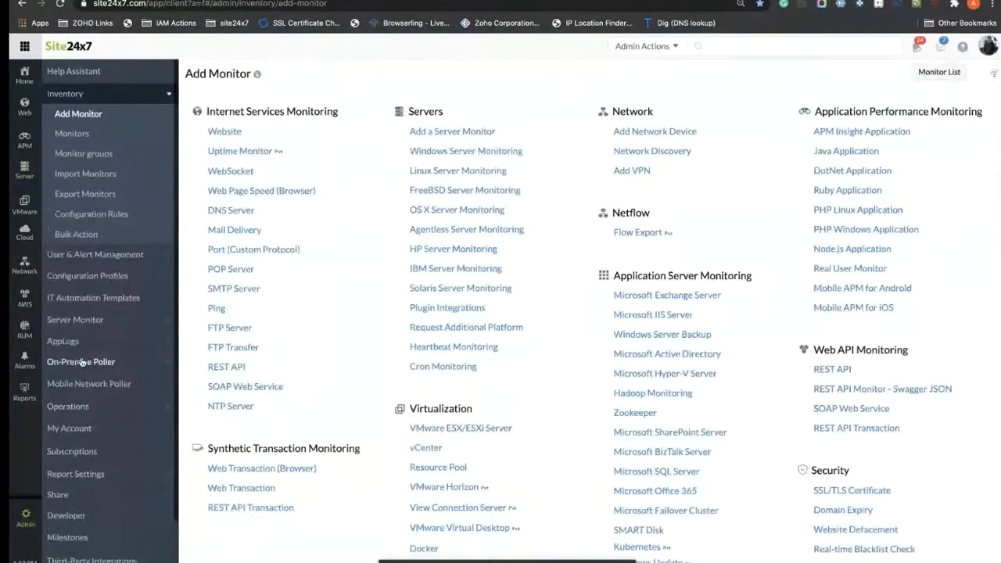
left_click(68, 406)
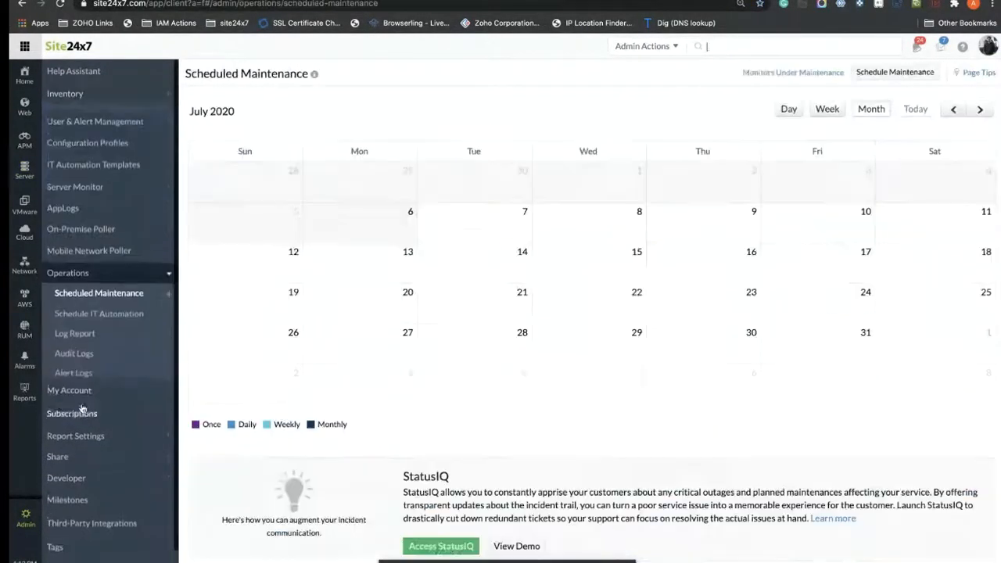
left_click(168, 287)
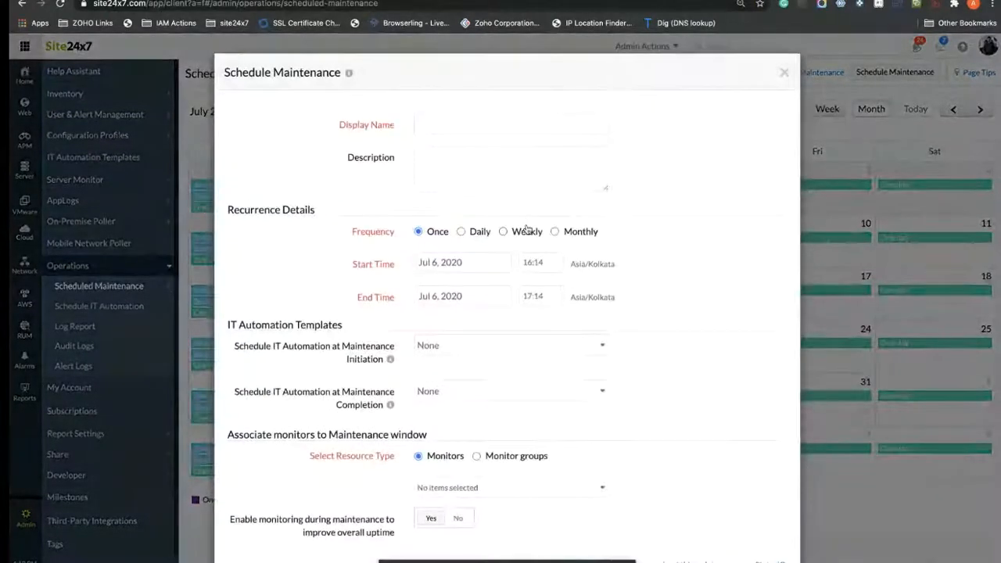
left_click(505, 232)
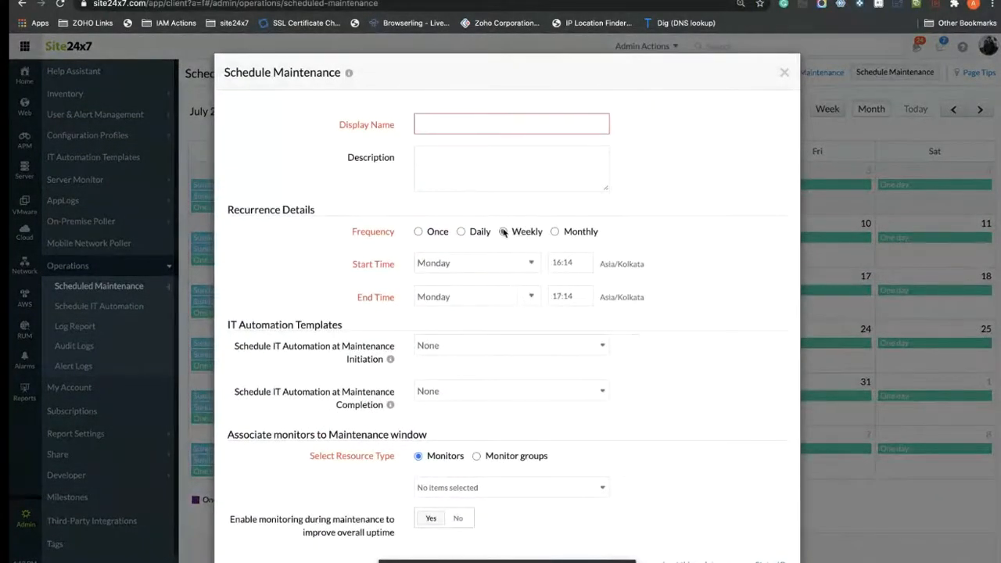
left_click(452, 123)
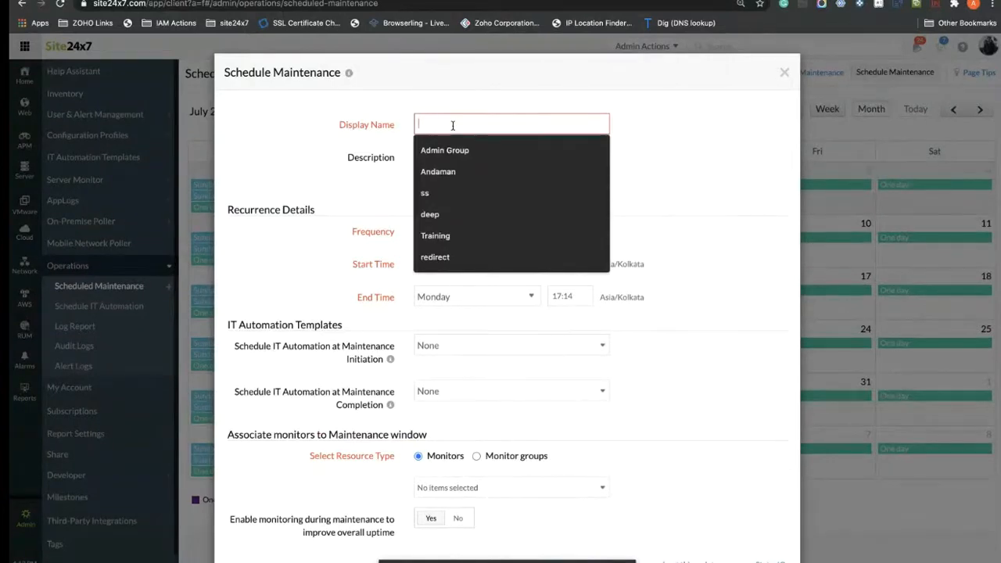
type("Weekly")
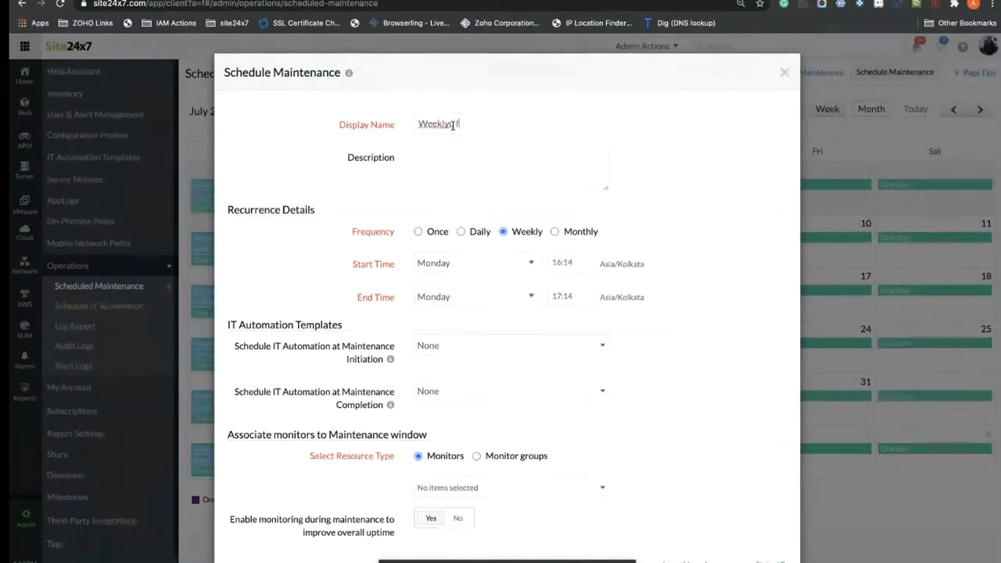
type(" for")
type("r")
type(" Eu")
type("rope in")
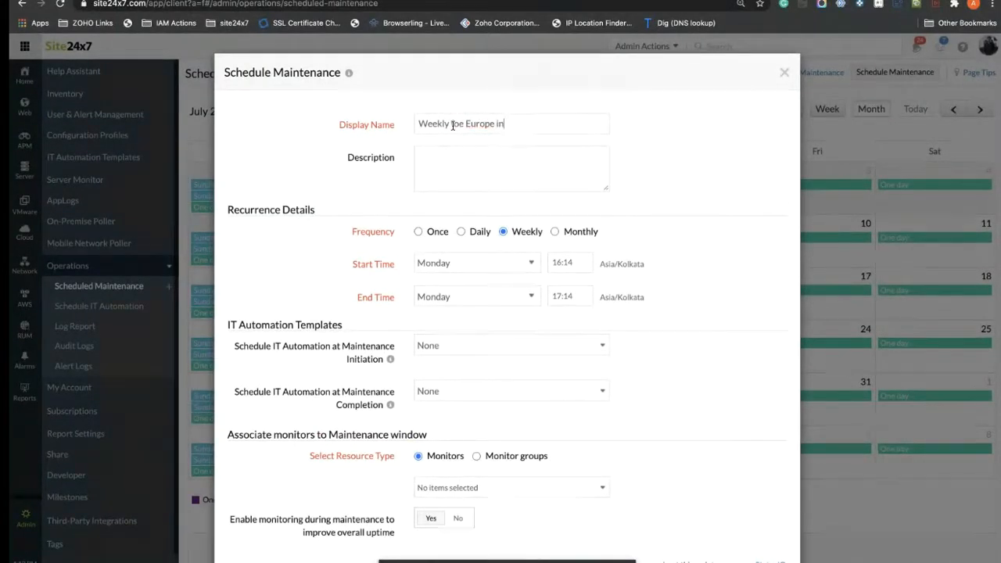
type("fra")
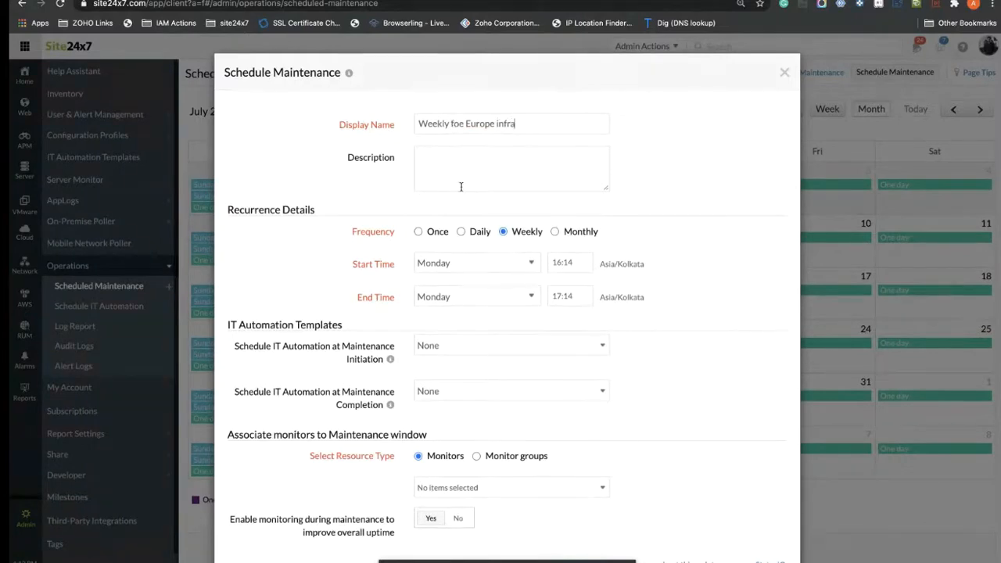
Step: Set the window to run from Sunday 16:14 to Sunday 17:14
left_click(538, 268)
left_click(467, 255)
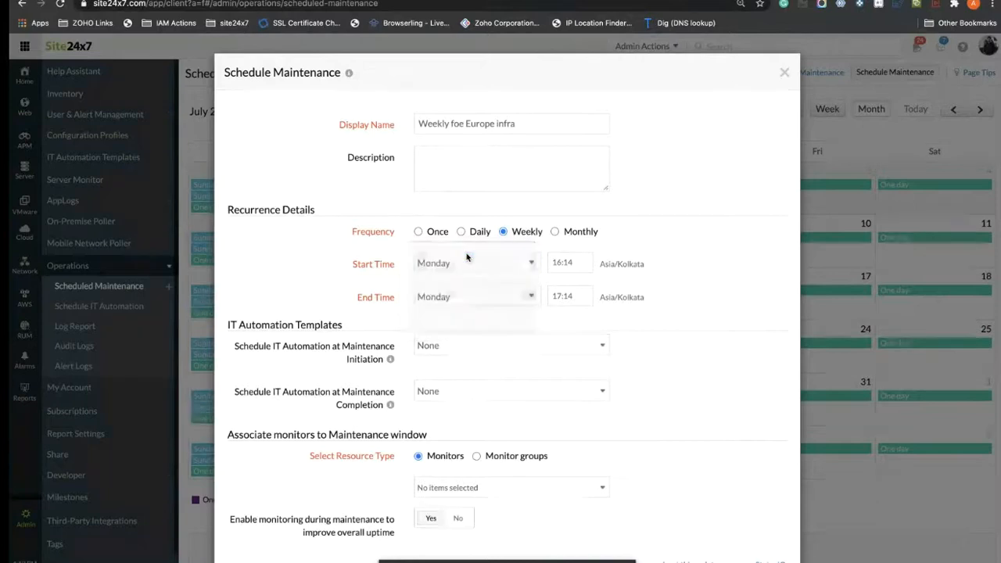
left_click(489, 268)
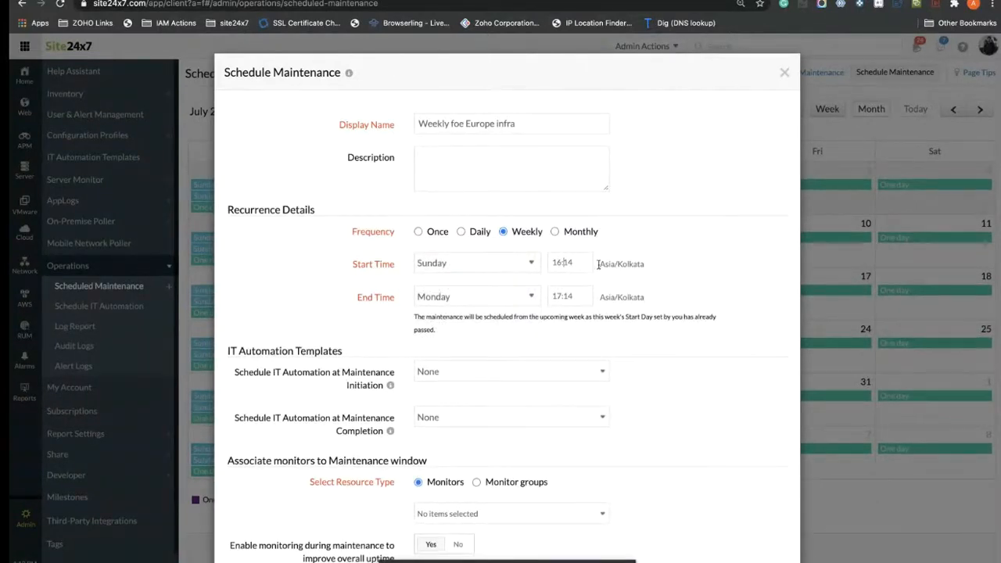
left_click(575, 296)
left_click(521, 303)
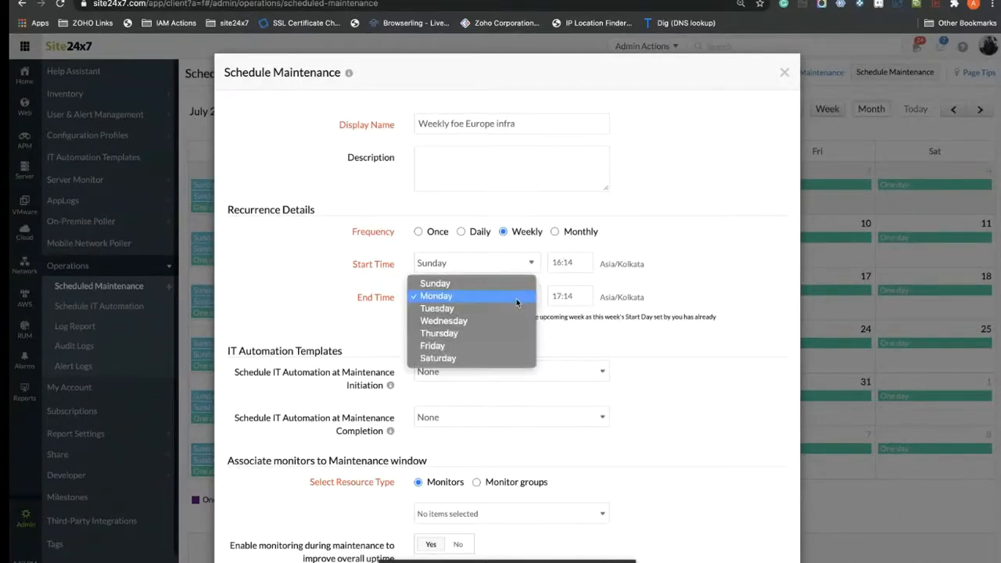
left_click(487, 286)
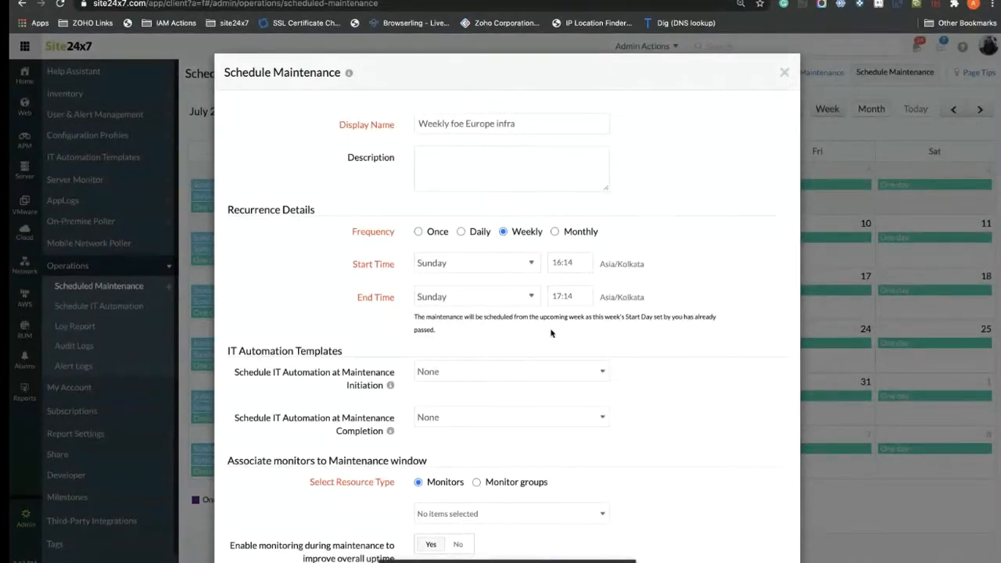
scroll(551, 334, "down", 1)
scroll(458, 282, "down", 1)
left_click(447, 302)
left_click(369, 373)
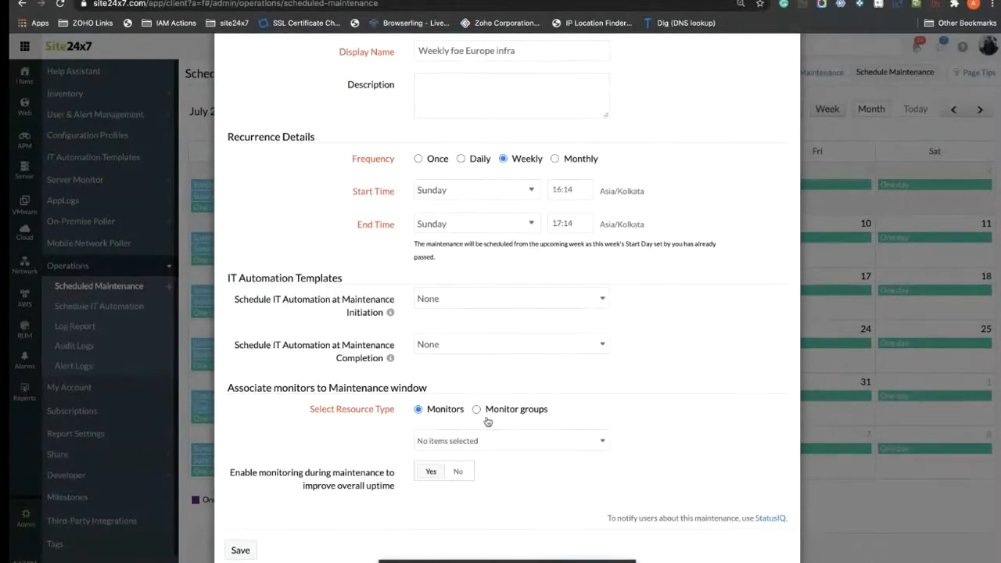
Step: Select all monitors for the window, then clear the selection again
left_click(536, 440)
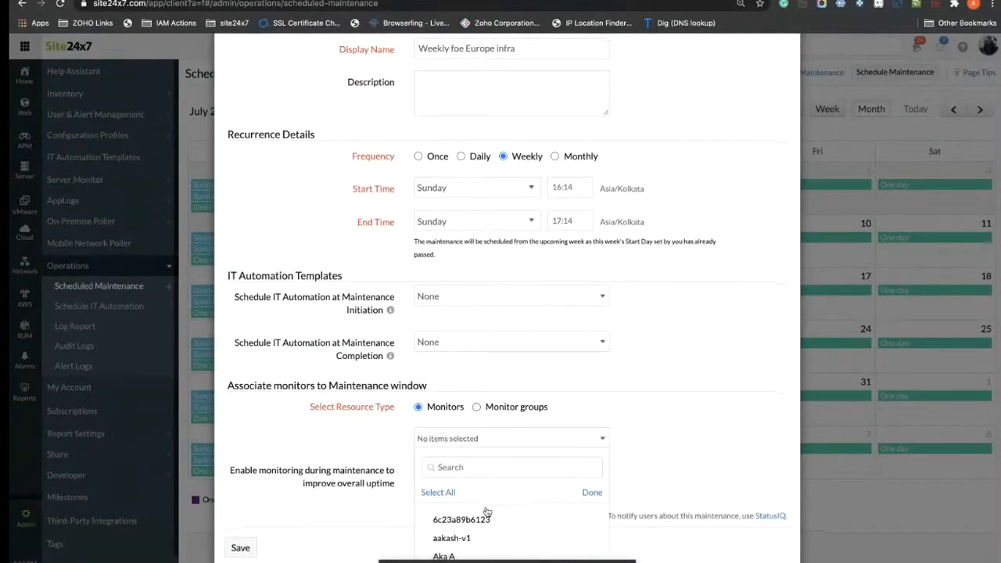
scroll(484, 493, "down", 1)
scroll(487, 465, "down", 2)
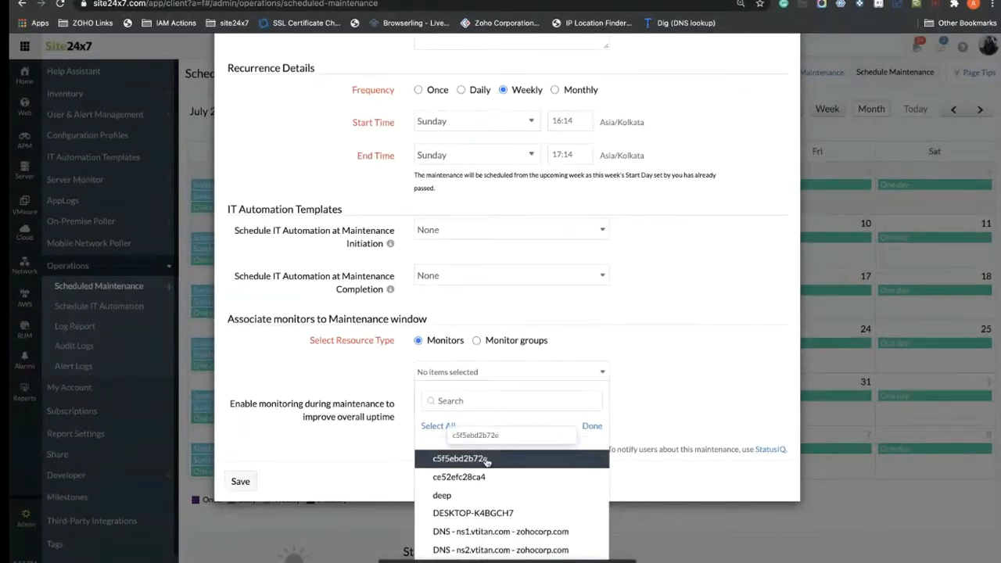
scroll(487, 462, "down", 2)
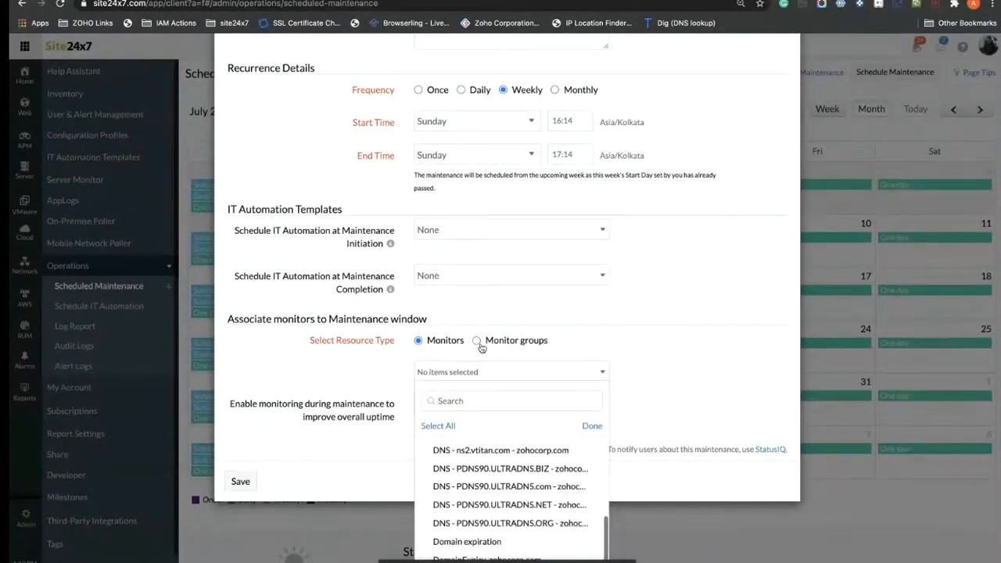
left_click(438, 426)
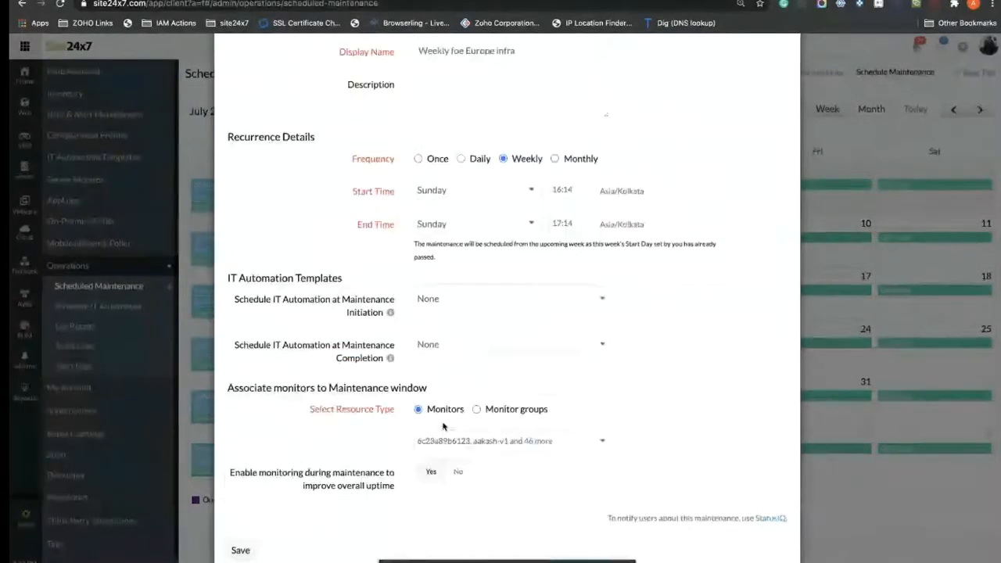
left_click(422, 377)
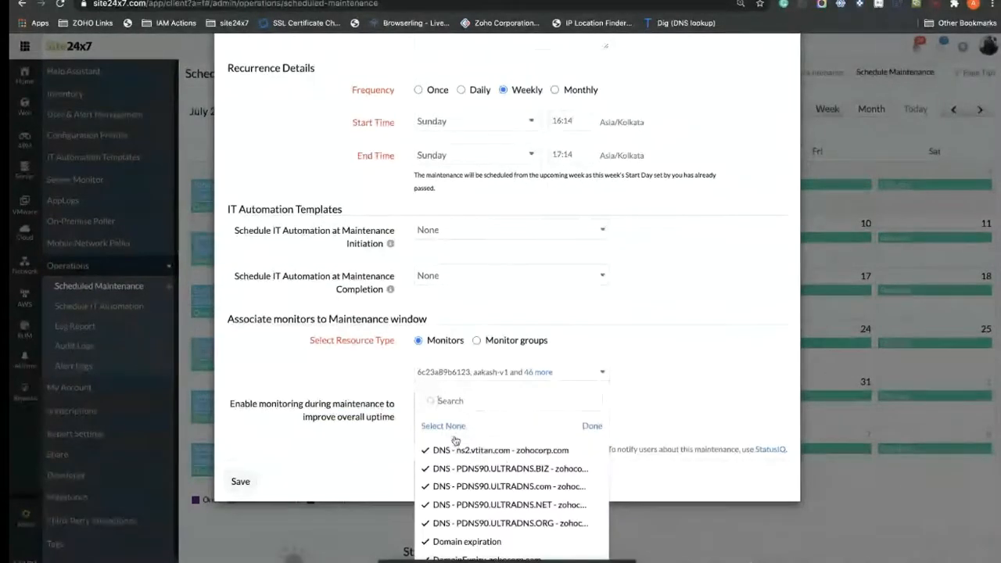
left_click(442, 425)
Step: Choose monitors getswift.com.au, HomePage-zohocorp.com, HP Switch and mysql.py-638d8d73b0ed
left_click(447, 441)
scroll(469, 501, "down", 3)
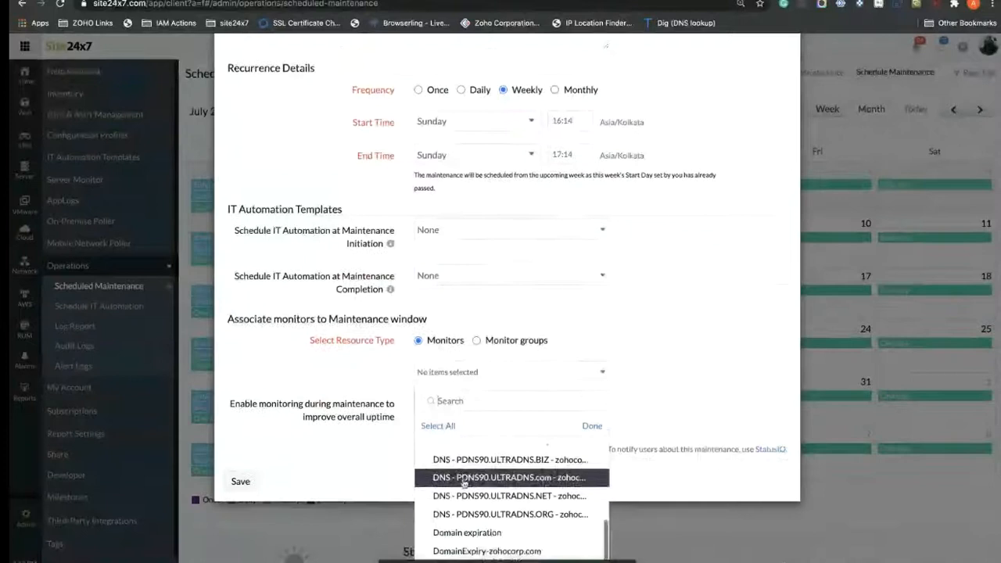
left_click(464, 480)
left_click(469, 497)
left_click(461, 516)
scroll(470, 516, "down", 1)
left_click(477, 495)
left_click(591, 428)
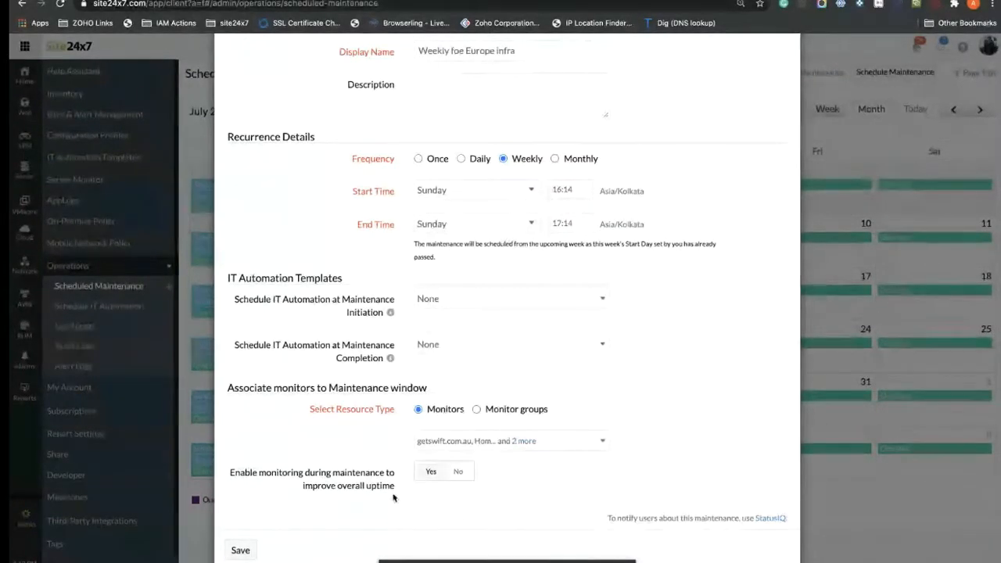
Step: Review the monitoring-during-maintenance note and save the maintenance window
left_click_drag(387, 489, 239, 481)
left_click(669, 414)
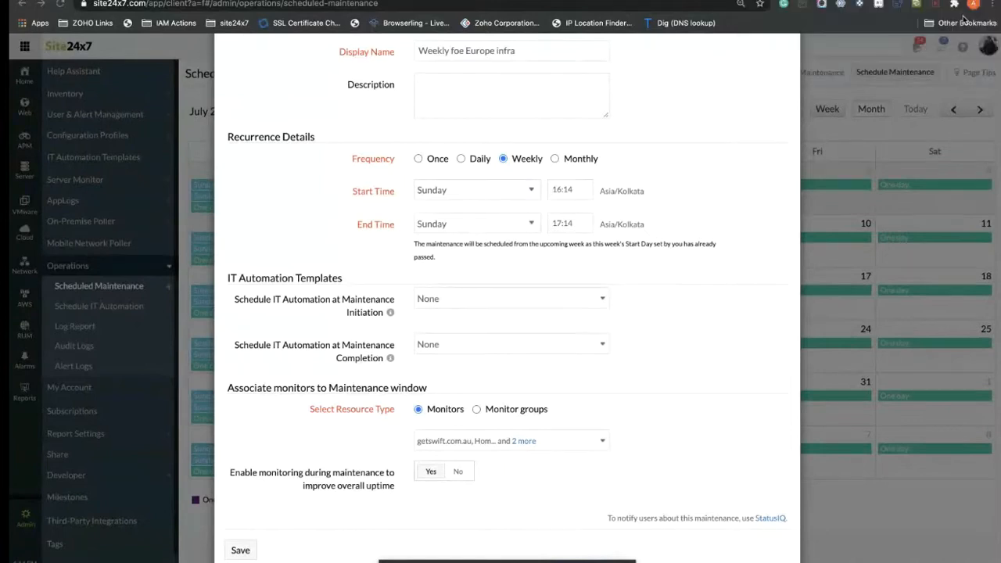
left_click(241, 551)
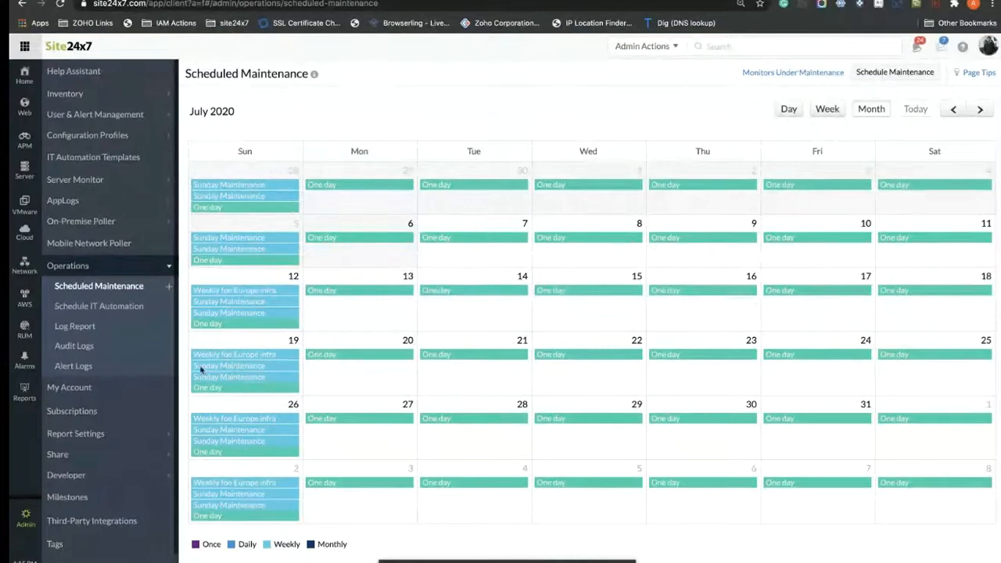
Step: Open the Log Report page under Operations
left_click(81, 329)
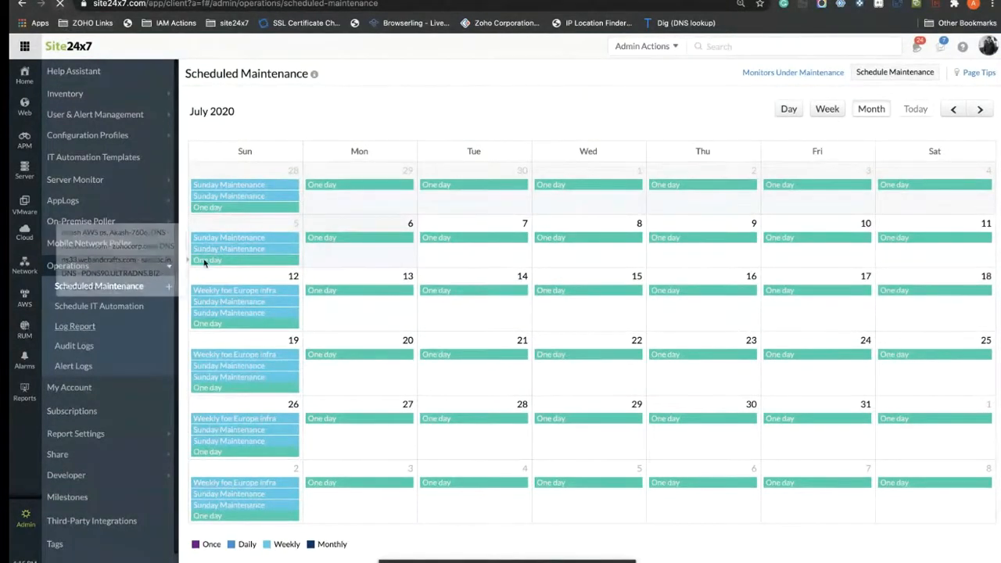
left_click(89, 328)
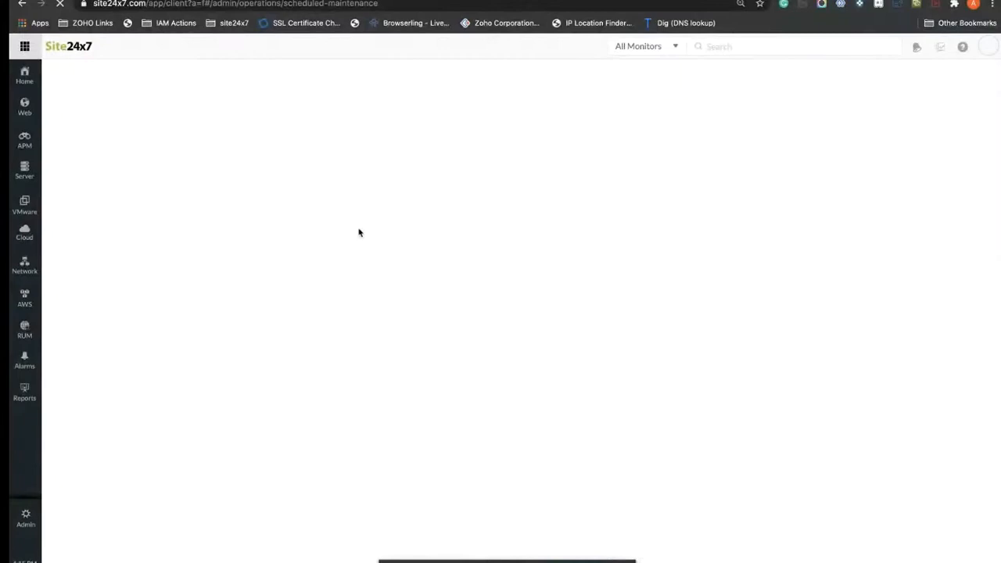
left_click(78, 328)
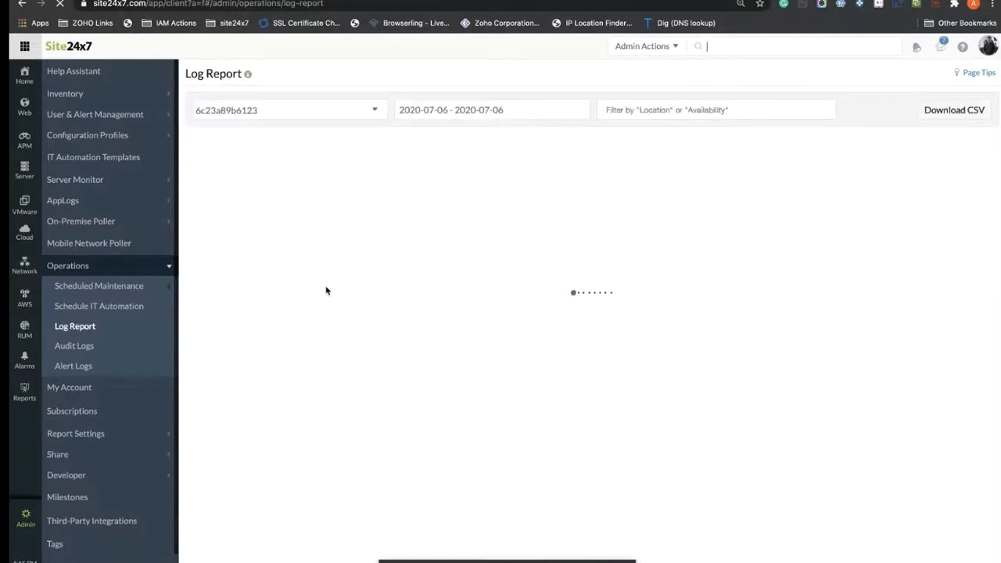
Step: Switch the log report to the Vtitan Transaction monitor
scroll(462, 284, "down", 3)
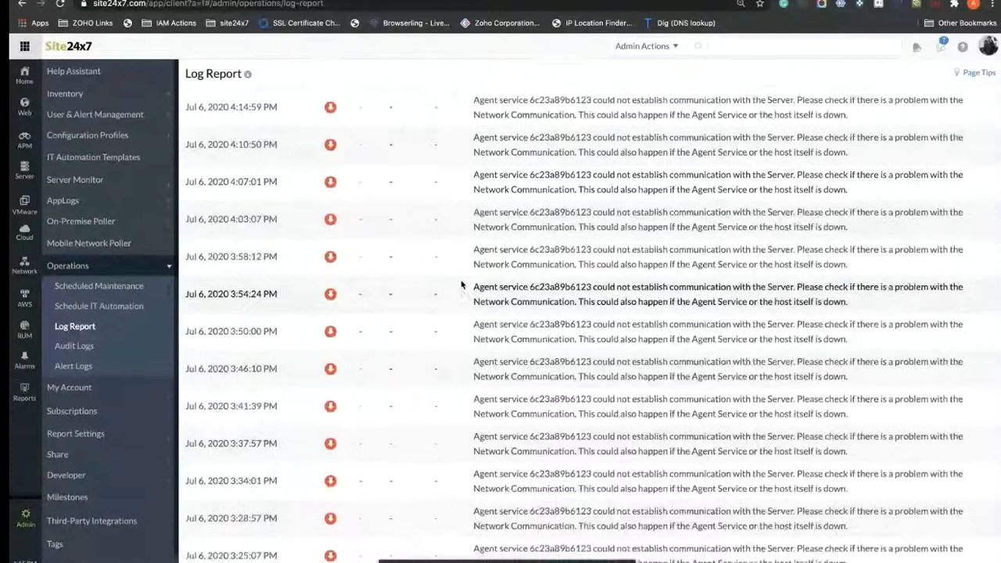
scroll(485, 235, "up", 3)
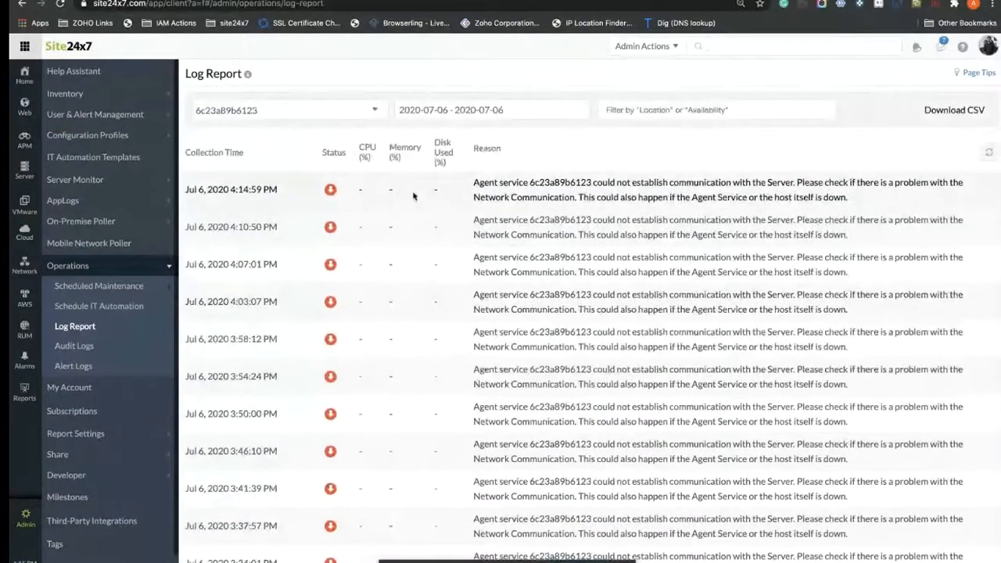
left_click(260, 109)
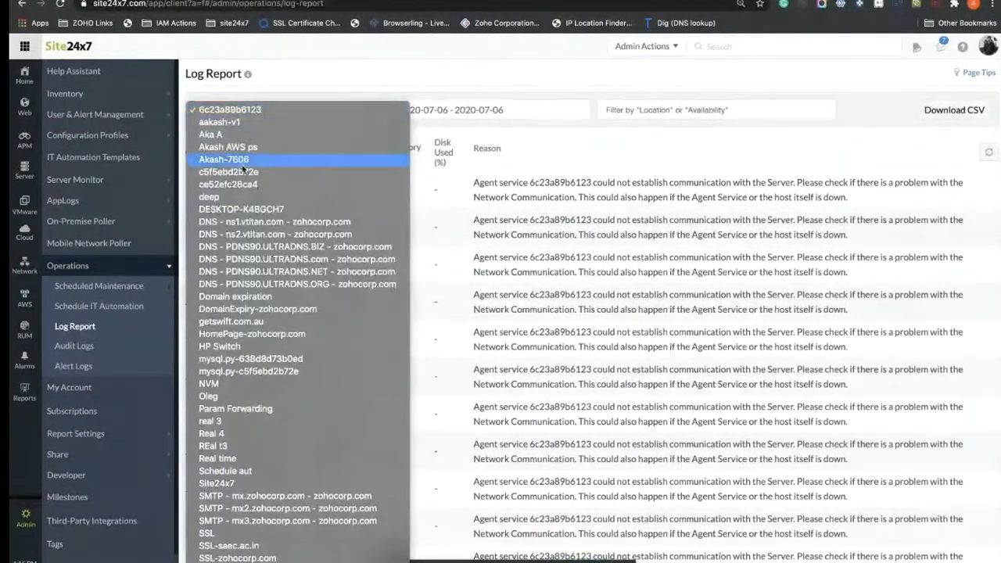
scroll(255, 230, "down", 5)
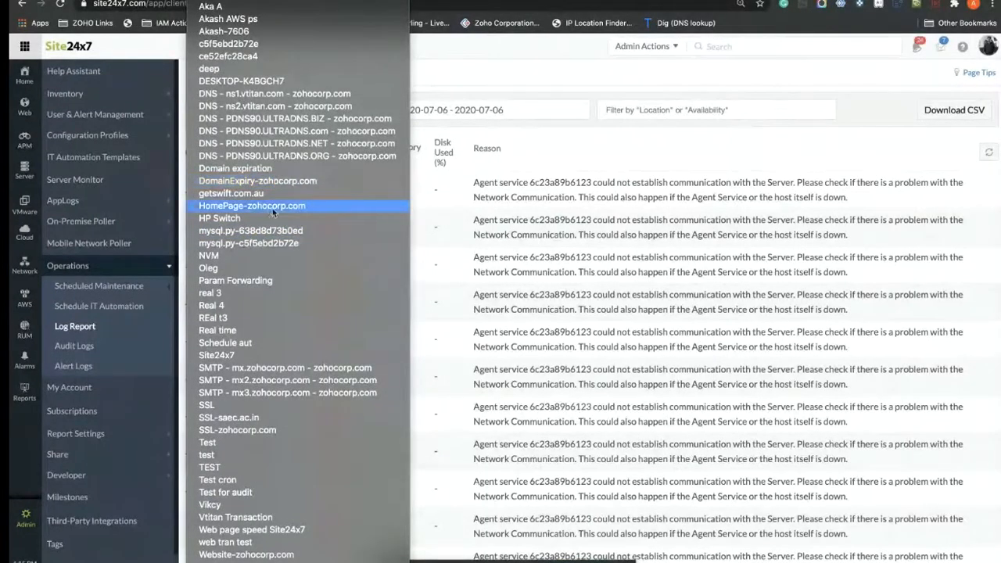
scroll(256, 273, "down", 4)
scroll(256, 272, "up", 4)
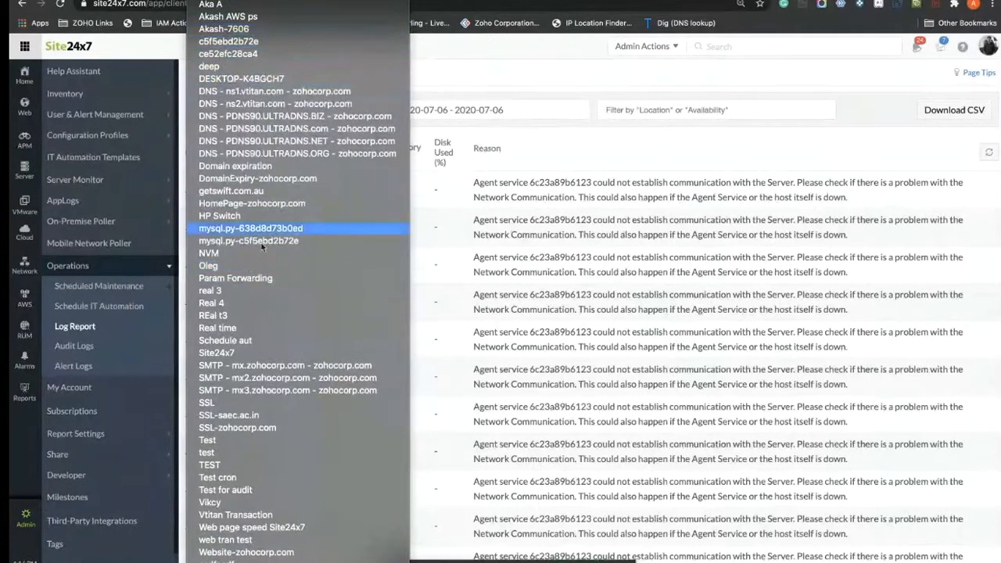
scroll(259, 227, "down", 5)
scroll(266, 362, "down", 1)
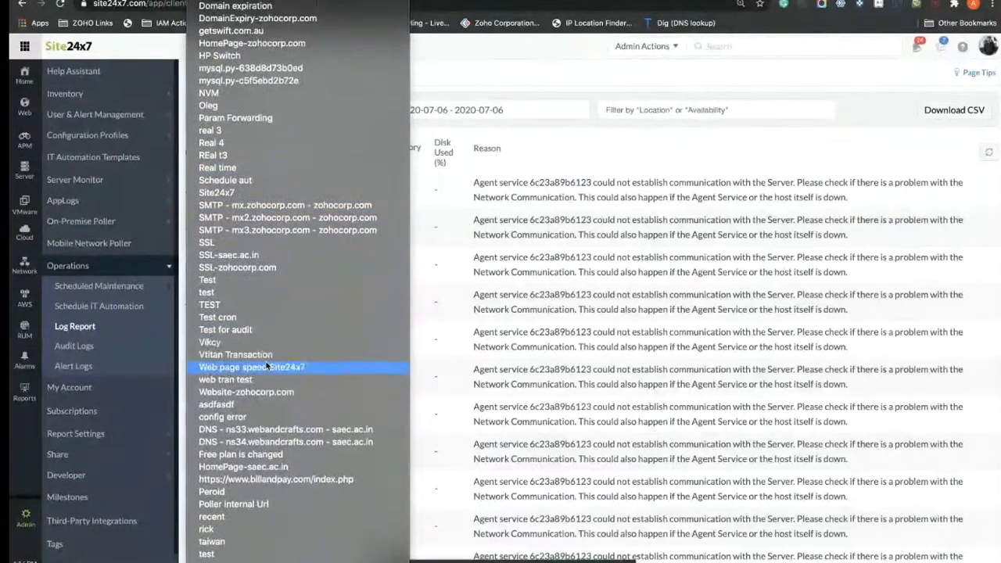
left_click(266, 359)
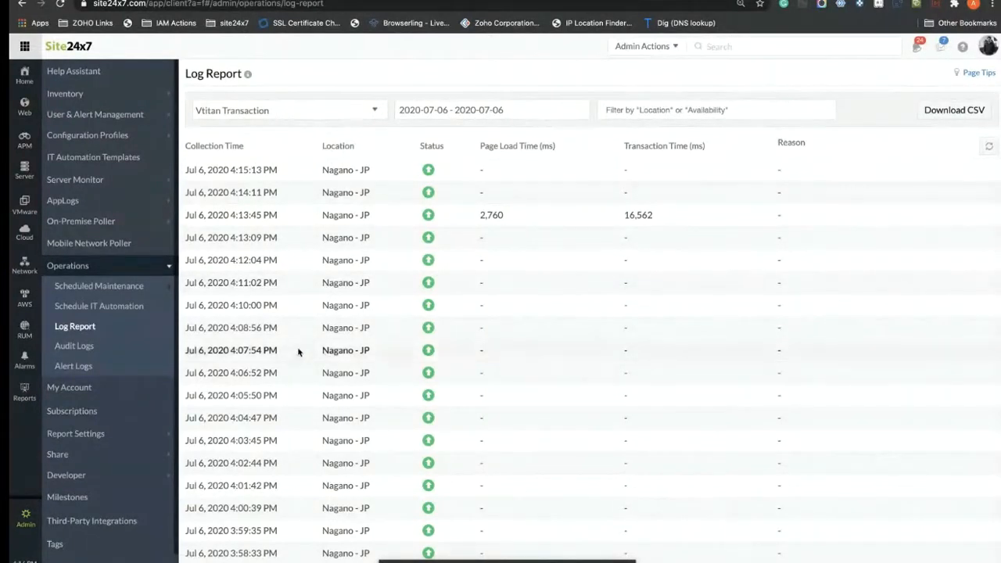
Step: Move on to the Audit Logs page
scroll(298, 352, "down", 5)
scroll(298, 352, "up", 5)
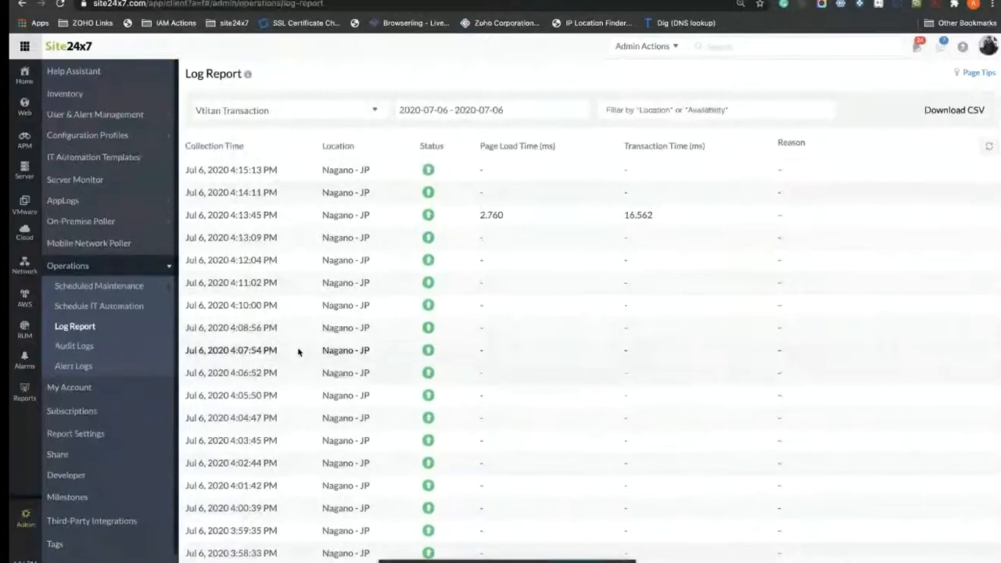
left_click(75, 345)
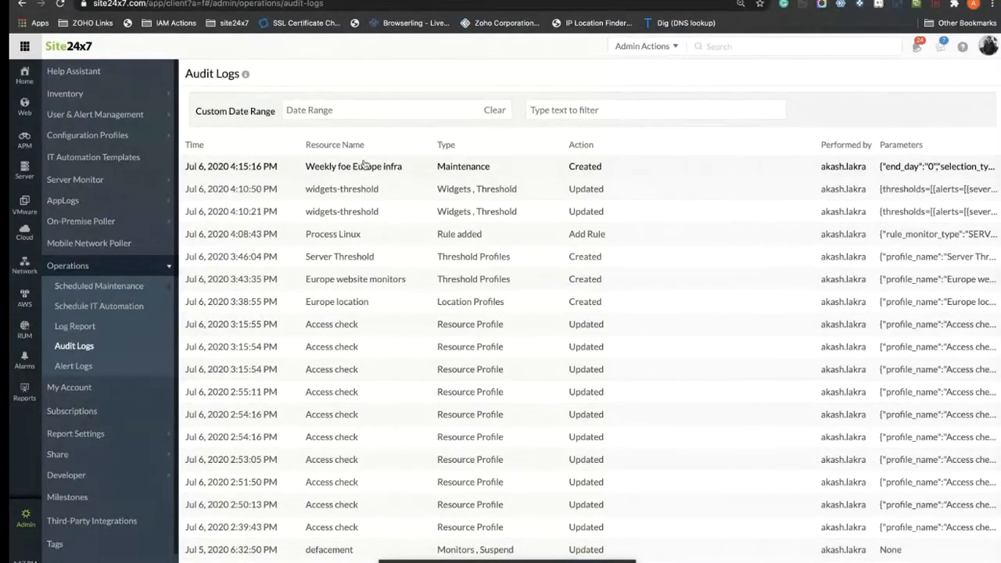
Step: Review the audit log entries, then go to Alert Logs
scroll(575, 326, "down", 1)
scroll(581, 326, "up", 1)
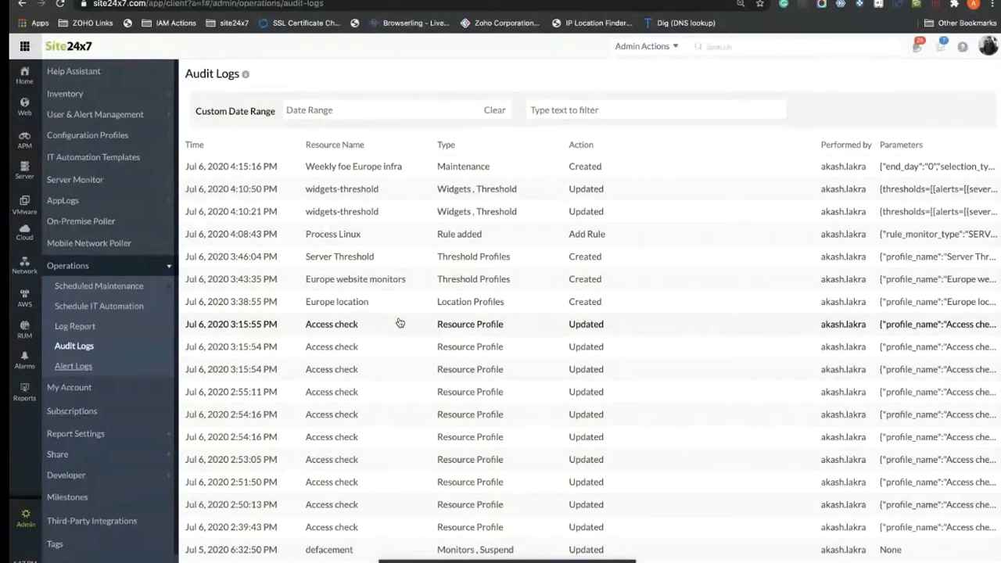
left_click(73, 368)
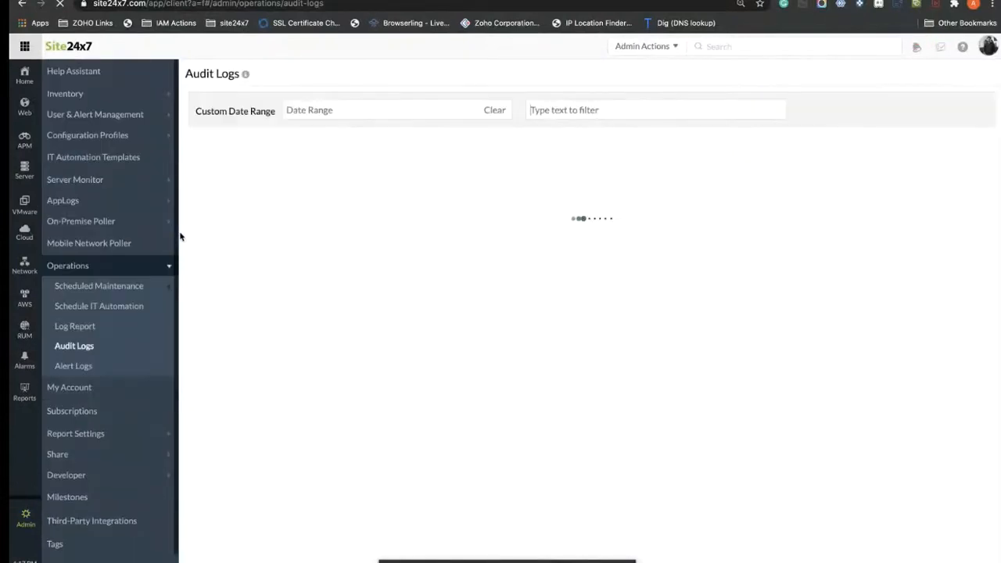
Step: Open Alert Logs and scroll through the Jul 6, 2020 alerts sent via AlarmsOne, Email and Slack
left_click(79, 367)
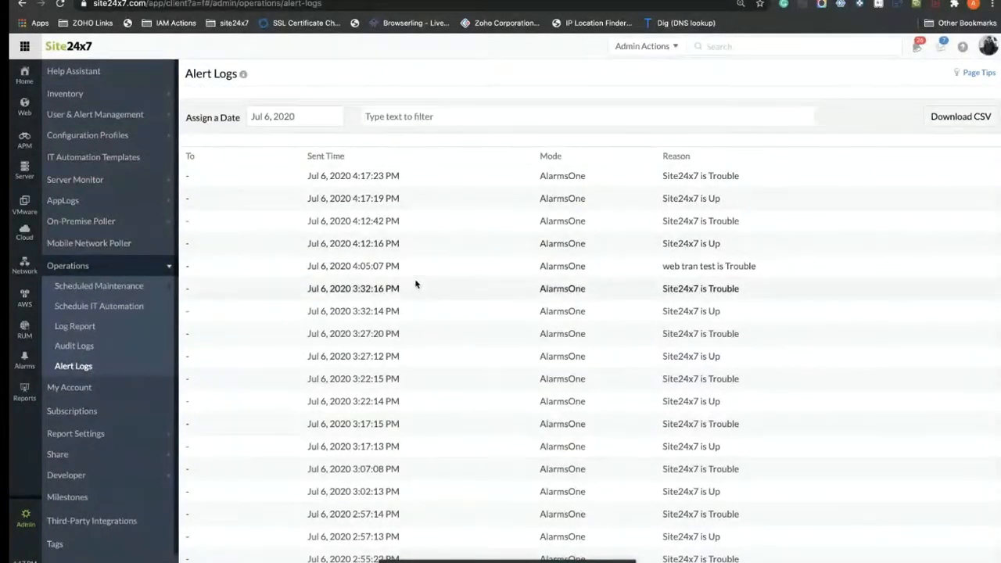
scroll(405, 268, "down", 3)
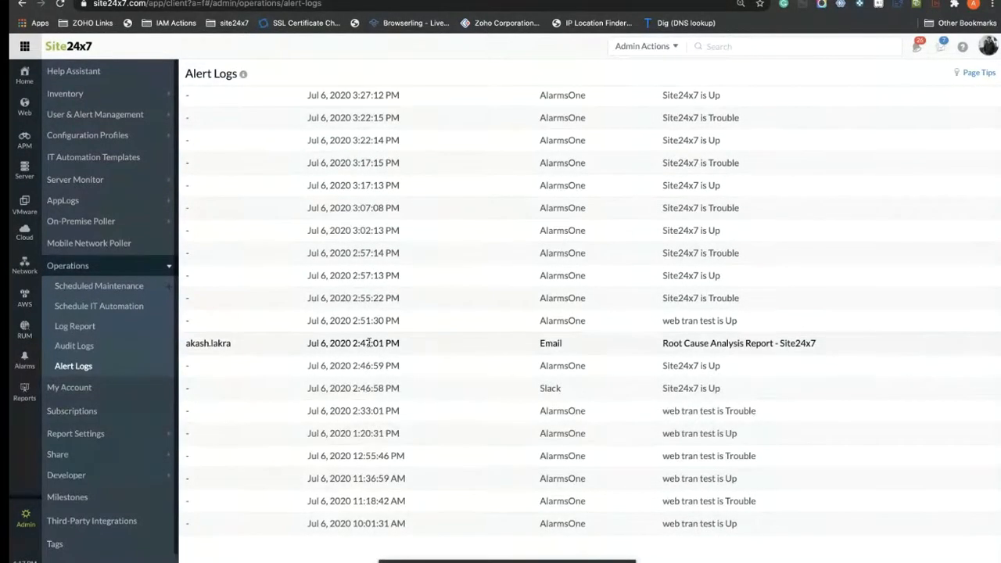
scroll(369, 343, "up", 3)
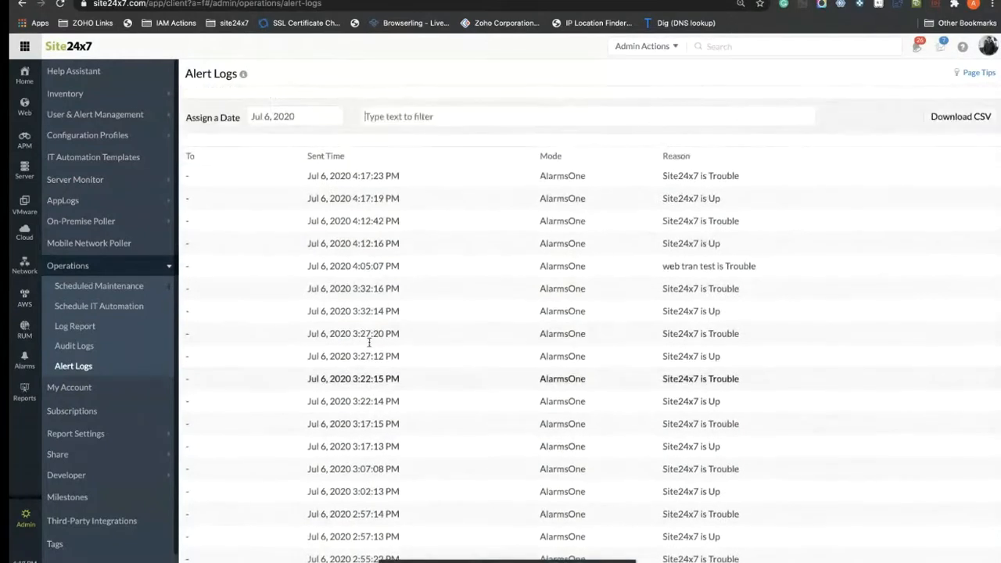
scroll(369, 345, "down", 3)
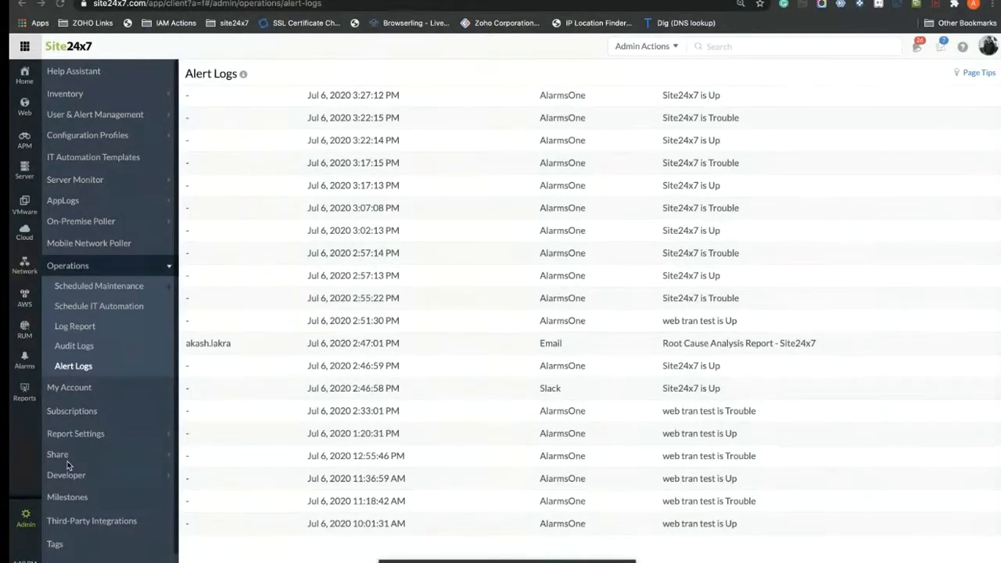
Step: From Admin > Report Settings > Scheduled Reports, start a new report and type display name 'Client ZOHO'
left_click(22, 527)
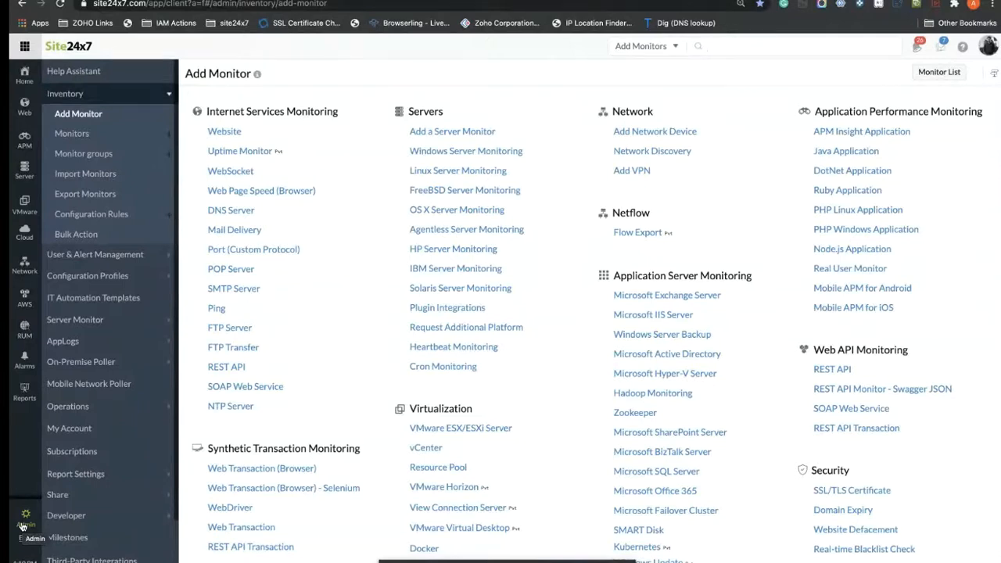
left_click(85, 474)
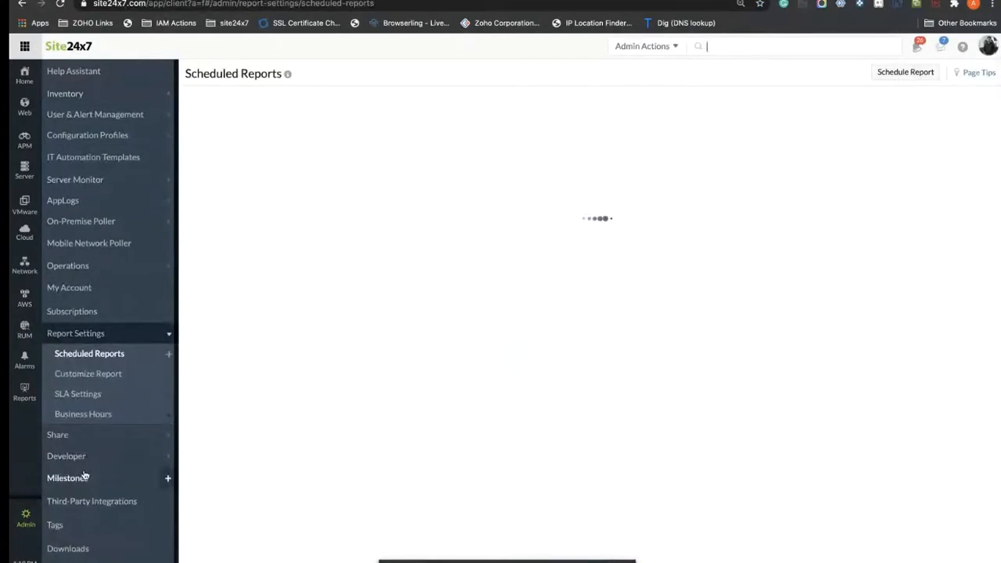
left_click(108, 372)
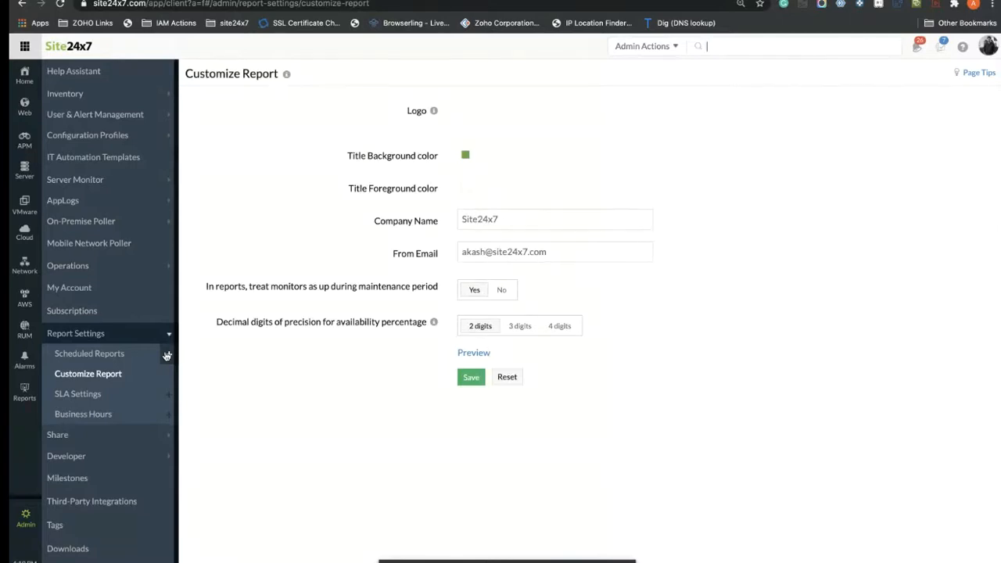
left_click(167, 356)
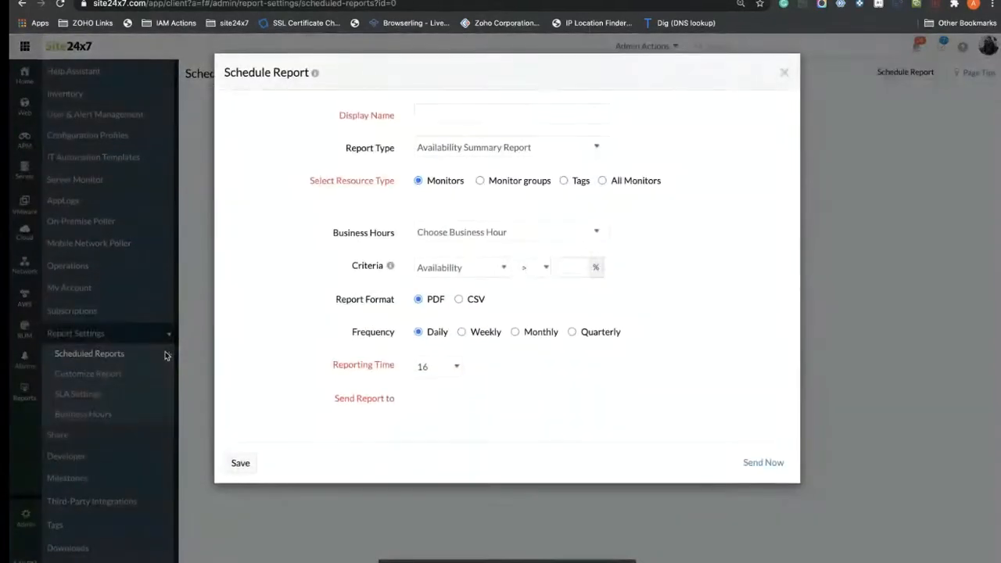
left_click(428, 118)
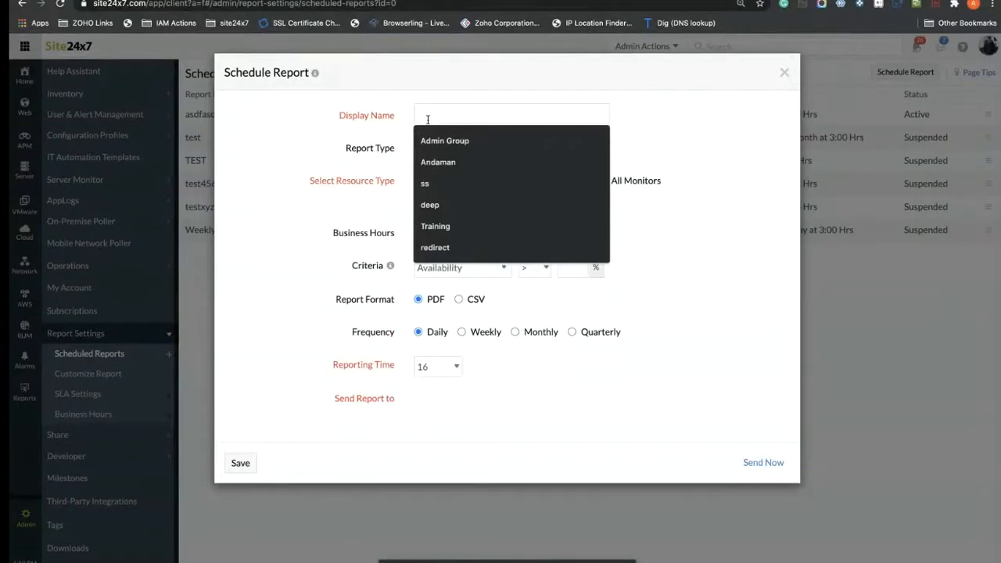
type("Client")
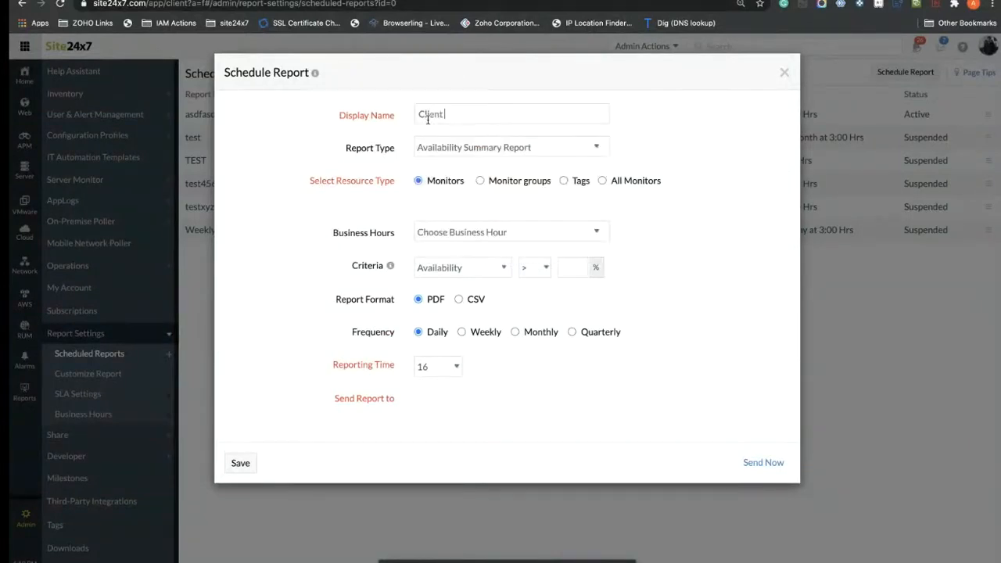
type(" ZOHO")
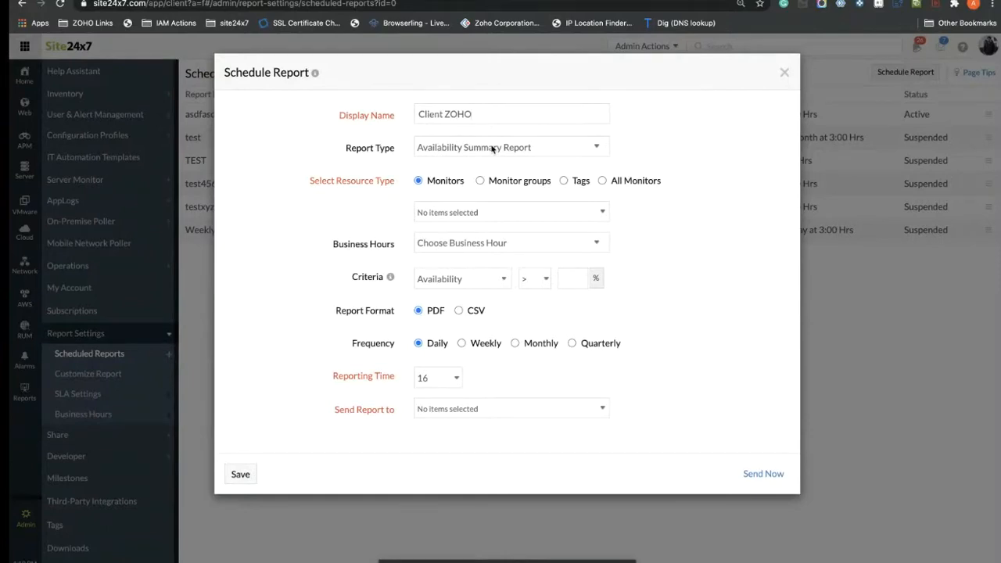
Step: Include the aakash-v1, asdfasdf and c5f5ebd2b72e monitors in the report
left_click(499, 214)
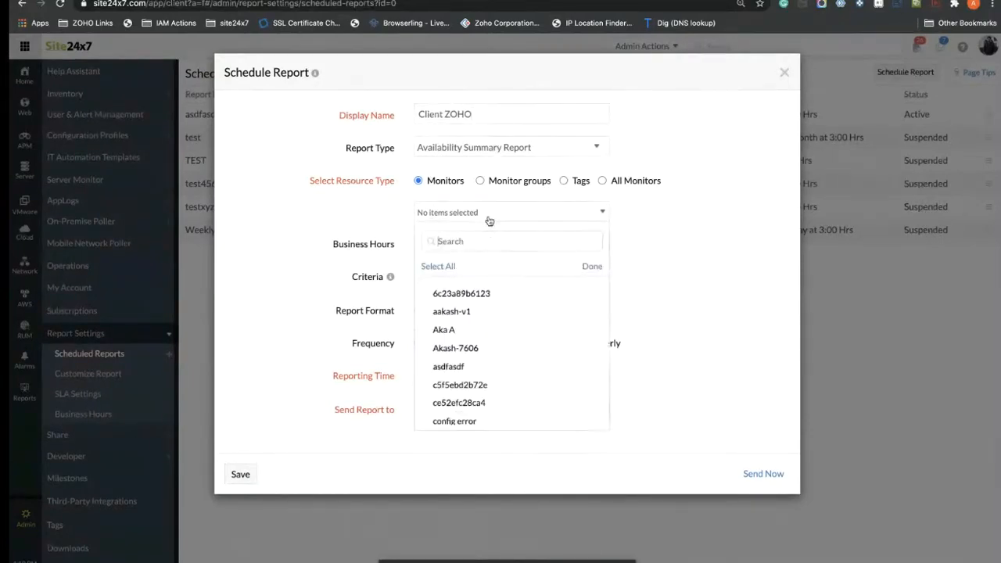
left_click(477, 312)
left_click(461, 366)
left_click(477, 385)
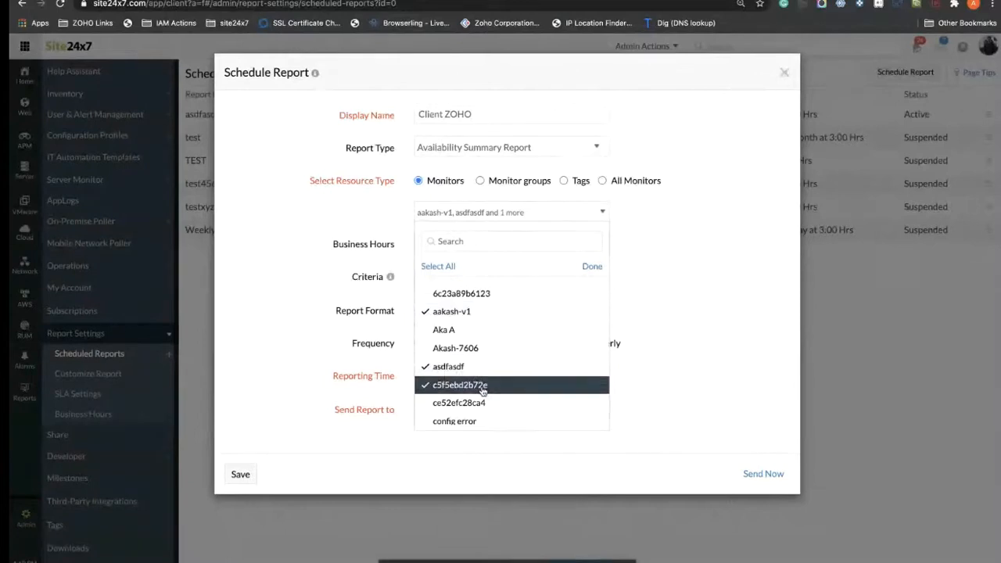
left_click(591, 267)
Step: Review the business hour and criteria options, keeping business hours unchanged and the greater-than comparison
left_click(509, 242)
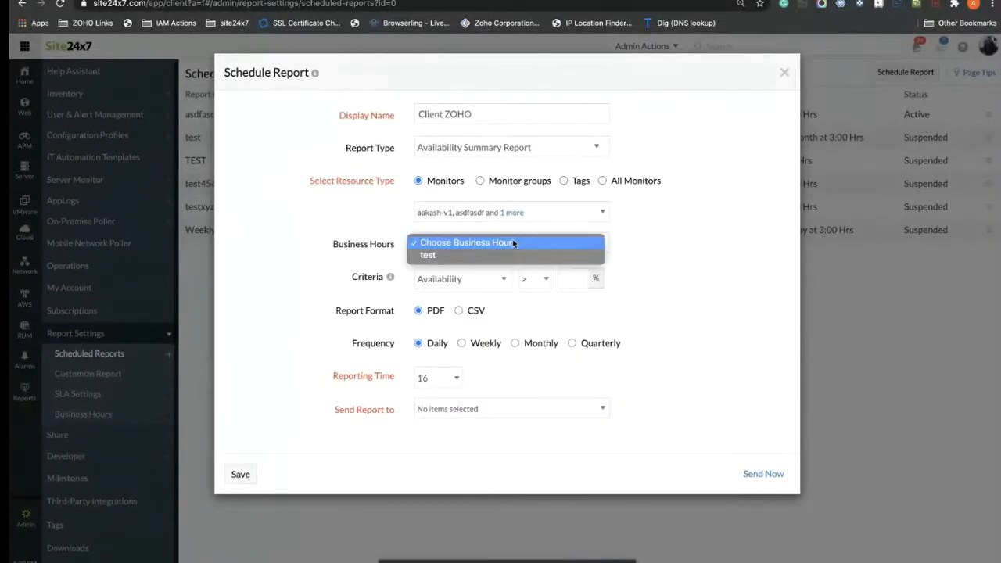
left_click(668, 252)
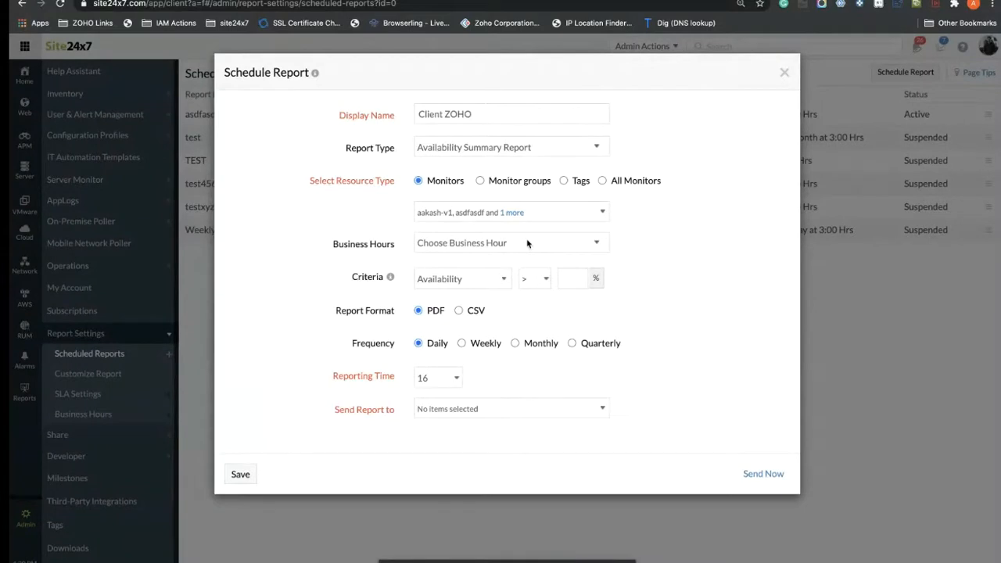
left_click(527, 243)
left_click(660, 226)
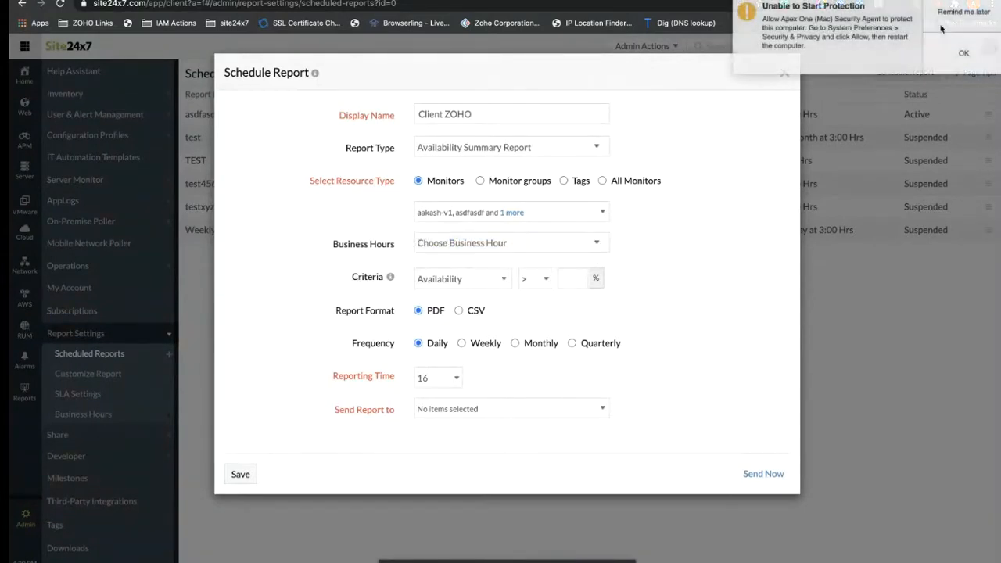
left_click(539, 285)
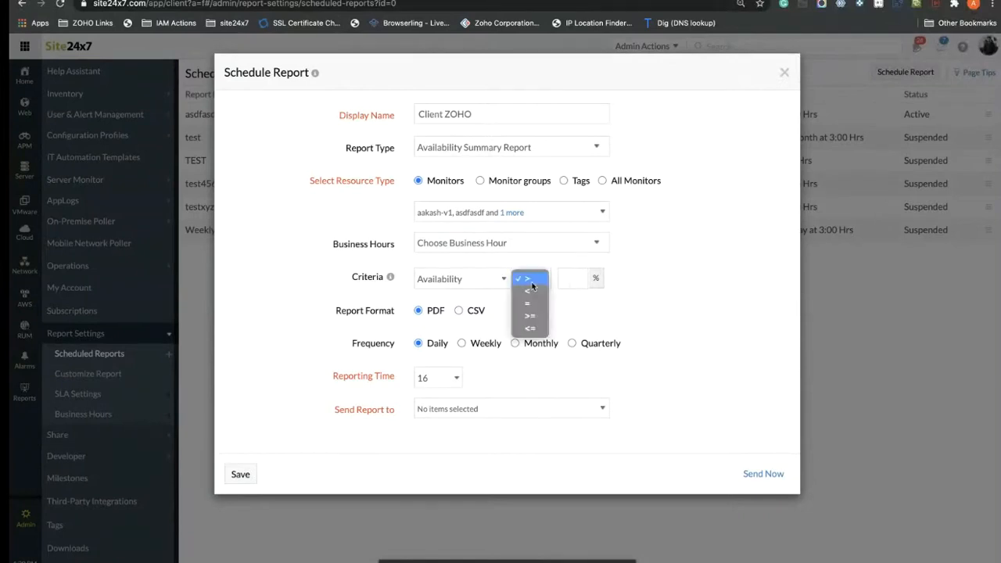
left_click(530, 281)
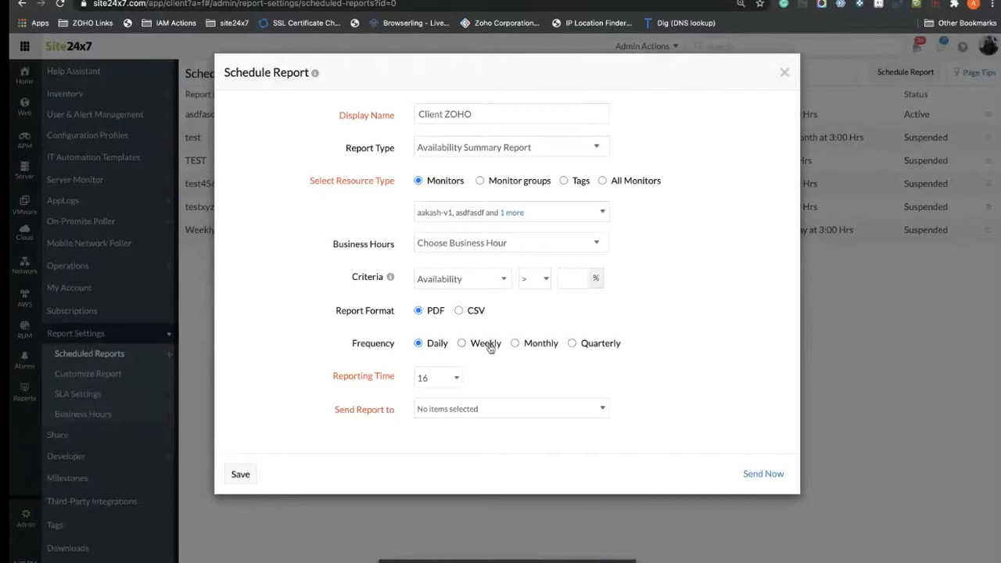
Step: Schedule the report to go out weekly on Monday at 16
left_click(463, 345)
left_click(455, 379)
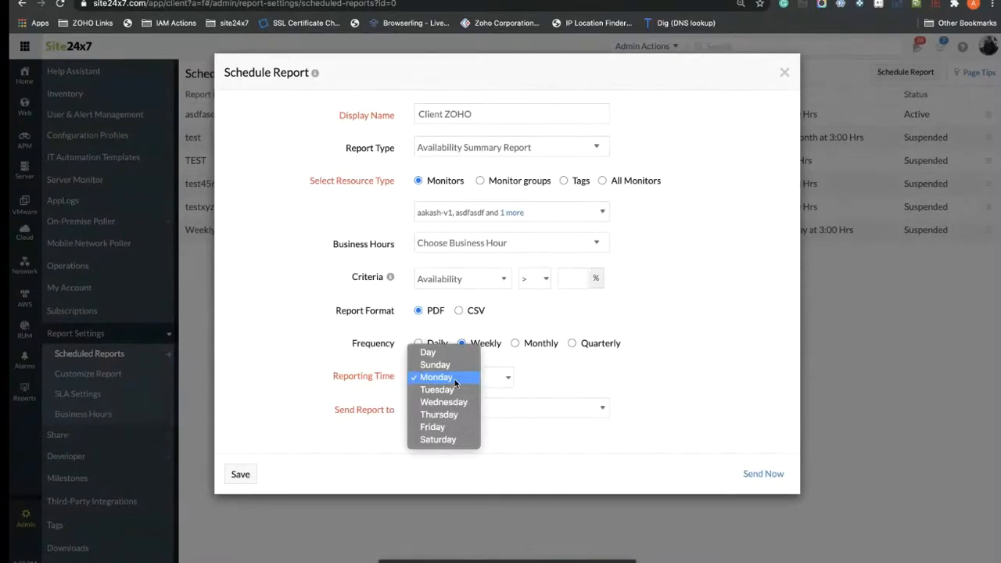
left_click(454, 379)
left_click(493, 385)
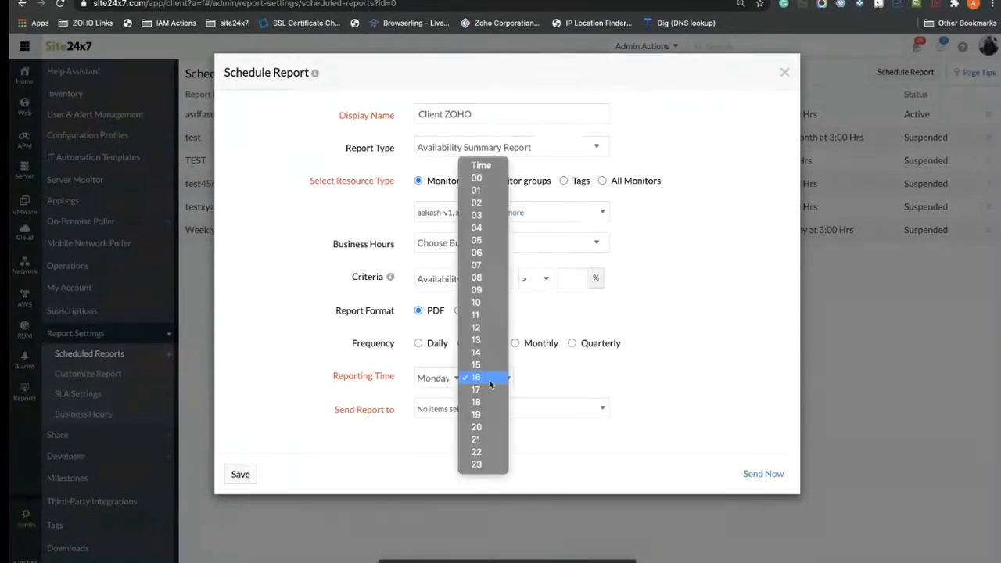
left_click(580, 373)
Step: Send the report to Admin Group and save the scheduled report
left_click(458, 414)
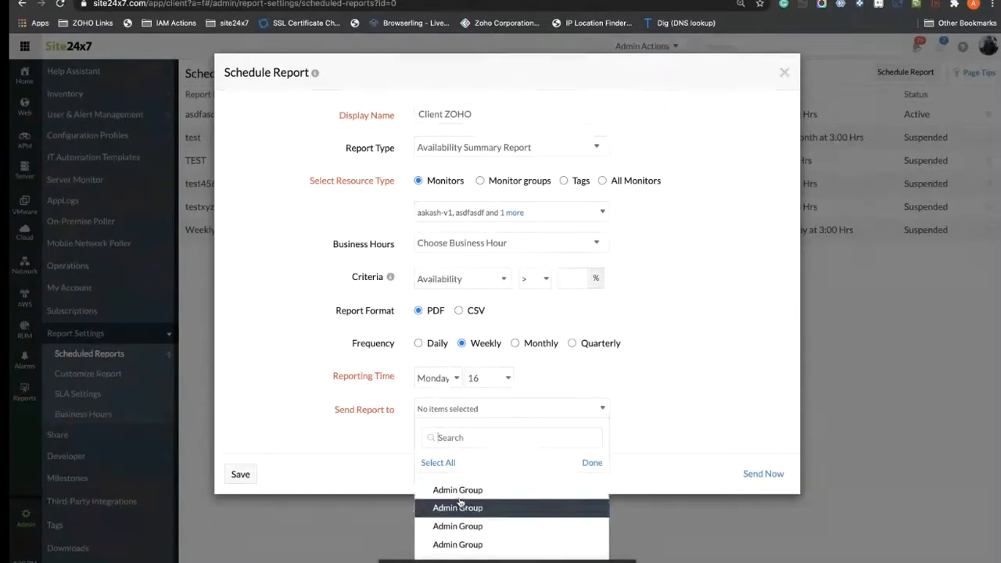
left_click(655, 397)
left_click(536, 410)
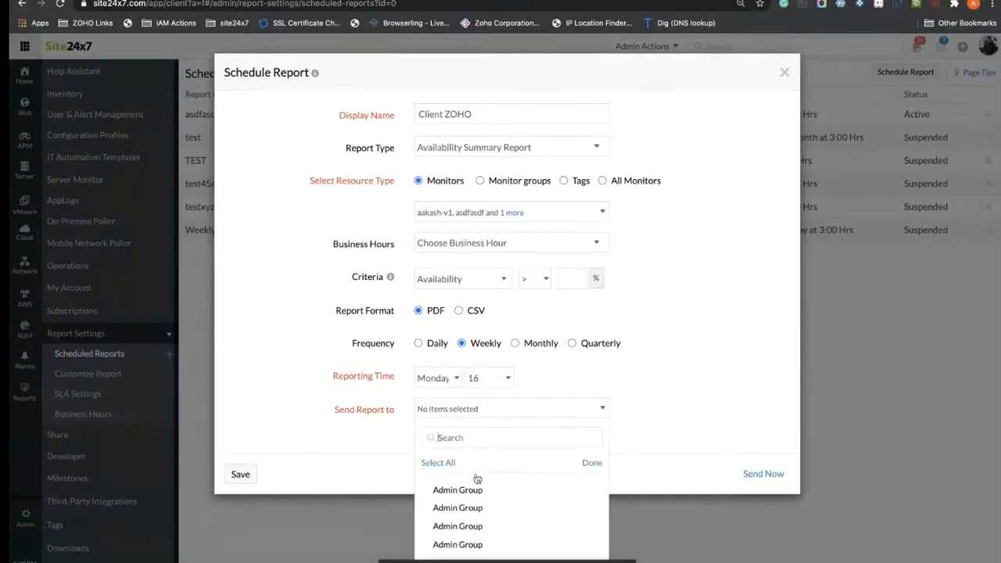
left_click(472, 489)
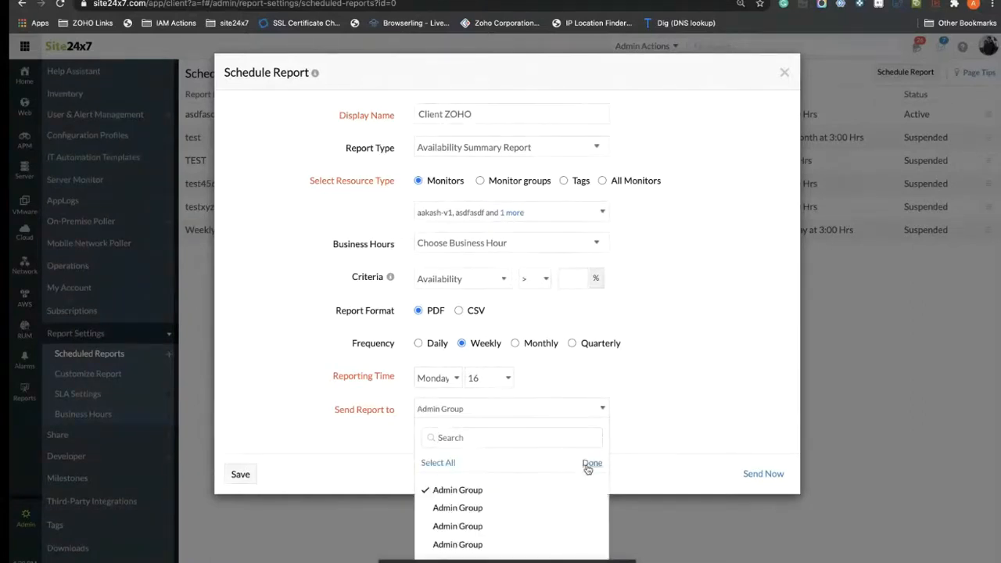
left_click(592, 464)
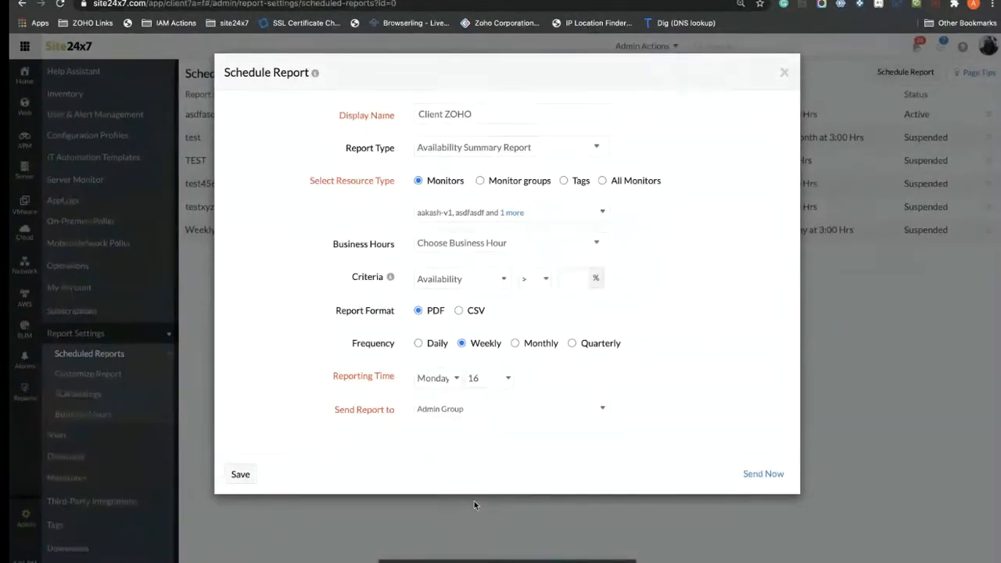
left_click(245, 475)
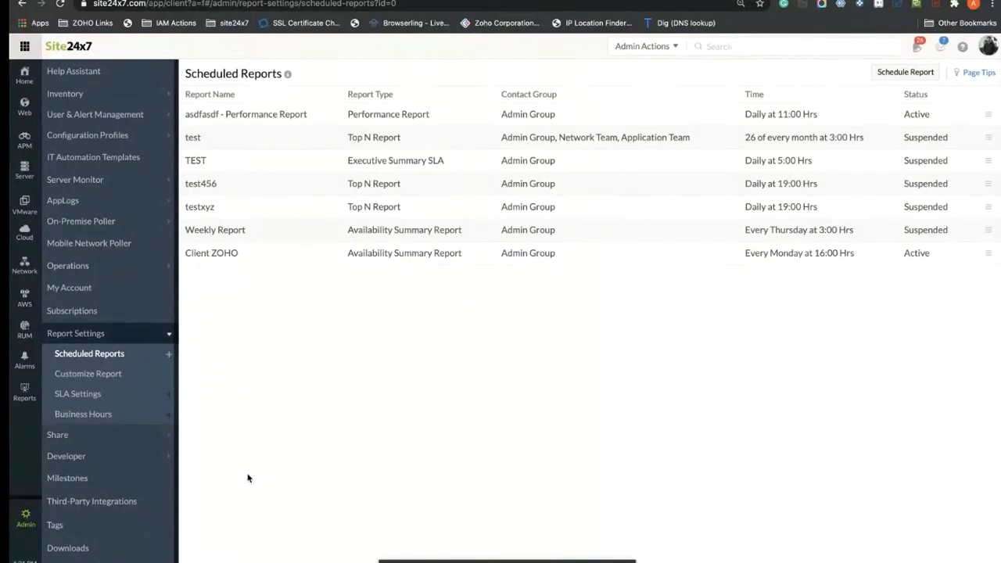
Step: Open Customize Report under Report Settings
left_click(86, 375)
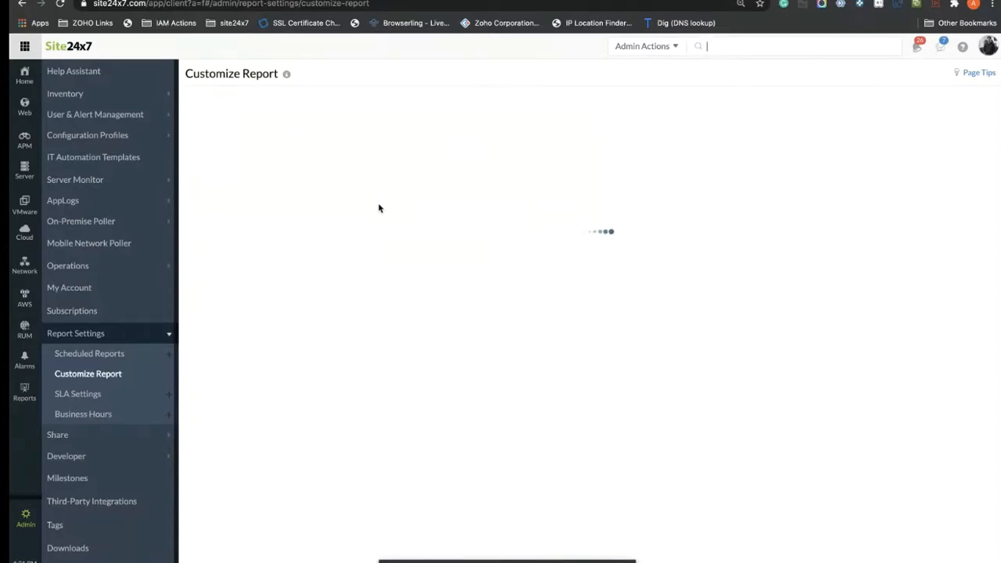
Step: Reload the Customize Report page
left_click(59, 4)
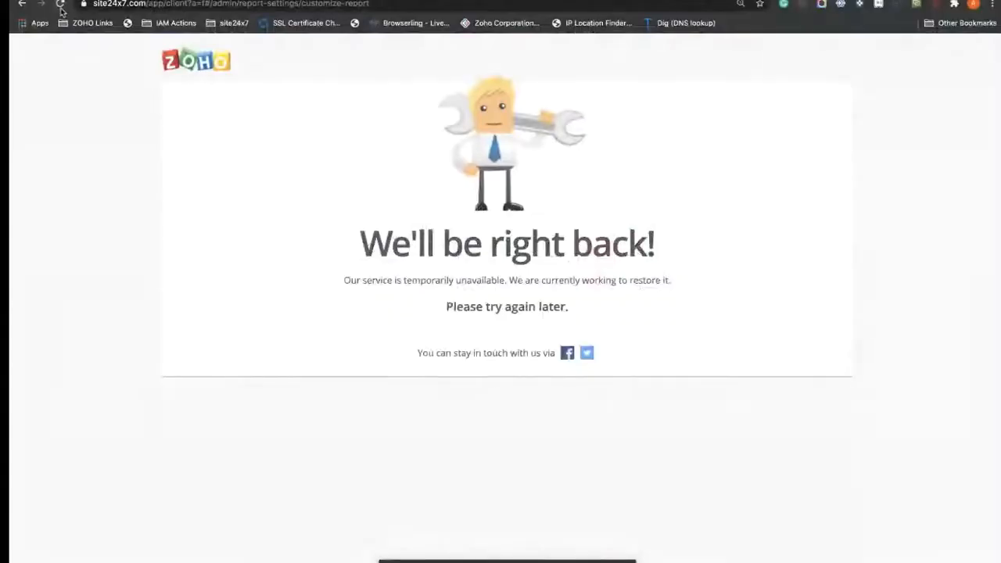
Step: Reload until the Customize Report page loads fully, then pick an image for the report logo
left_click(61, 6)
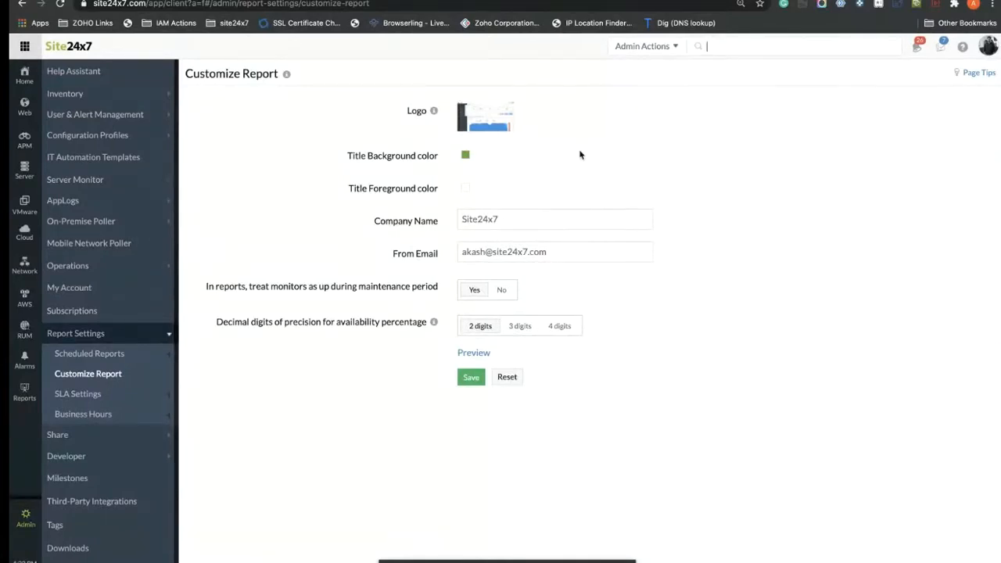
left_click(502, 125)
Step: Set the Zylker screenshot as the report logo, save the customization, and open SLA Settings
scroll(410, 47, "down", 10)
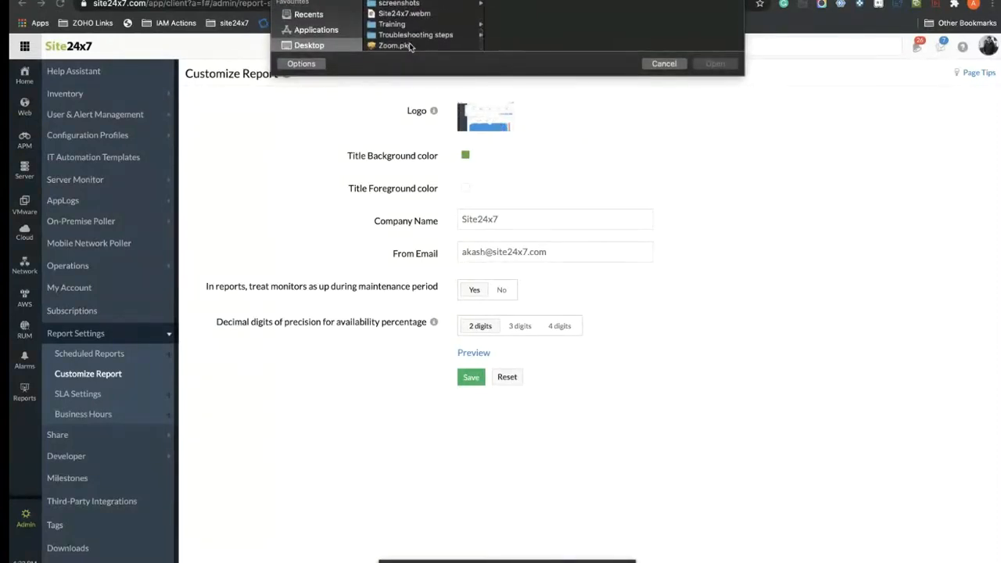
scroll(423, 28, "up", 2)
key("Up")
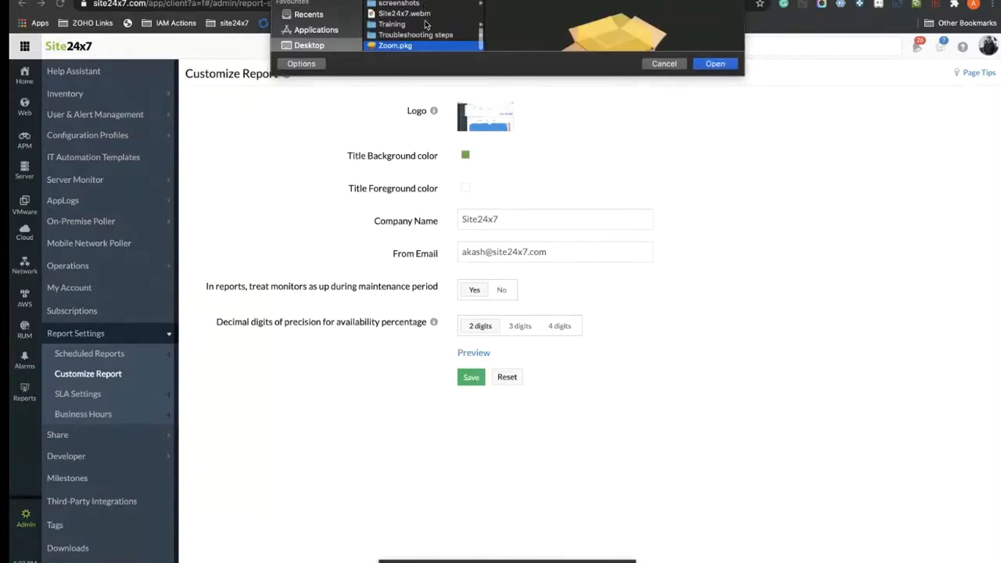
scroll(408, 44, "up", 3)
scroll(409, 44, "up", 6)
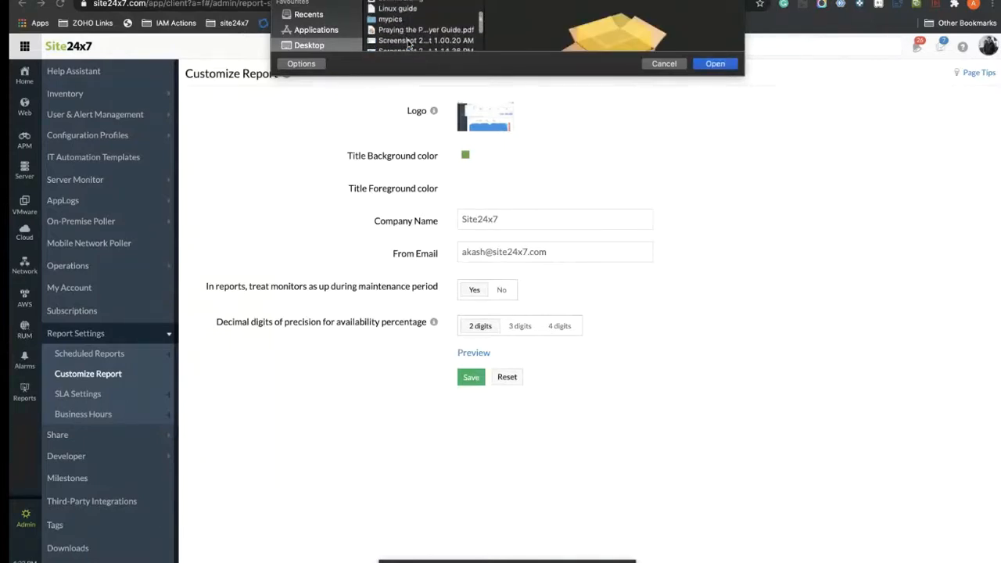
scroll(408, 41, "down", 6)
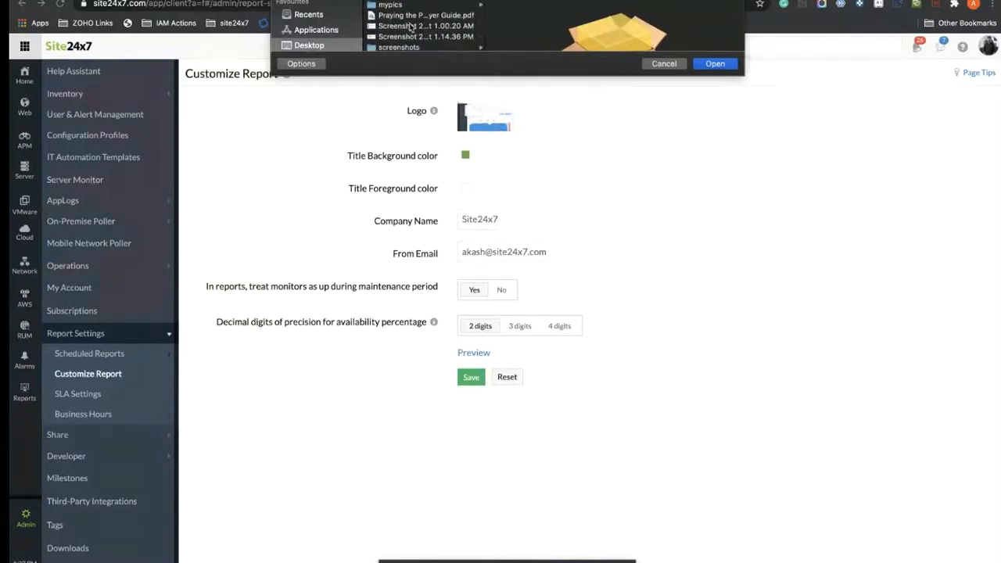
left_click(422, 37)
left_click(715, 64)
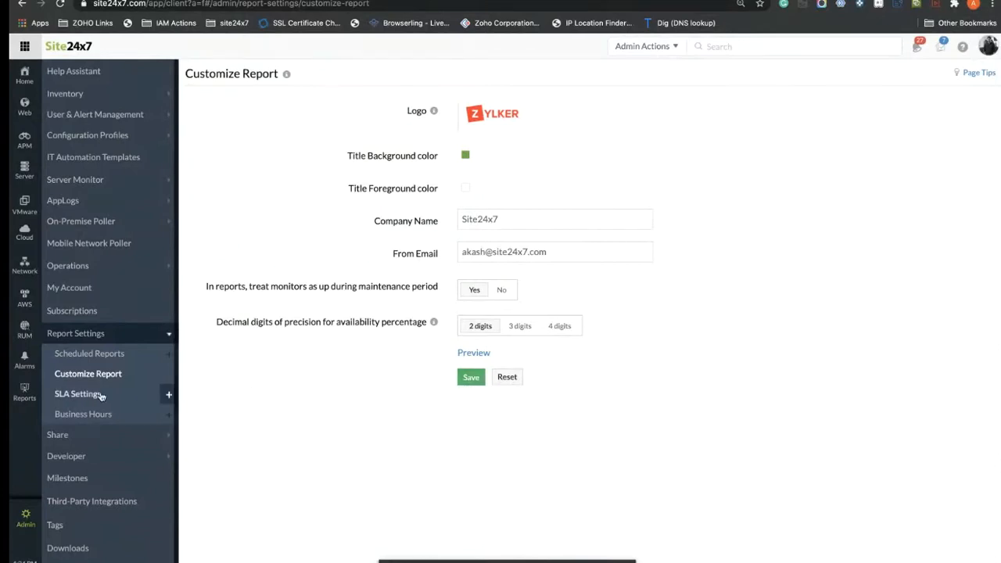
left_click(471, 383)
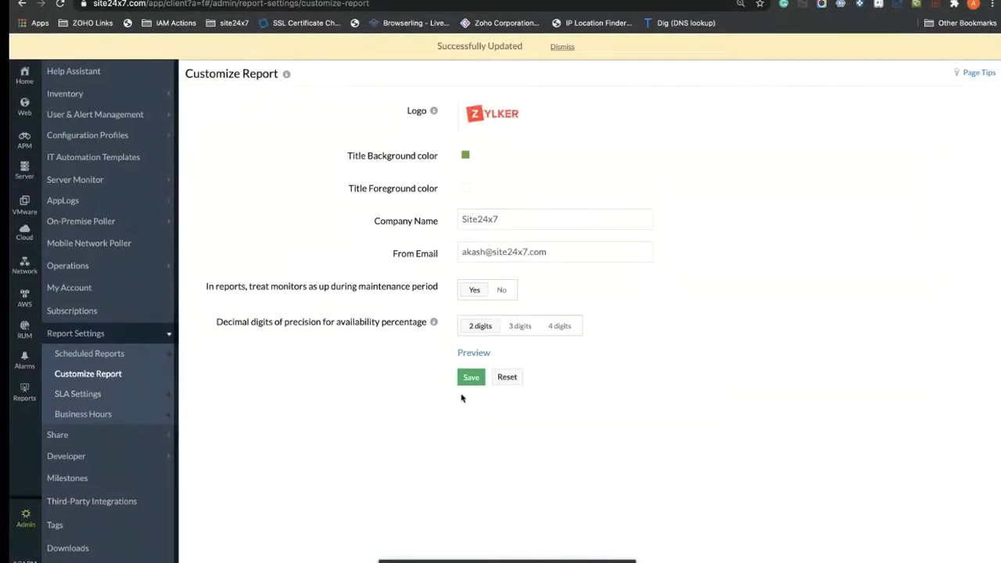
left_click(78, 394)
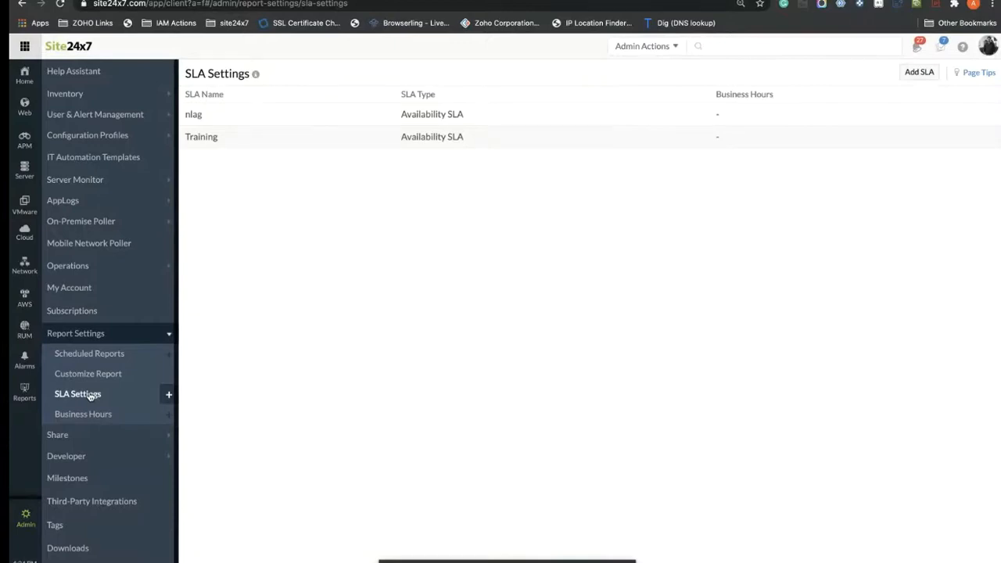
Step: Start a new Availability SLA named 'SLA for ZOHO'
left_click(920, 71)
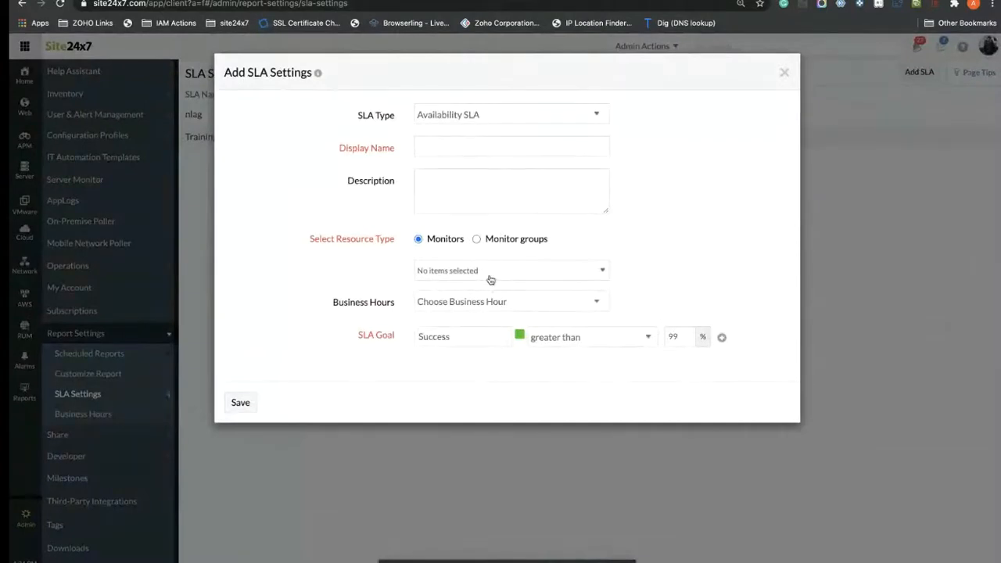
left_click(524, 115)
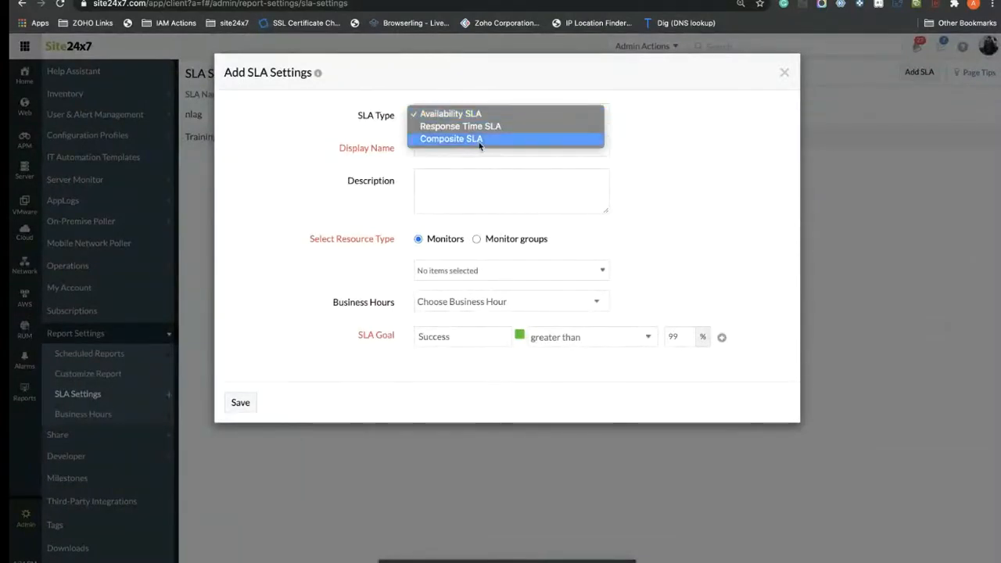
left_click(656, 145)
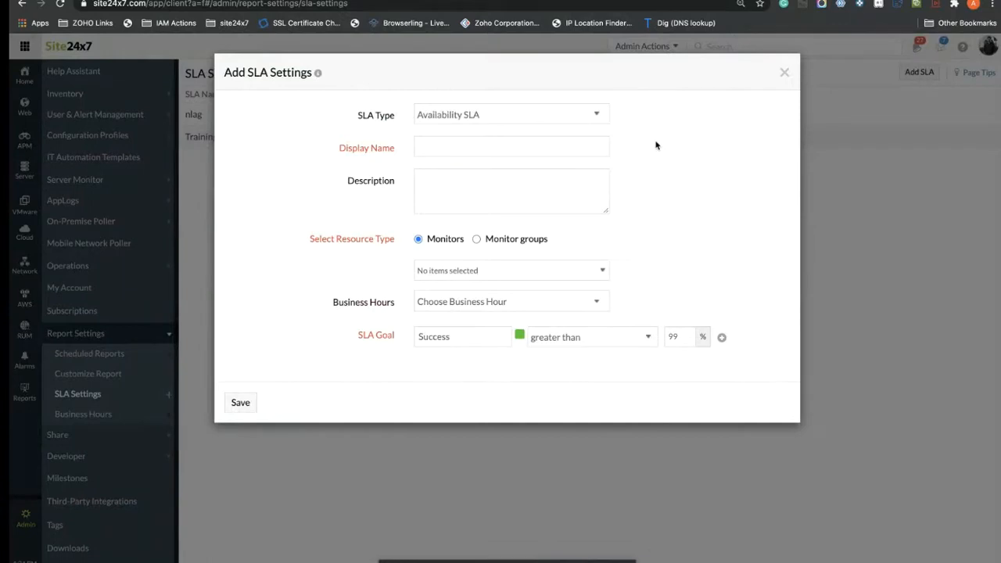
left_click(543, 116)
left_click(708, 148)
left_click(445, 146)
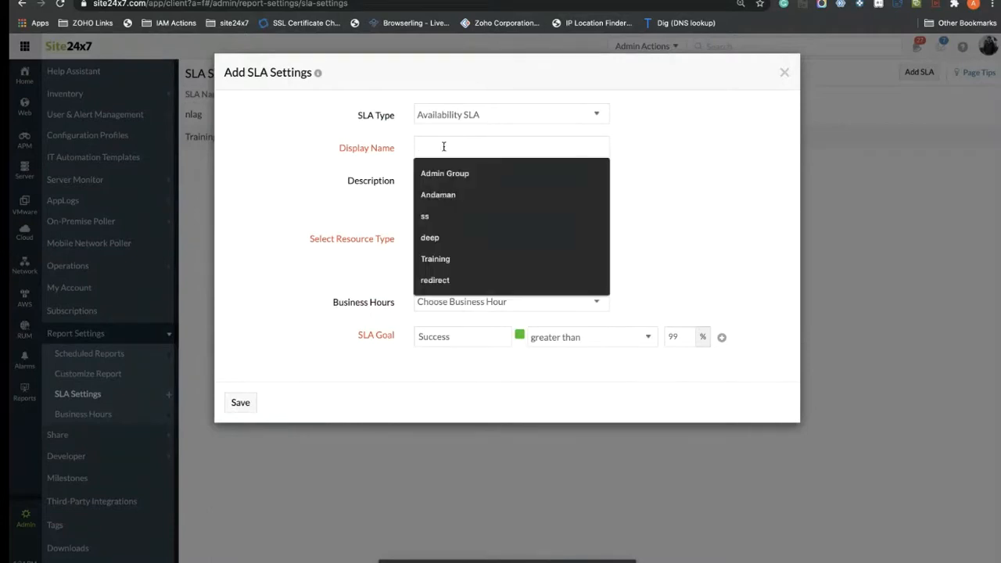
type("SAL for")
key("BackSpace")
key("BackSpace")
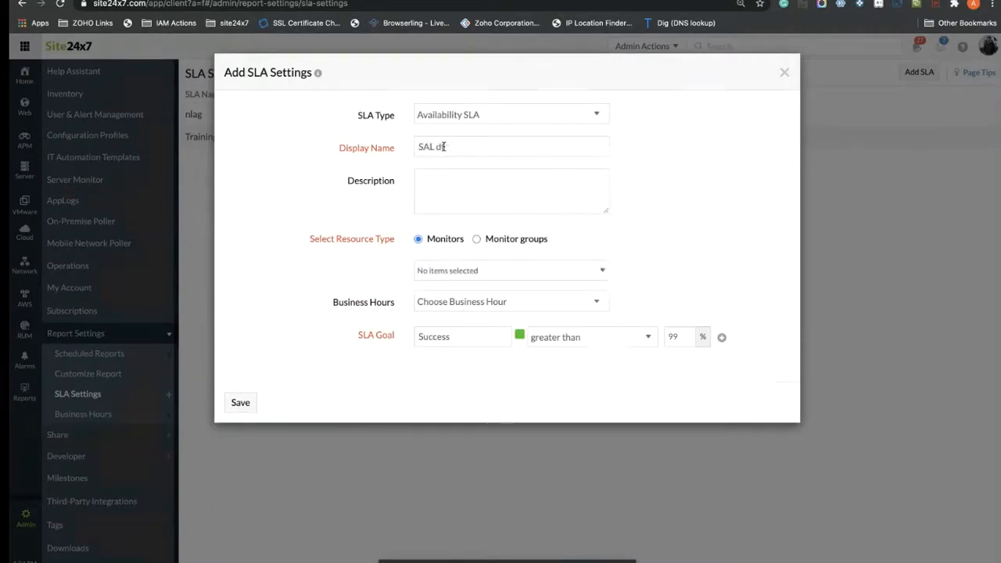
key("BackSpace")
key("BackSpace")
key("BackSpace")
key("BackSpace")
type("LA d")
key("BackSpace")
type("for ZOHO")
Step: Cover monitor 6c23a89b6123, lower the success goal to 80%, and save the SLA
left_click(472, 194)
left_click(489, 275)
left_click(584, 349)
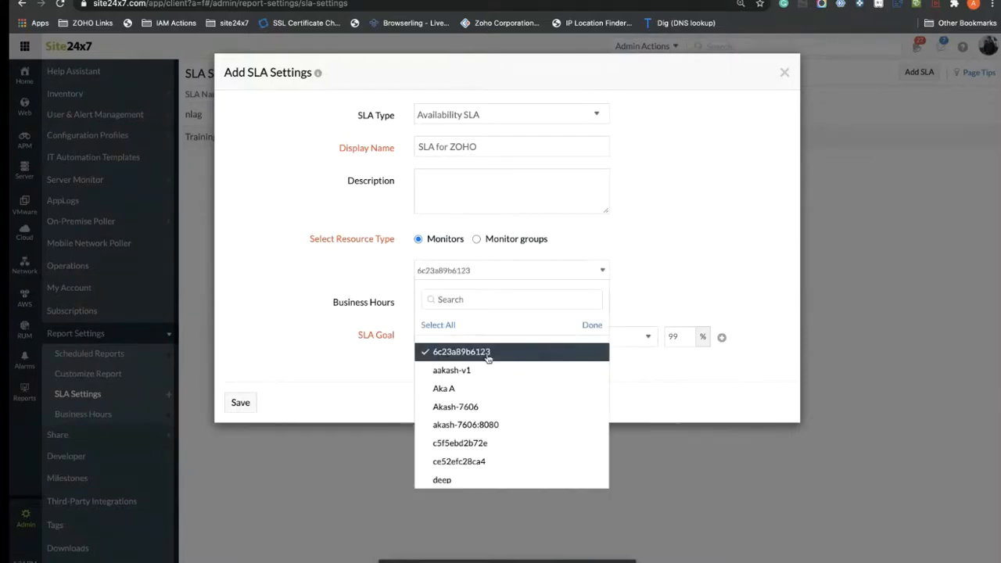
left_click(592, 326)
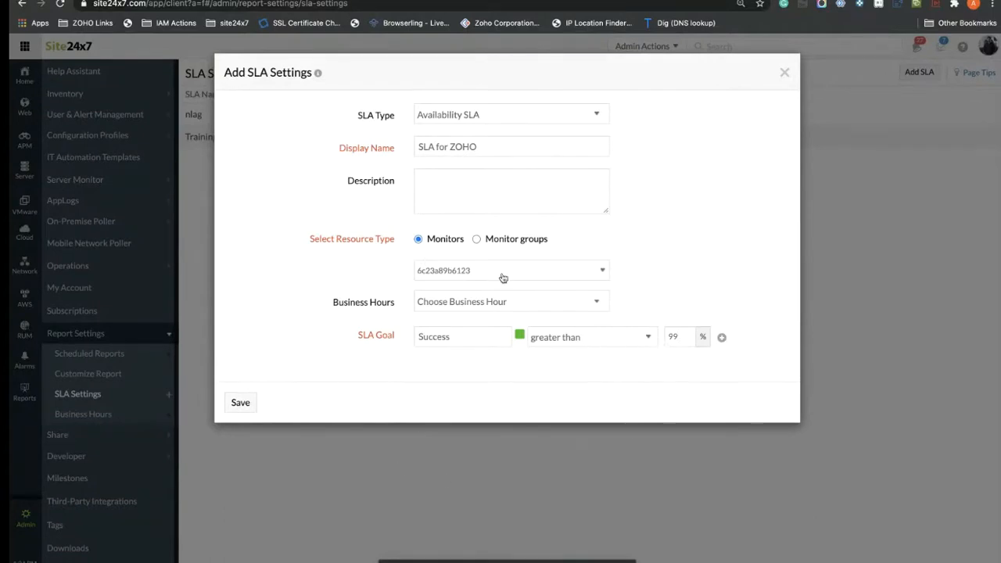
left_click(686, 337)
key("BackSpace")
type("80")
left_click(240, 404)
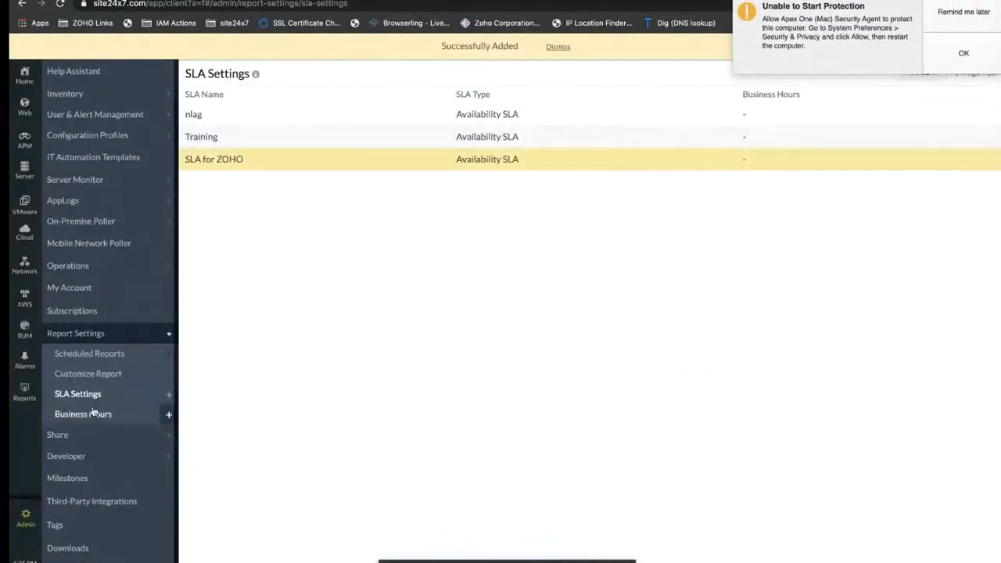
Step: In Business Hours, add and save a Monday–Friday 09:00–17:00 schedule named 'Mon _ Fir'
left_click(94, 413)
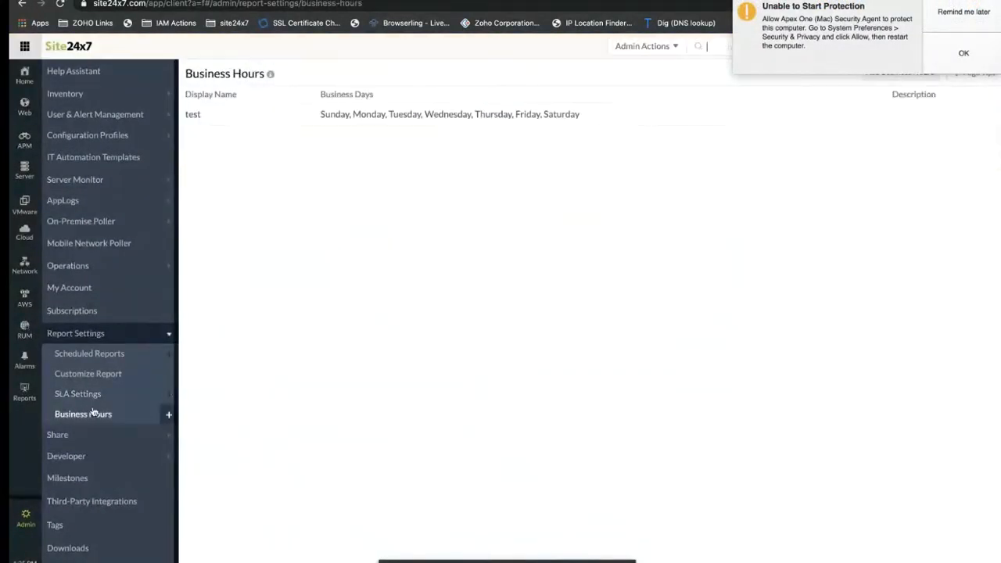
left_click(961, 22)
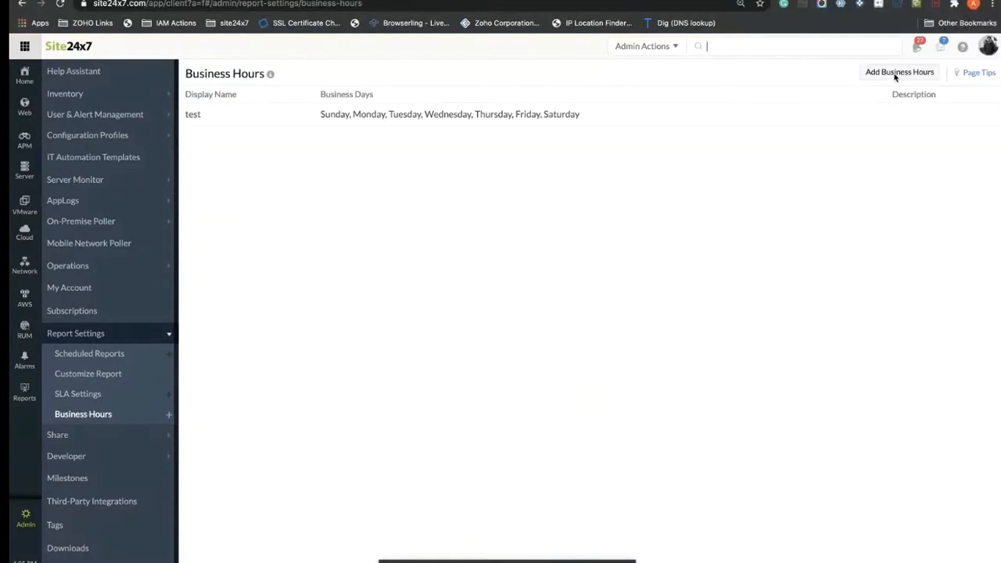
left_click(896, 72)
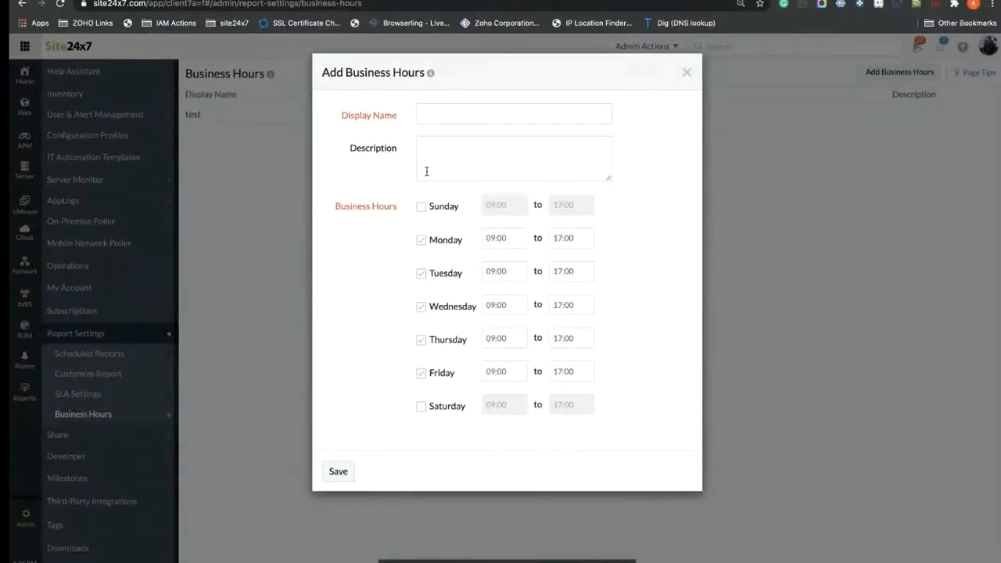
type("M")
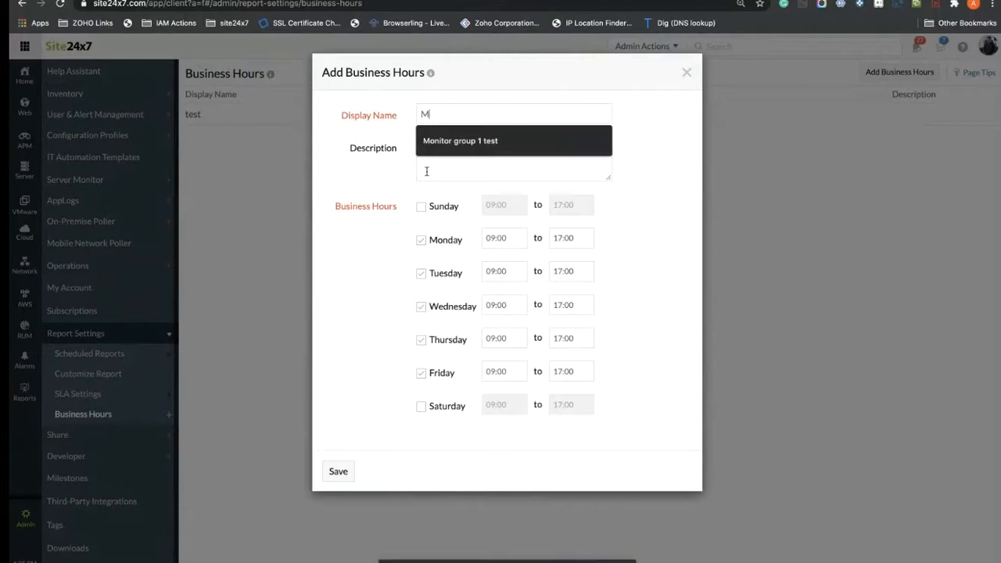
type("on _ ")
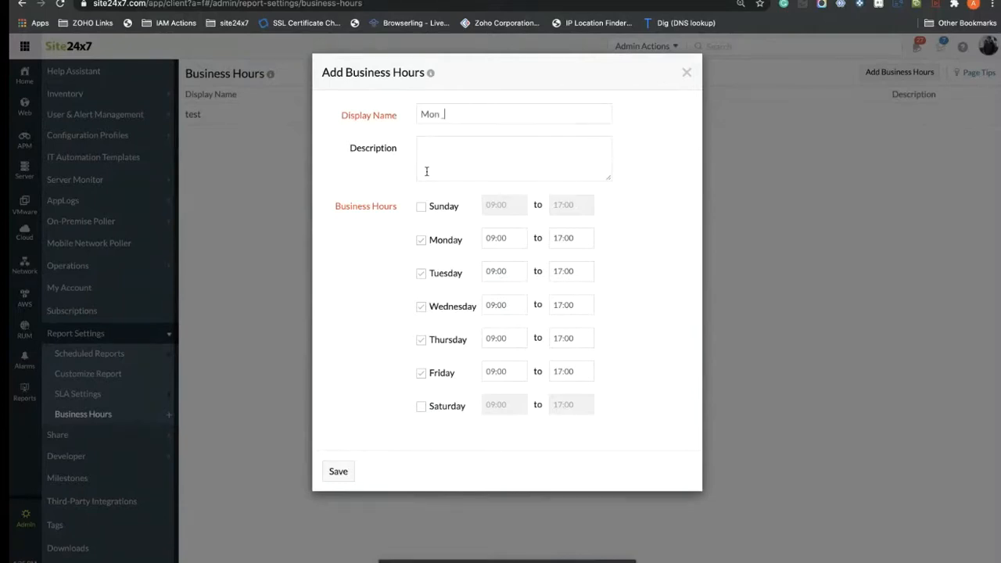
type("Fir")
left_click(338, 474)
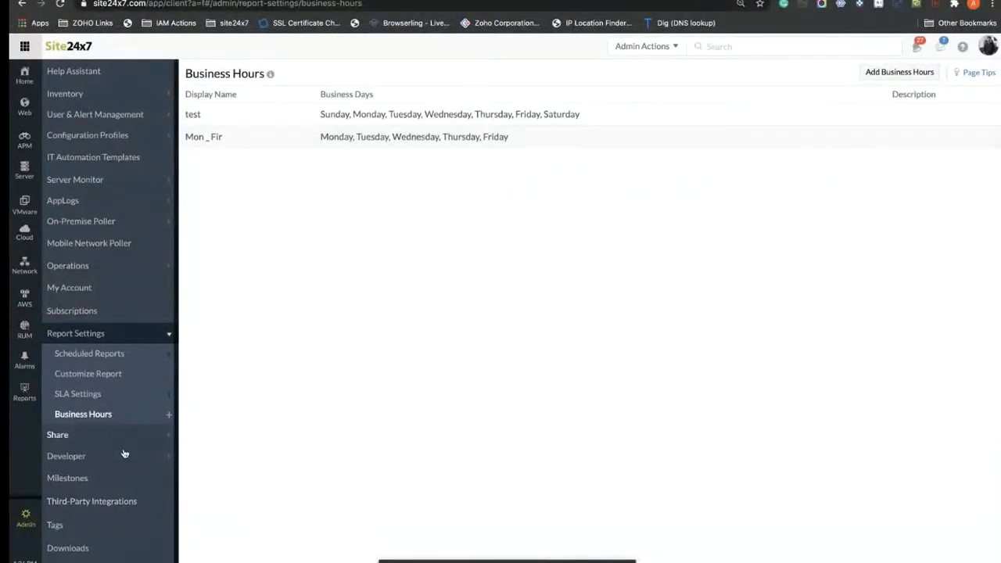
Step: From Third-Party Integrations, add a new Slack integration and place the cursor in its Hook URL
left_click(92, 502)
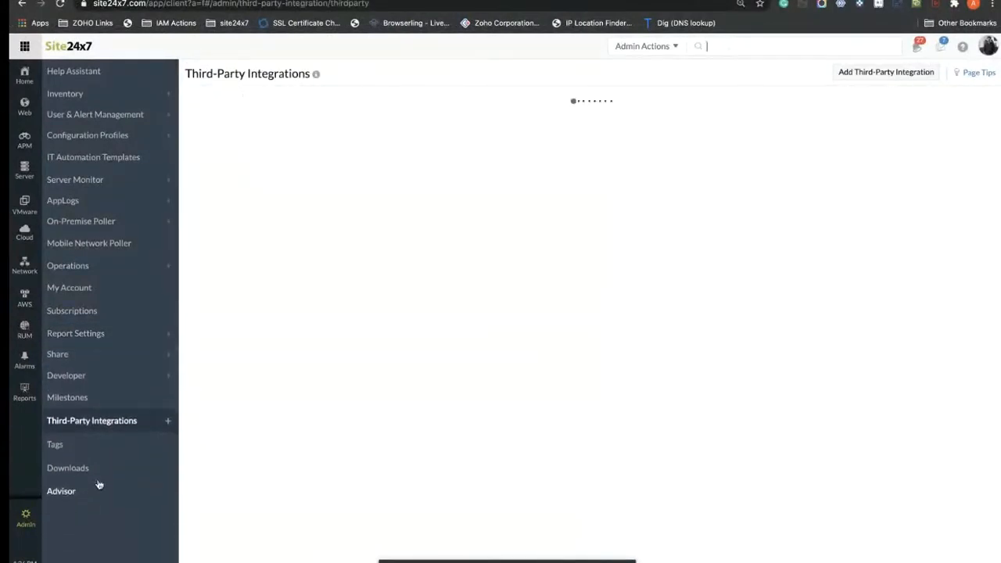
left_click(905, 74)
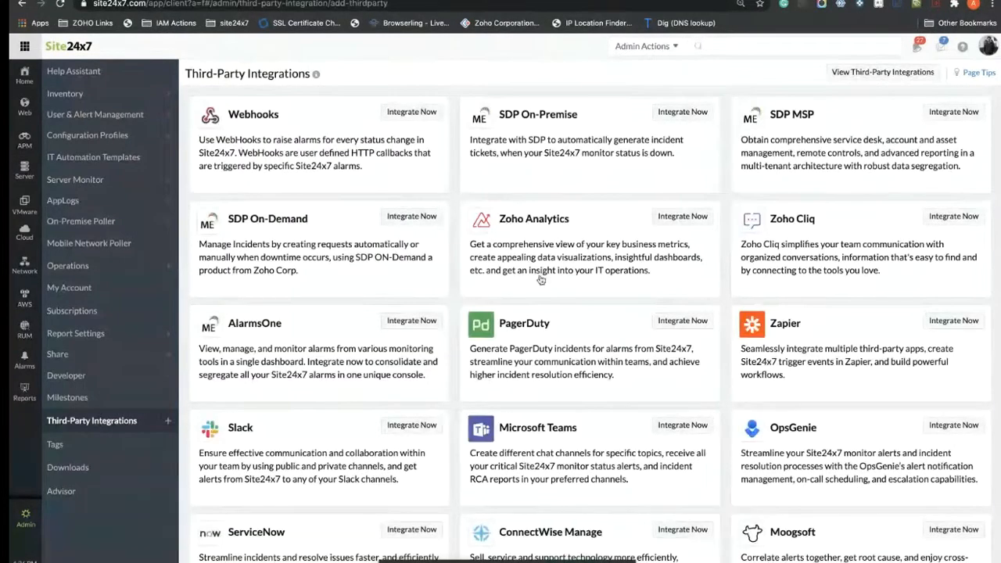
scroll(524, 258, "down", 4)
scroll(540, 280, "up", 3)
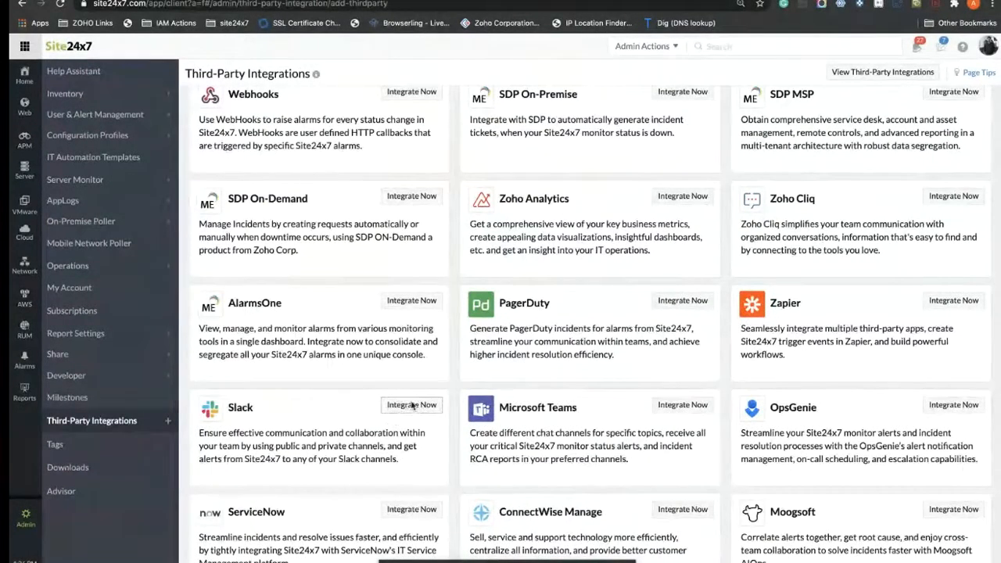
left_click(412, 406)
left_click(470, 258)
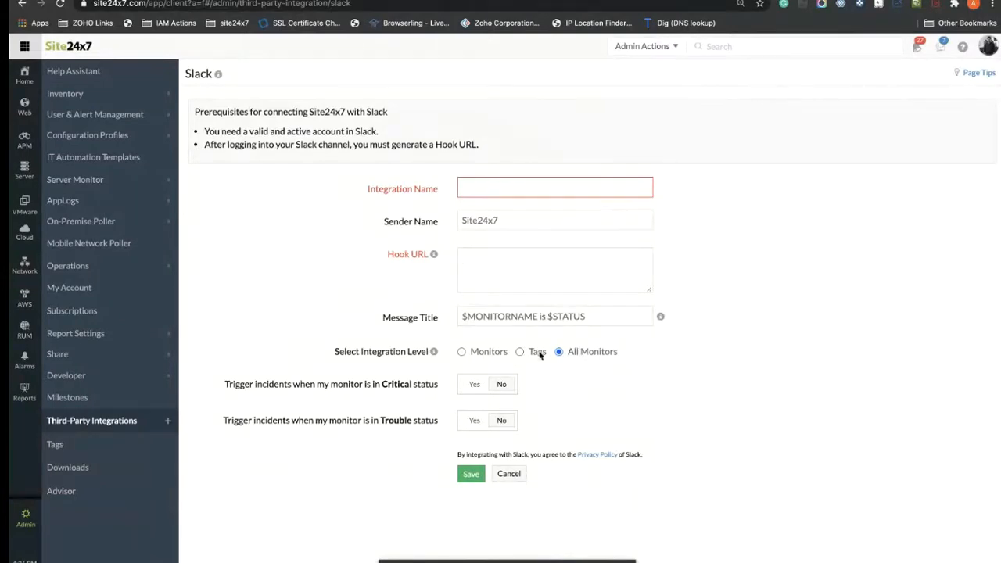
Step: Set the Slack draft to Monitors level with Critical and Trouble set to Yes, then cancel it
left_click(465, 352)
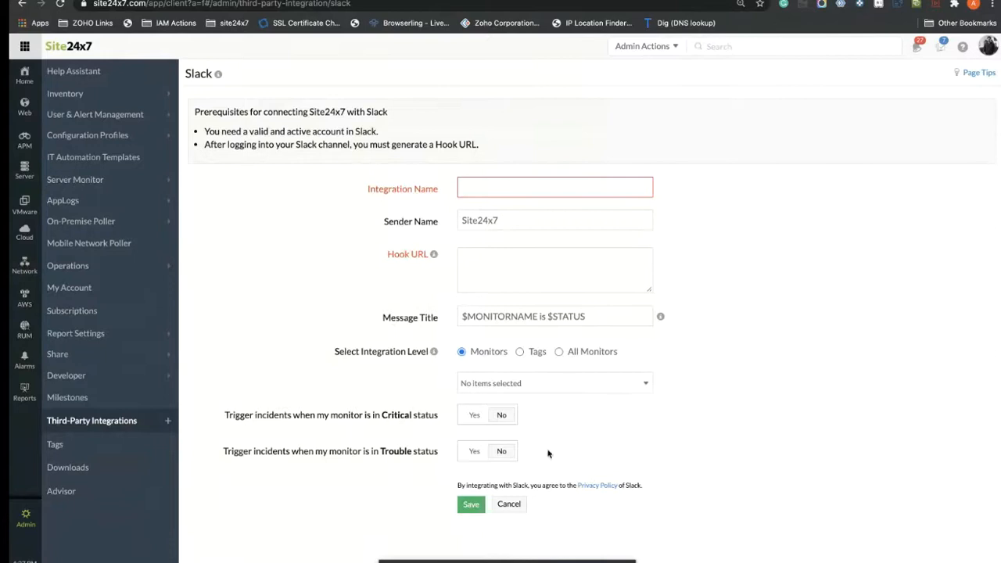
left_click(474, 420)
left_click(473, 457)
left_click(489, 182)
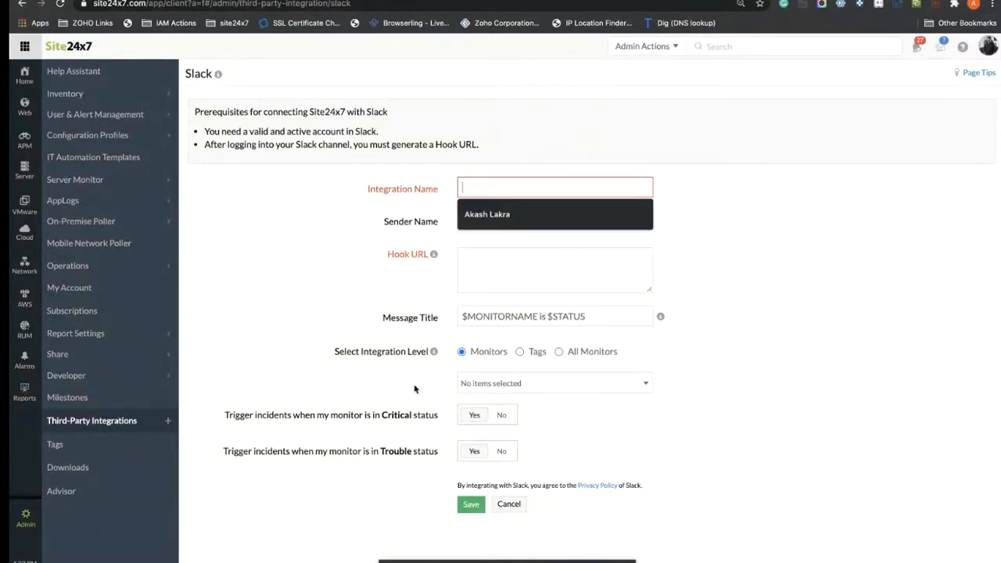
left_click(275, 225)
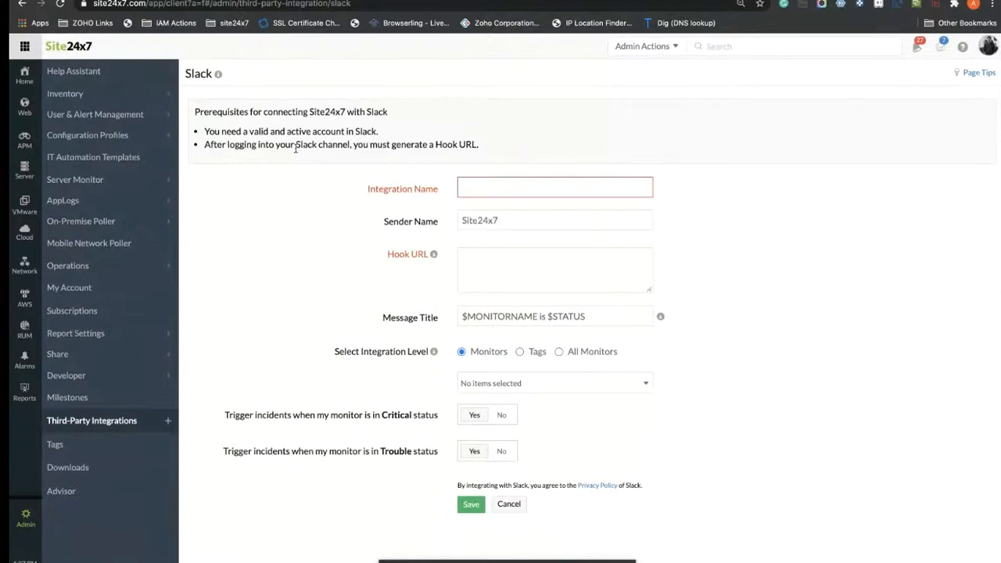
mouse_move(434, 259)
left_click(514, 506)
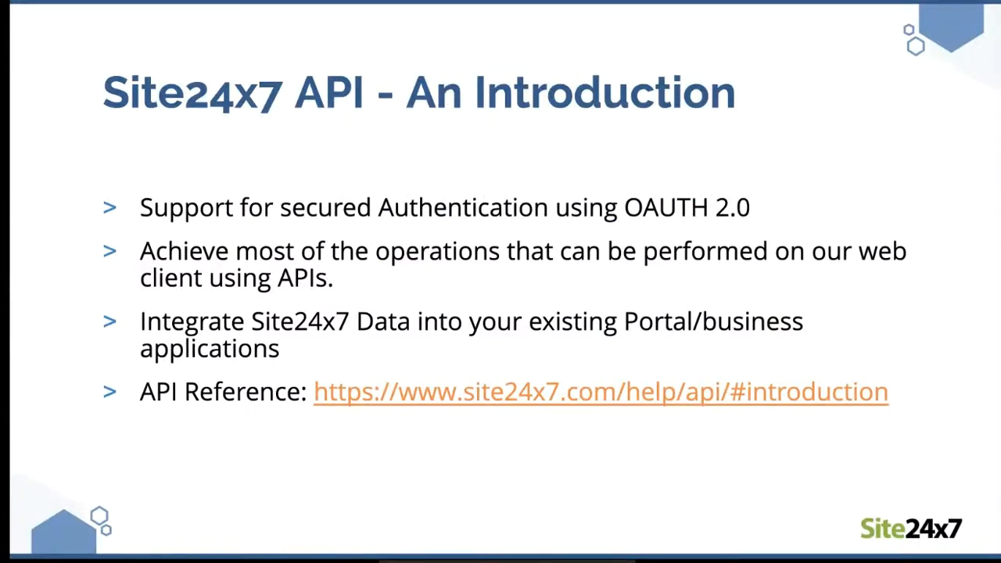
Step: Show the 'Steps to generate Authtoken using OAuth2.0' slide in the presentation deck
key("Right")
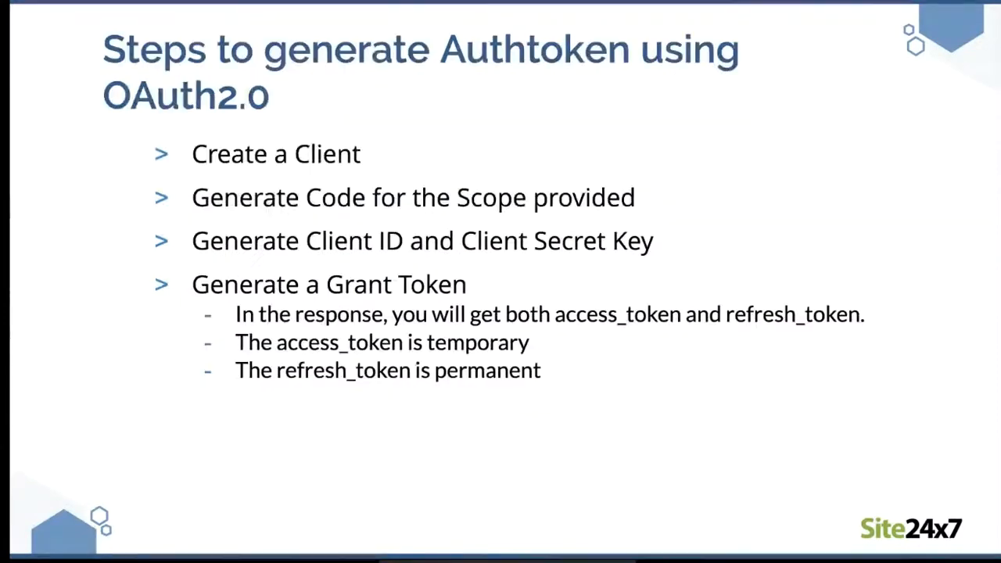
key("Right")
key("Left")
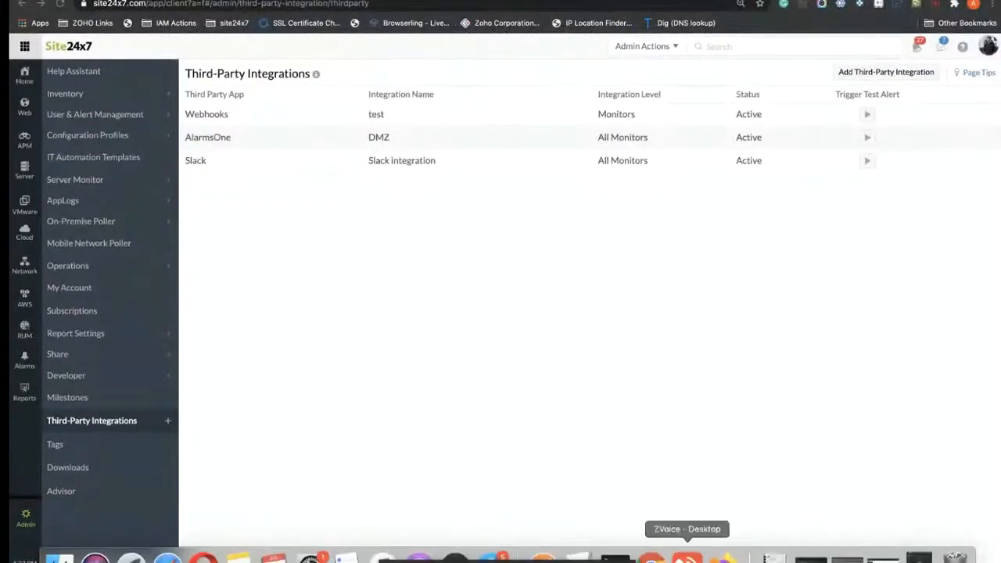
left_click(542, 553)
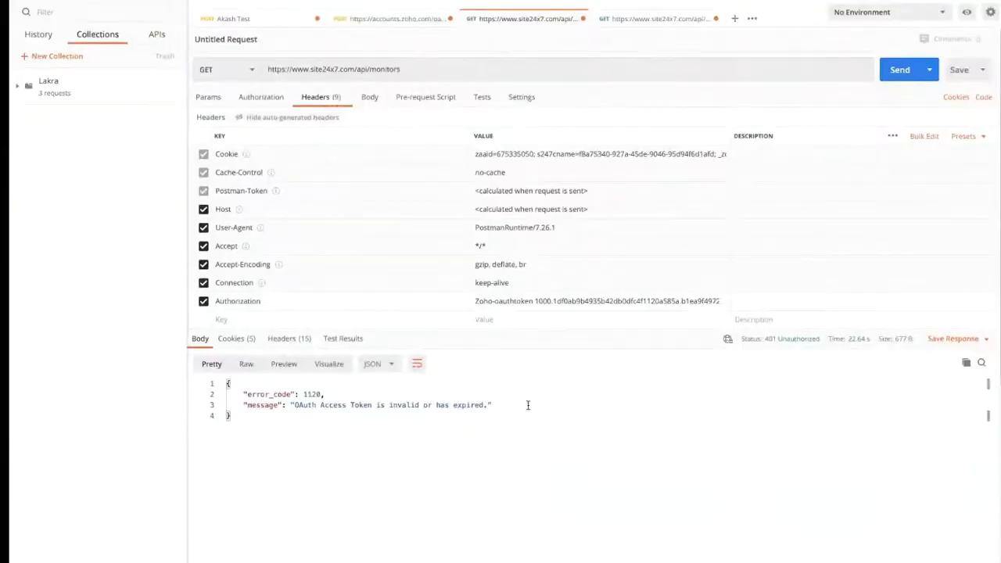
left_click(387, 19)
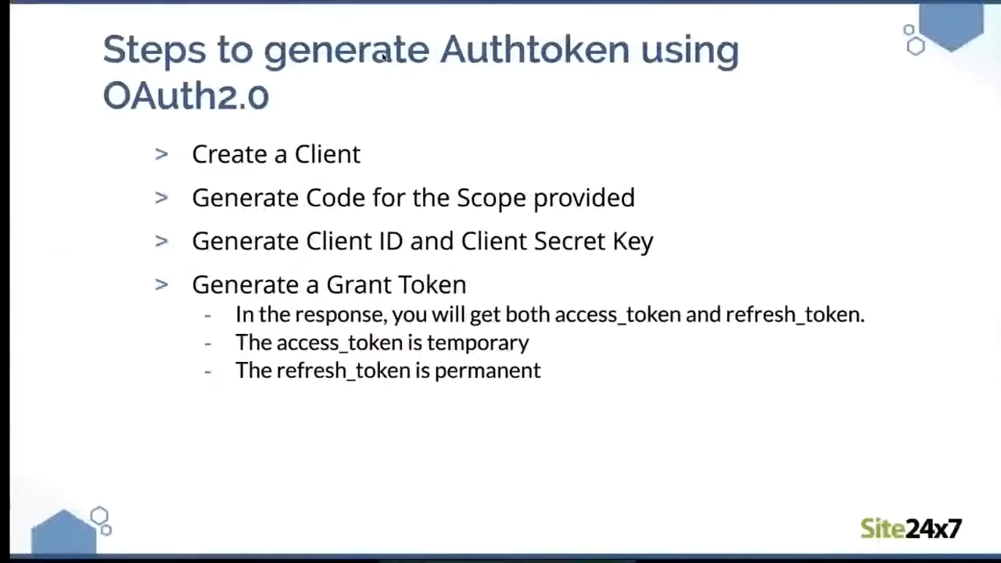
key("ctrl+Left")
key("ctrl+Left")
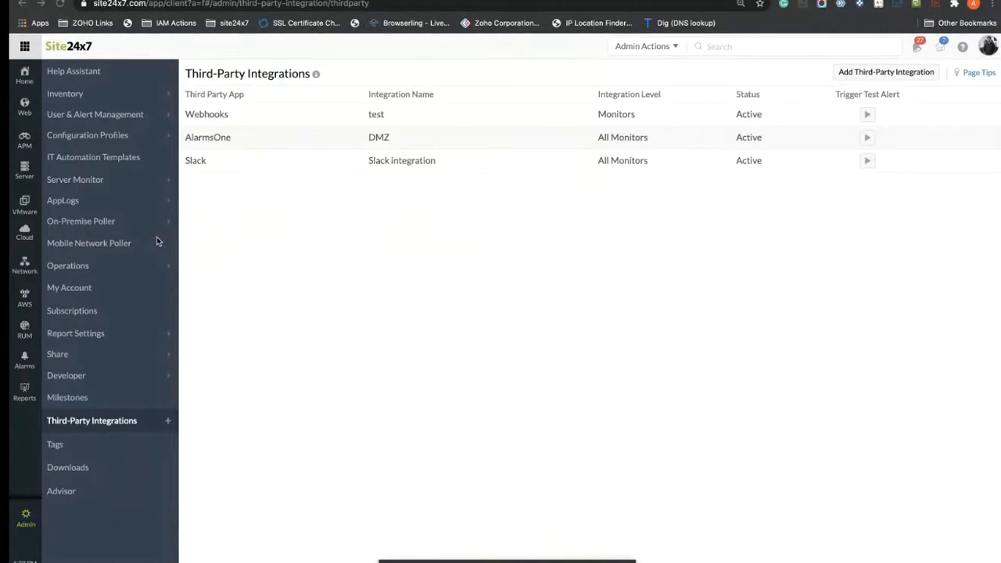
Step: Open Admin > Developer > API and go to the Generate OAuth documentation
left_click(26, 517)
left_click(71, 380)
left_click(62, 399)
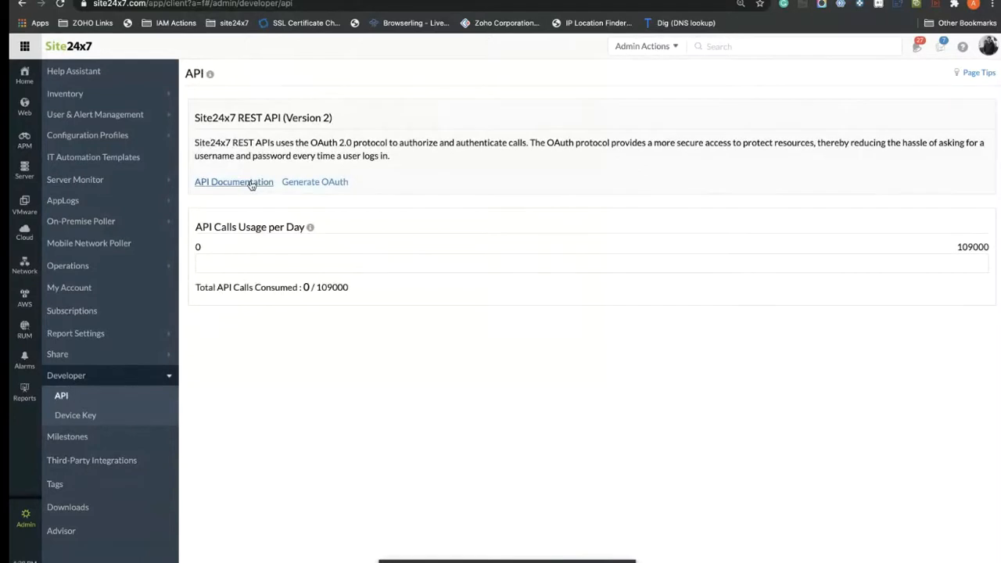
left_click(299, 182)
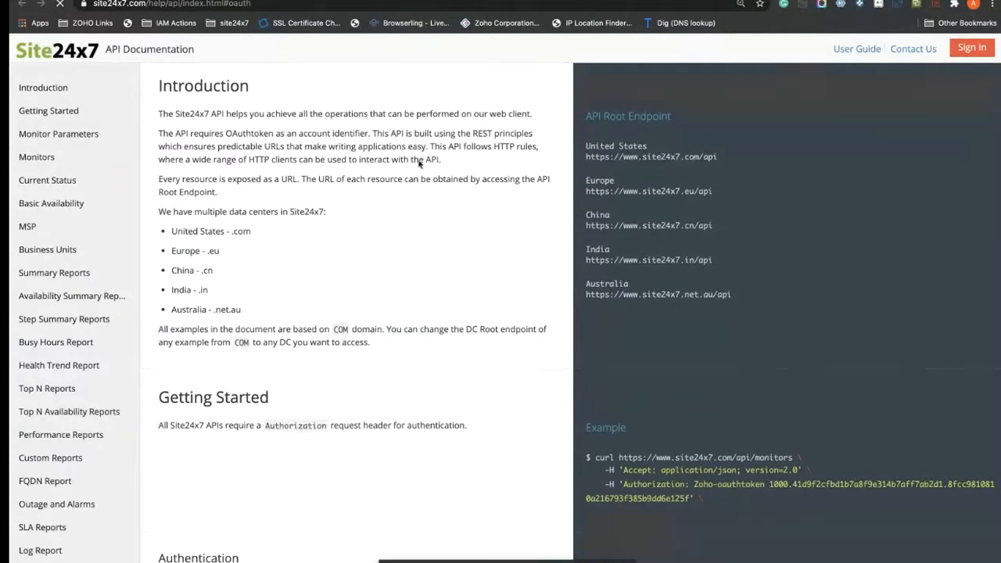
Step: Open the United States Zoho developer console link from PART 1 in a new tab
scroll(396, 279, "down", 10)
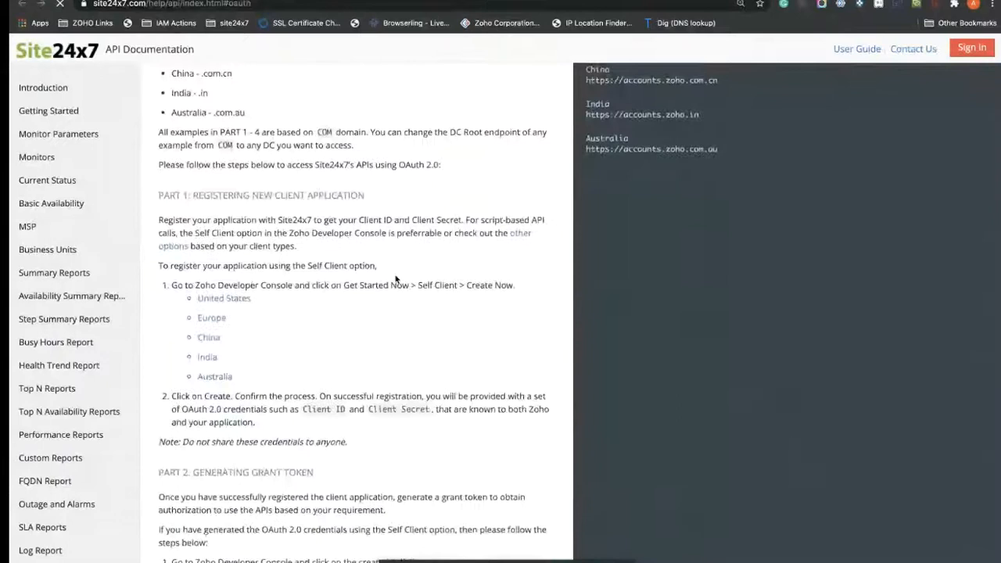
right_click(235, 298)
left_click(223, 317)
right_click(233, 300)
left_click(269, 305)
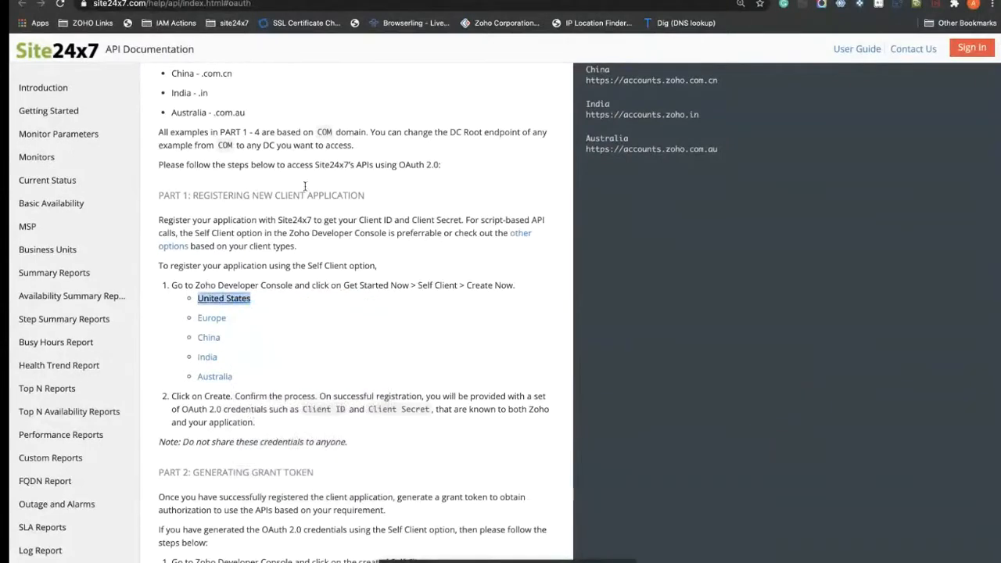
left_click(276, 342)
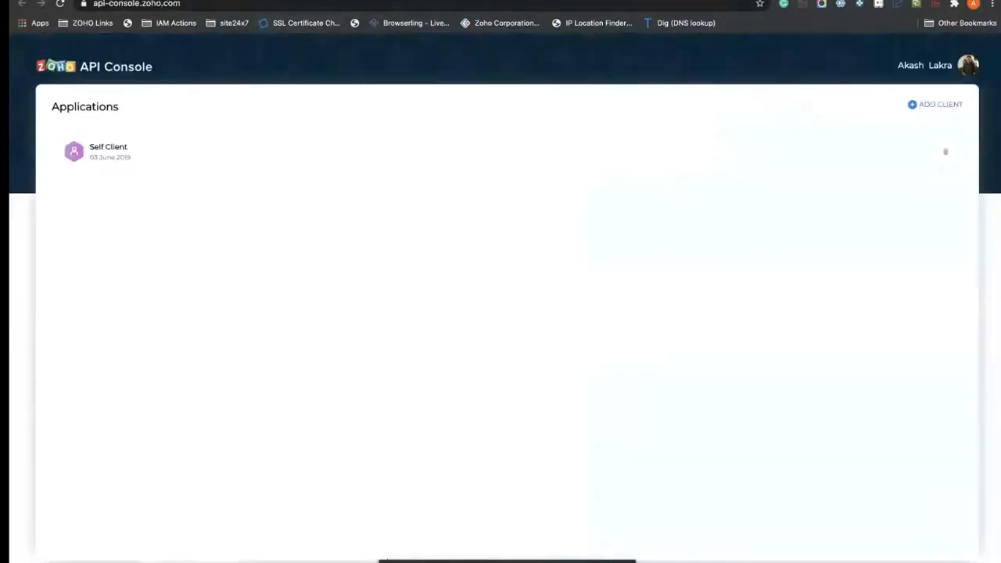
Step: Open the Self Client's Generate Code form, then scroll the API docs to the scope table
left_click(117, 160)
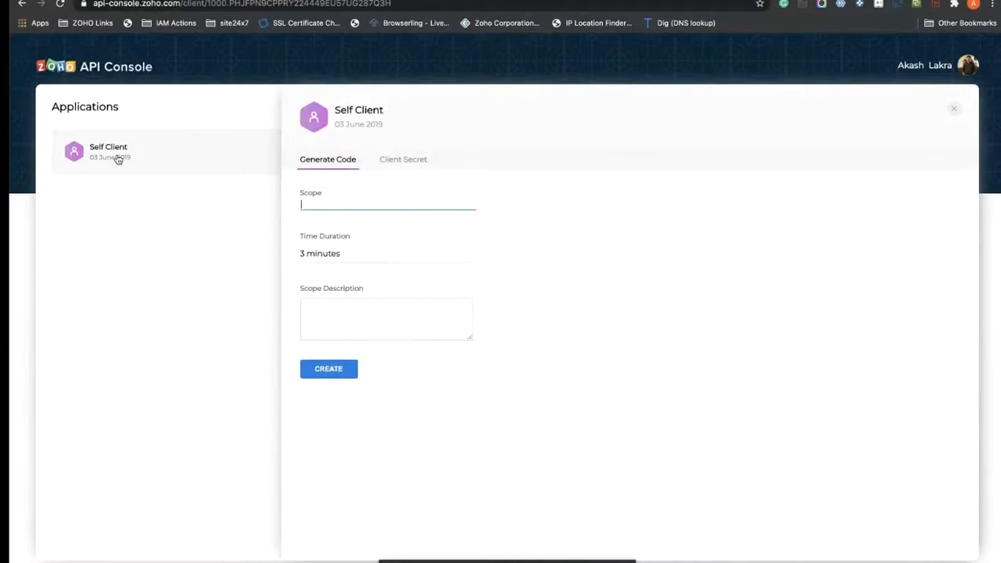
left_click(312, 201)
left_click(241, 0)
scroll(356, 300, "down", 1)
scroll(355, 299, "down", 20)
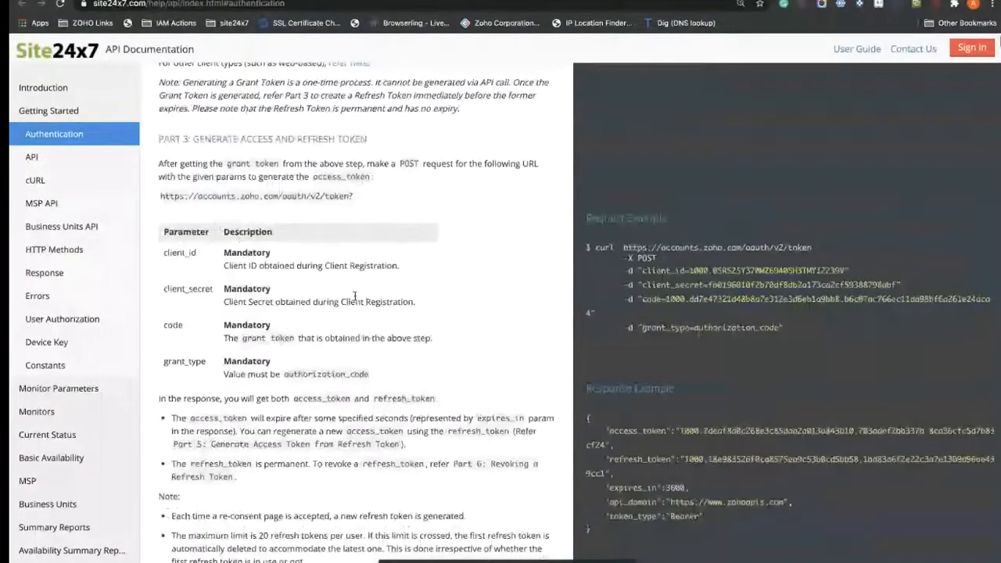
scroll(356, 296, "down", 3)
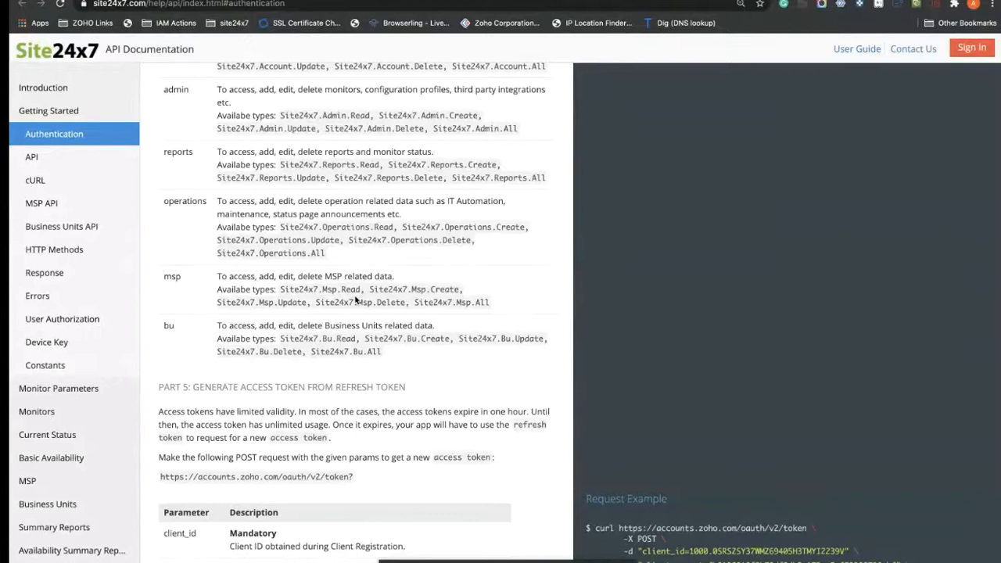
scroll(355, 300, "up", 2)
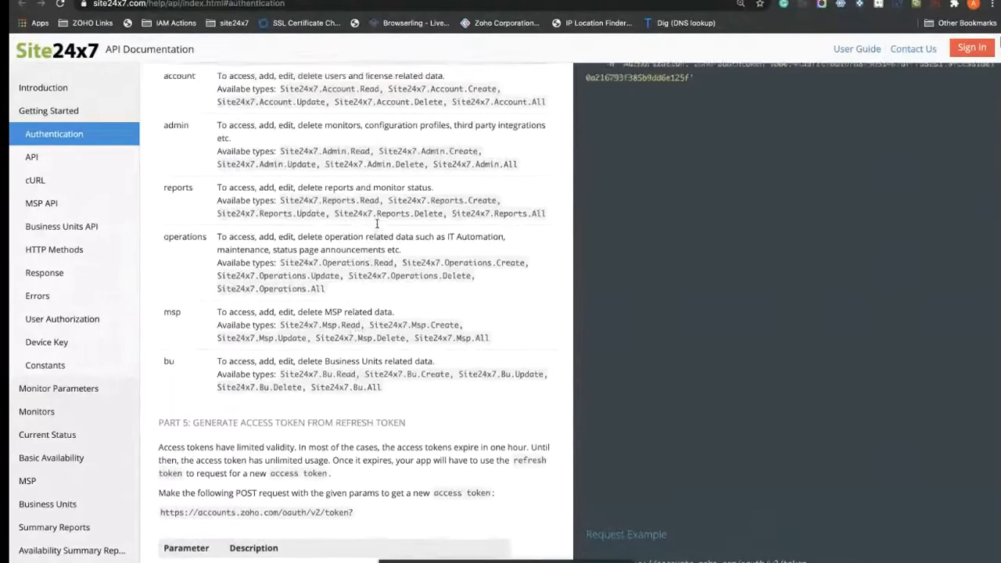
Step: Select exactly the Site24x7.Reports.All scope name in the documentation
left_click_drag(485, 195, 468, 220)
left_click(511, 225)
left_click_drag(548, 222, 524, 218)
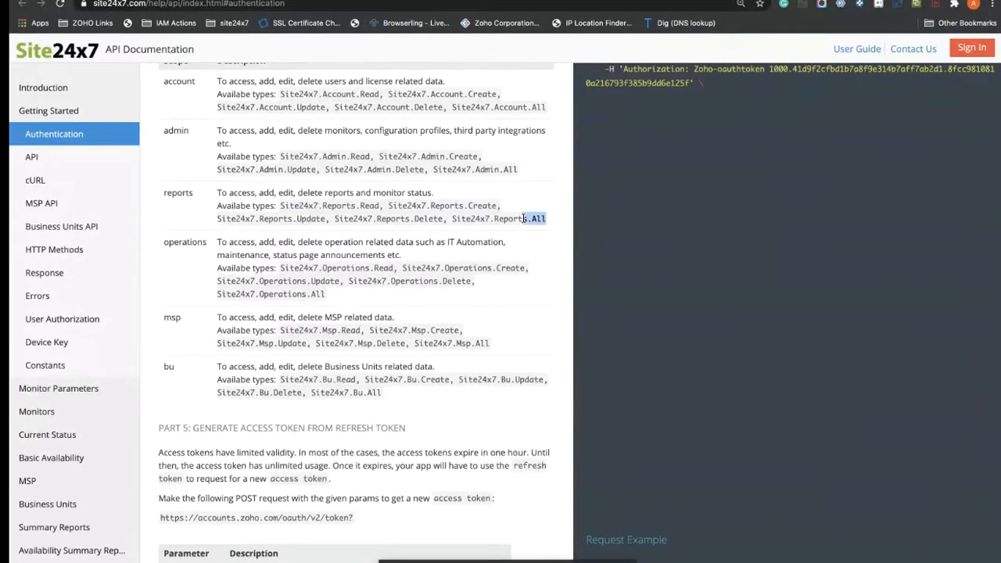
left_click_drag(524, 218, 457, 219)
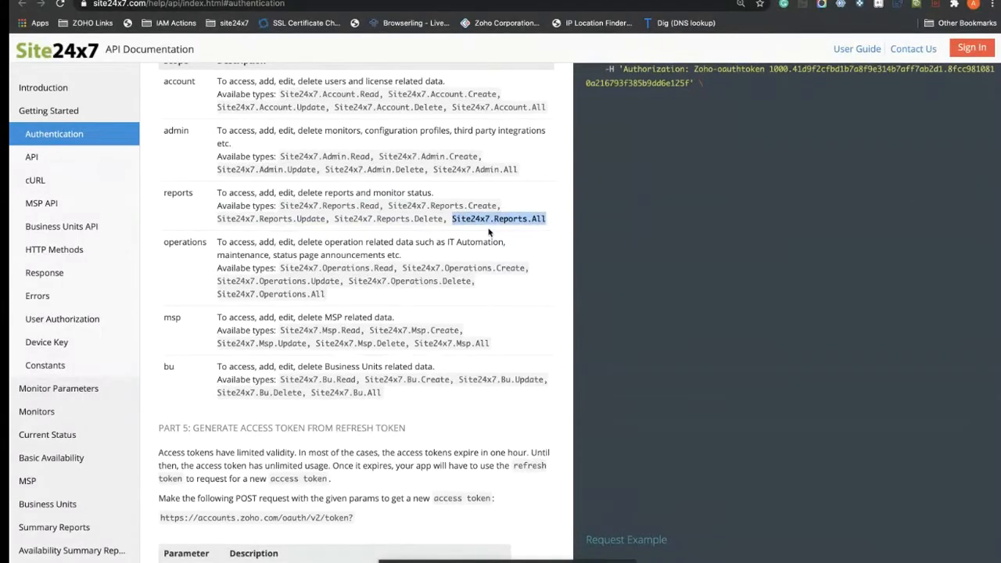
left_click(498, 230)
left_click_drag(548, 220, 489, 216)
left_click(490, 217)
left_click_drag(553, 223, 452, 221)
key("ctrl+c")
left_click(329, 1)
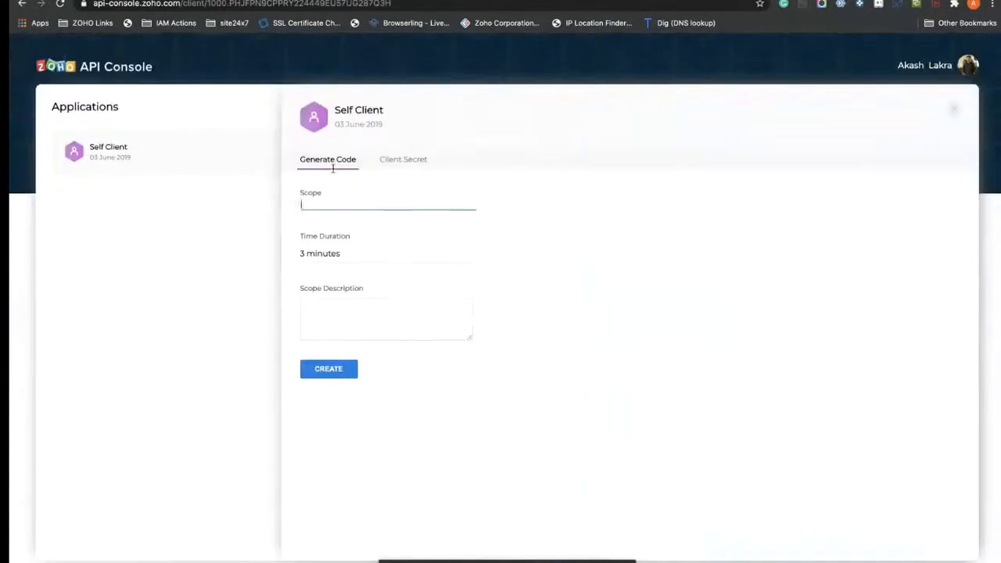
Step: Enter Site24x7.Reports.All and Site24x7.Account.All, comma-separated, in the Scope field
key("ctrl+v")
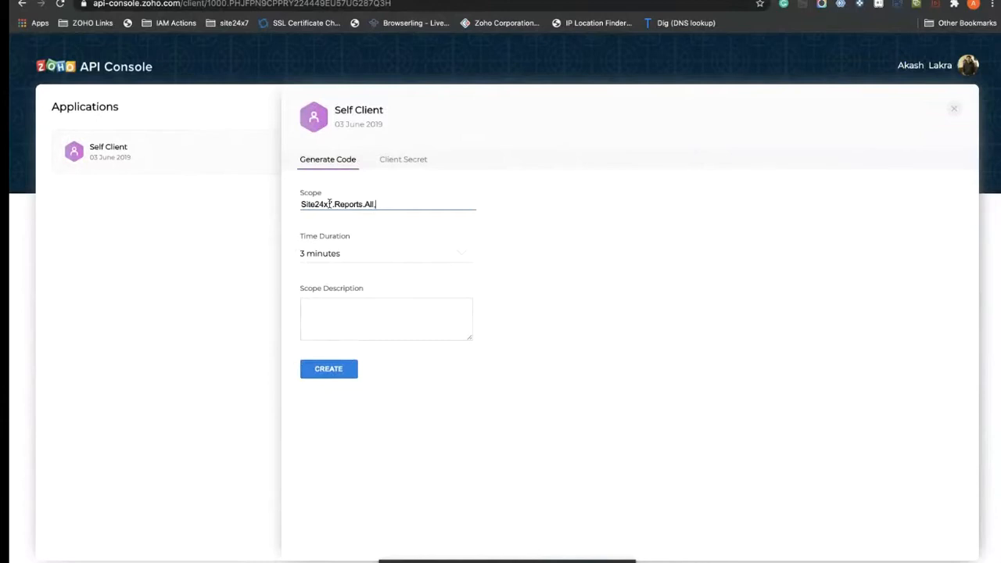
left_click(188, 1)
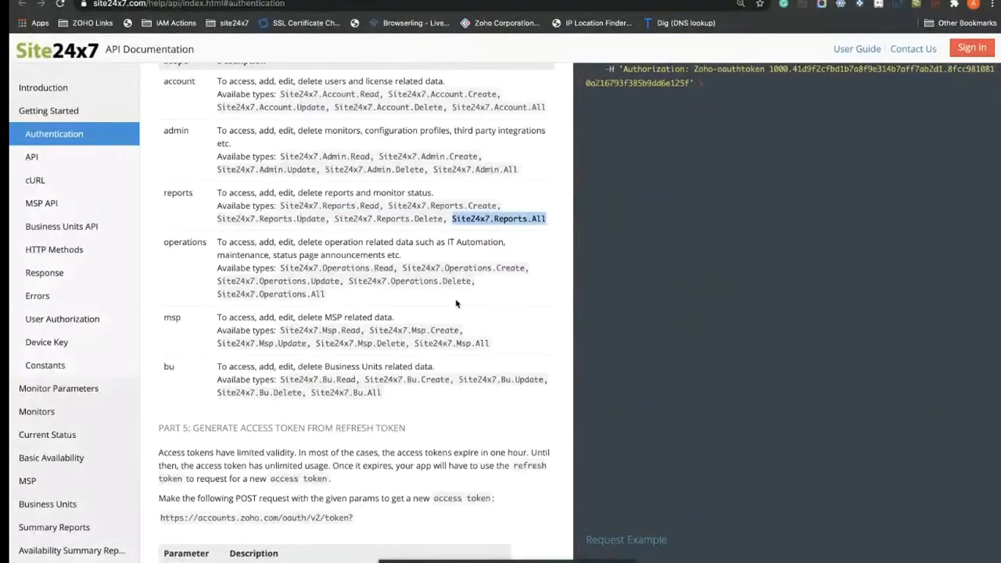
scroll(455, 303, "up", 1)
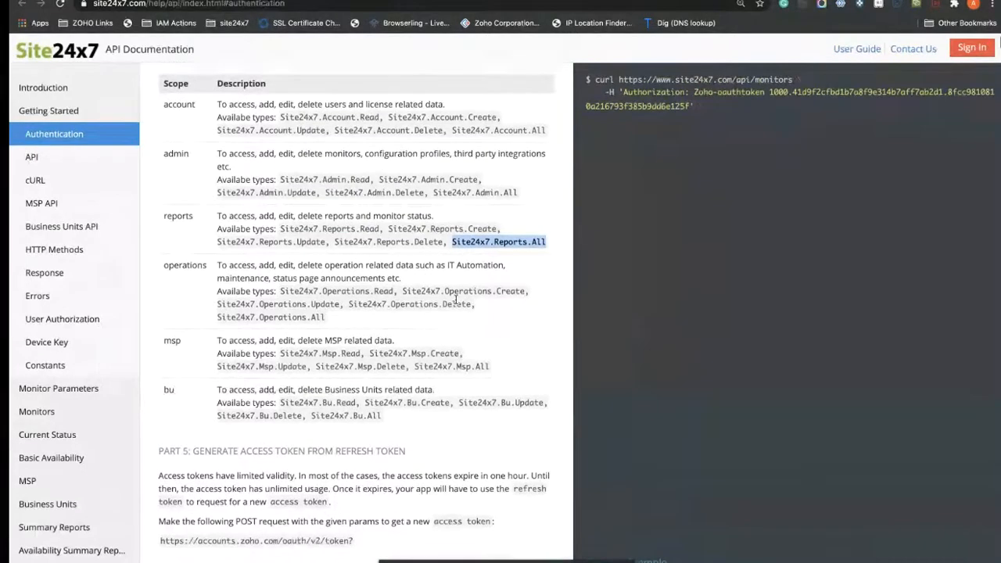
left_click(552, 137)
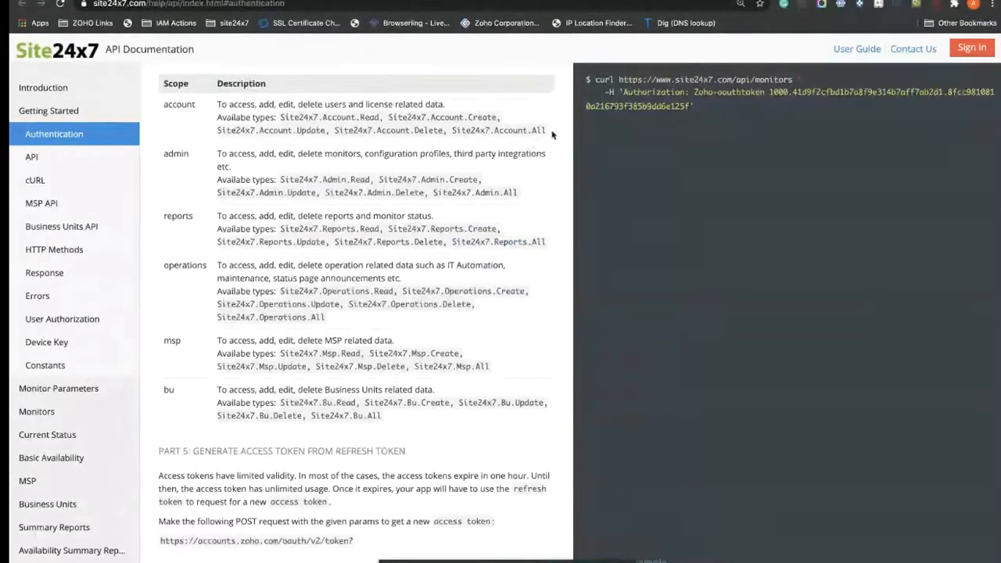
left_click_drag(548, 132, 450, 130)
key("ctrl+c")
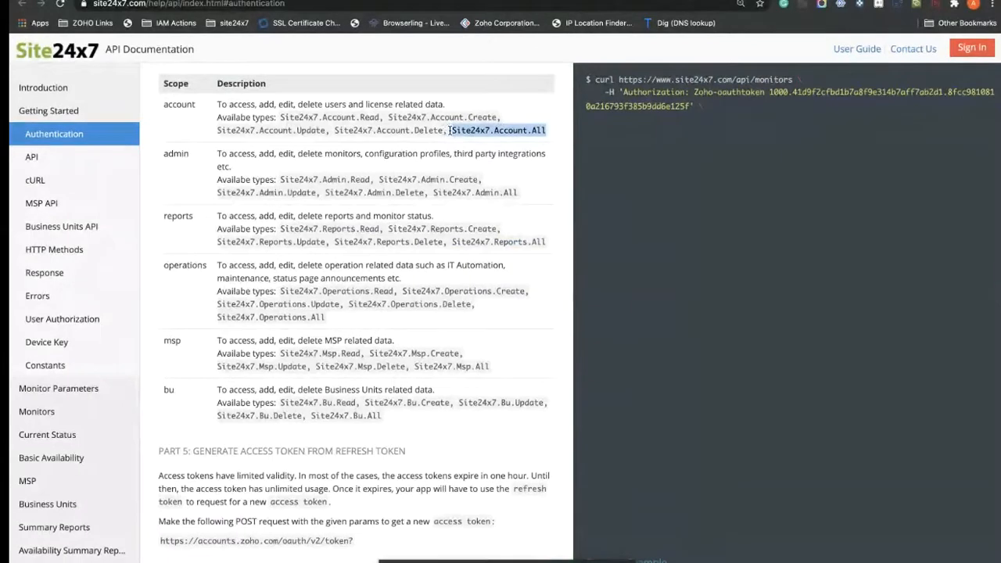
left_click(377, 0)
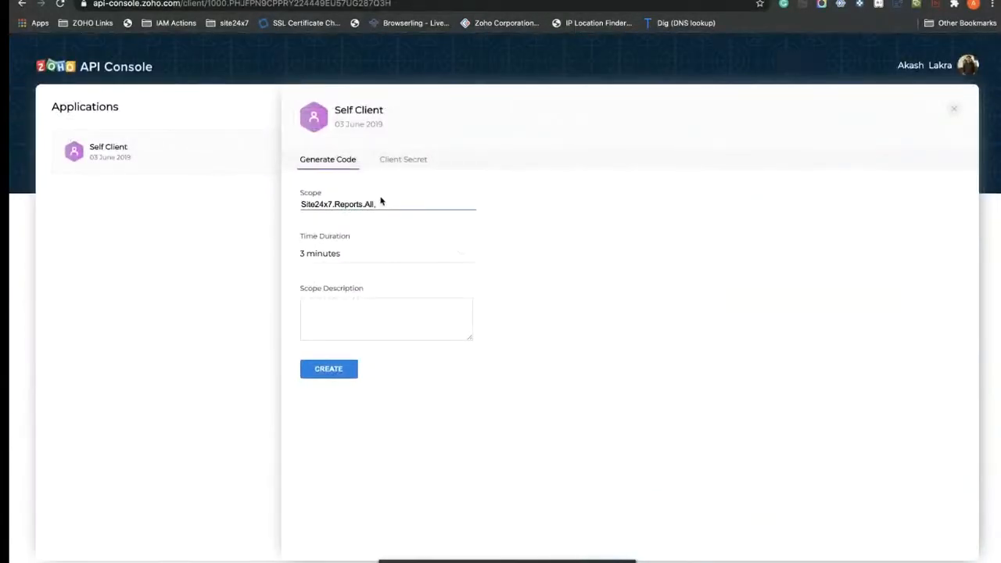
key("ctrl+v")
key("BackSpace")
Step: Append Site24x7.Operations.All to the Scope list
key("ctrl+shift+Tab")
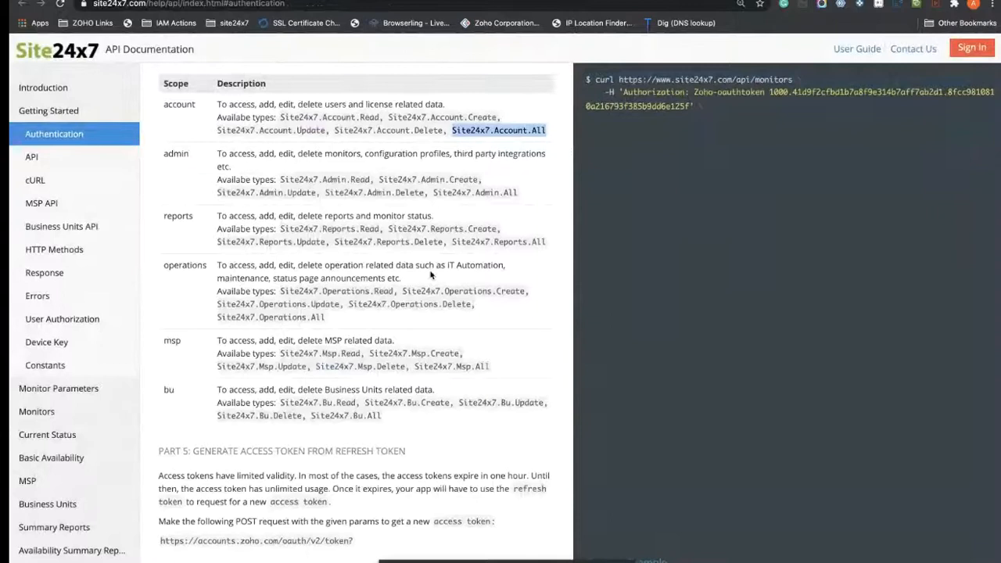
left_click(398, 334)
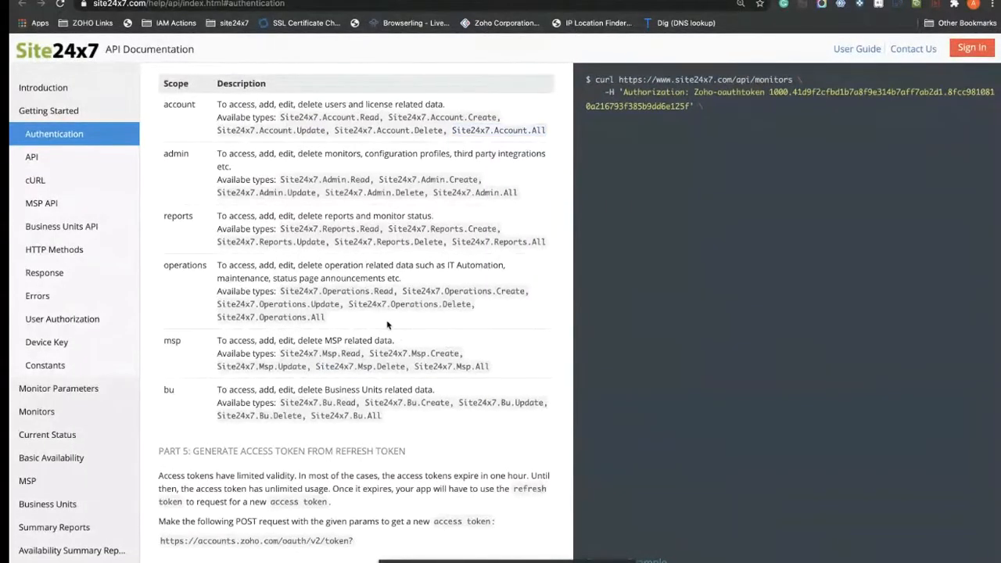
left_click_drag(327, 319, 217, 319)
key("ctrl+c")
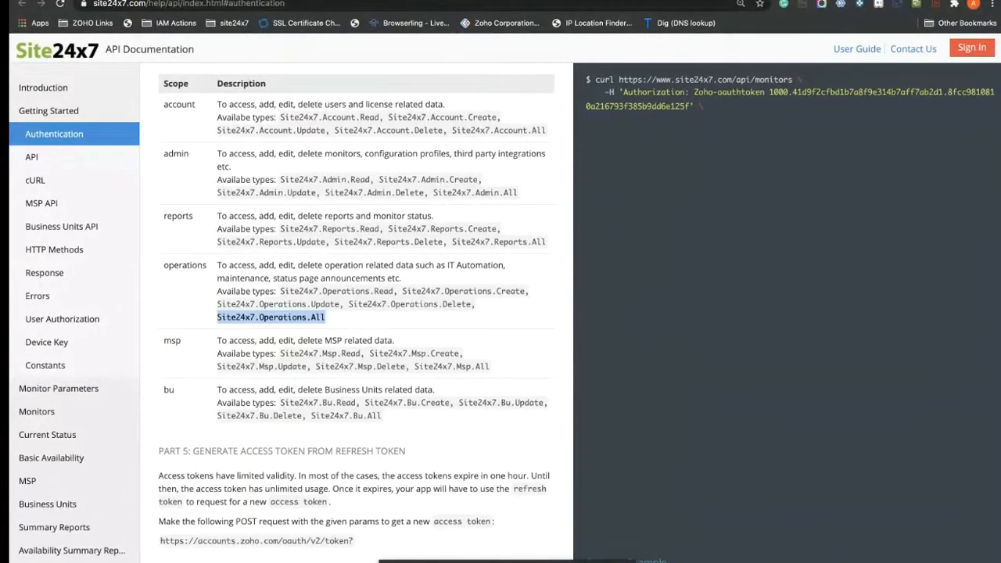
left_click(485, 0)
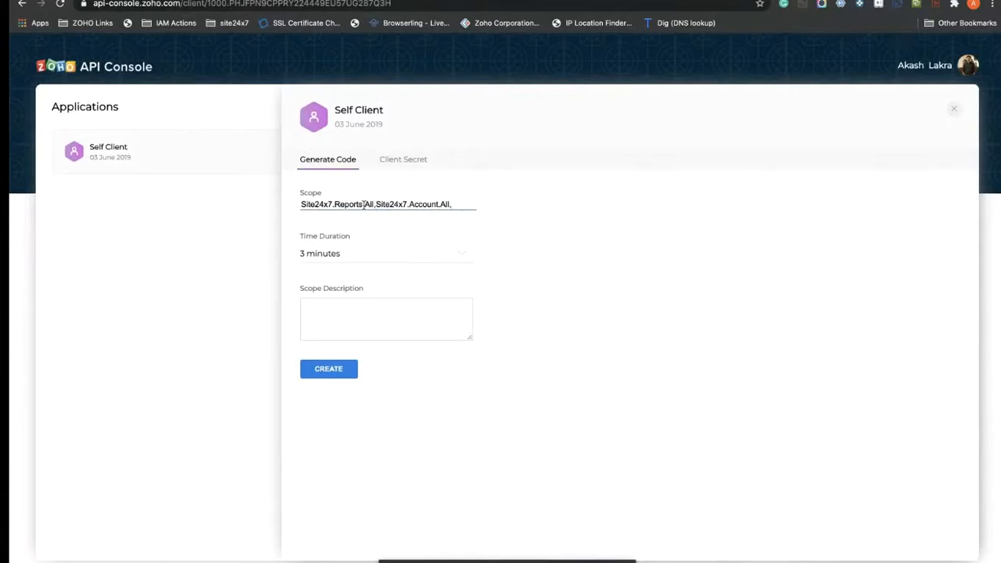
key("ctrl+v")
Step: Set a 10-minute time duration and description 'test', then generate the grant code
left_click(379, 256)
left_click(353, 337)
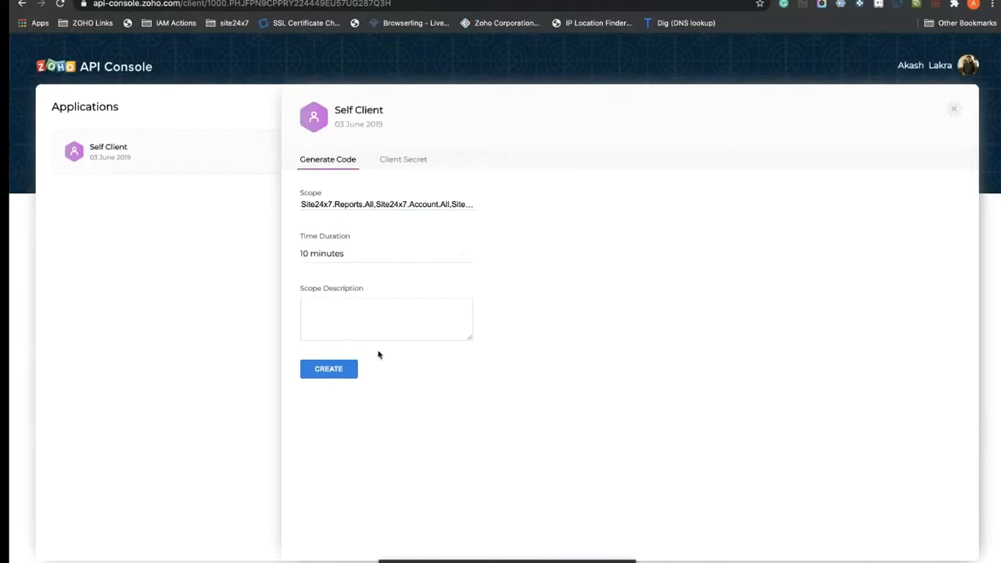
left_click(414, 167)
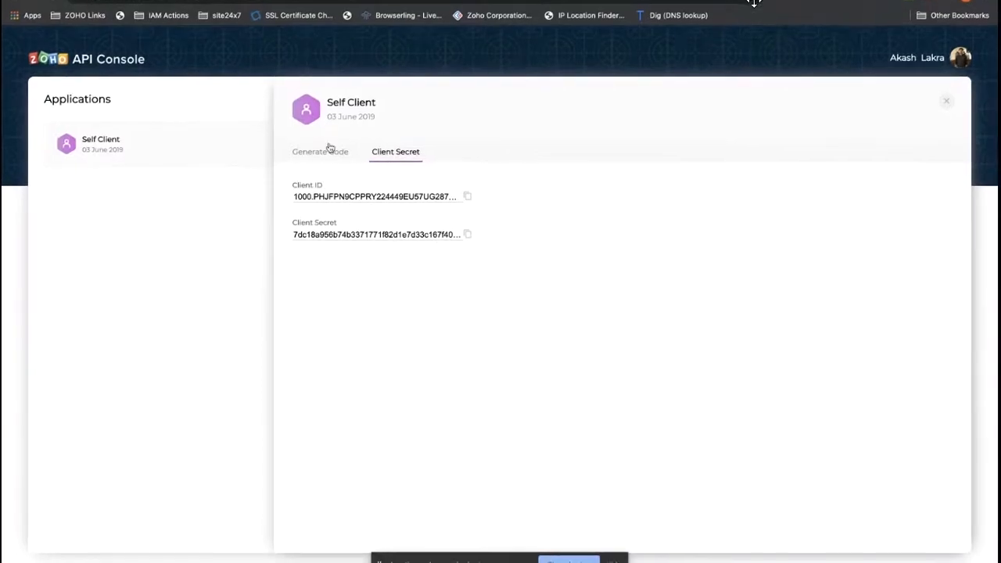
left_click(330, 155)
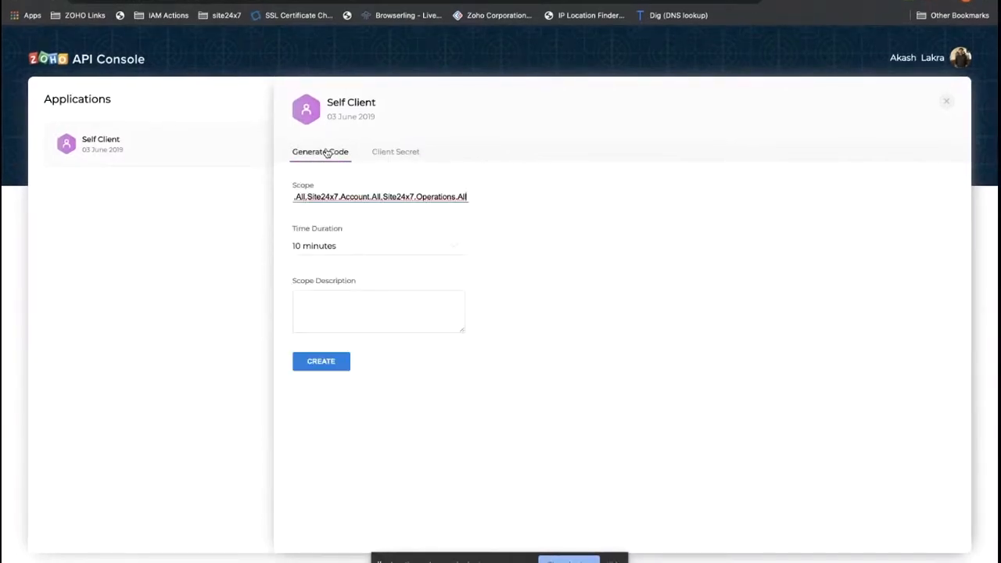
left_click(387, 154)
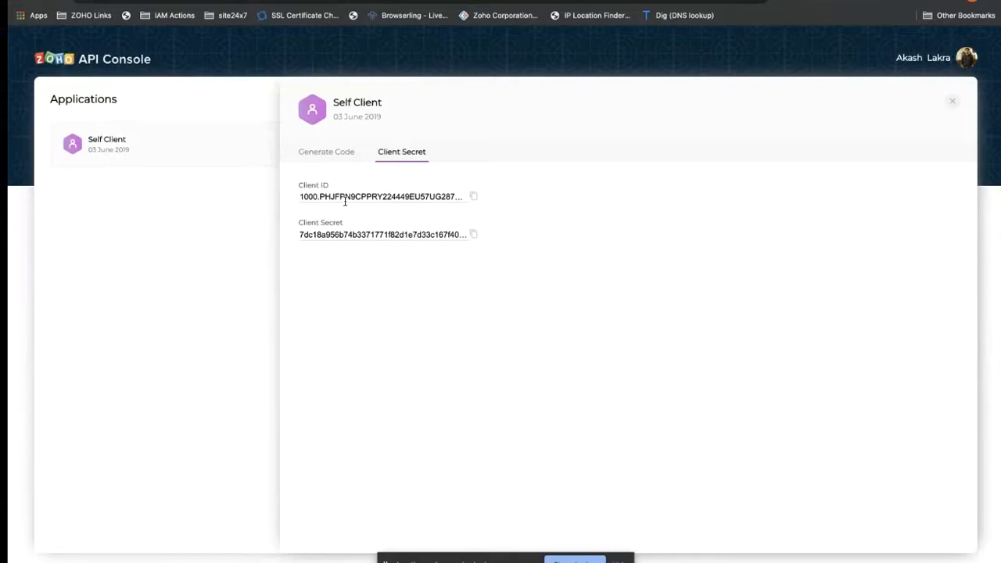
left_click(335, 155)
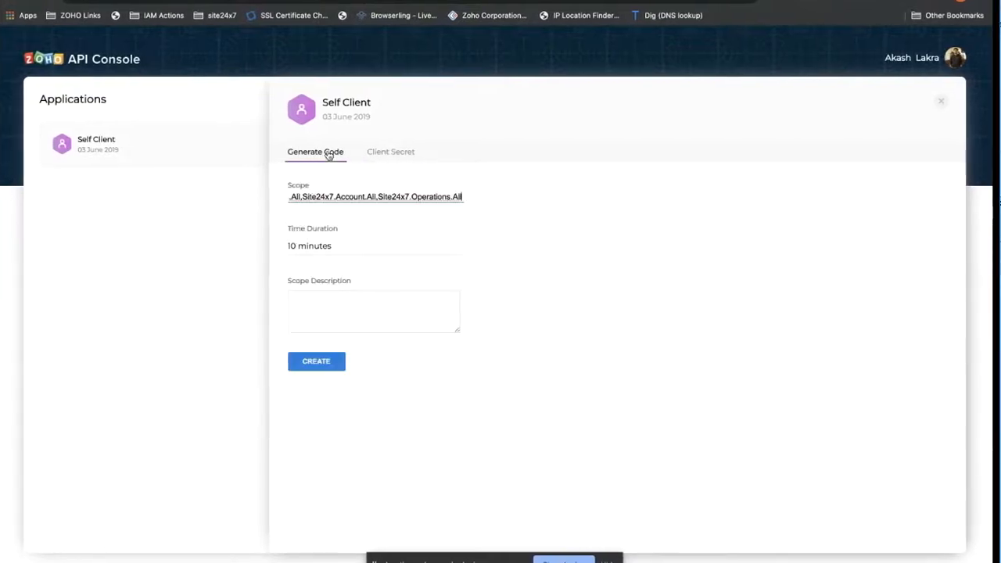
left_click(322, 312)
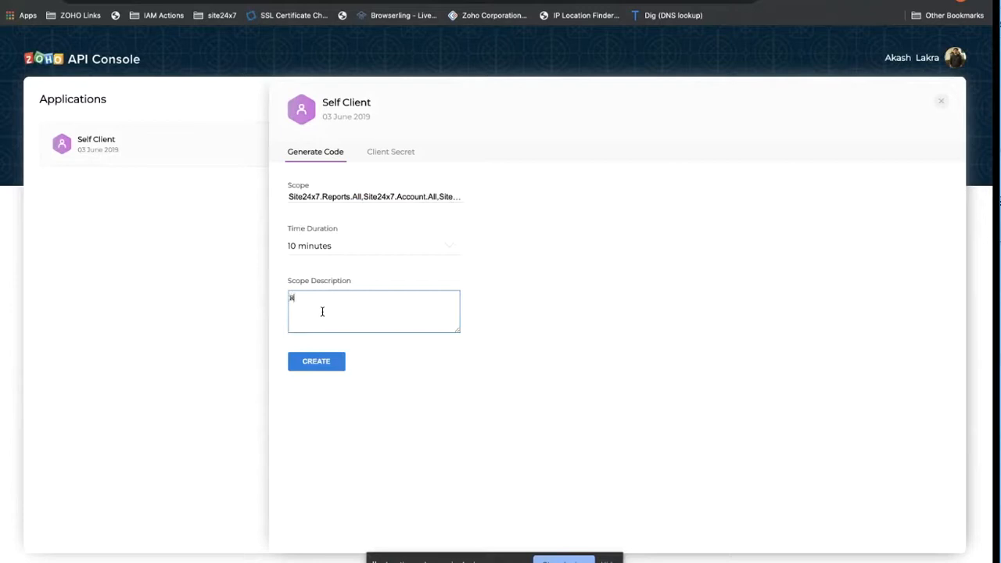
type("st")
left_click(325, 367)
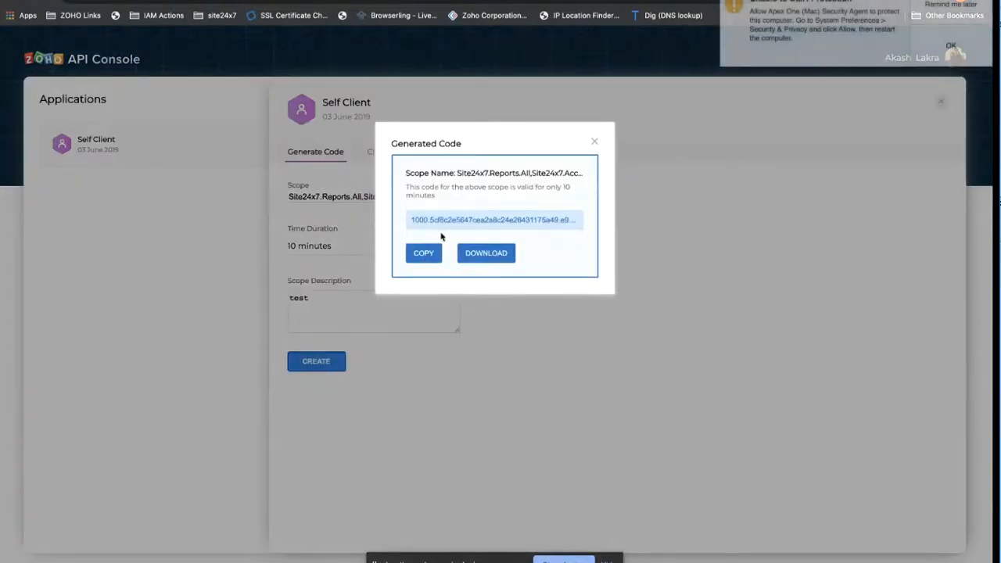
Step: Copy the generated grant code and switch over to Postman
left_click(429, 253)
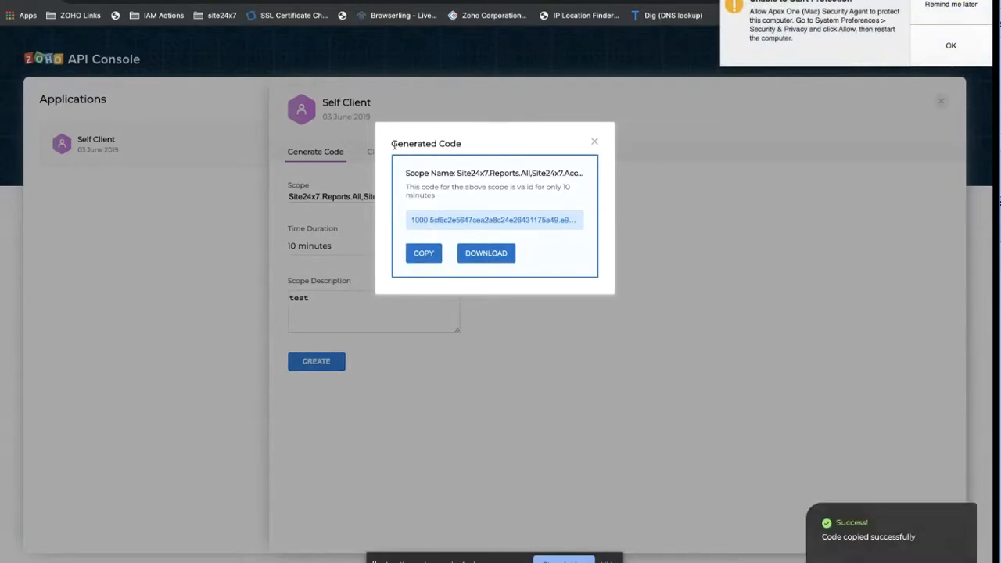
key("super+t")
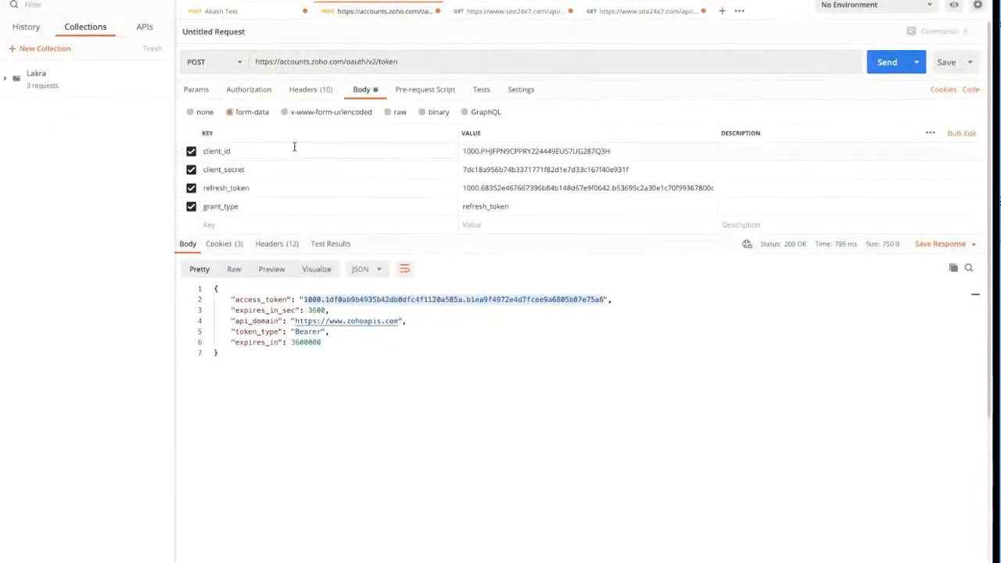
Step: Review the token URL and the GET monitors requests' Authorization, Headers and Body tabs
left_click(414, 56)
key("ctrl+a")
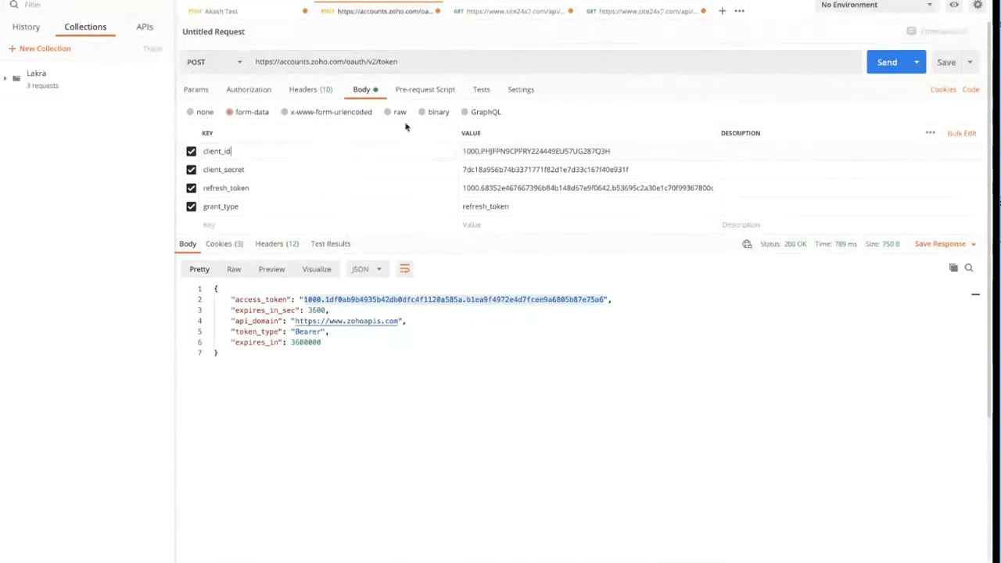
left_click(475, 12)
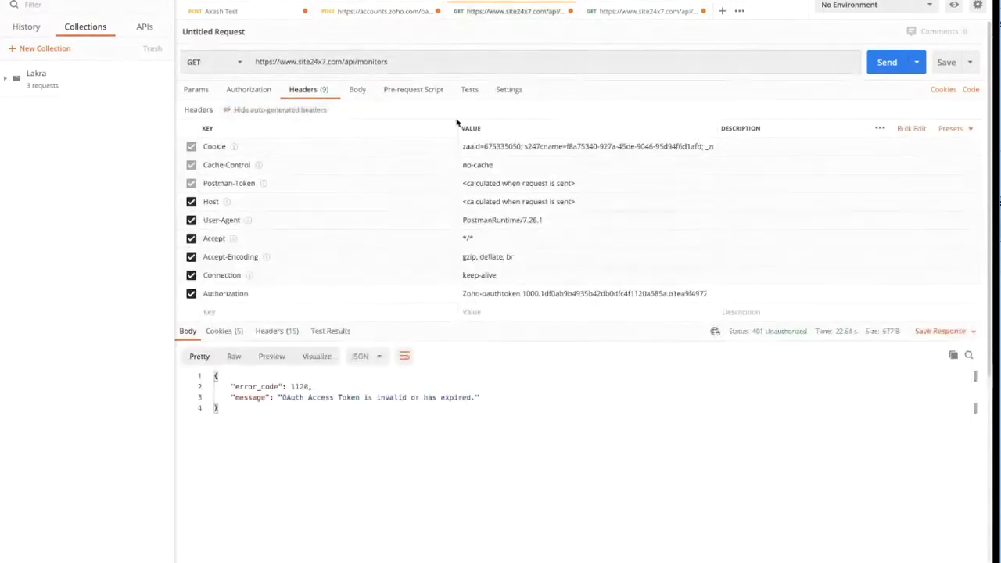
left_click(250, 90)
left_click(313, 91)
left_click(354, 91)
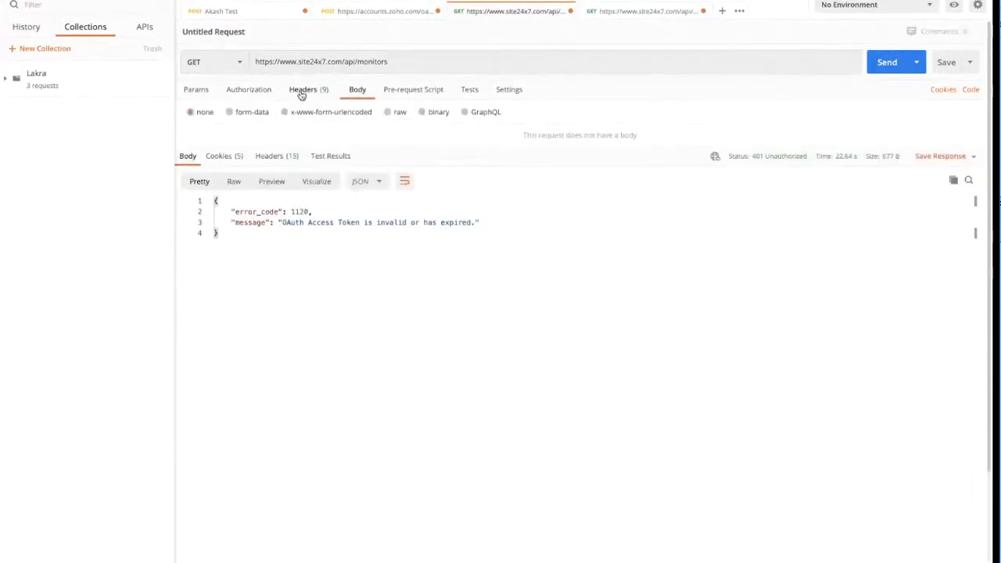
left_click(311, 93)
left_click(628, 16)
Step: Resend the oauth/v2/token request and select the new access_token value
left_click(354, 14)
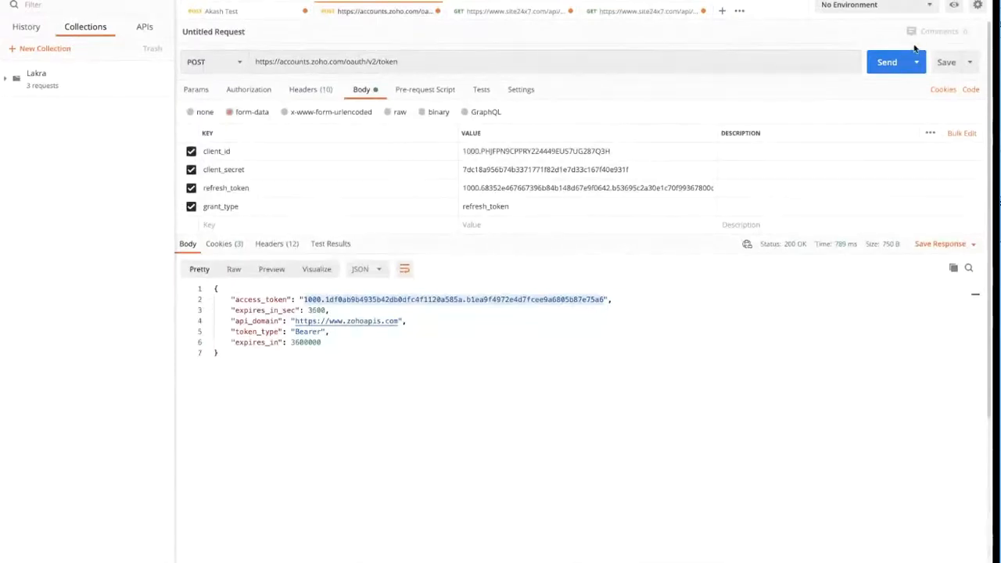
left_click(896, 61)
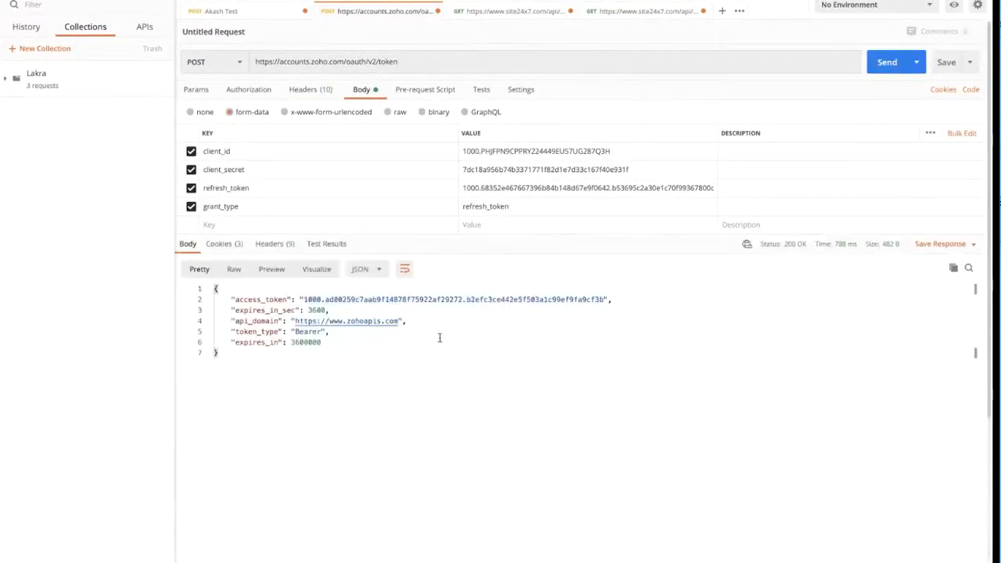
left_click_drag(607, 301, 303, 300)
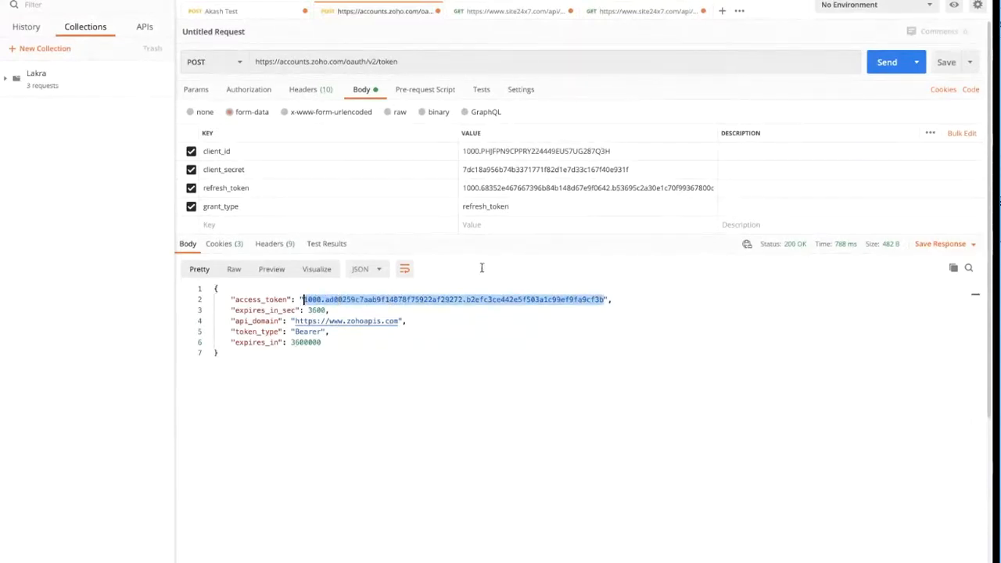
left_click(640, 12)
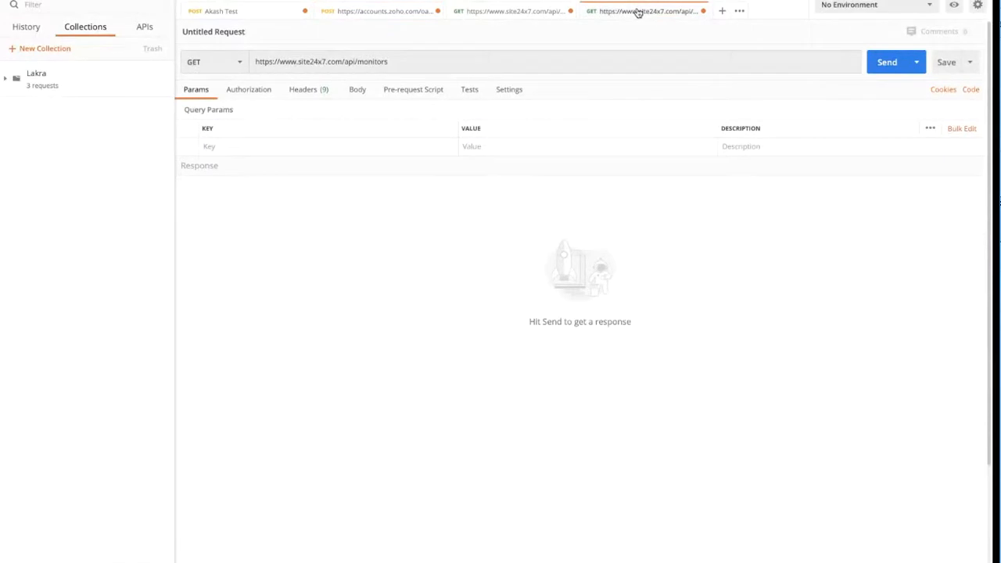
Step: Replace the fourth GET tab's Authorization header with the bare access token and send it
left_click(313, 93)
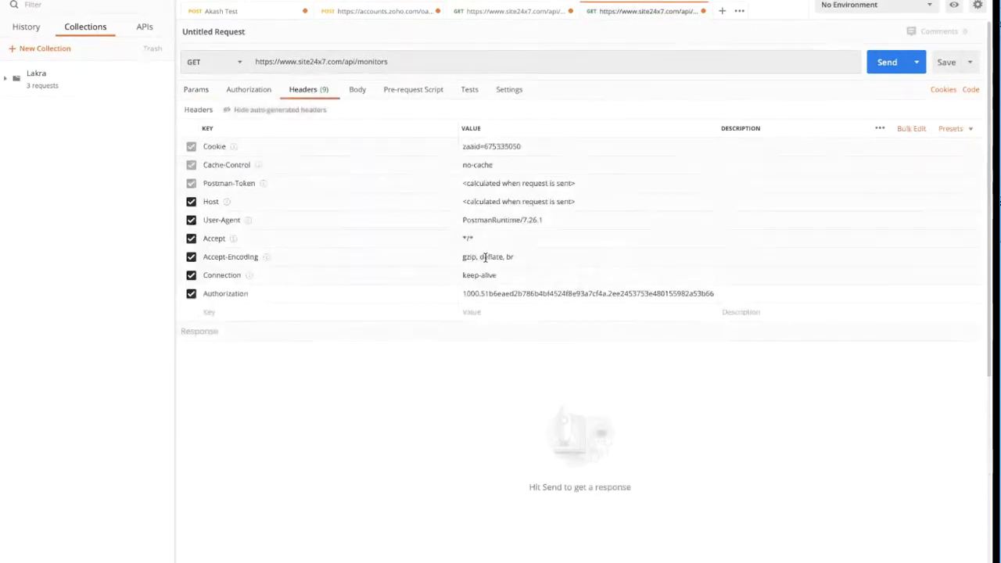
left_click(475, 291)
key("ctrl+a")
key("BackSpace")
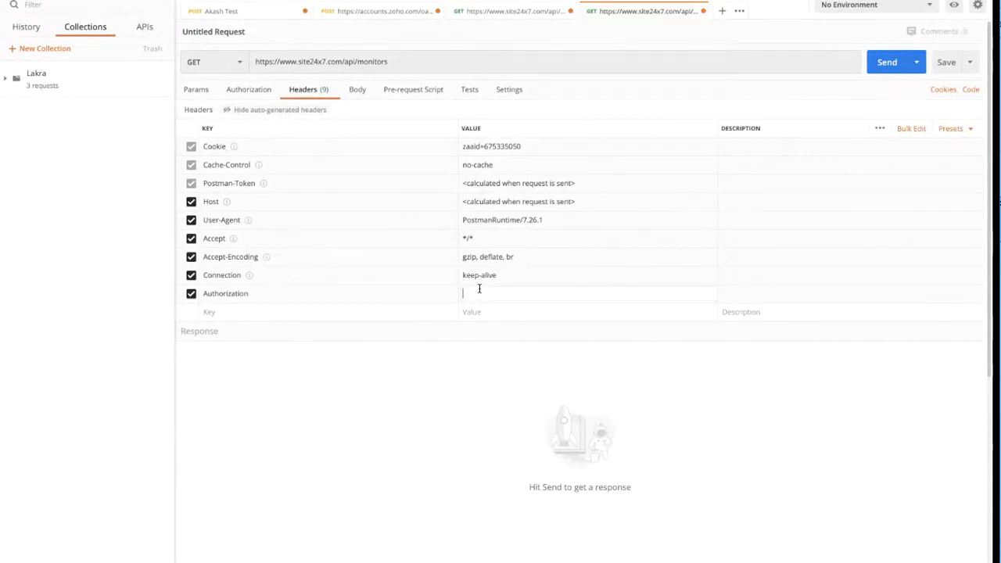
key("ctrl+v")
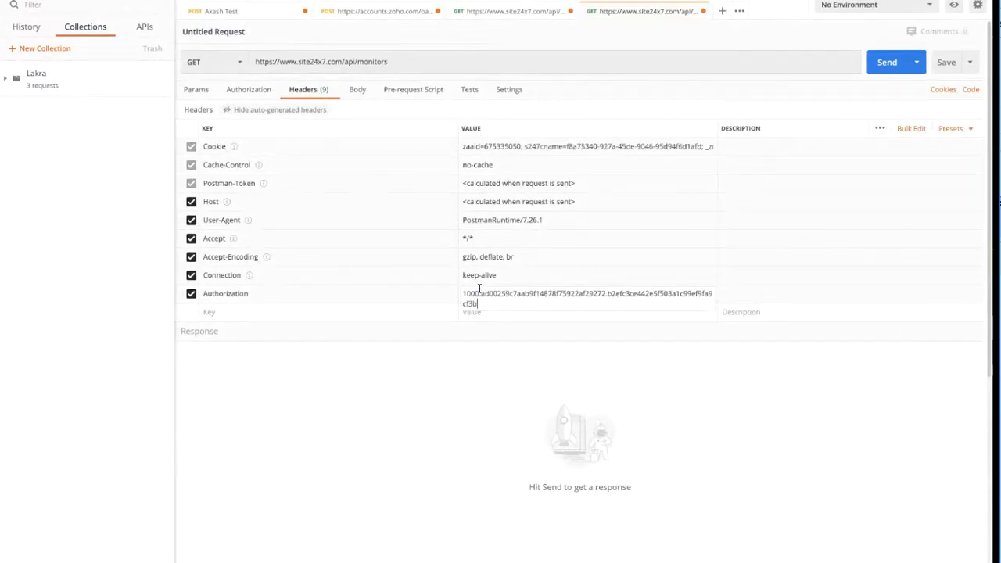
left_click(877, 72)
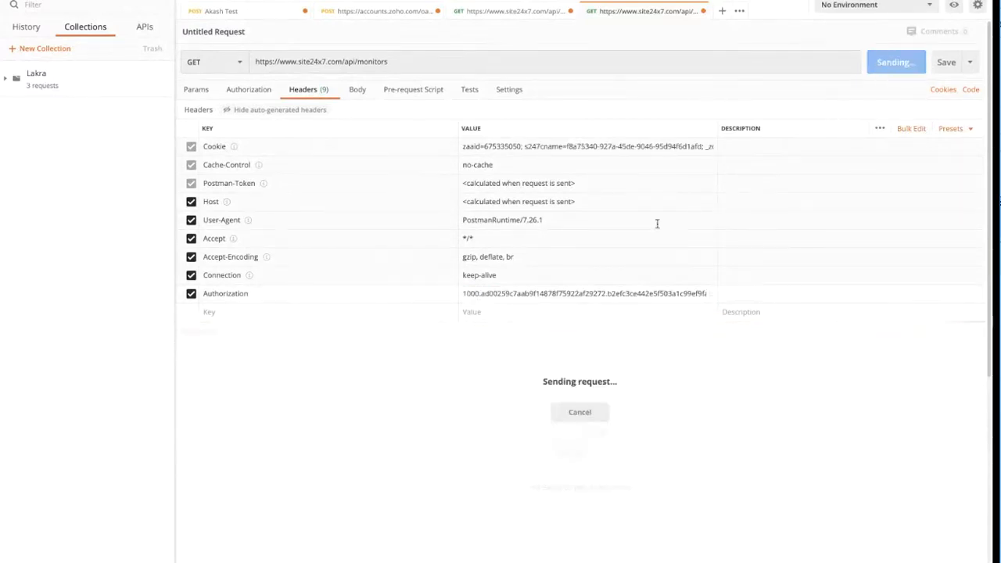
Step: Clear the rejected Authorization header value and return to the token request
left_click(505, 293)
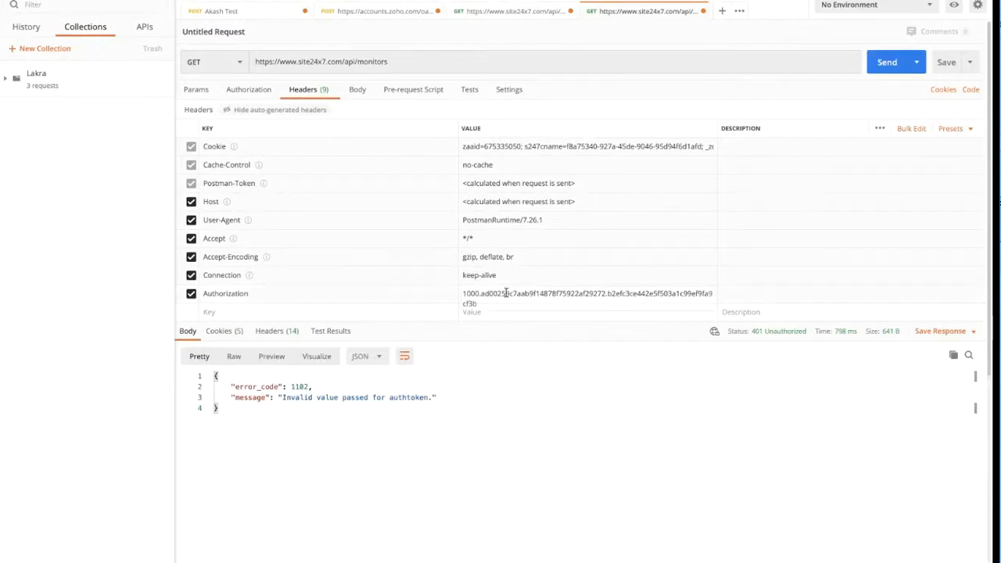
key("ctrl+a")
key("BackSpace")
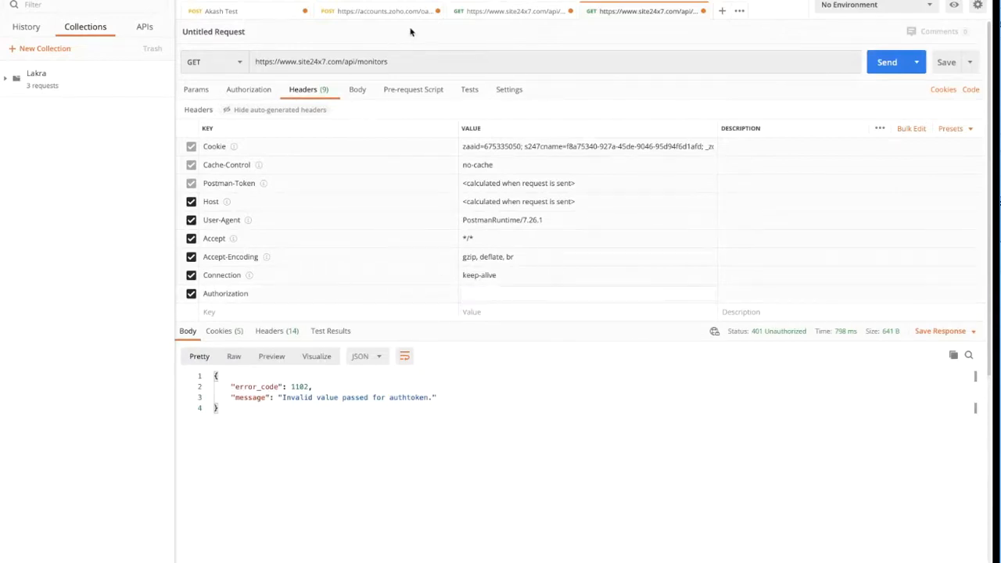
left_click(505, 12)
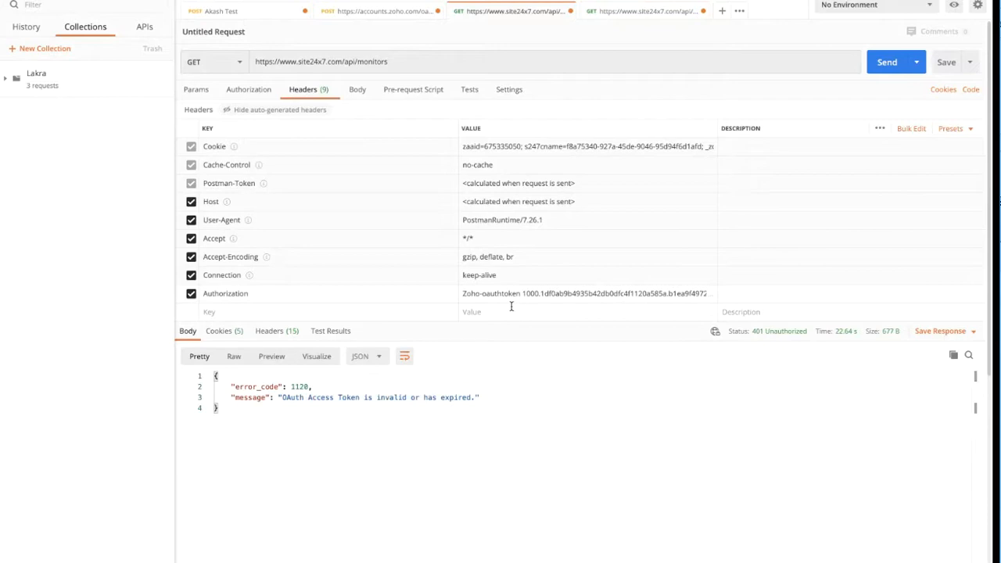
left_click(367, 12)
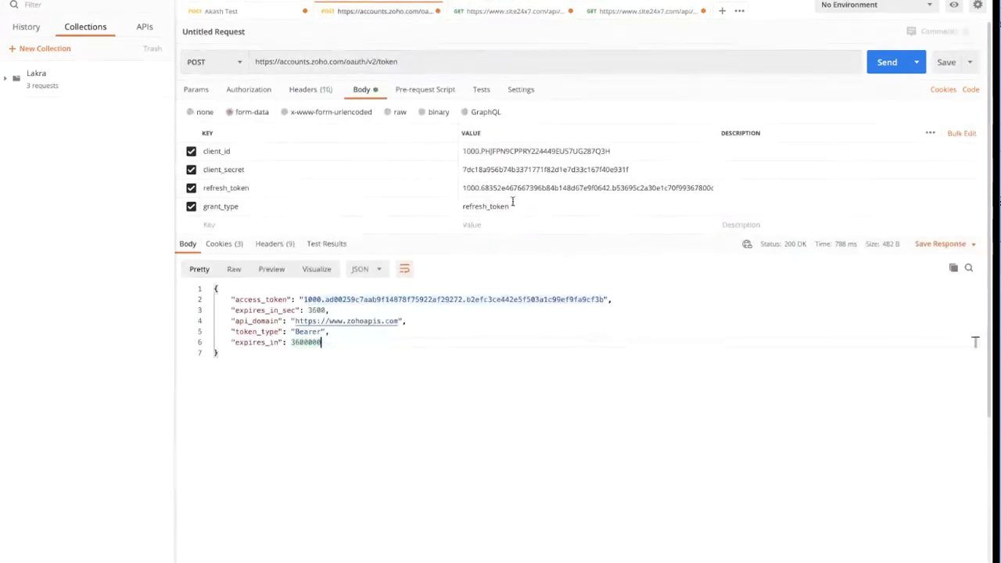
Step: Request another access token and select the newest access_token value
left_click(878, 63)
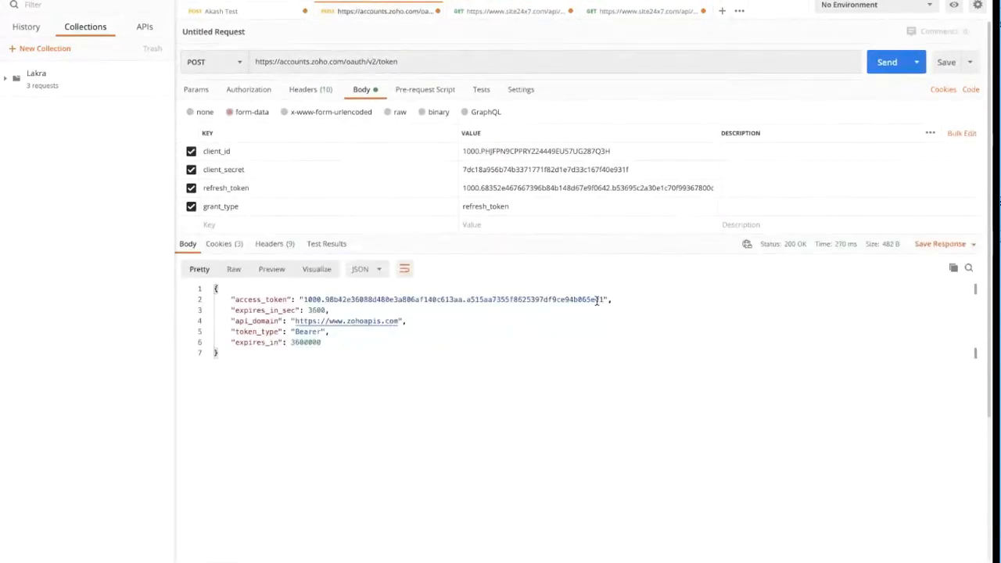
left_click_drag(604, 298, 303, 299)
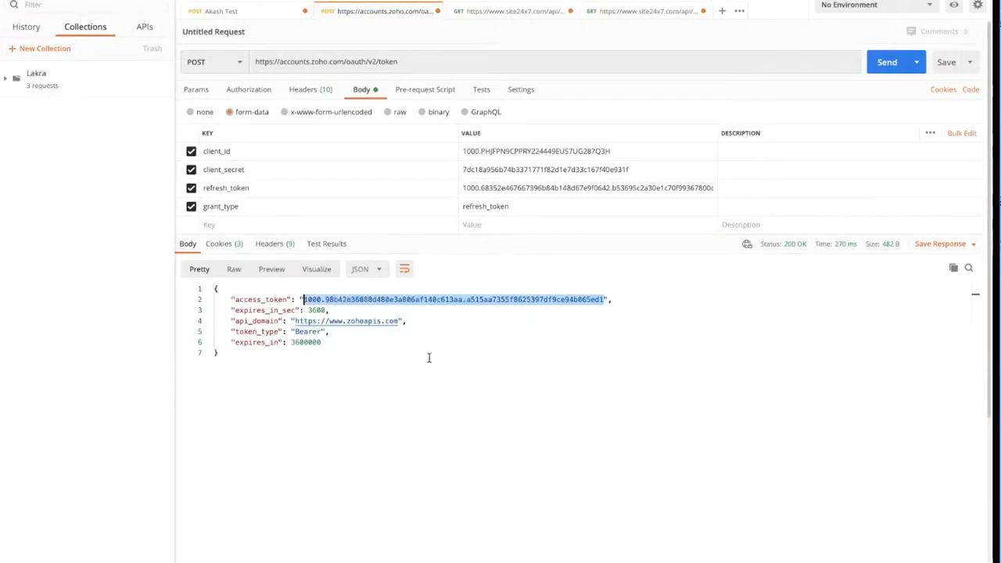
left_click(636, 19)
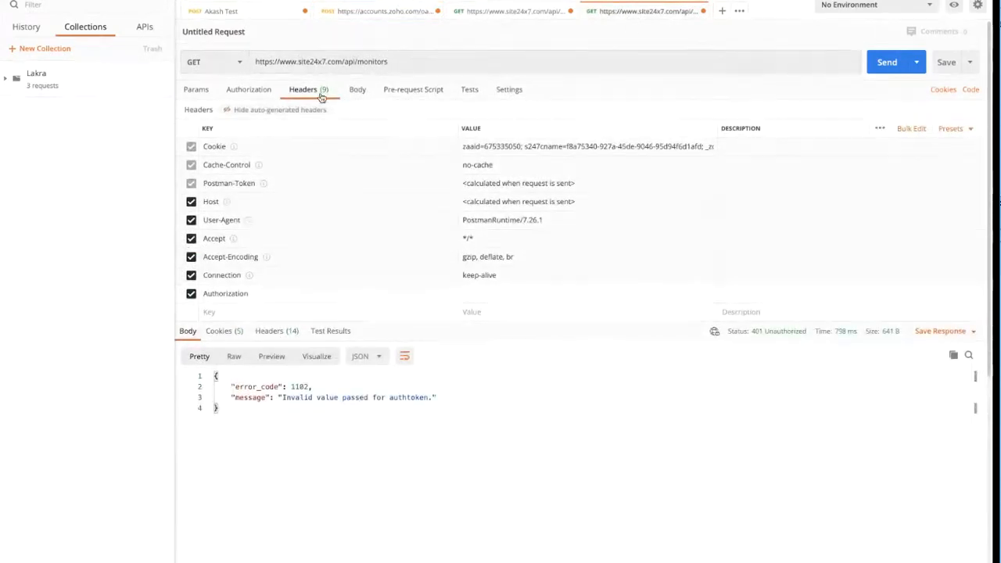
left_click(466, 293)
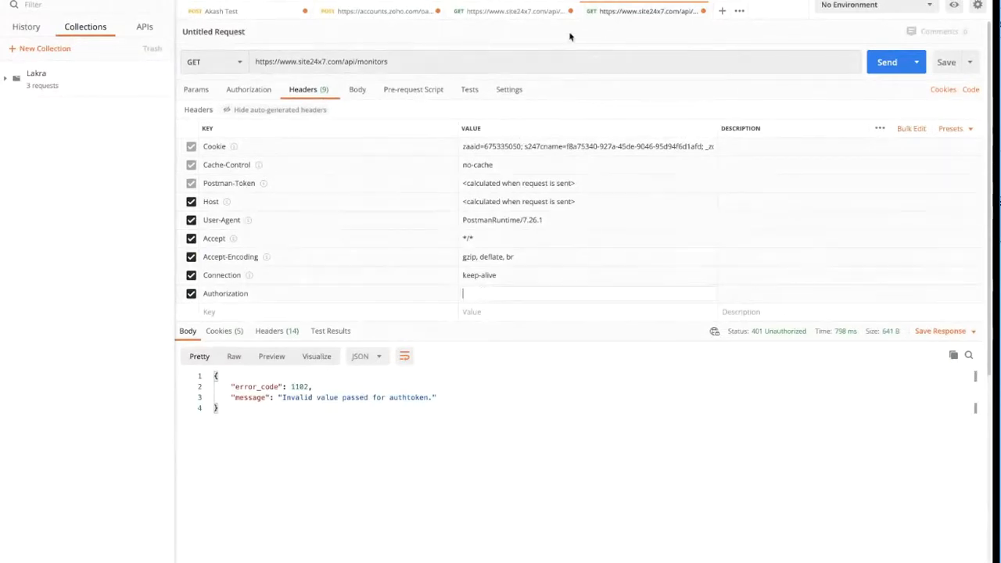
Step: In the third GET tab, put the fresh token after Zoho-oauthtoken in Authorization and send
left_click(503, 11)
left_click(537, 291)
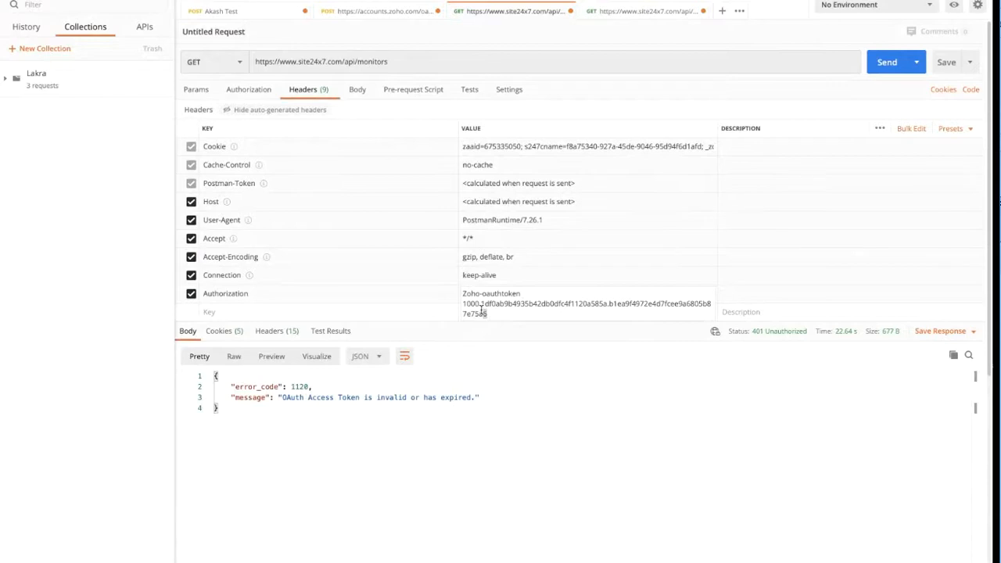
left_click_drag(485, 314, 464, 307)
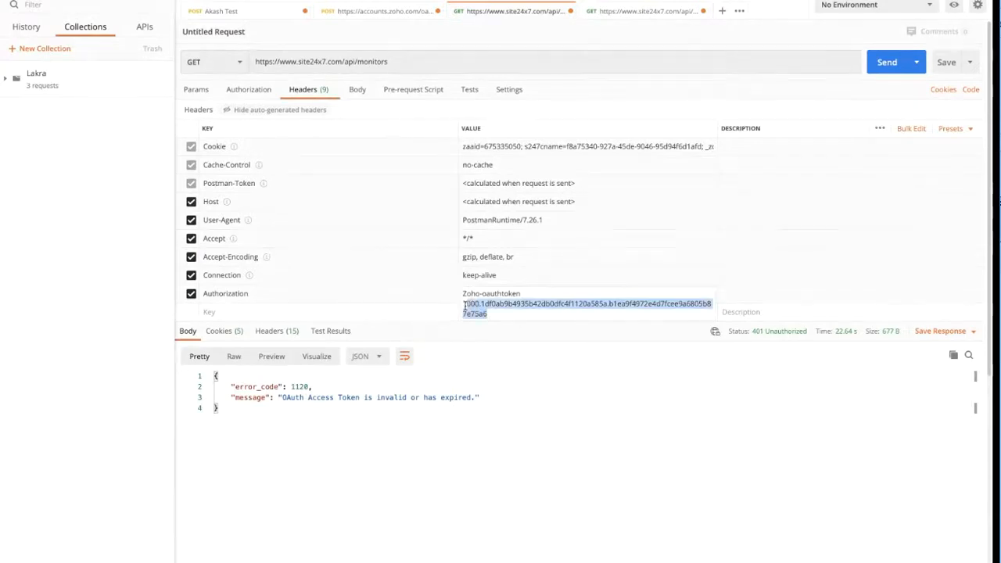
key("BackSpace")
key("ctrl+v")
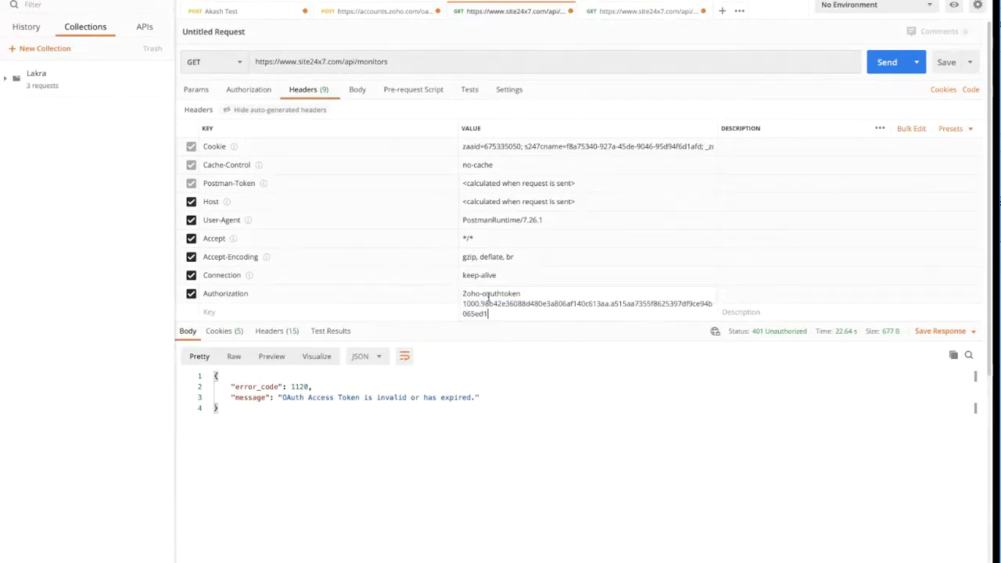
key("ctrl+Return")
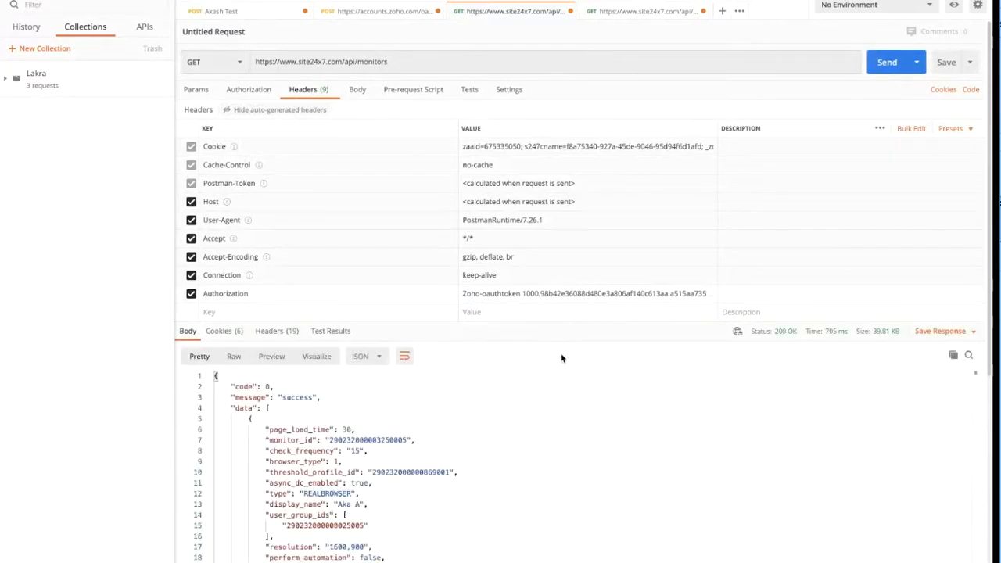
scroll(463, 421, "down", 2)
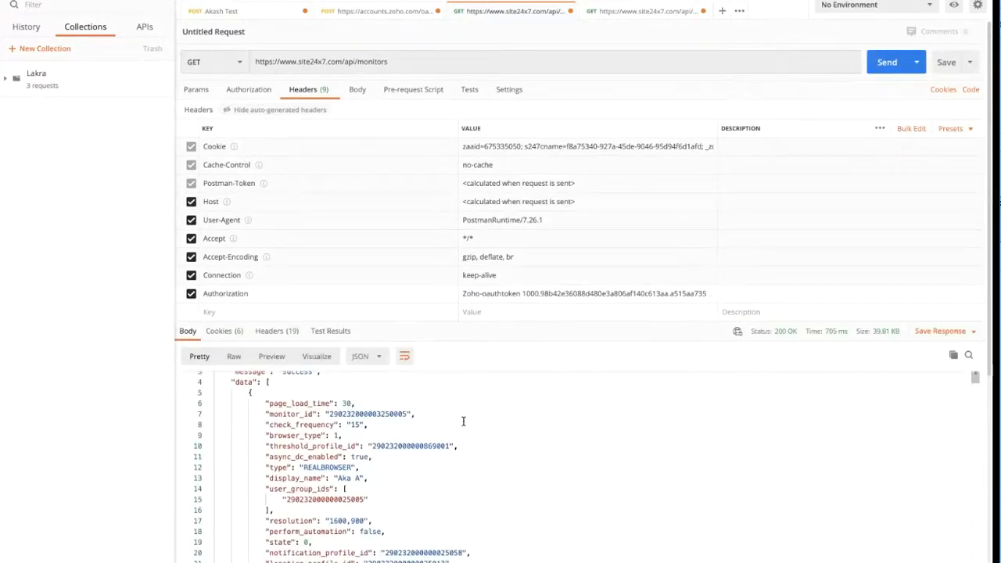
scroll(463, 421, "down", 2)
scroll(464, 420, "up", 5)
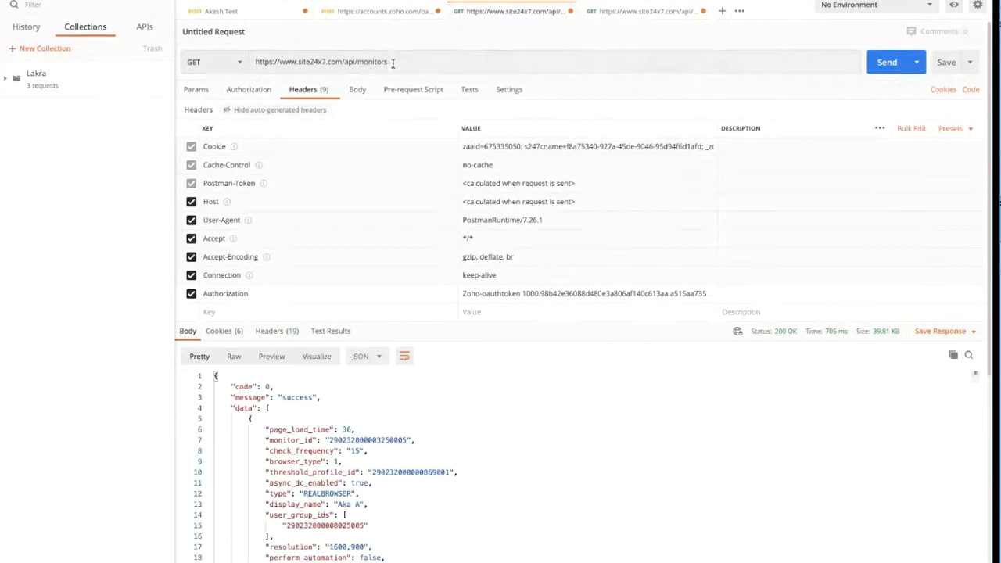
scroll(429, 441, "down", 4)
scroll(430, 442, "down", 20)
scroll(429, 441, "down", 5)
scroll(419, 469, "down", 6)
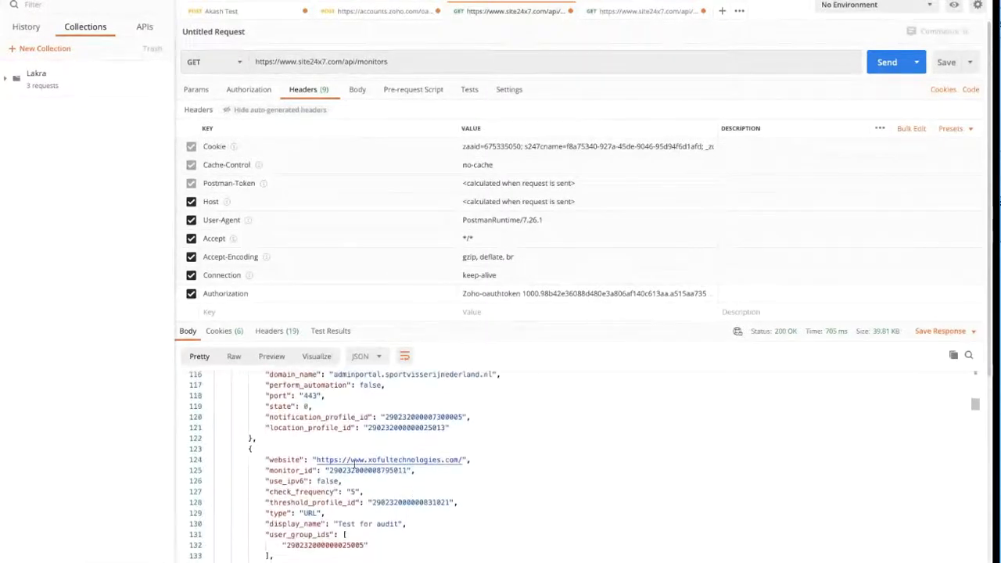